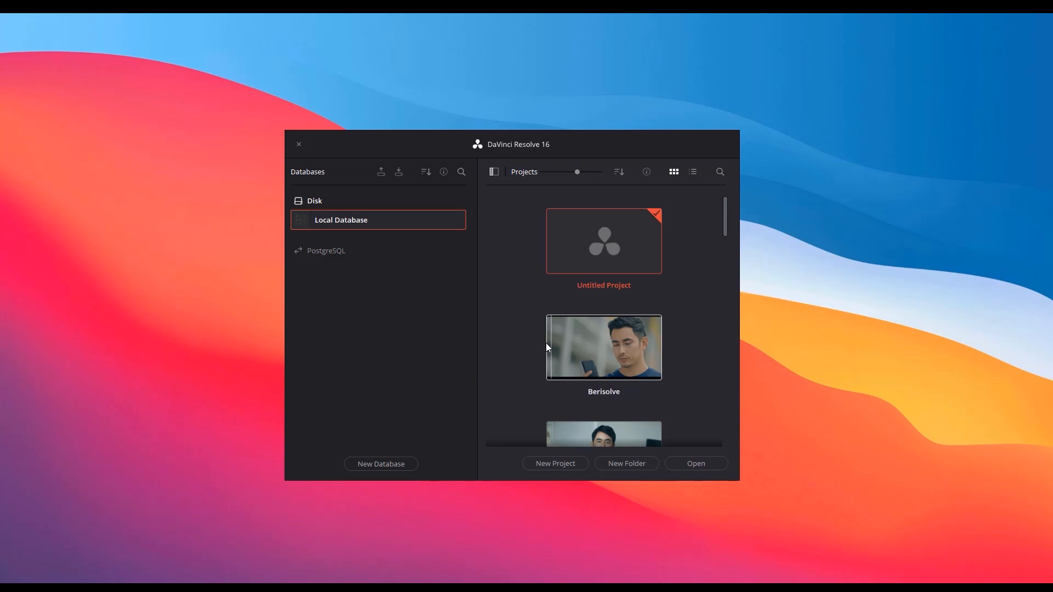
Step: Open the Berisolve project from the local database
left_click_drag(462, 136, 465, 136)
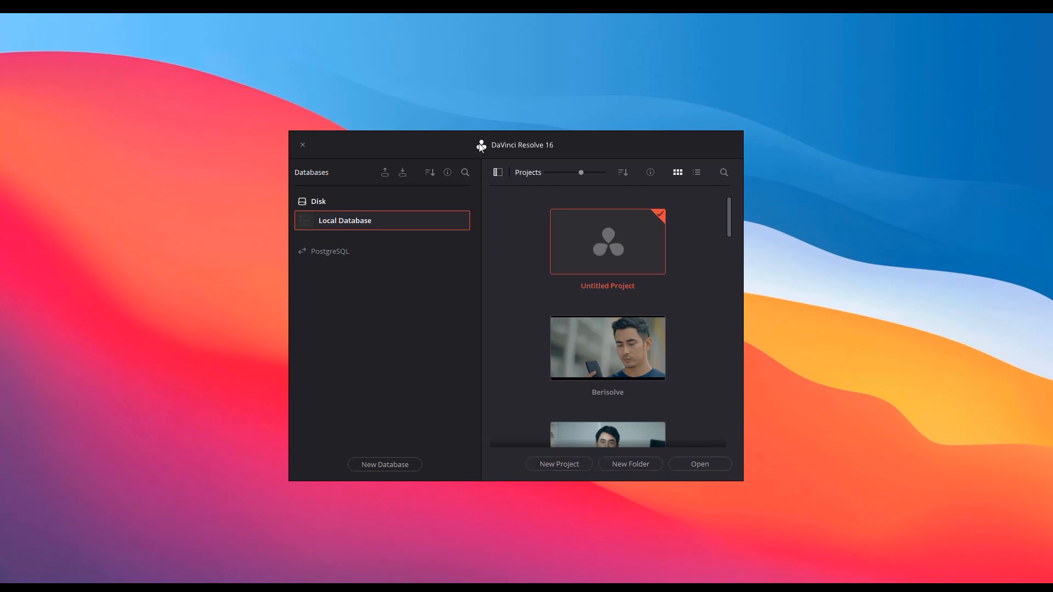
left_click_drag(430, 153, 446, 136)
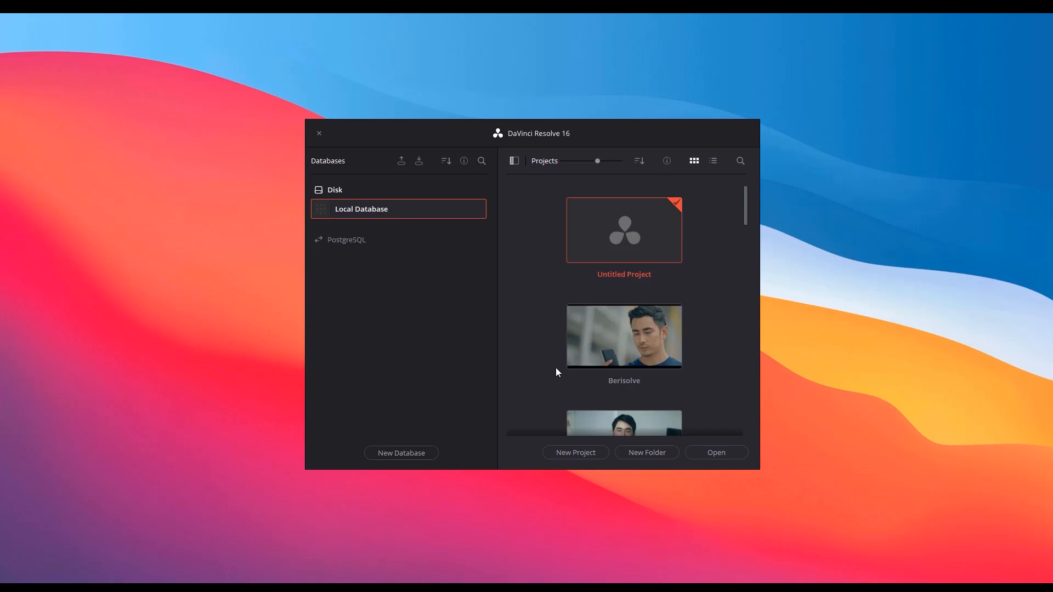
double_click(571, 363)
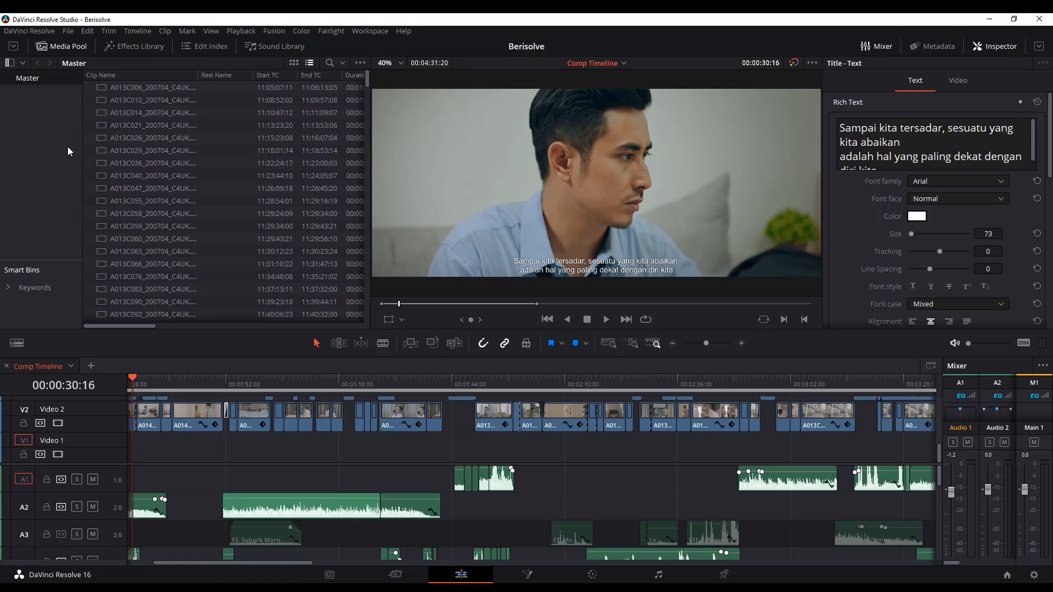
Step: Display the Media Pool clips as thumbnails, browse through them and hide the Media Pool
left_click(294, 64)
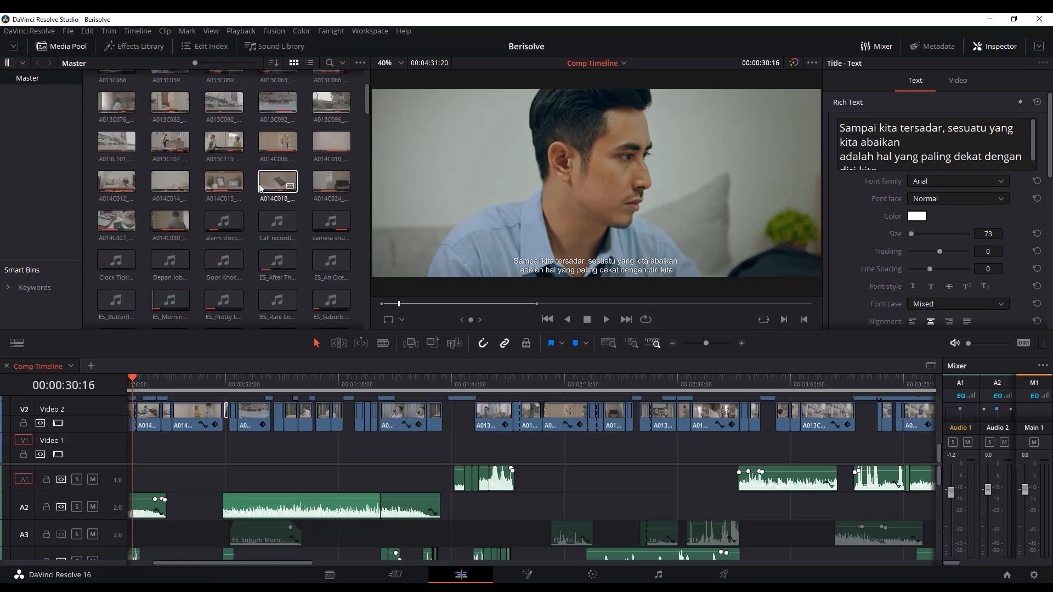
scroll(253, 224, "down", 2)
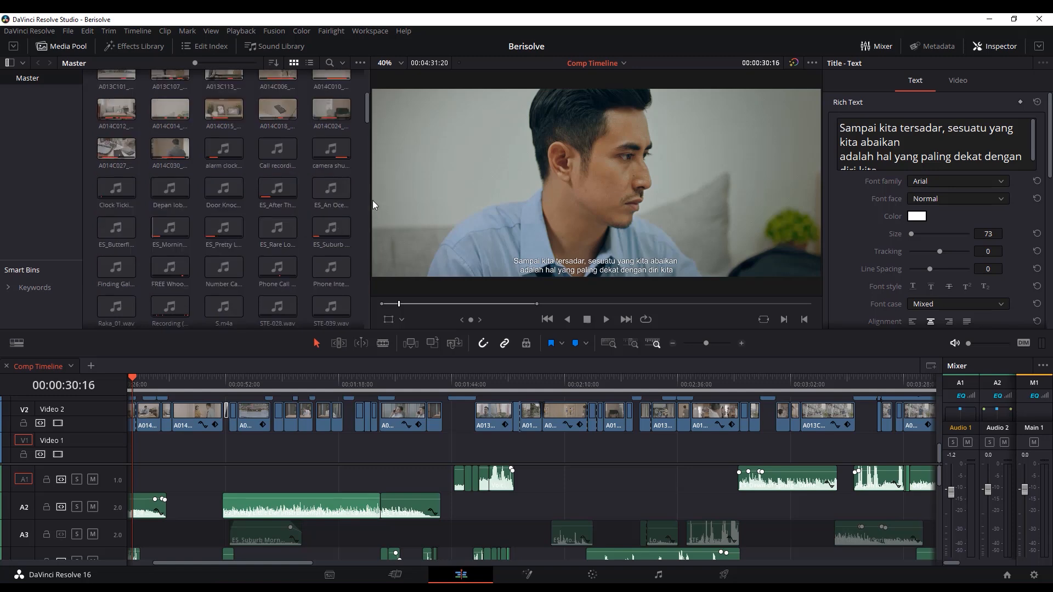
left_click(53, 47)
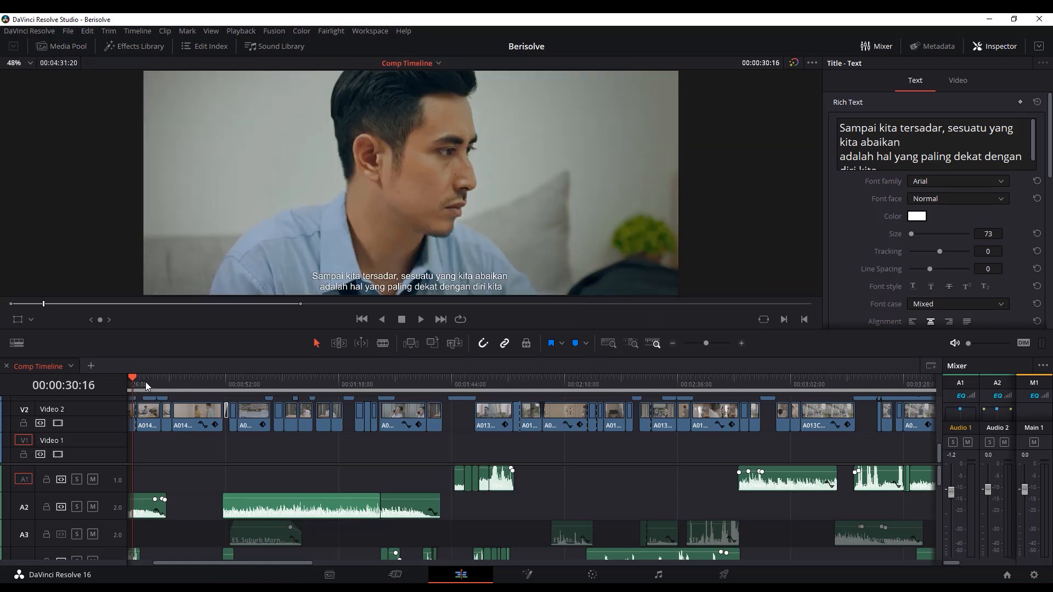
Step: Scrub the timeline to 00:00:18:01 and look through the clips and titles on the video tracks up to Video 5
scroll(238, 386, "left", 3)
left_click_drag(235, 386, 206, 388)
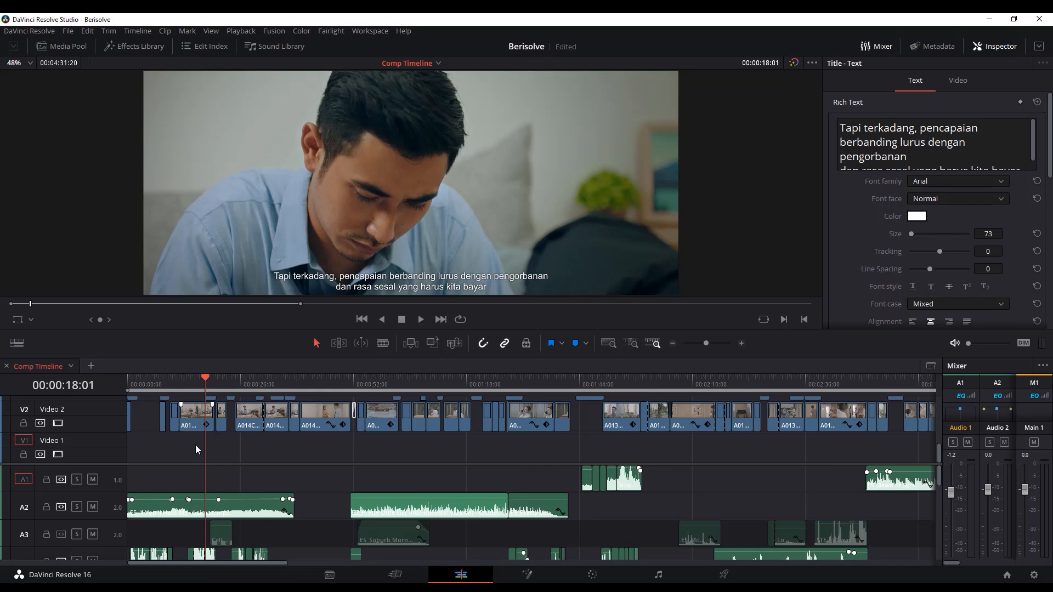
scroll(196, 446, "up", 1)
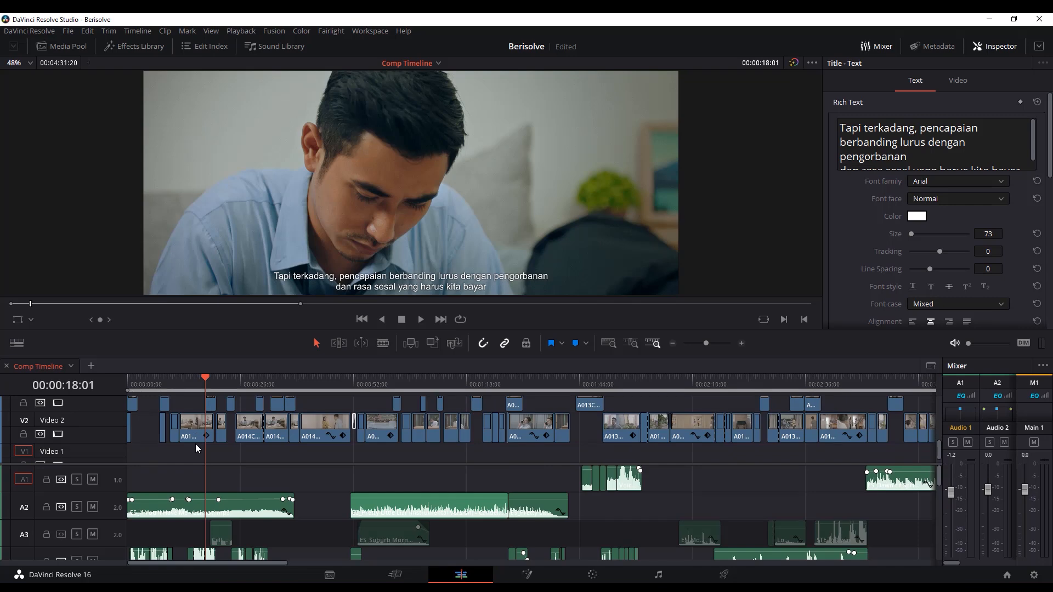
scroll(195, 443, "down", 6)
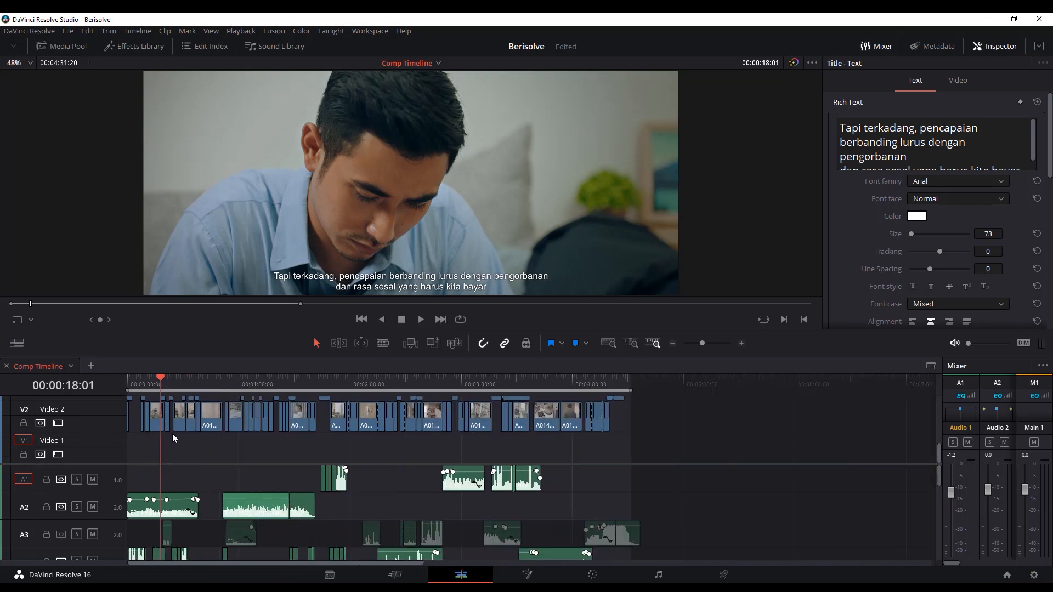
scroll(172, 433, "up", 2)
scroll(170, 432, "up", 2)
scroll(171, 436, "up", 4)
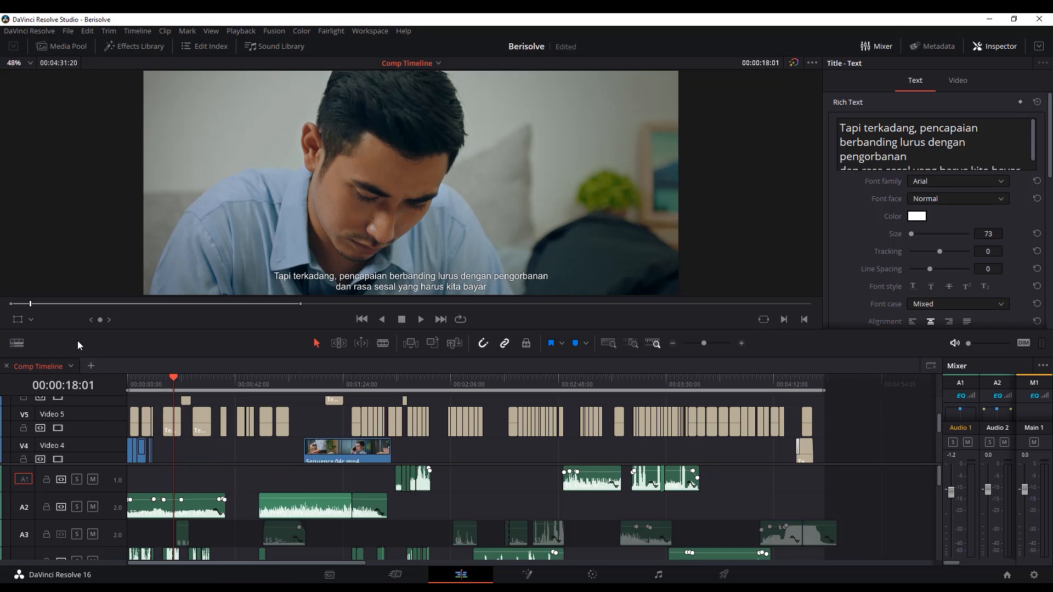
left_click_drag(93, 356, 143, 85)
scroll(223, 376, "up", 6)
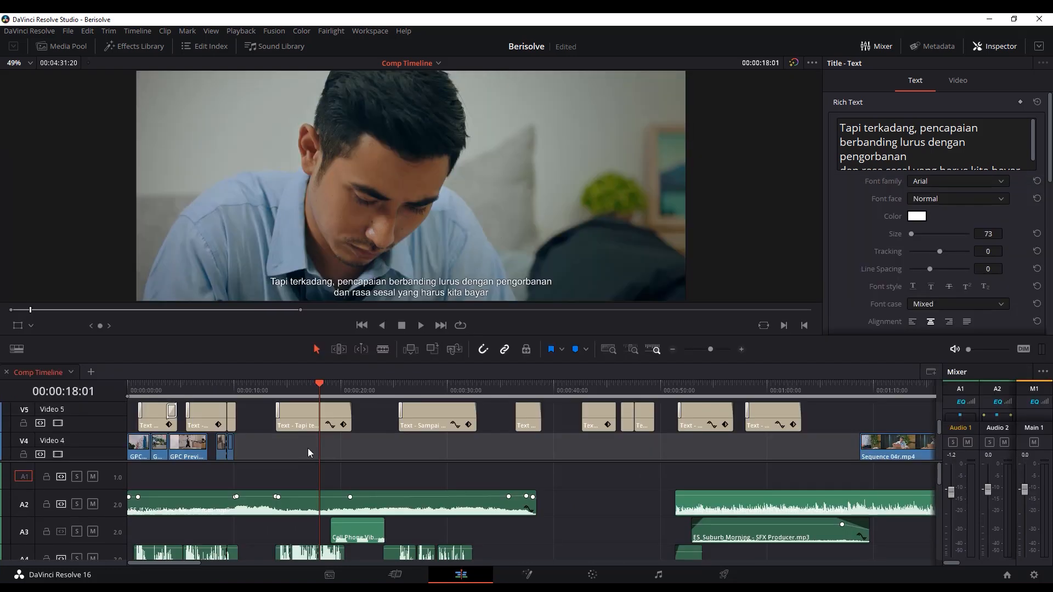
Step: Hide the Inspector, and briefly show and hide the Media Pool and the Effects Library
left_click(996, 47)
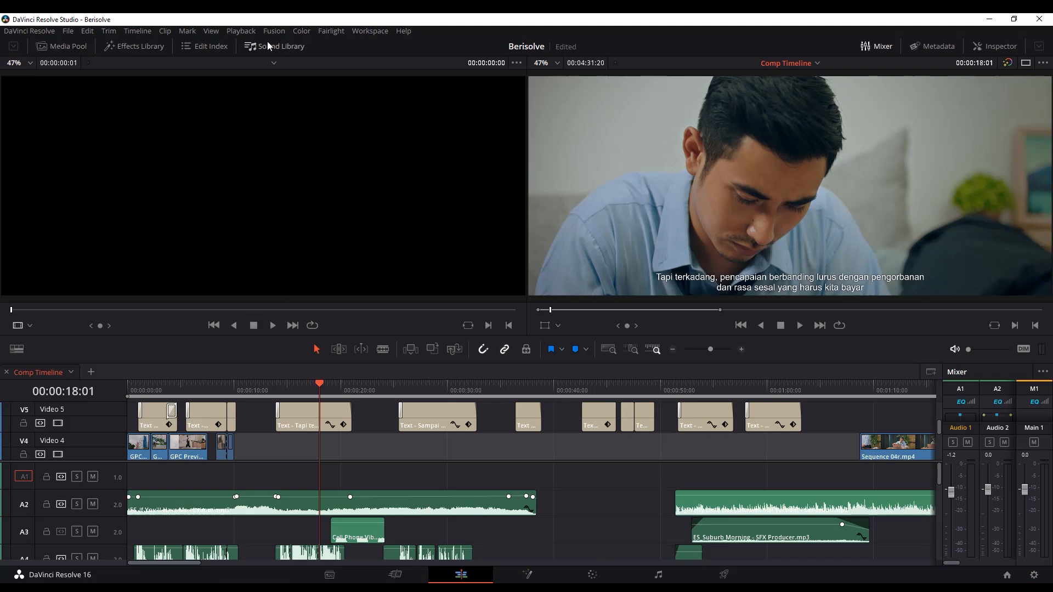
left_click(61, 46)
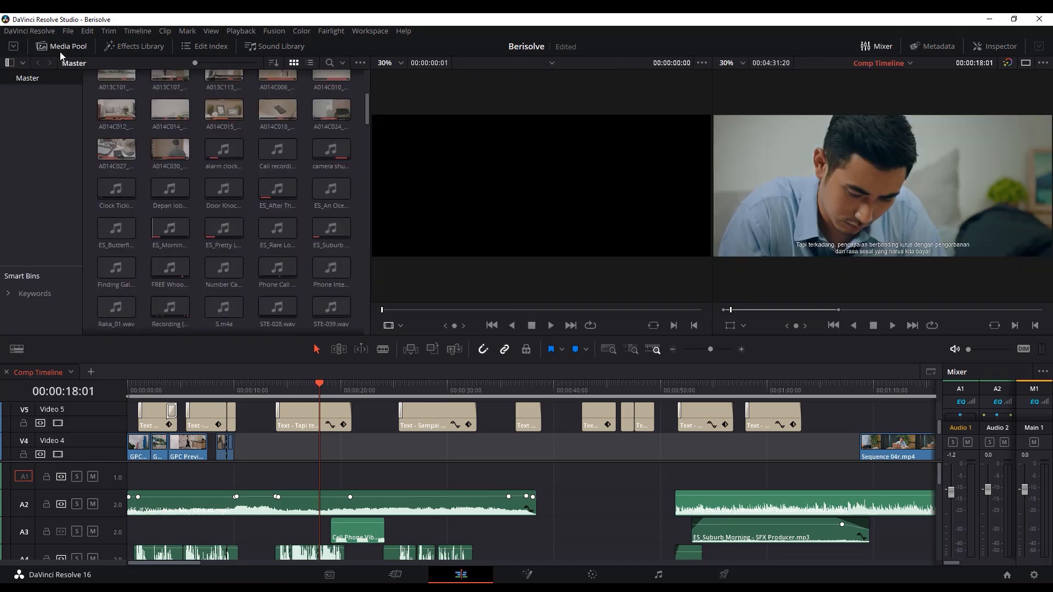
left_click(61, 51)
left_click(128, 48)
left_click(128, 47)
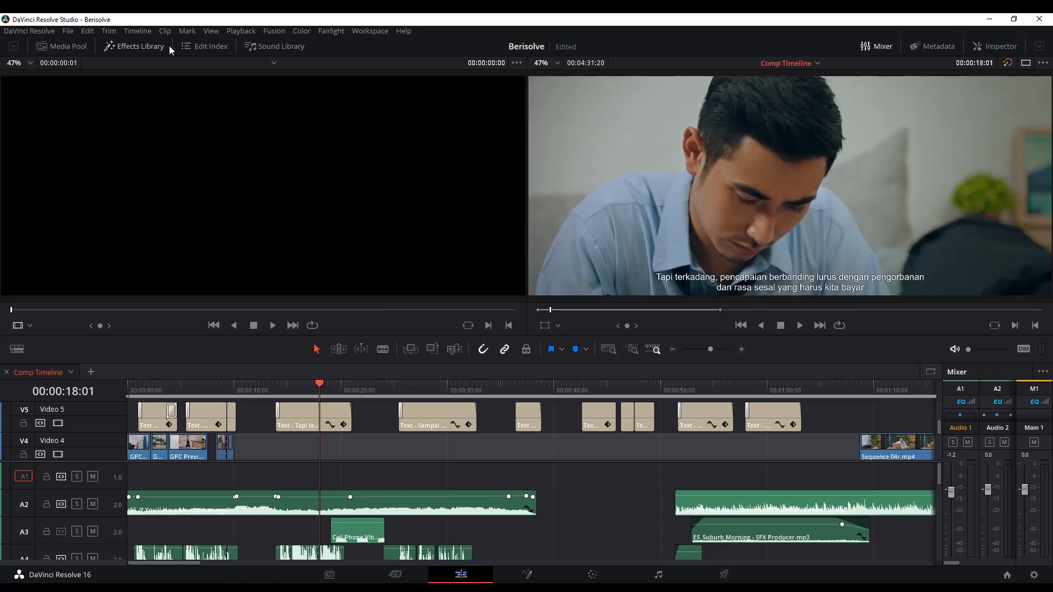
Step: Show and hide the Edit Index, Sound Library, Metadata and Inspector one after another
left_click(205, 46)
left_click(208, 45)
left_click(256, 45)
left_click(261, 45)
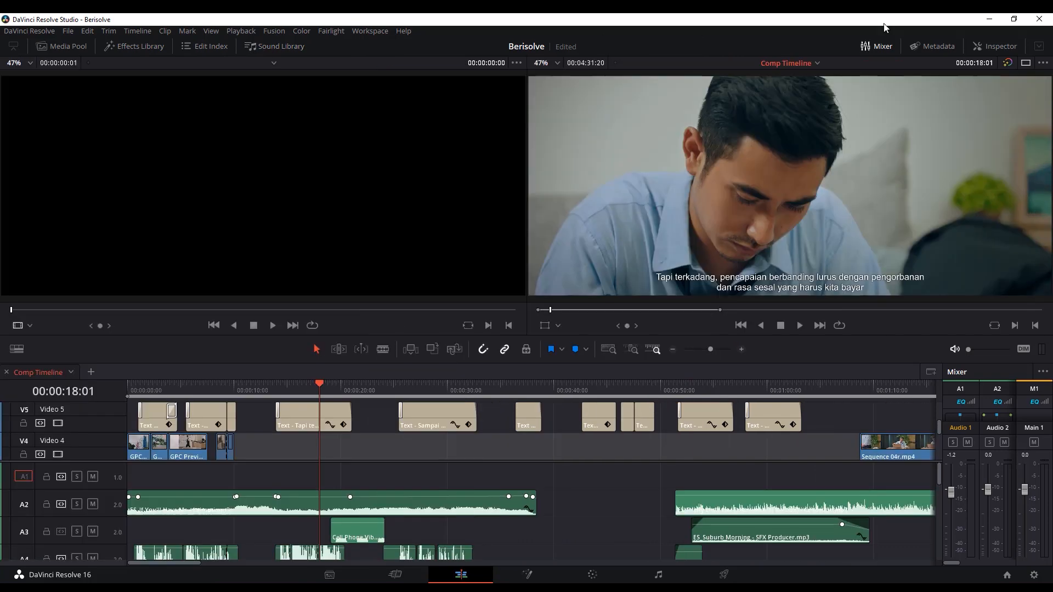
left_click(934, 47)
left_click(934, 47)
left_click(981, 49)
left_click(981, 49)
Step: View the full-height Media Pool and Effects Library in turn, hiding each again
left_click(51, 49)
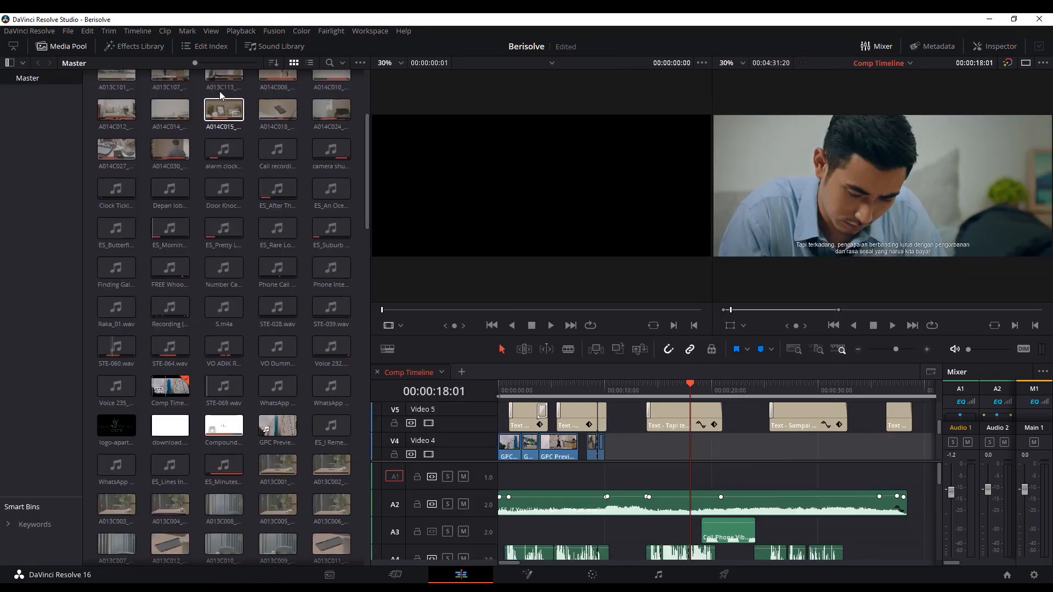
left_click(50, 49)
left_click(159, 47)
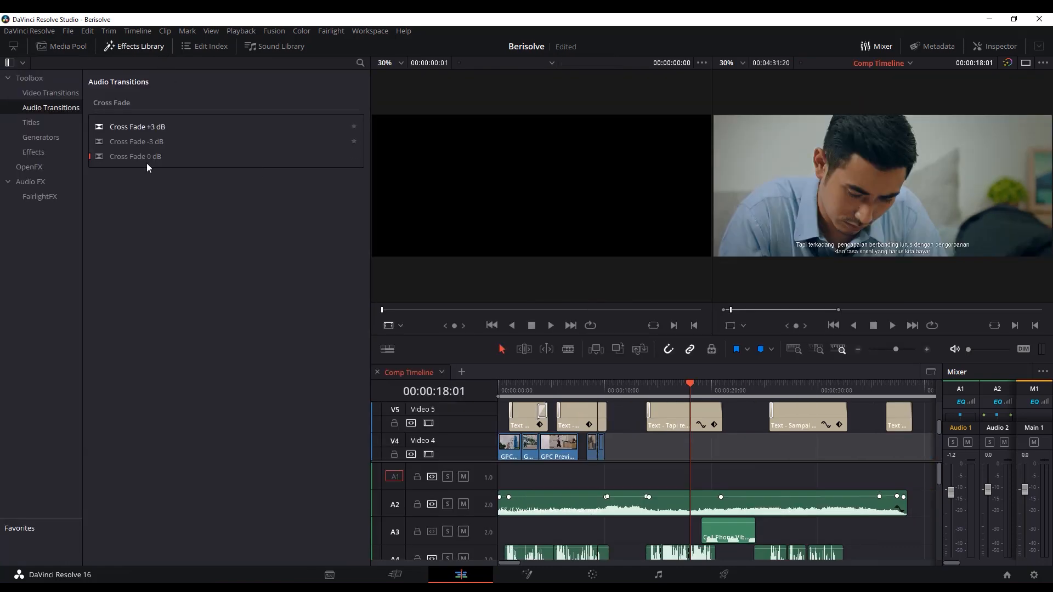
left_click(127, 48)
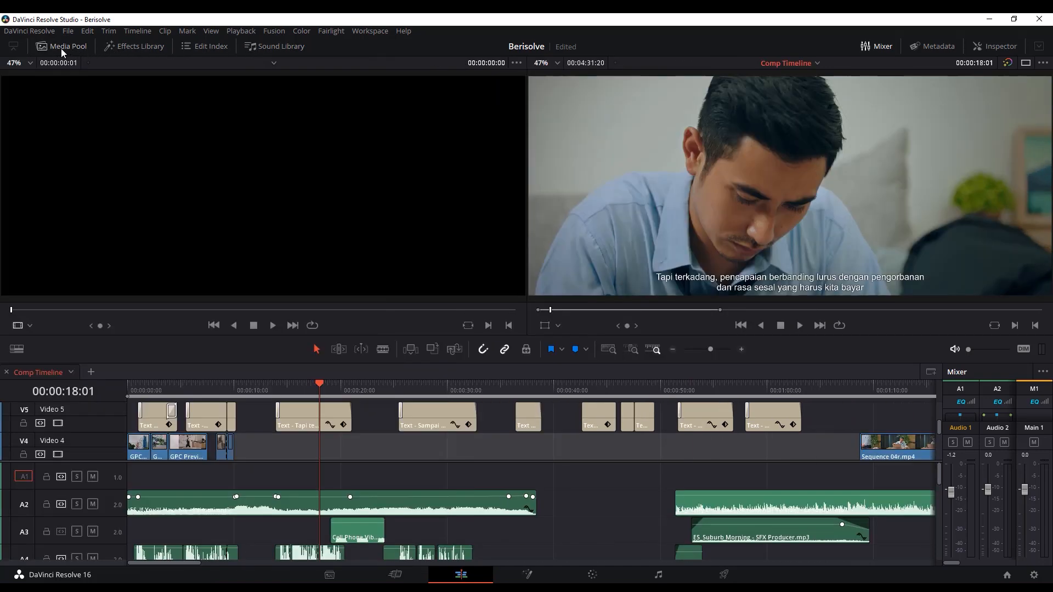
Step: Briefly show and hide the Effects Library and the Edit Index
left_click(143, 46)
left_click(143, 46)
left_click(193, 46)
left_click(193, 46)
Step: Scrub the playhead forward to 00:00:25:12 and back to 00:00:21:00 while viewing the Video 2 and Video 3 tracks
left_click_drag(350, 390, 398, 387)
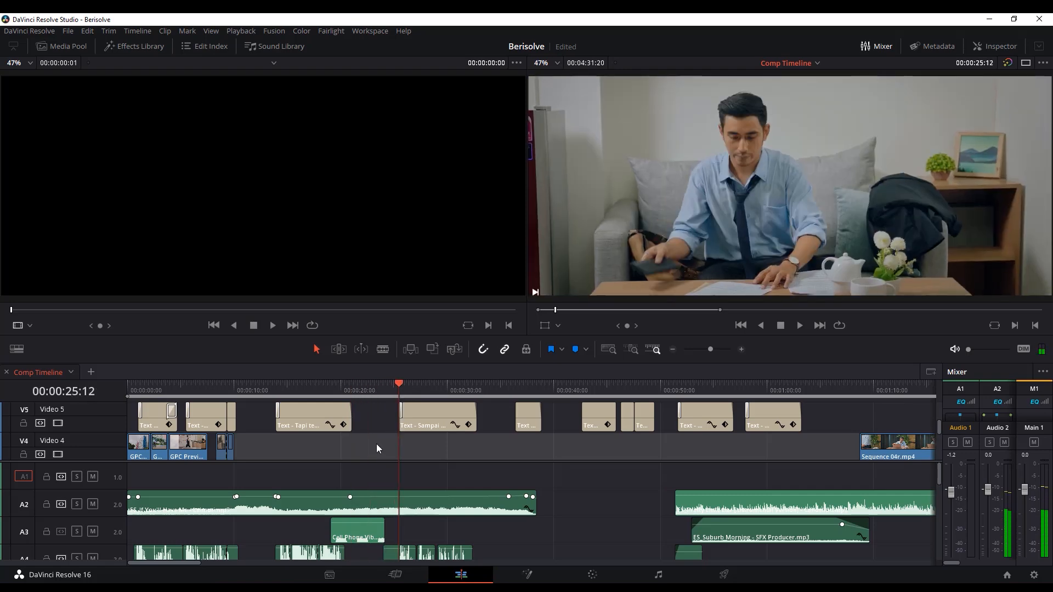
scroll(377, 443, "down", 3)
left_click(373, 386)
left_click_drag(373, 386, 350, 389)
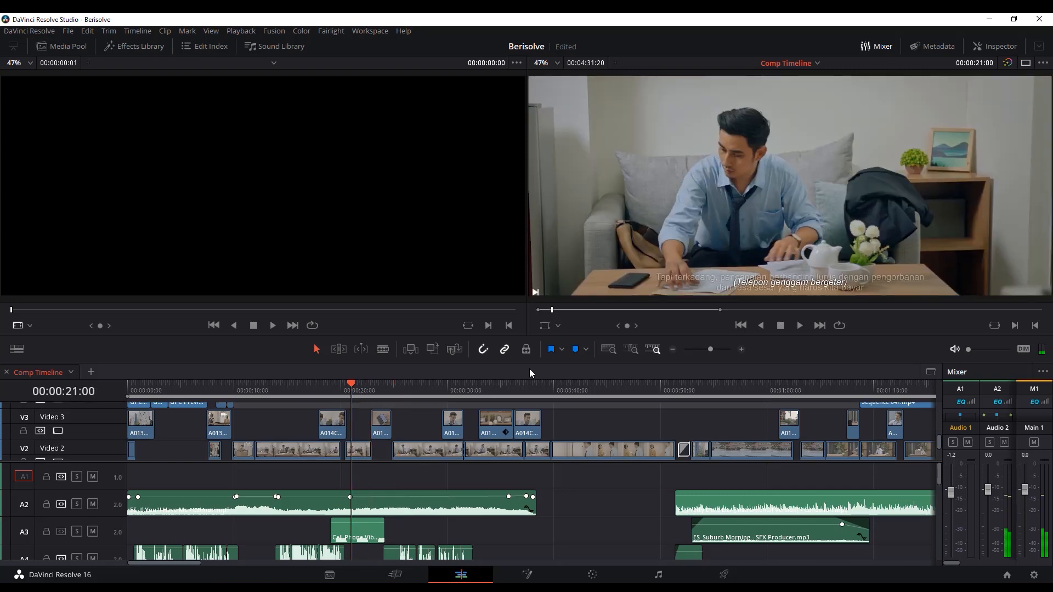
Step: Turn timeline snapping off, move the playhead slightly to 00:00:20:14, and turn snapping back on
left_click(484, 351)
mouse_move(354, 387)
left_mouse_down()
mouse_move(362, 381)
mouse_move(350, 387)
left_mouse_up()
left_click(483, 352)
Step: Try trimming the edit point between two adjacent Video 3 clips in Trim Edit Mode
left_click(342, 351)
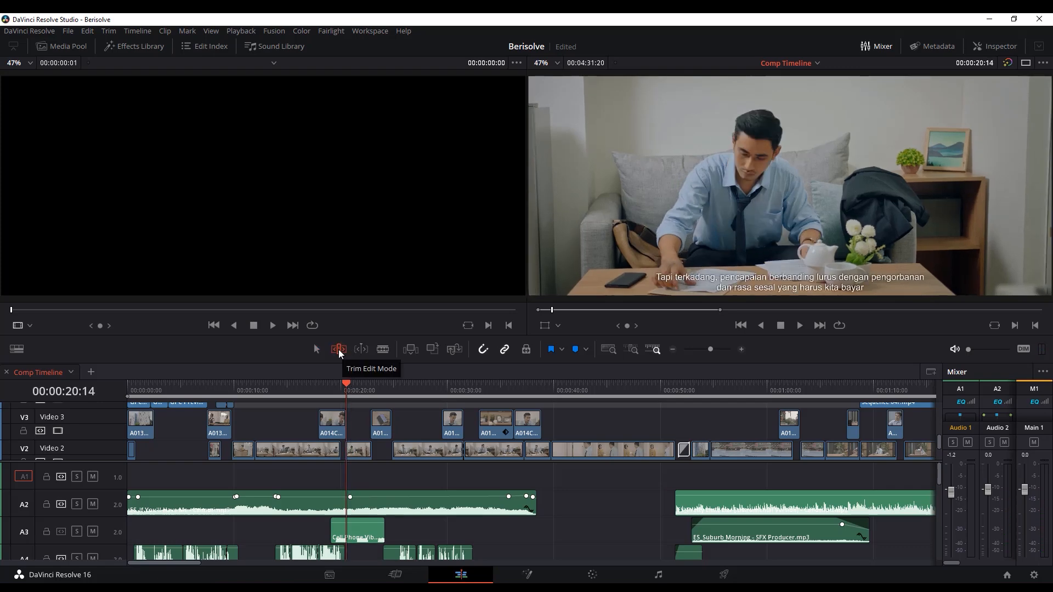
mouse_move(514, 426)
left_mouse_down()
mouse_move(501, 427)
mouse_move(512, 428)
left_mouse_up()
Step: Split the long Video 2 clip after the playhead at several points with the Blade tool
left_click(383, 350)
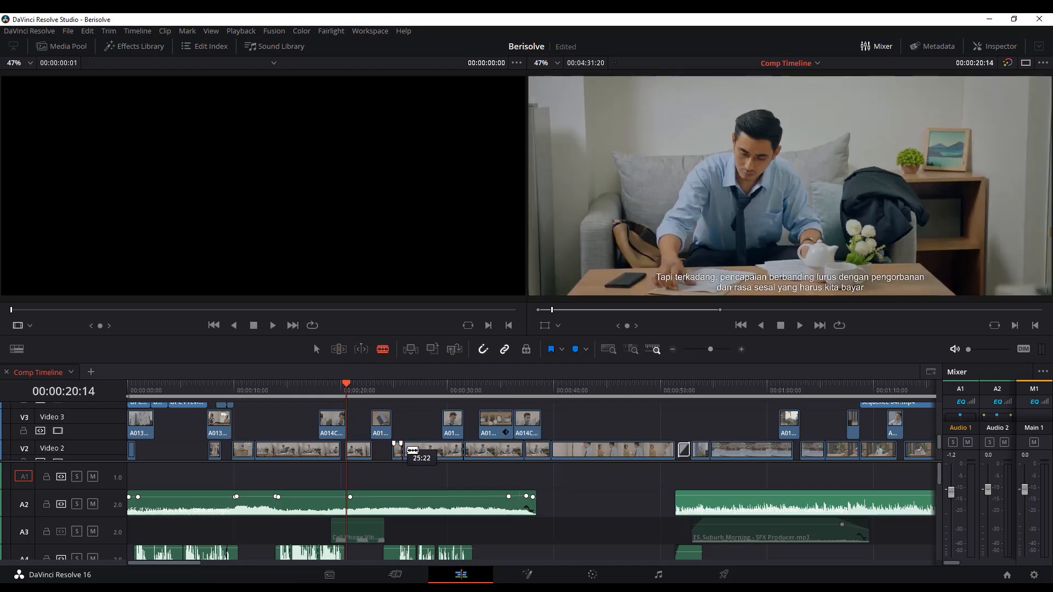
left_click(416, 450)
left_click(436, 451)
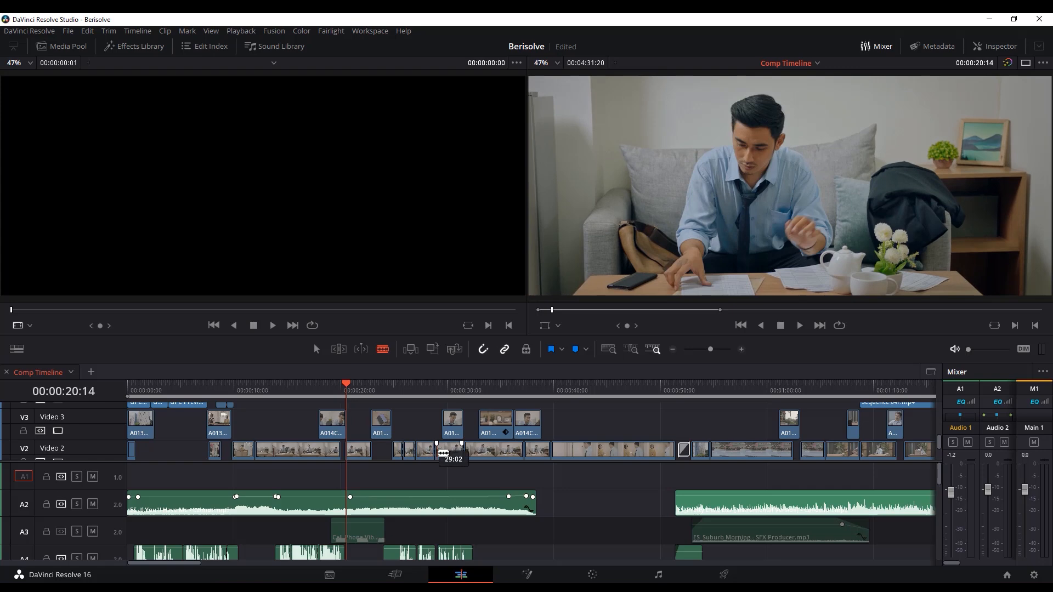
Step: Undo the blade cuts on the Video 2 clip and return to Selection Mode
key("ctrl+z")
key("ctrl+z")
key("ctrl+z")
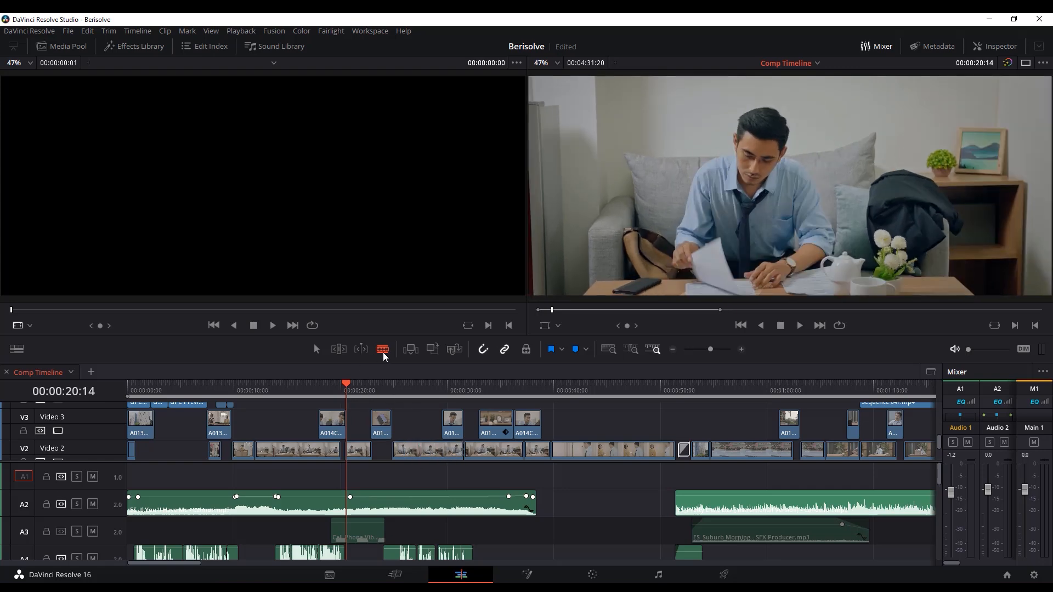
left_click(317, 352)
Step: Examine the video and audio tracks of the Comp Timeline at different zoom levels
left_click_drag(712, 350, 711, 350)
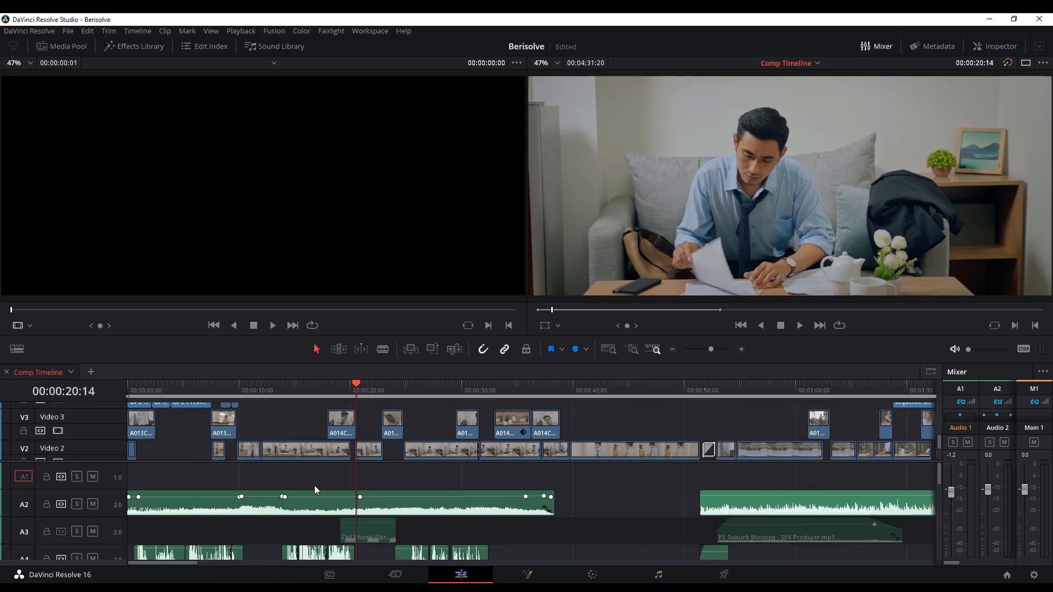
scroll(285, 487, "down", 3)
scroll(246, 477, "up", 3)
scroll(247, 475, "down", 3)
scroll(248, 476, "up", 4)
scroll(248, 476, "down", 3)
scroll(248, 476, "up", 2)
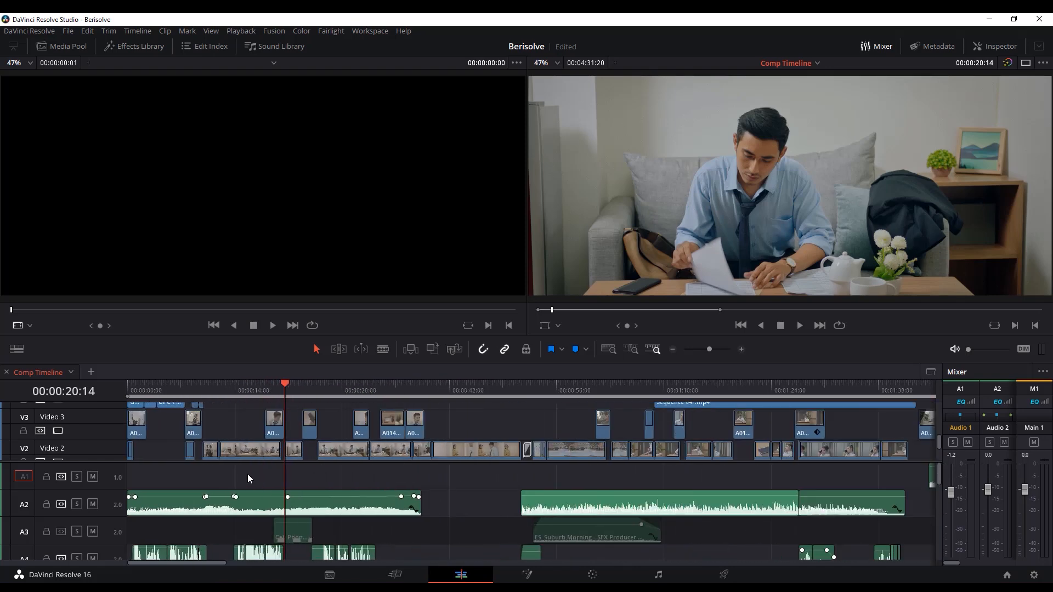
scroll(248, 474, "down", 1)
scroll(255, 441, "down", 2)
scroll(255, 441, "up", 1)
scroll(255, 441, "up", 1)
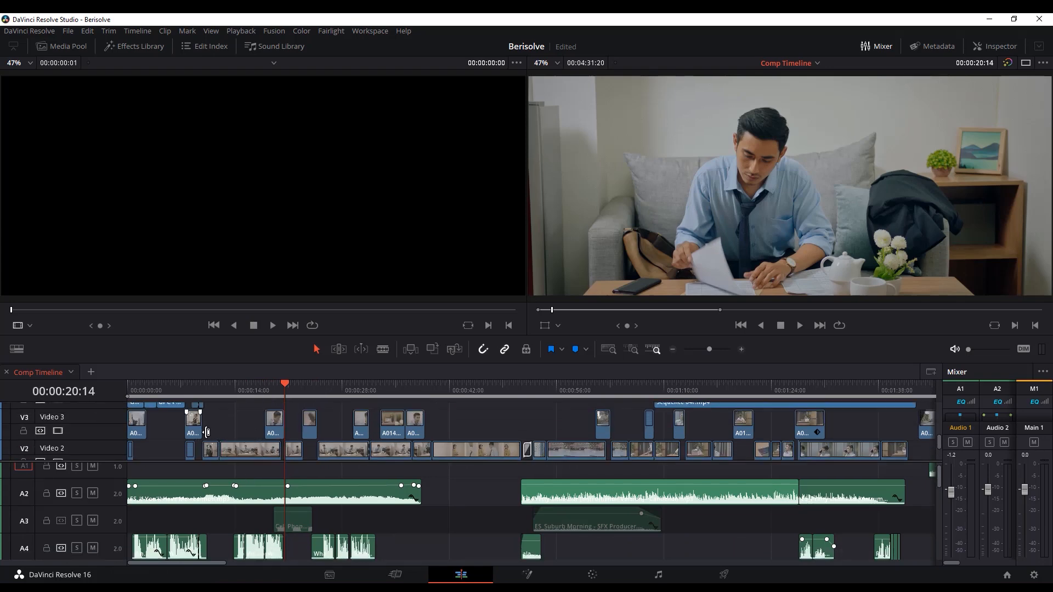
scroll(210, 435, "right", 3)
scroll(209, 435, "left", 3)
Step: Move the playhead to 00:00:42:17 and look along the clips further down the timeline
left_click(455, 393)
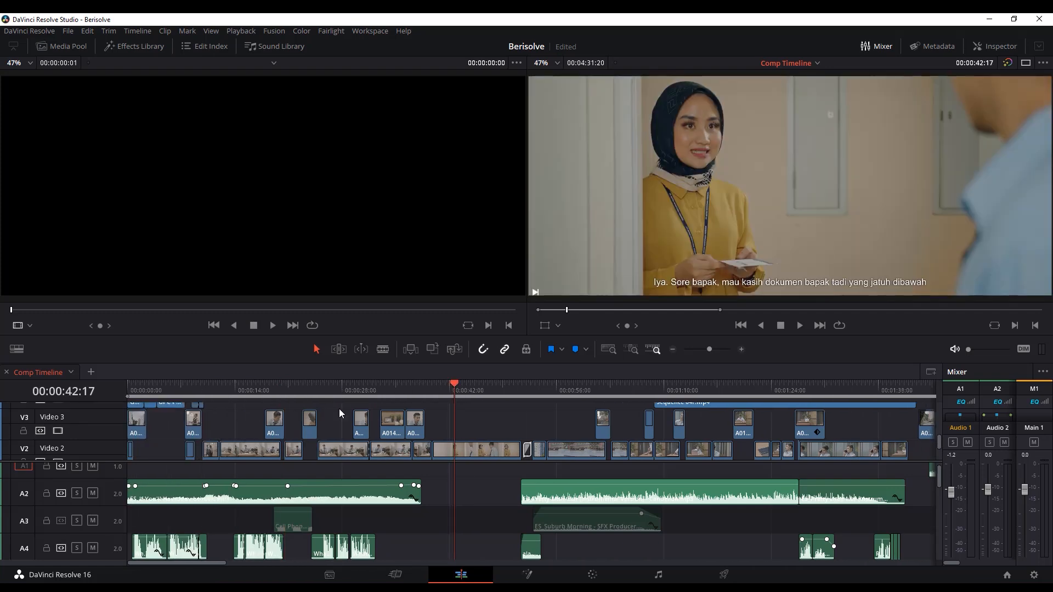
scroll(339, 410, "right", 3)
scroll(339, 411, "left", 3)
scroll(400, 391, "right", 3)
scroll(398, 396, "left", 2)
scroll(397, 403, "left", 1)
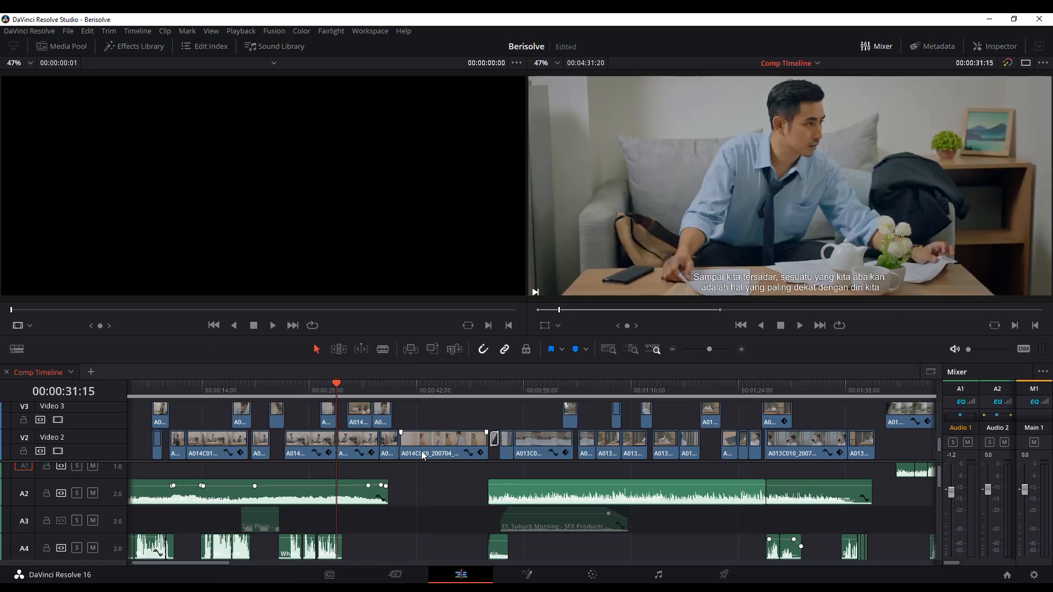
Step: Set the timeline's video view to the slim clip display without thumbnails and move the playhead to 00:00:29:13
left_click(19, 356)
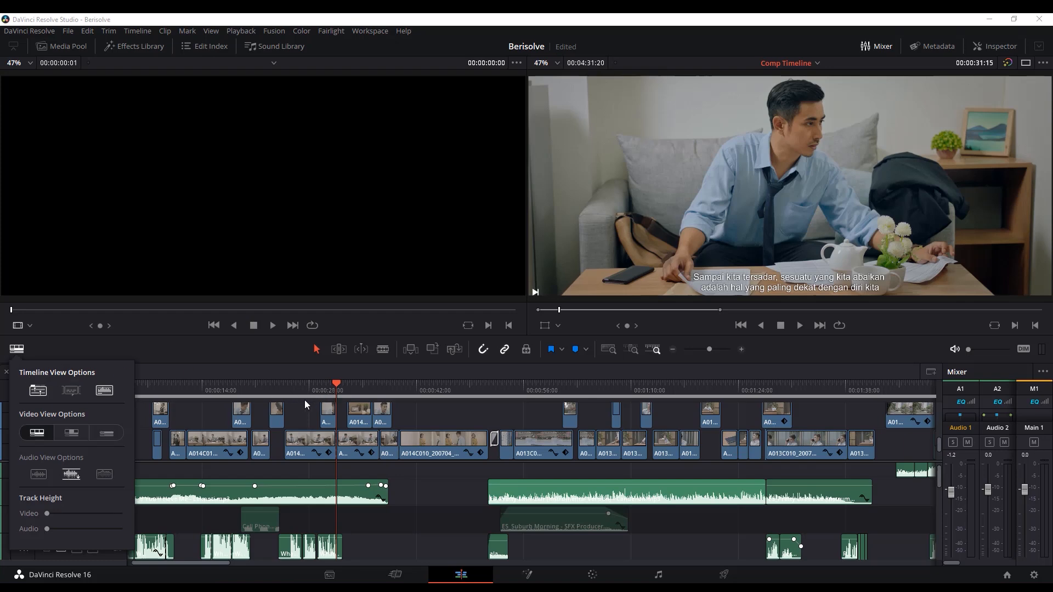
left_click(107, 433)
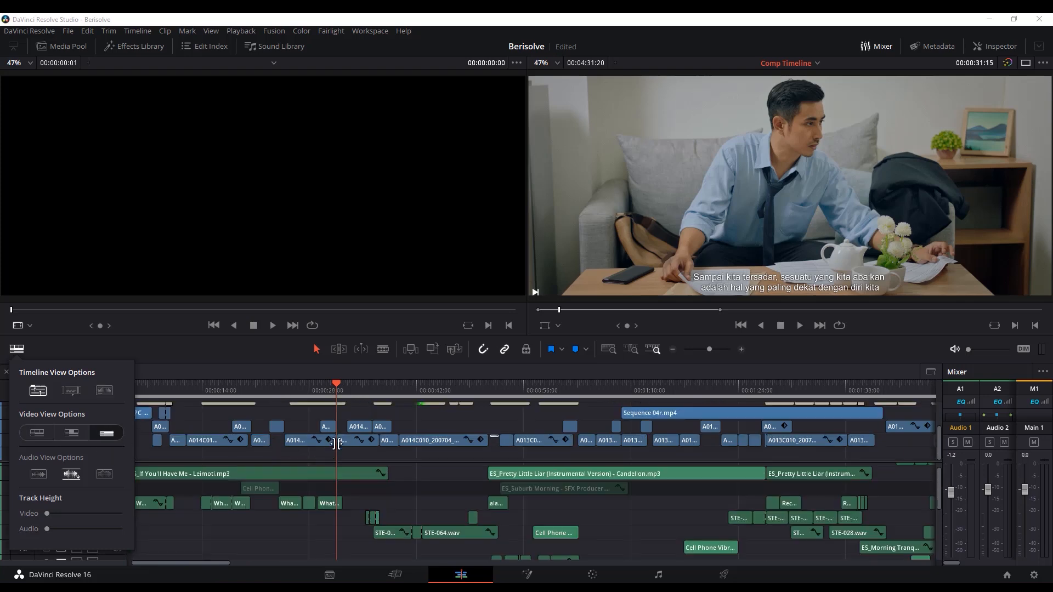
scroll(336, 444, "up", 3)
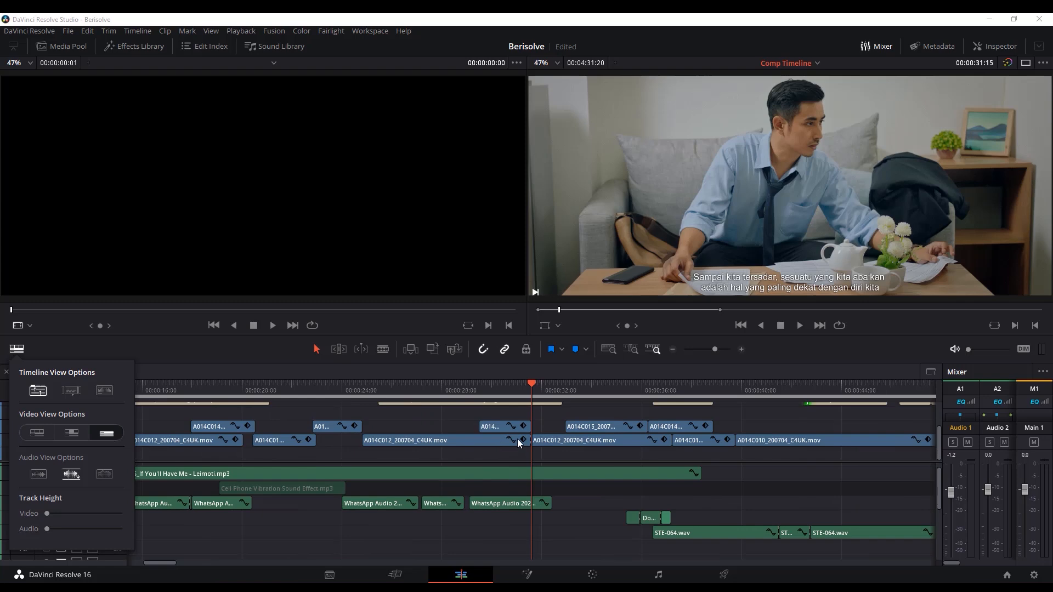
mouse_move(525, 389)
left_mouse_down()
mouse_move(484, 393)
mouse_move(525, 394)
left_mouse_up()
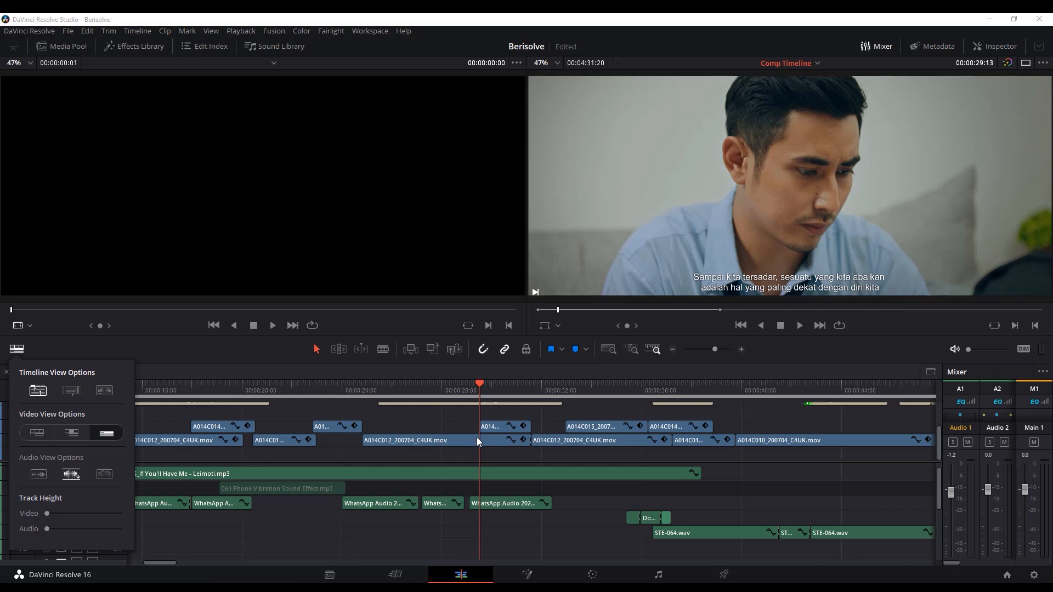
Step: Set the timeline's video view to show thumbnails only at each clip's start and end
left_click(68, 437)
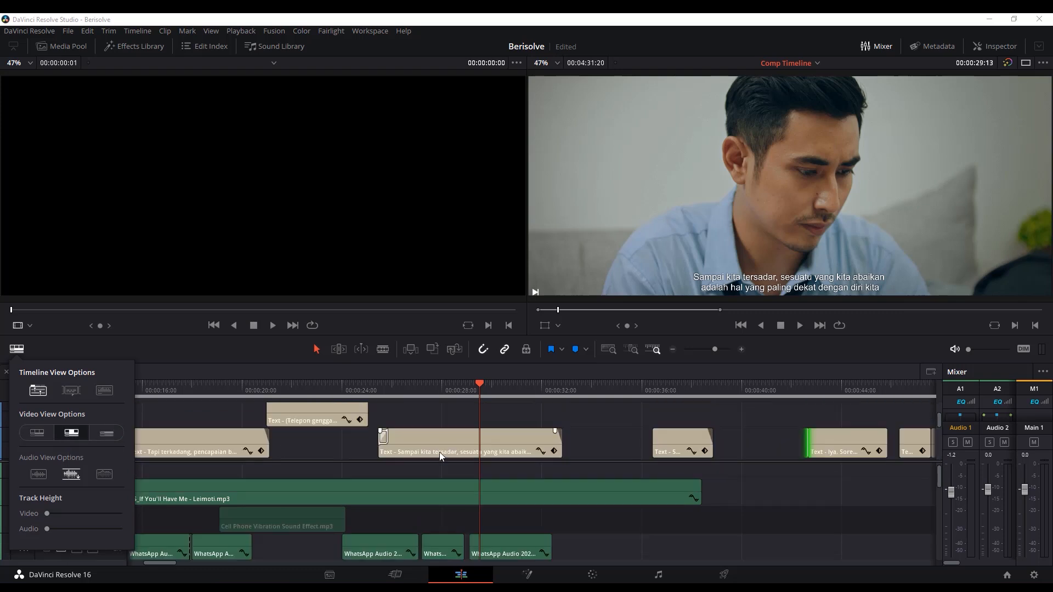
scroll(431, 446, "down", 2)
scroll(458, 445, "up", 2)
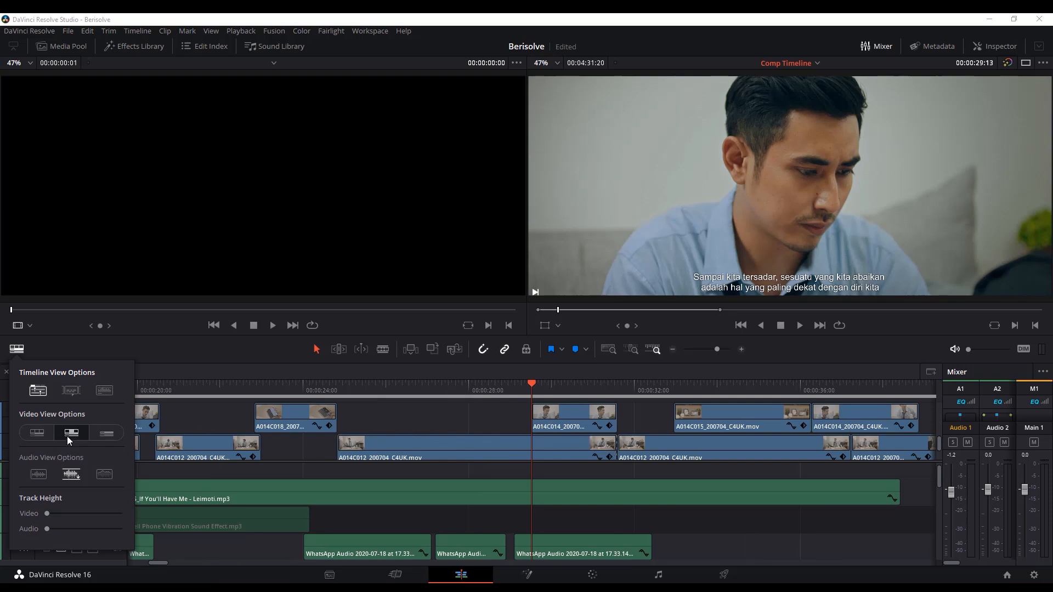
Step: Enlarge the timeline area by shrinking the source and timeline viewers above it
scroll(247, 422, "down", 1)
left_click_drag(324, 365, 335, 292)
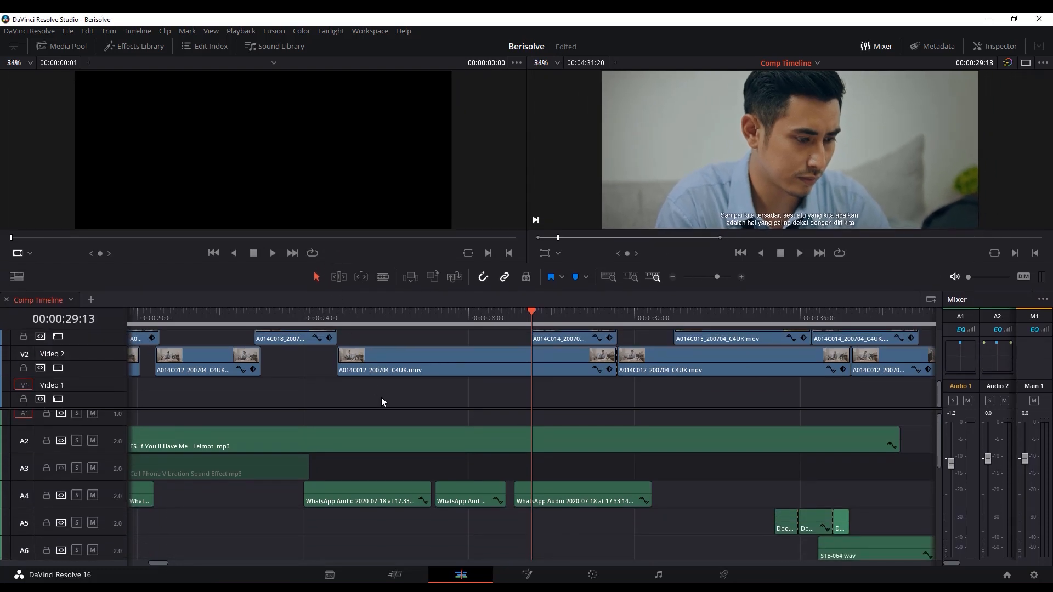
scroll(381, 398, "down", 2)
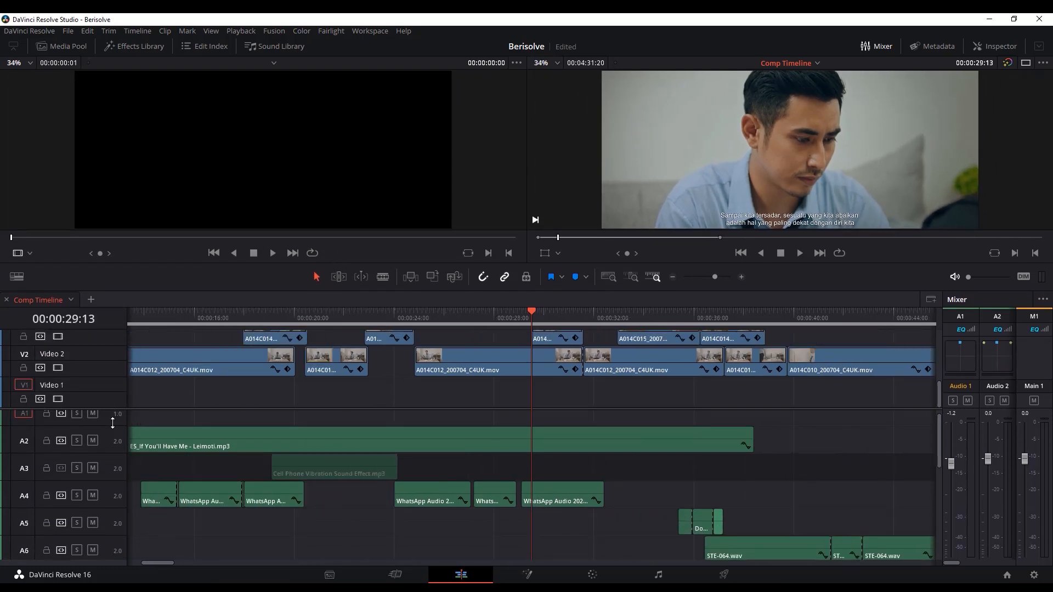
Step: Set the timeline's video view to the slim clip display and slightly increase the video and audio track heights
left_click(16, 276)
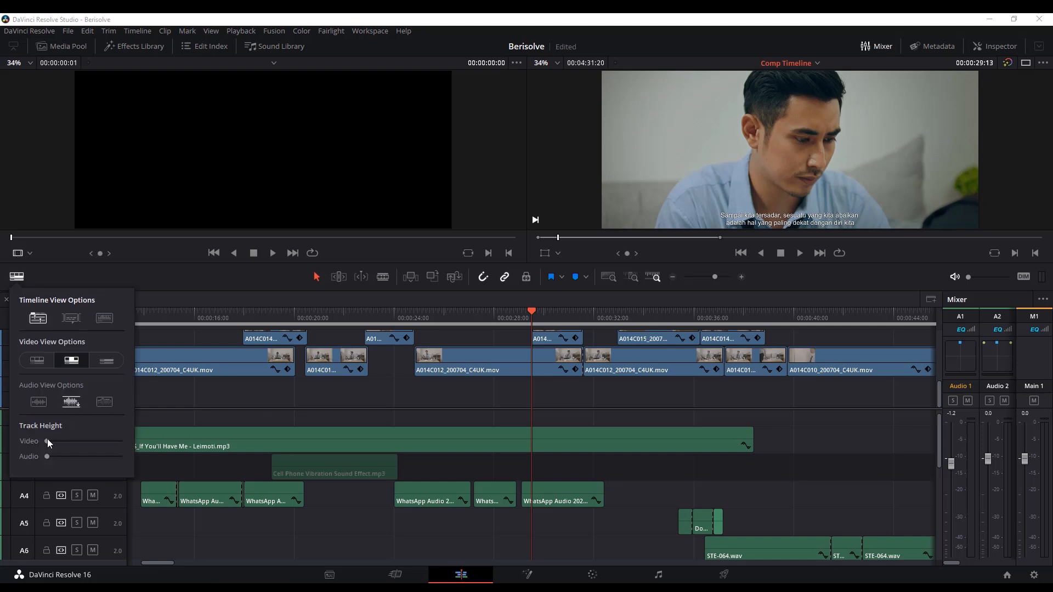
left_click(108, 364)
left_click_drag(48, 439, 61, 456)
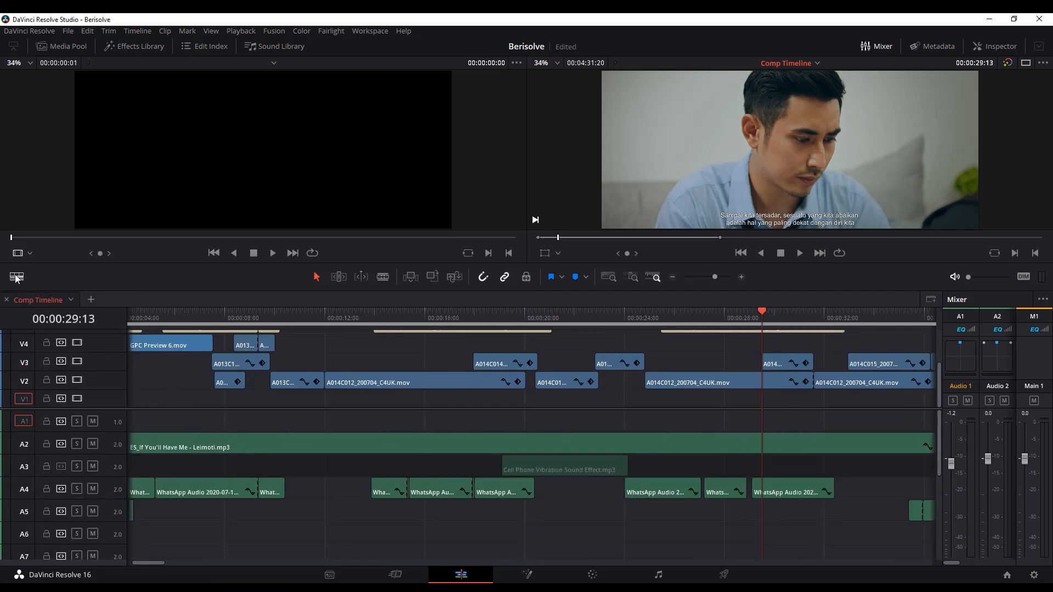
Step: Raise the audio track height enough to show waveforms and select the A4 clip under the playhead
left_click(16, 277)
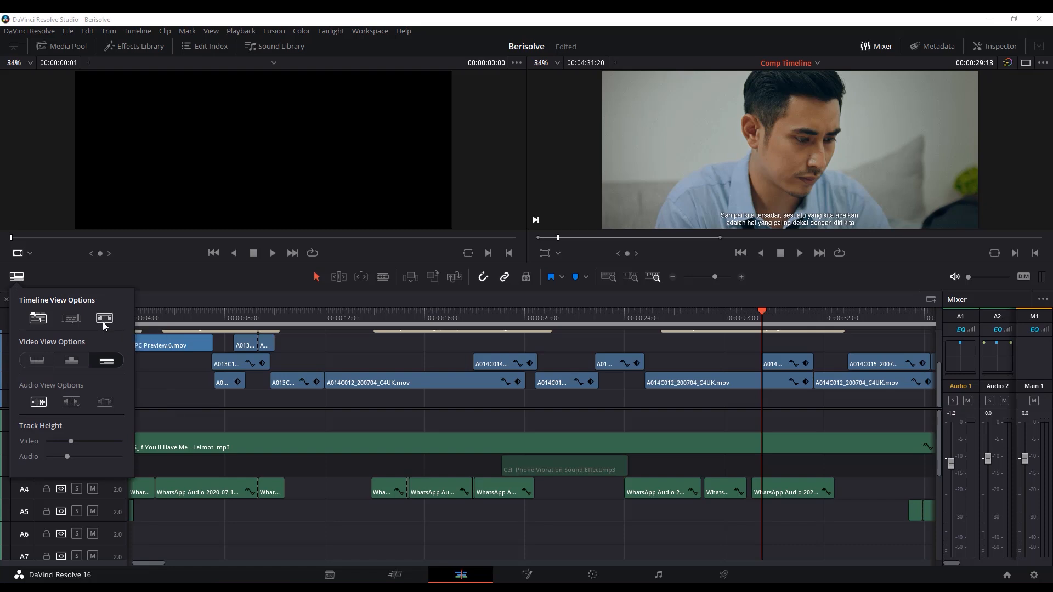
scroll(435, 500, "up", 5)
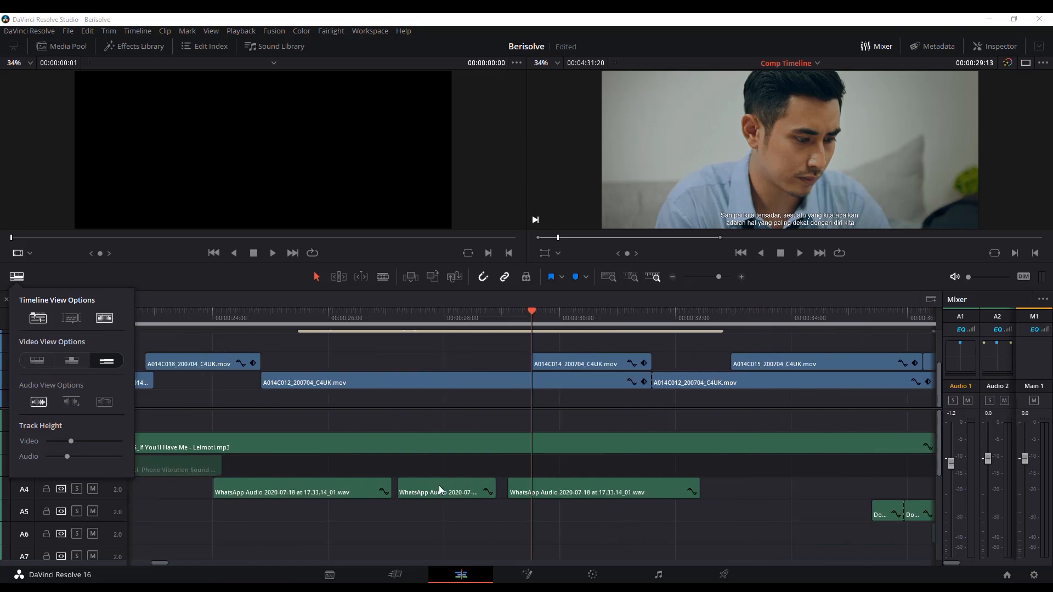
left_click_drag(65, 456, 83, 459)
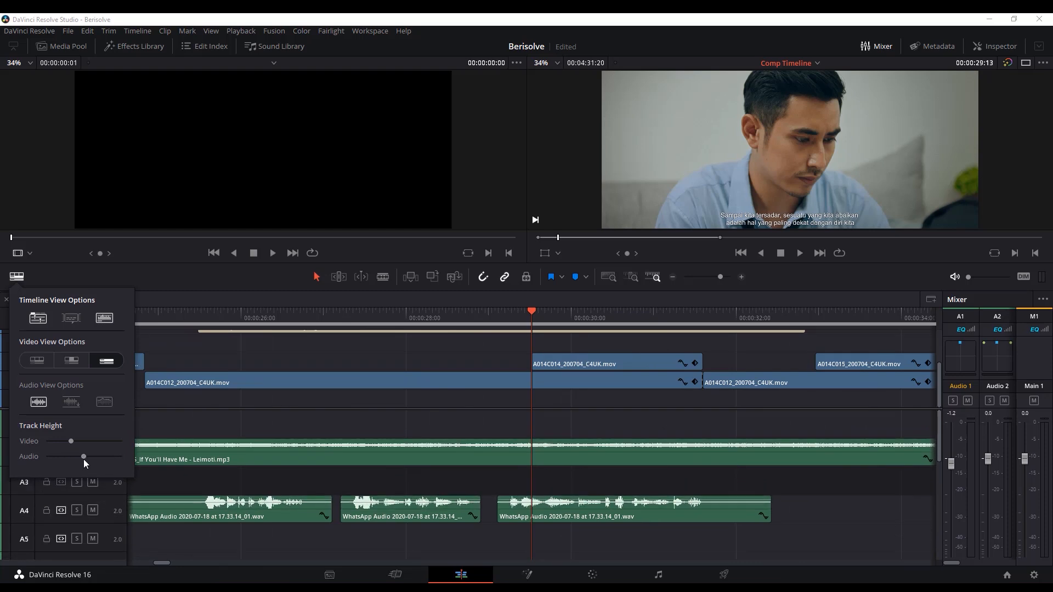
left_click(515, 507)
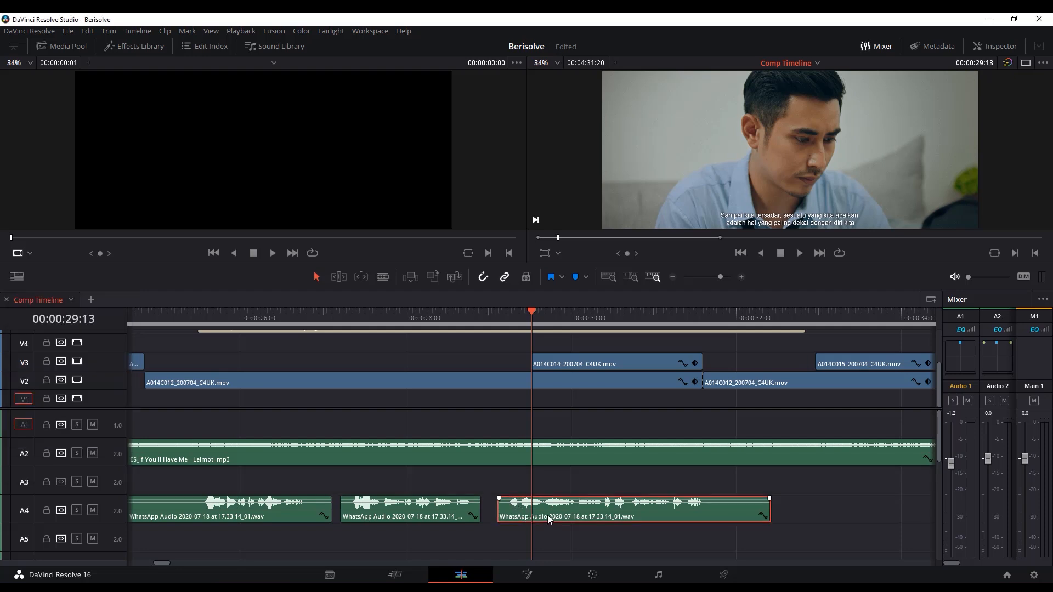
Step: Set the timeline's audio view to one-sided waveforms rising from the base of each clip, and clear the clip selection
left_click(20, 278)
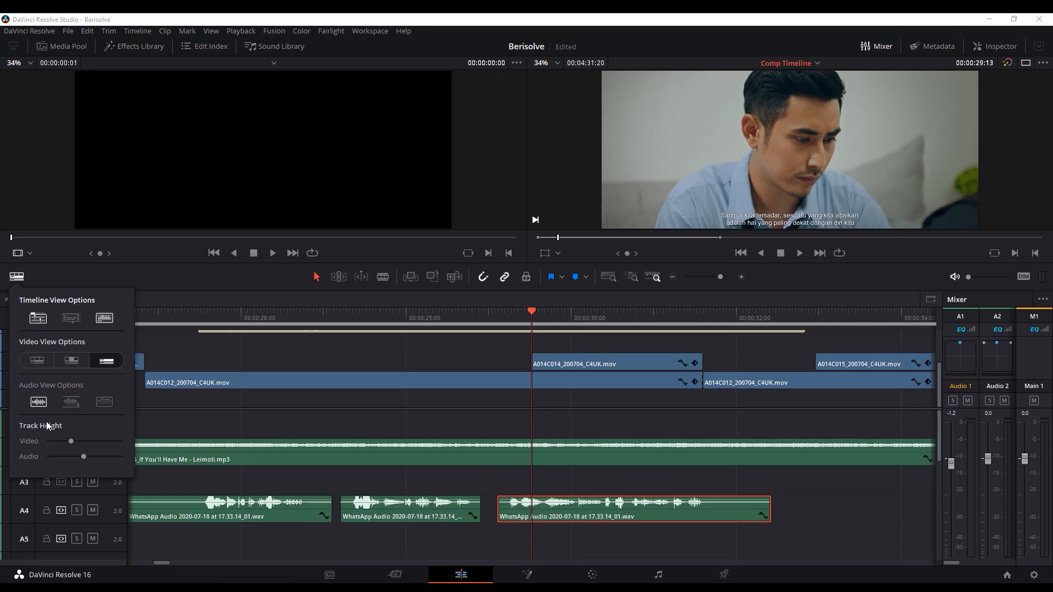
left_click(74, 402)
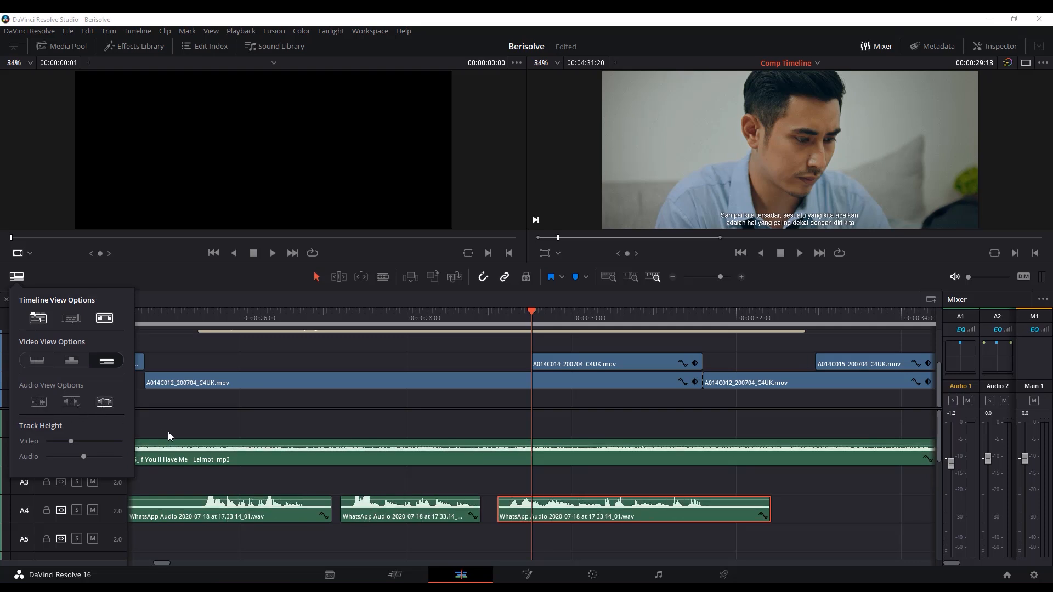
scroll(506, 530, "up", 1)
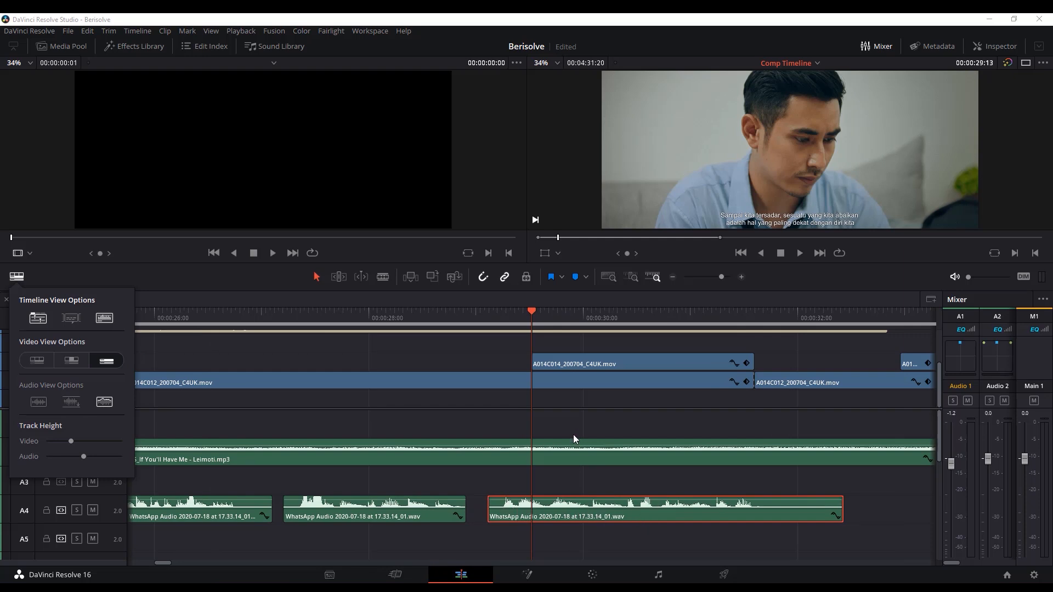
left_click(422, 421)
scroll(412, 419, "down", 5)
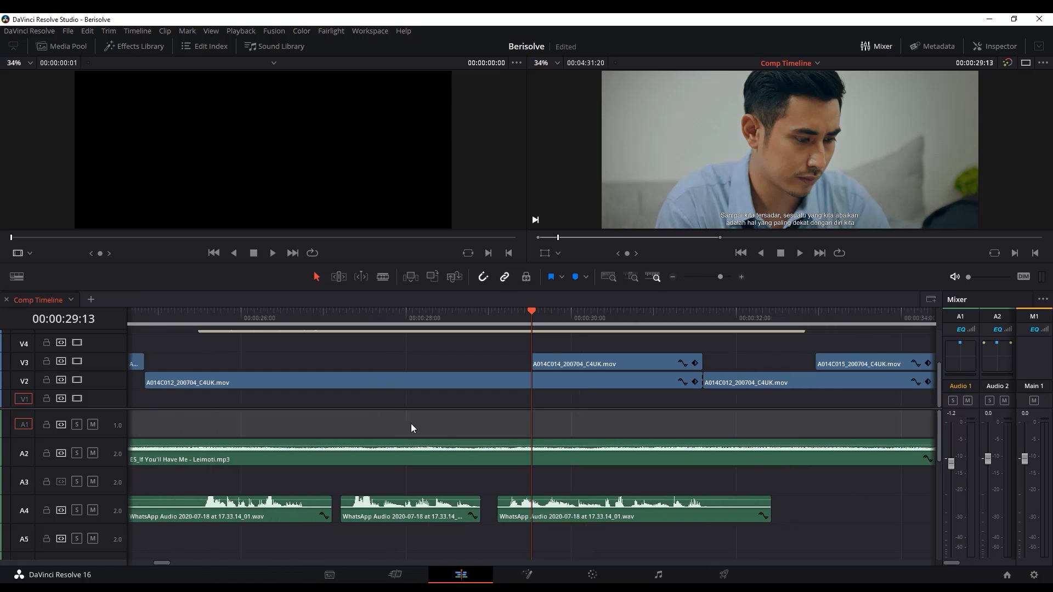
Step: Look along the clips of the Comp Timeline and move the playhead to 00:00:27:06
scroll(388, 423, "up", 1)
scroll(294, 406, "up", 2)
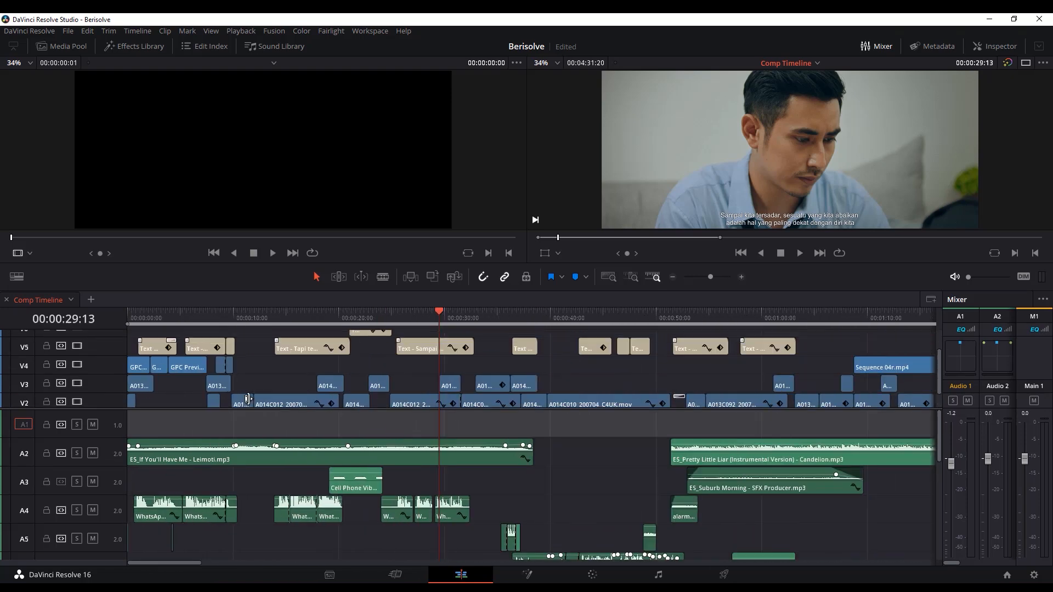
scroll(297, 405, "right", 3)
scroll(297, 405, "left", 3)
scroll(304, 509, "up", 4)
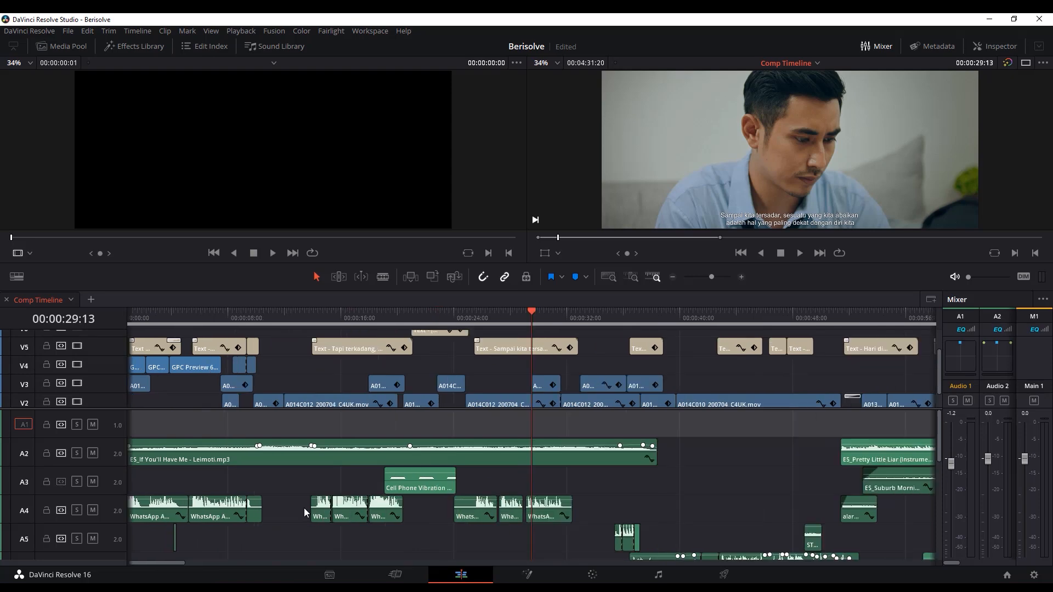
left_click(367, 317)
scroll(390, 464, "up", 1)
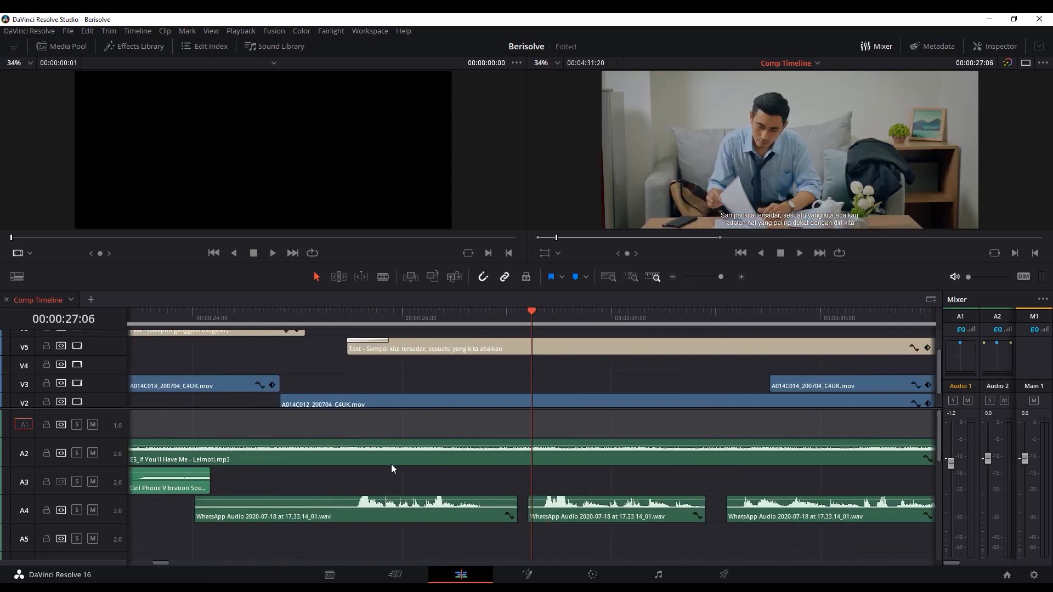
Step: Examine the waveforms of the WhatsApp Audio clips on track A4 at different zoom levels
scroll(555, 505, "down", 1)
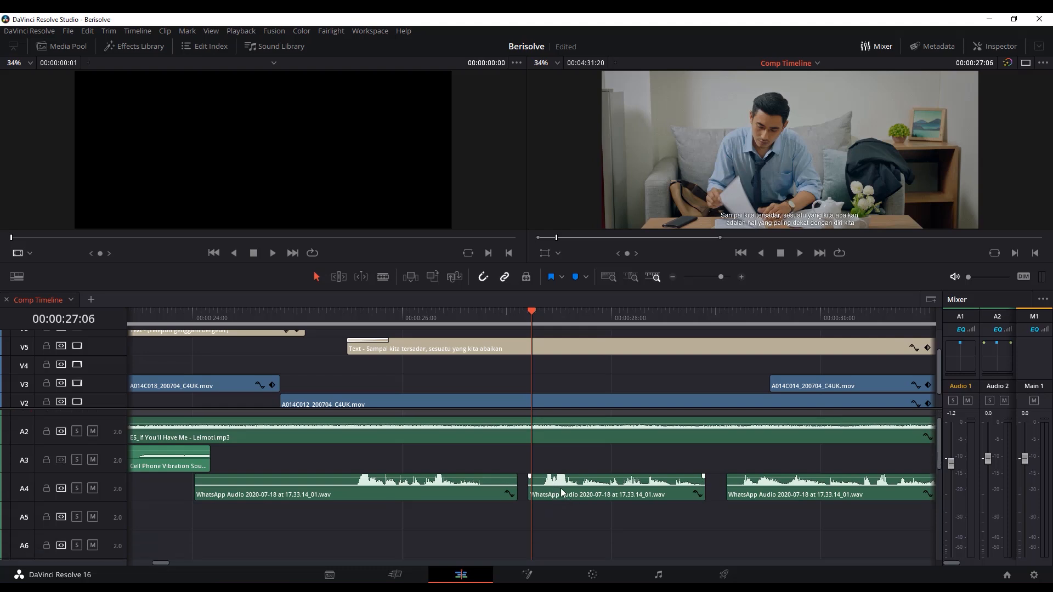
scroll(647, 488, "right", 3)
scroll(631, 488, "down", 1)
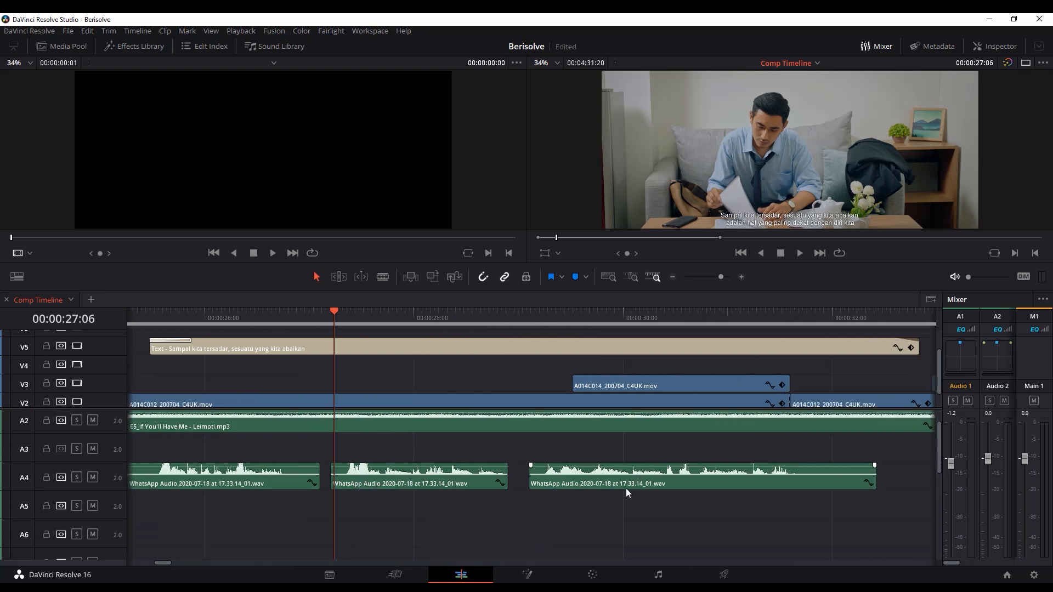
scroll(626, 488, "down", 2)
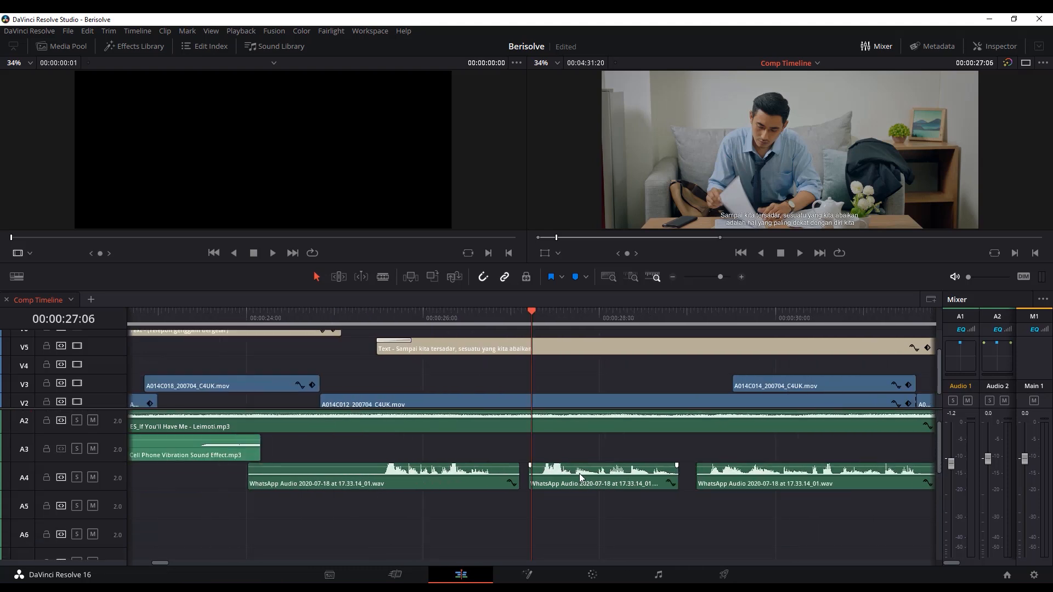
scroll(549, 486, "up", 1)
scroll(549, 486, "up", 2)
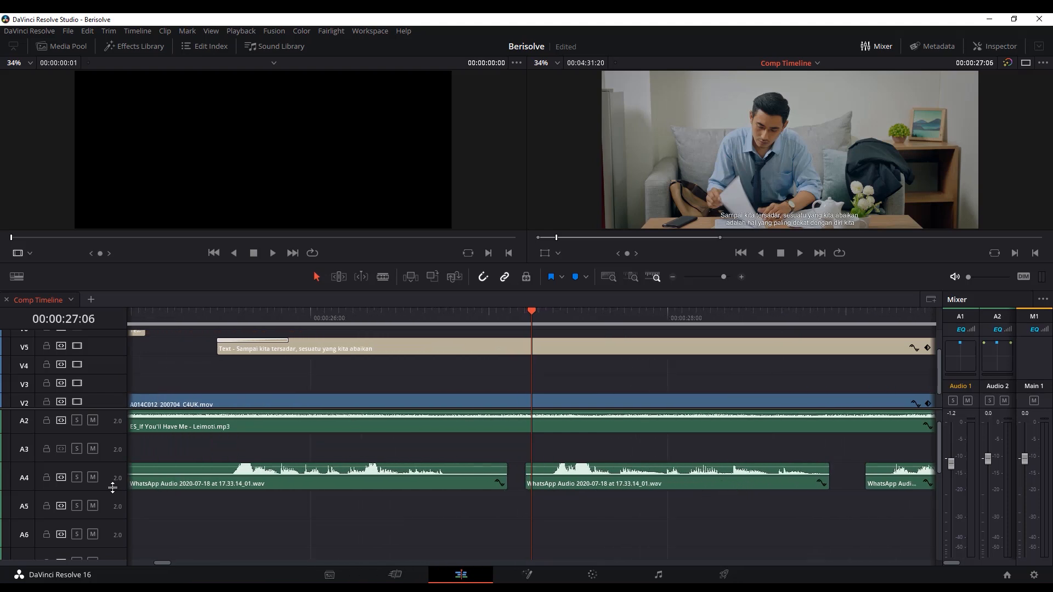
scroll(493, 494, "down", 3)
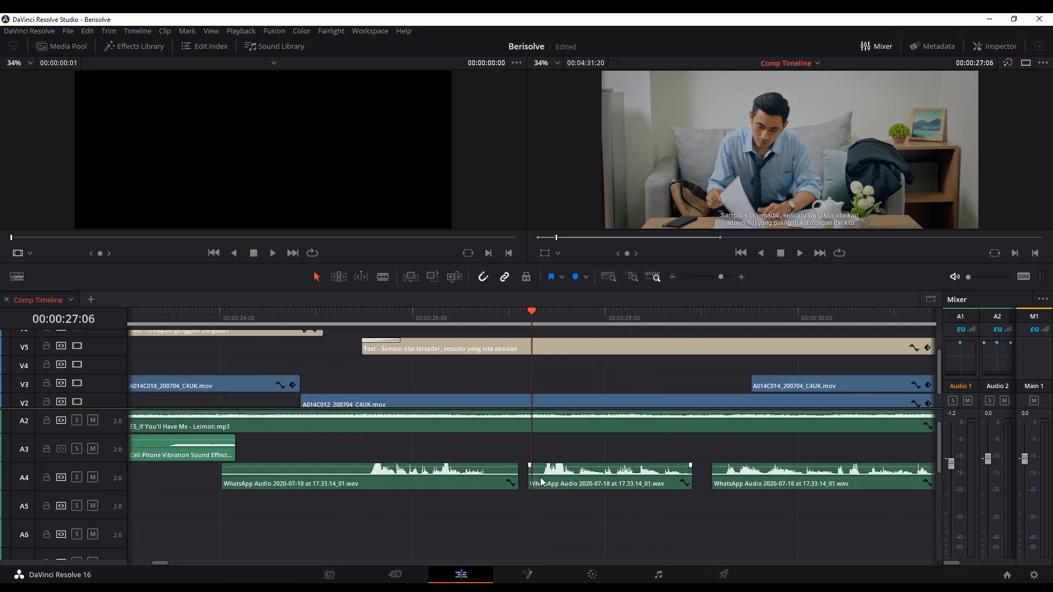
scroll(545, 476, "up", 3)
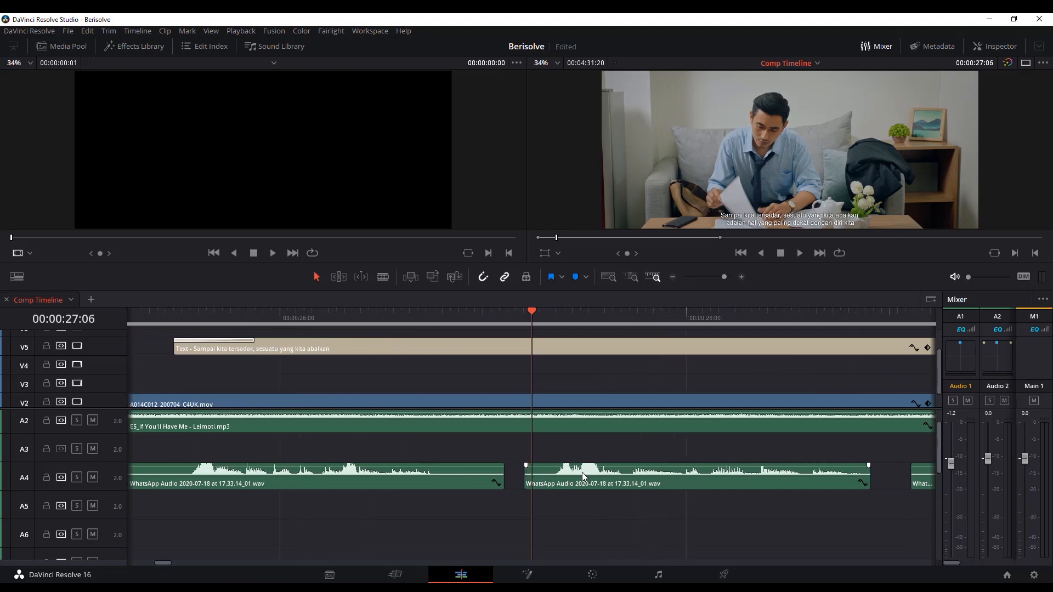
Step: Increase the height of the Audio 4 track only and move the playhead to 00:00:27:09
scroll(582, 472, "up", 1)
left_click_drag(101, 513, 102, 528)
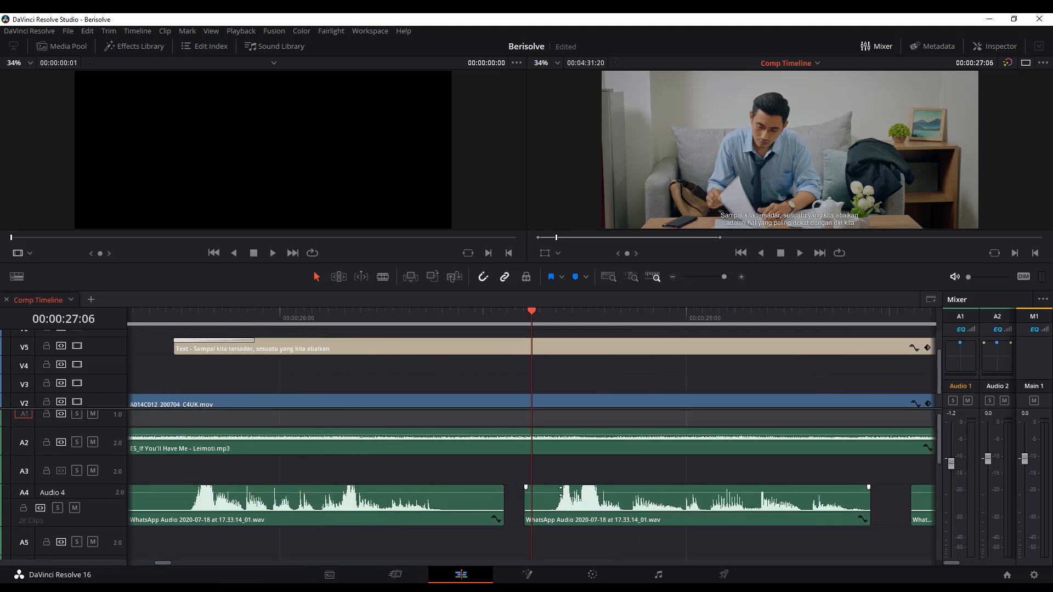
left_click(554, 316)
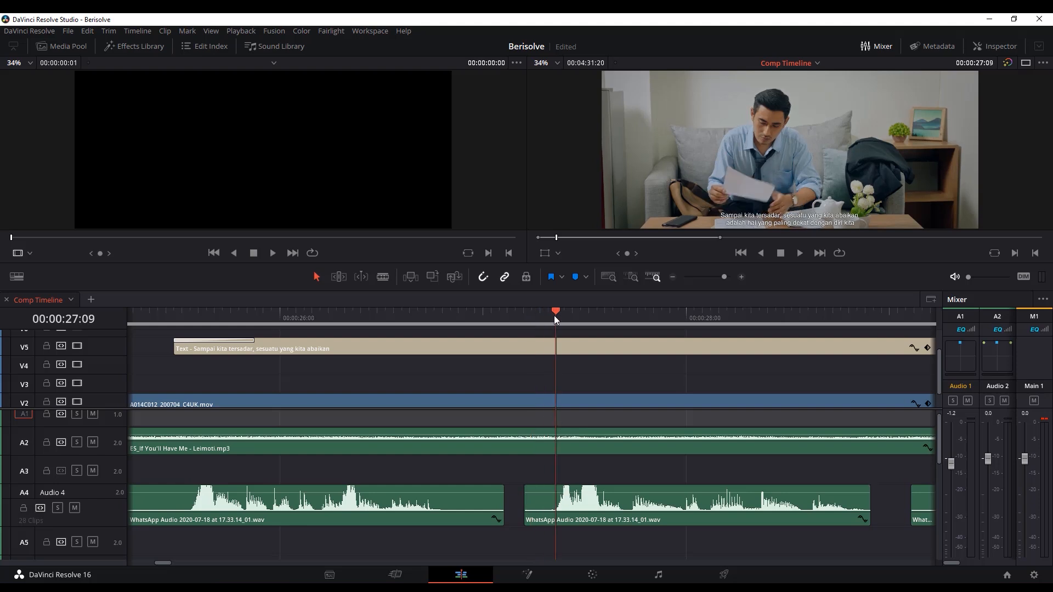
Step: Add two volume keyframes near the start of the A4 clip under the playhead, lower the earlier one, and move the playhead to 00:00:27:05
left_click(557, 492, "alt")
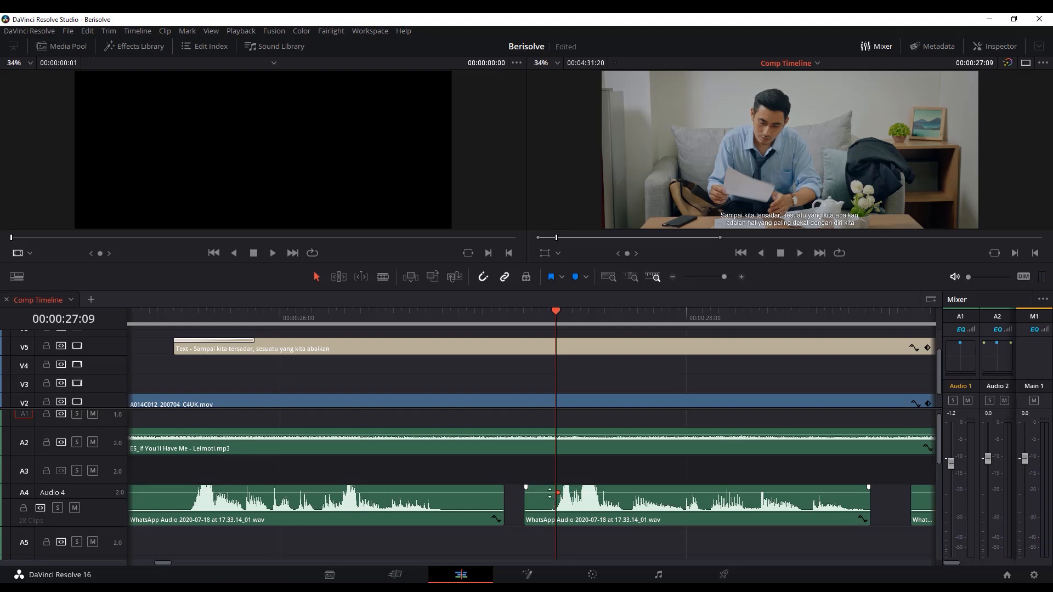
left_click_drag(550, 492, 546, 507)
left_click(522, 318)
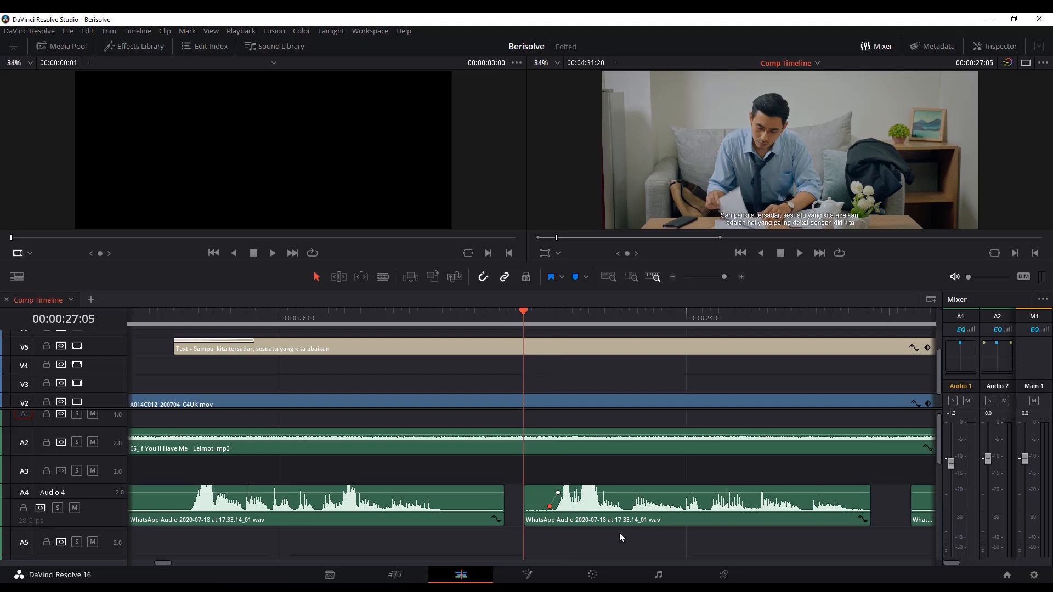
Step: Move the playhead to 00:00:27:10 and undo the recent volume adjustments on the A4 clip with keyframes
scroll(618, 522, "down", 2)
left_click_drag(519, 320, 566, 327)
key("ctrl+z")
left_click_drag(588, 460, 599, 461)
key("ctrl+z")
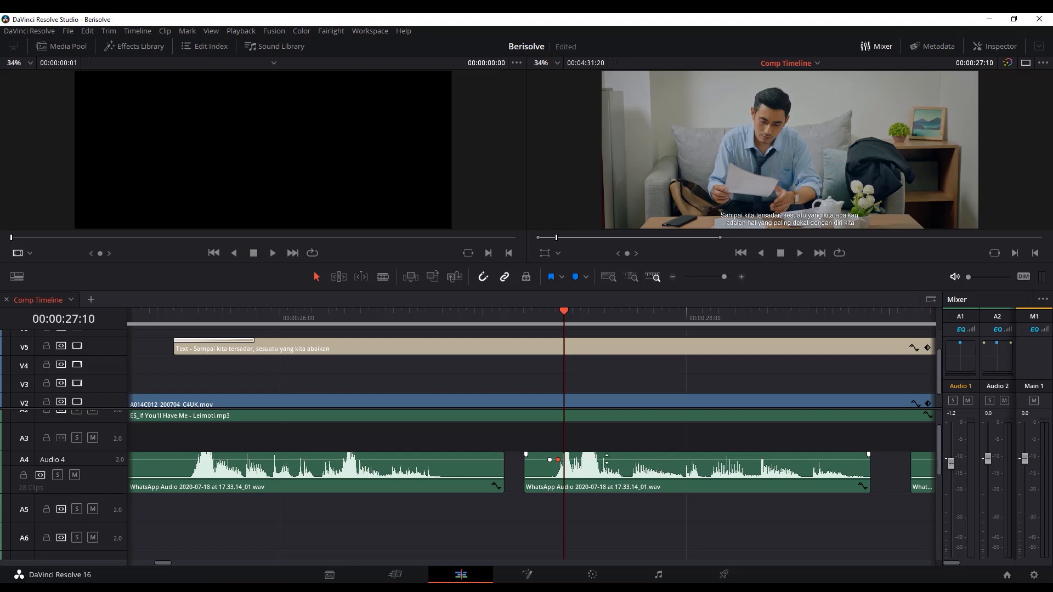
left_click_drag(606, 460, 607, 460)
scroll(601, 468, "down", 1)
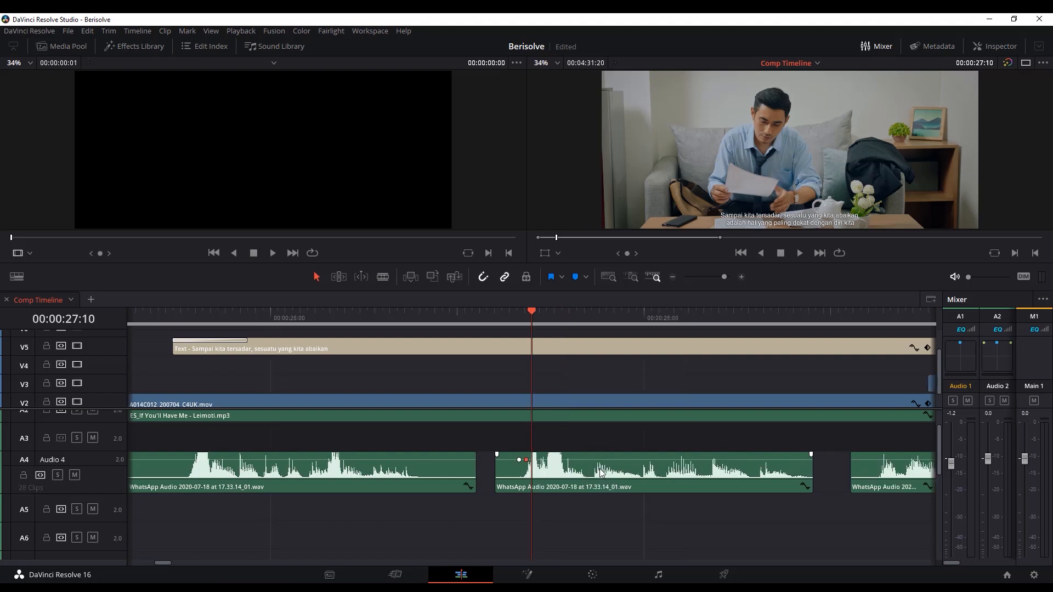
Step: Set the timeline's video view to show thumbnails only at each clip's start and end, and look over the video tracks
left_click(17, 277)
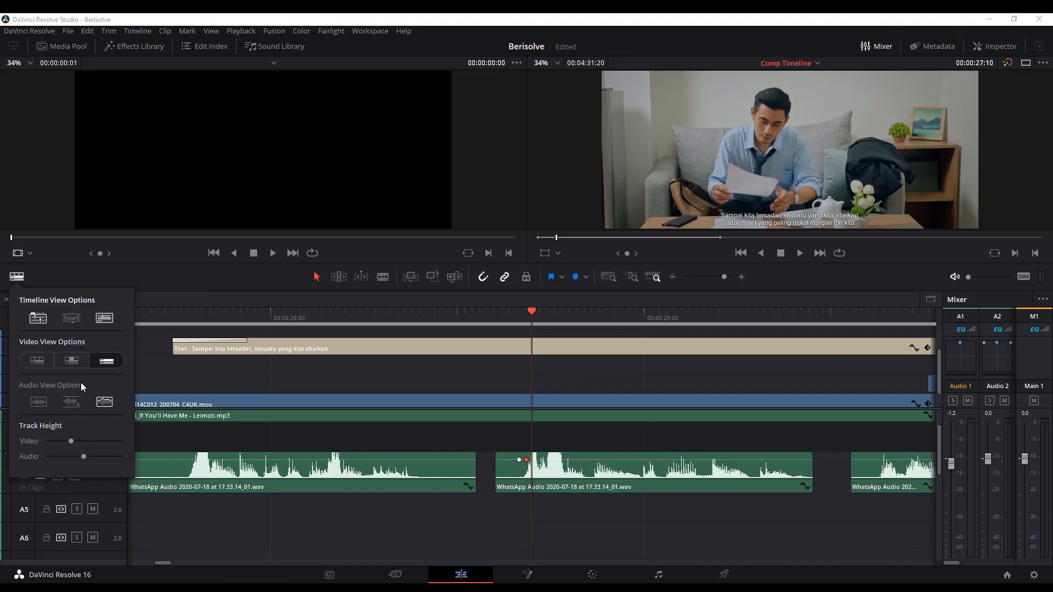
left_click(70, 363)
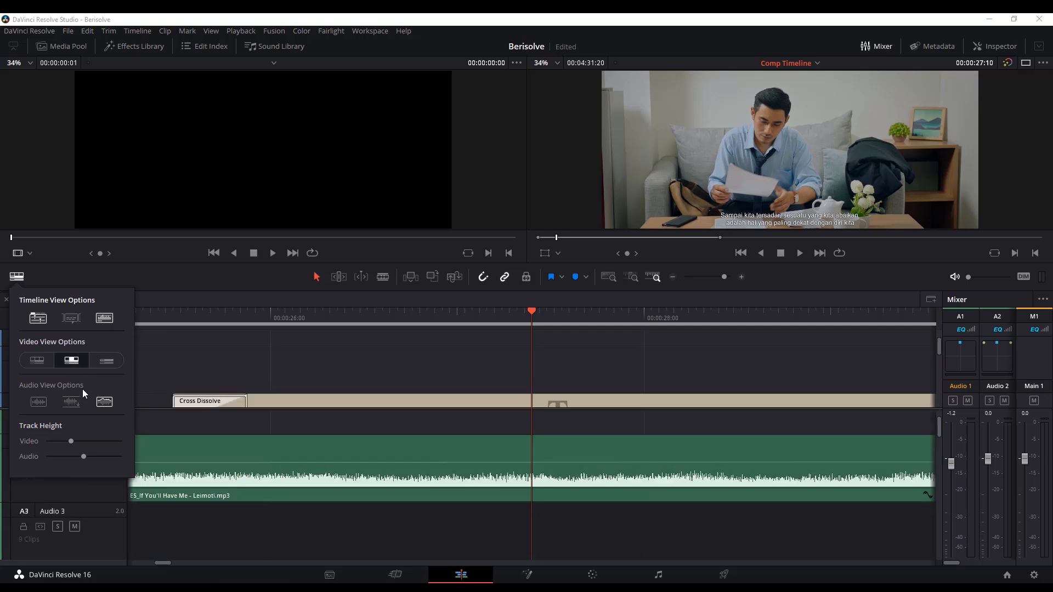
scroll(383, 398, "down", 1)
scroll(359, 384, "down", 4)
scroll(357, 384, "down", 2)
scroll(357, 384, "down", 3)
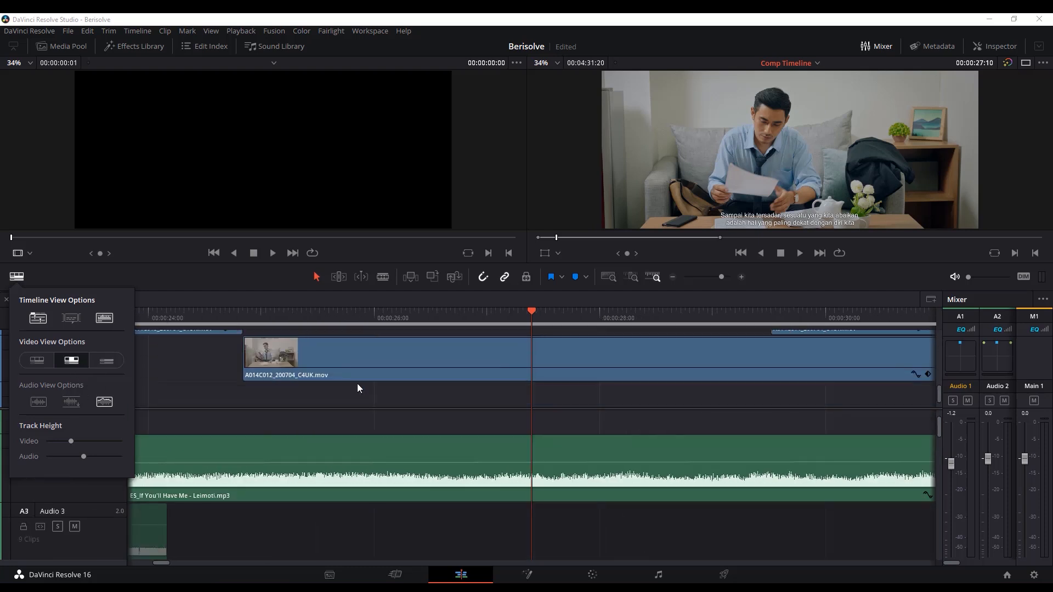
Step: Reduce the video and audio track heights to their minimum and enlarge the video track area relative to the audio tracks
scroll(351, 382, "up", 1)
scroll(347, 381, "down", 1)
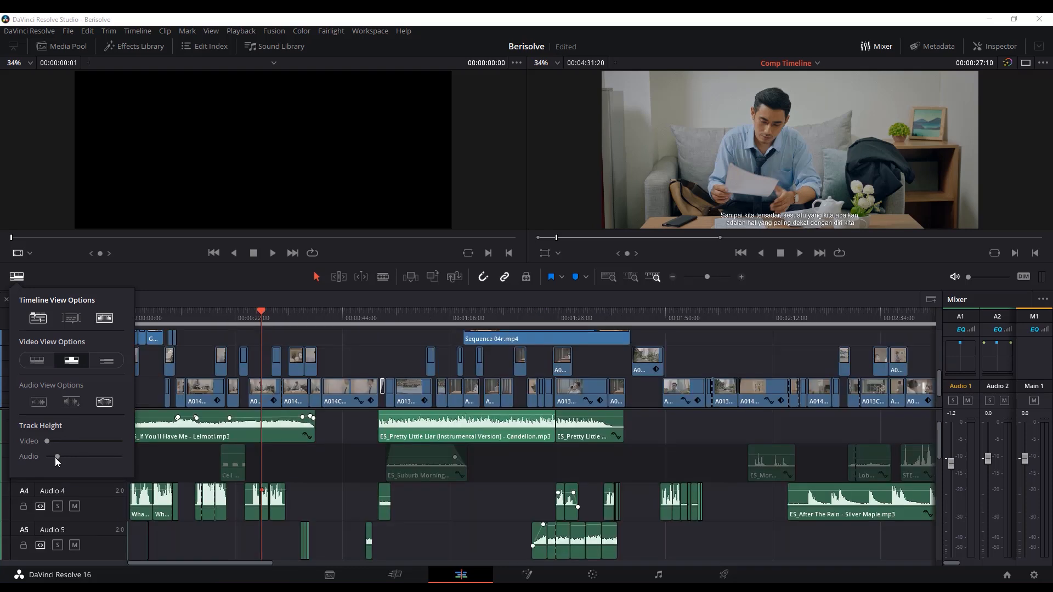
left_click_drag(54, 458, 44, 459)
left_click(292, 436)
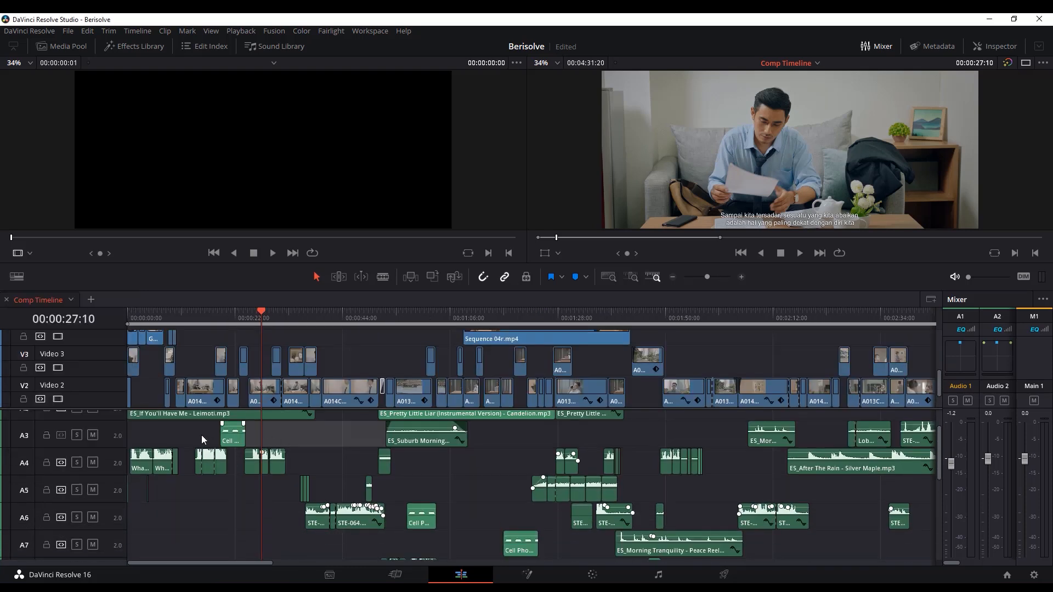
left_click_drag(102, 411, 116, 499)
scroll(151, 489, "up", 2)
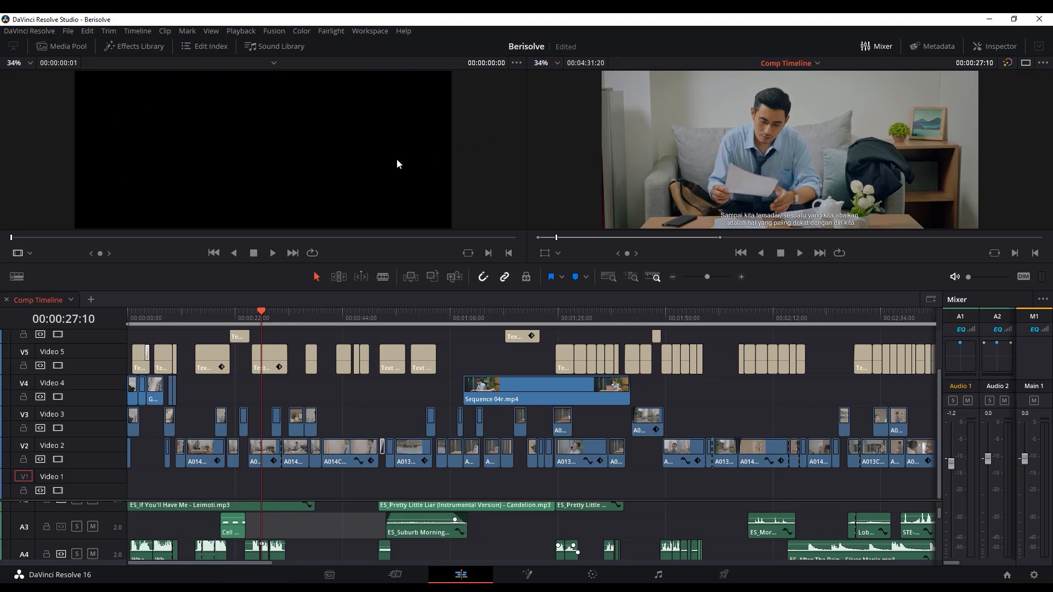
Step: Compare the timeline viewer's image with color grades and effects bypassed and enabled, leaving them enabled
left_click(1007, 62)
left_click(1007, 62)
left_click(1008, 62)
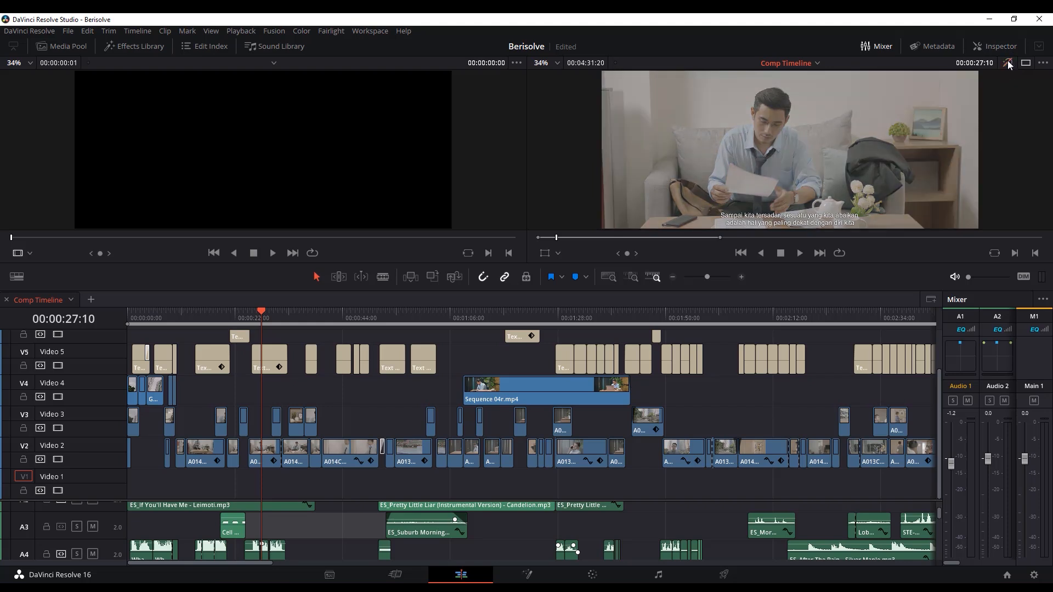
left_click(1008, 62)
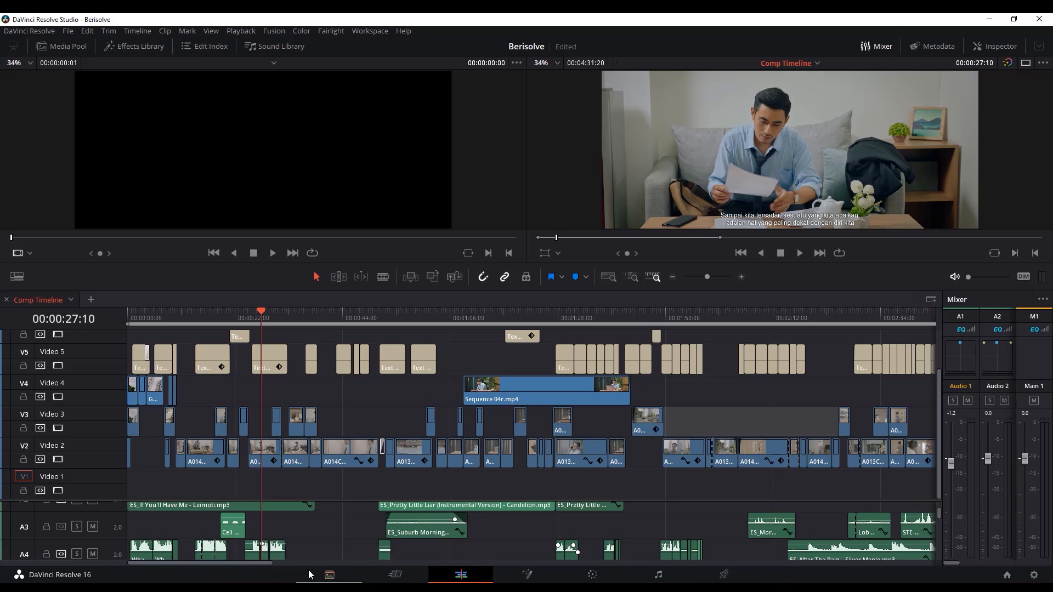
Step: View the Media page, open the Cut page, and scrub its timeline to 00:00:26:17
left_click(332, 576)
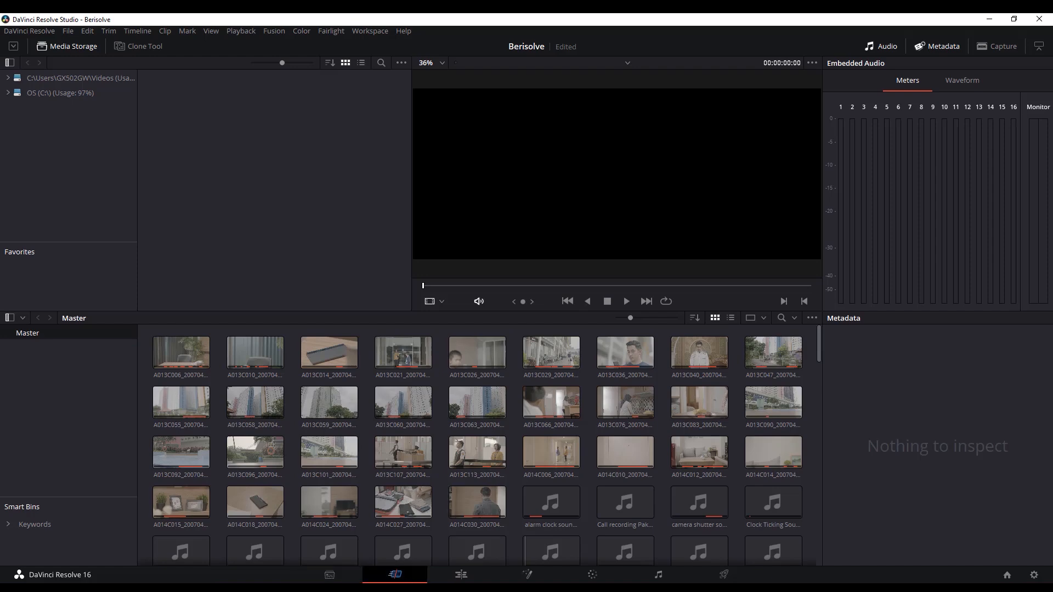
left_click(409, 579)
scroll(527, 506, "down", 2)
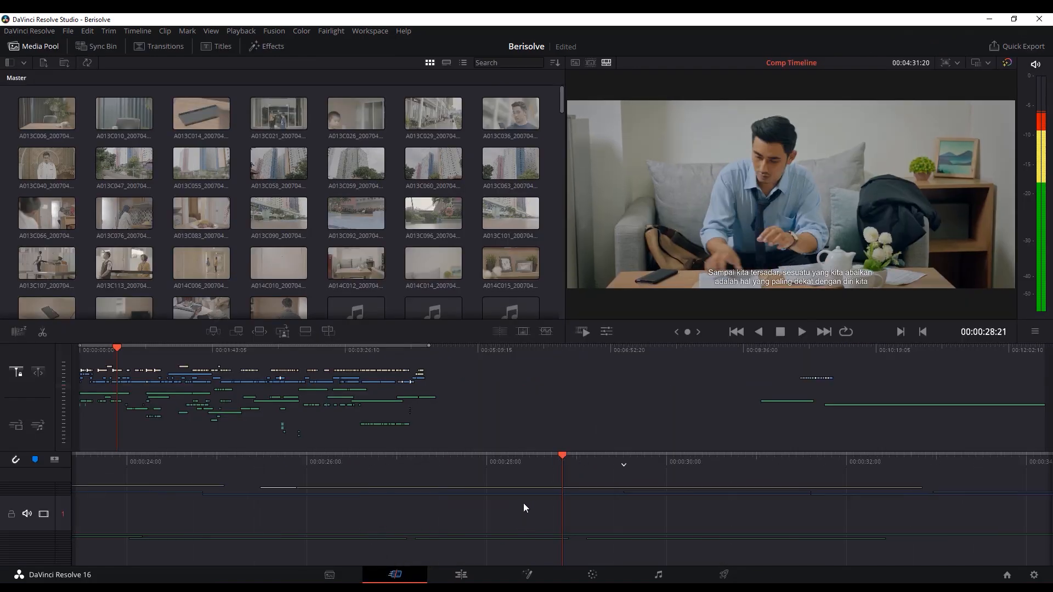
scroll(521, 505, "up", 3)
scroll(520, 507, "down", 1)
scroll(521, 507, "up", 1)
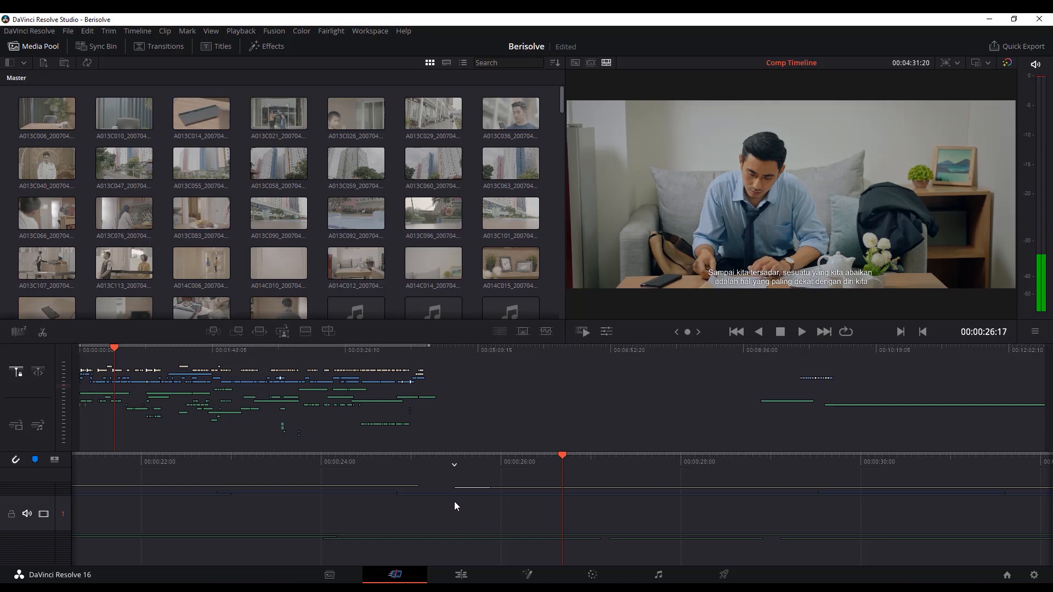
Step: Return to the Edit page and enlarge the audio track area relative to the video tracks
left_click(461, 576)
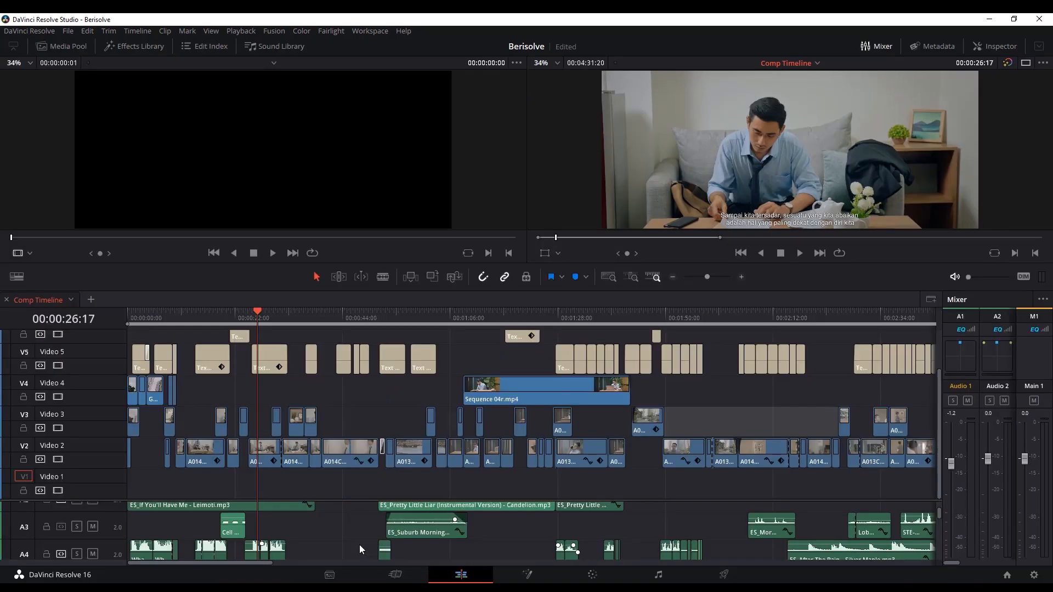
scroll(336, 540, "down", 1)
scroll(335, 540, "up", 1)
left_click_drag(97, 501, 107, 465)
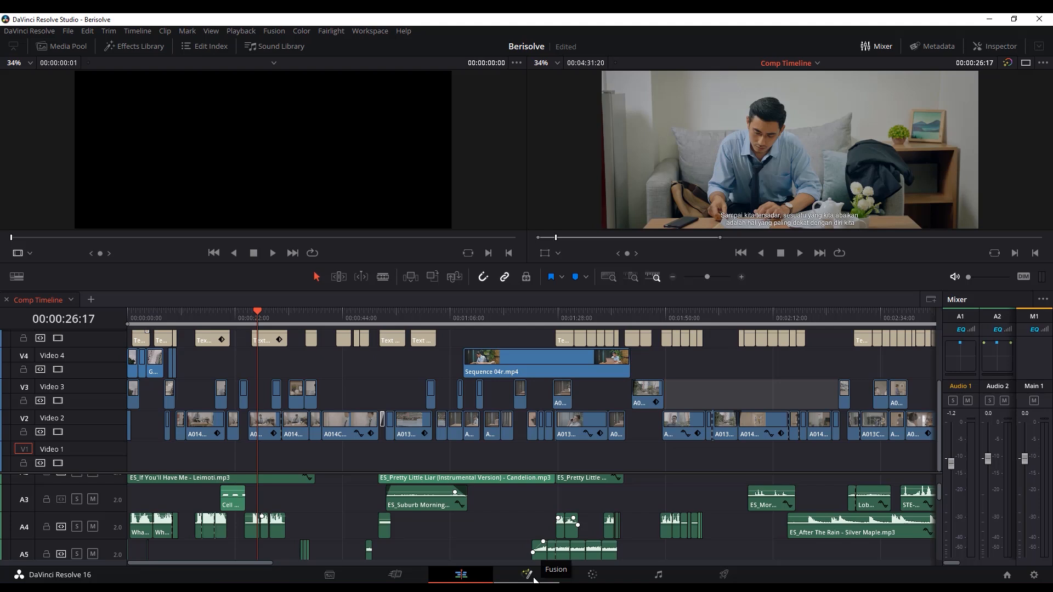
Step: View the Color page and the Deliver page, and return to the Edit page
left_click(596, 577)
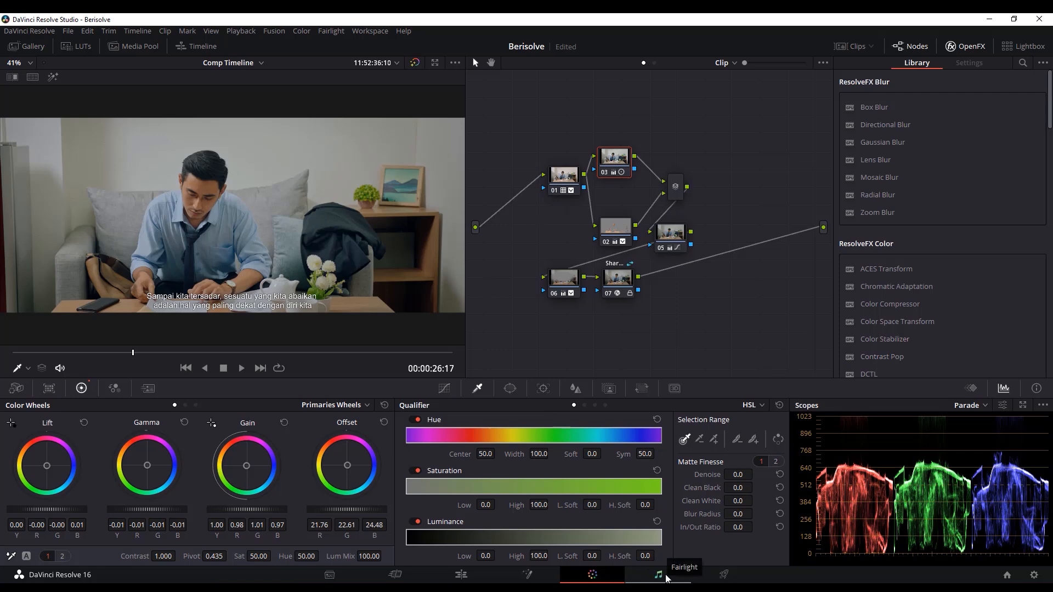
left_click(710, 577)
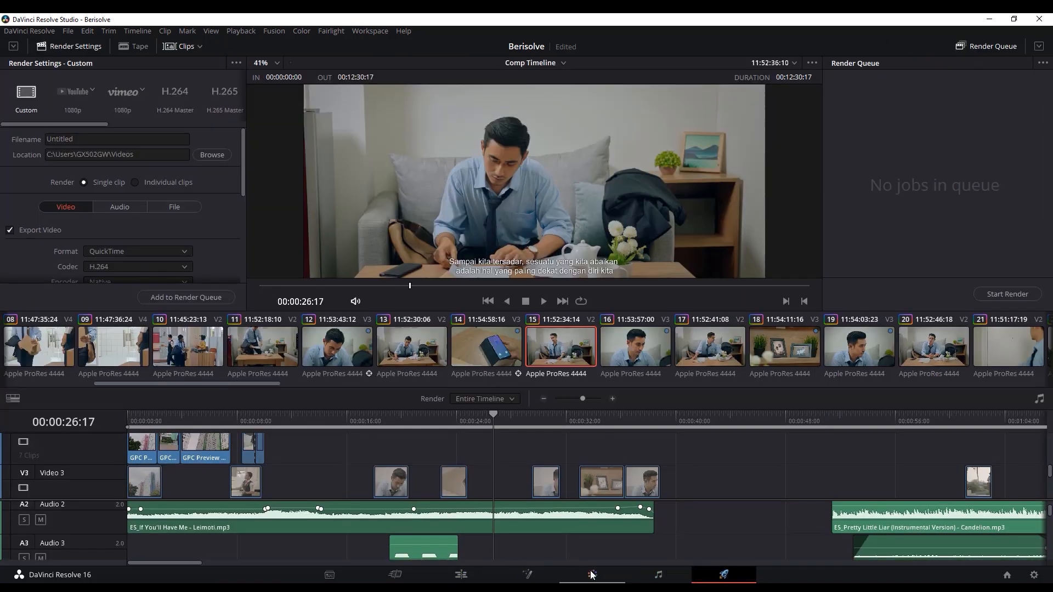
left_click(476, 580)
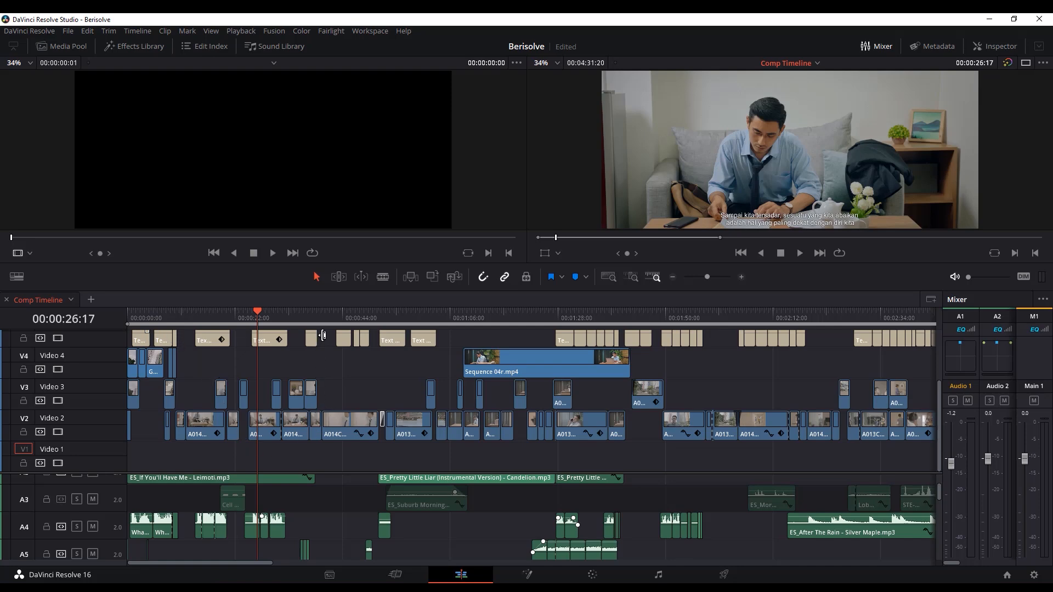
Step: Move the playhead to 00:00:39:19 and select all clips from the playhead forward across the tracks
left_click(322, 336)
key("ctrl+equal")
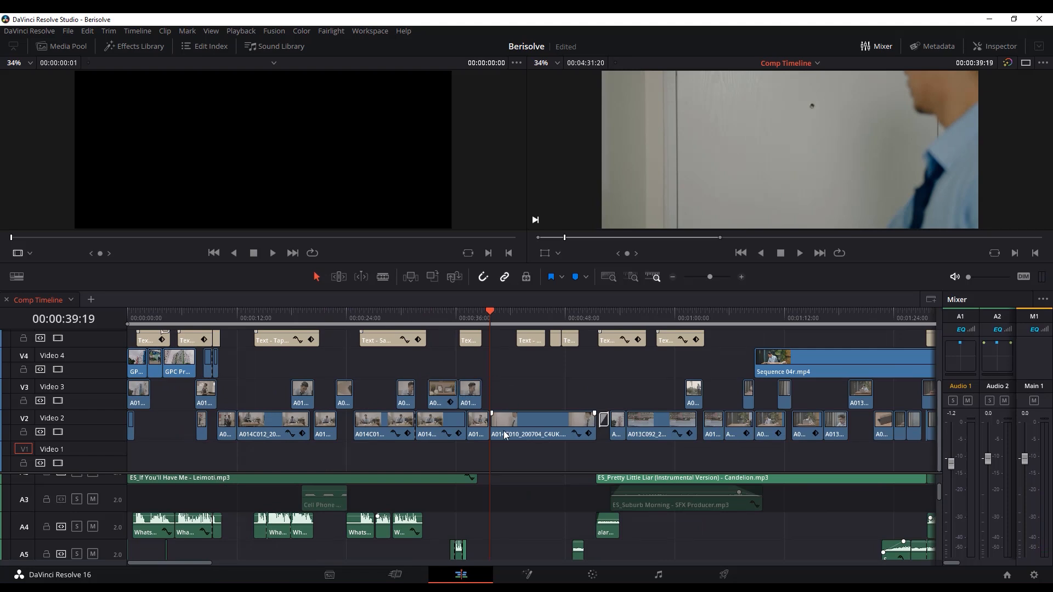
scroll(513, 491, "up", 1)
scroll(512, 491, "down", 4)
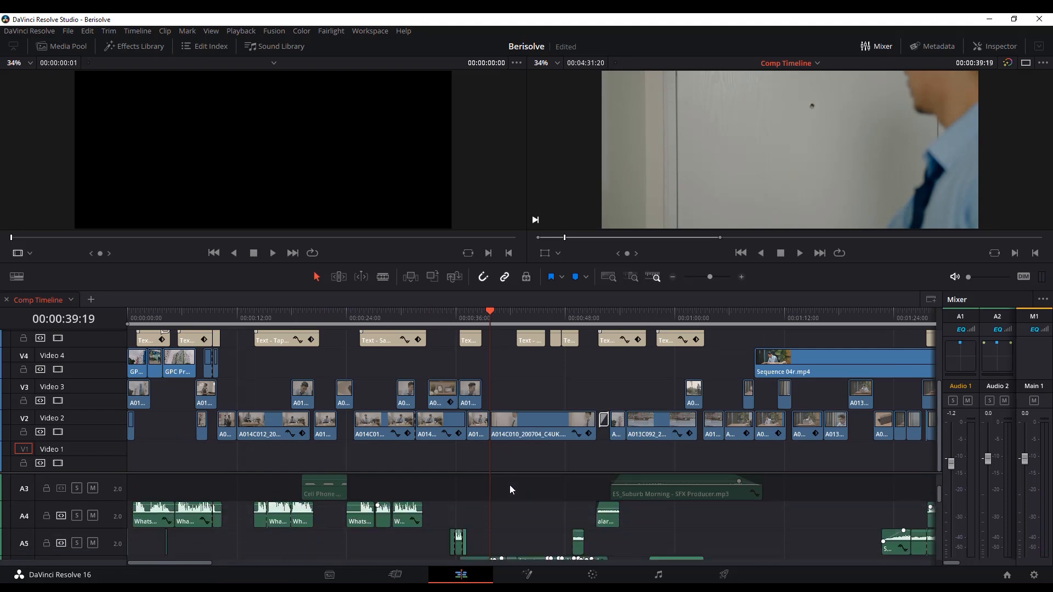
key("ctrl+equal")
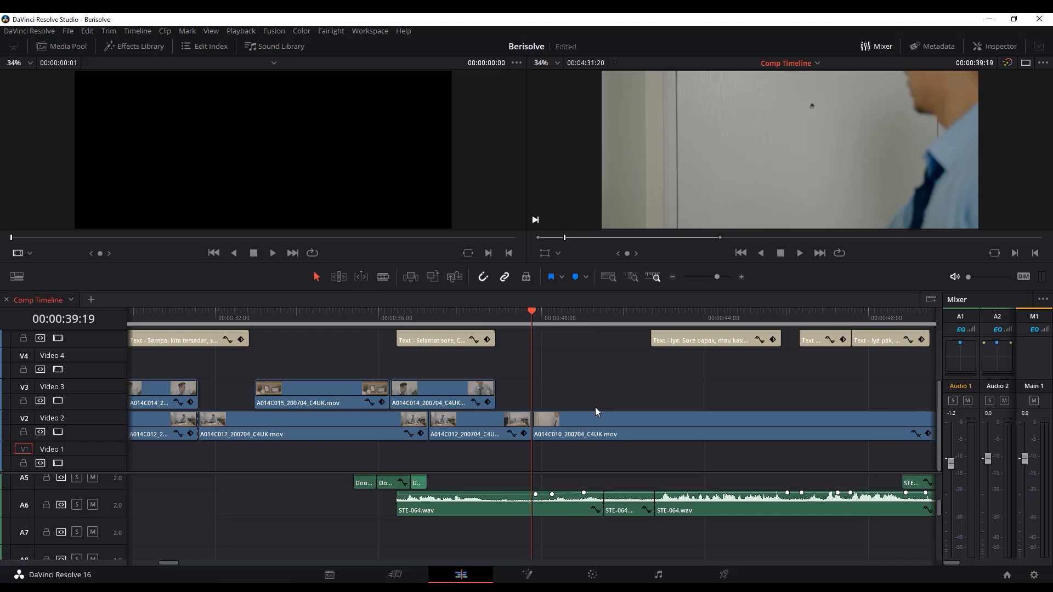
key("y")
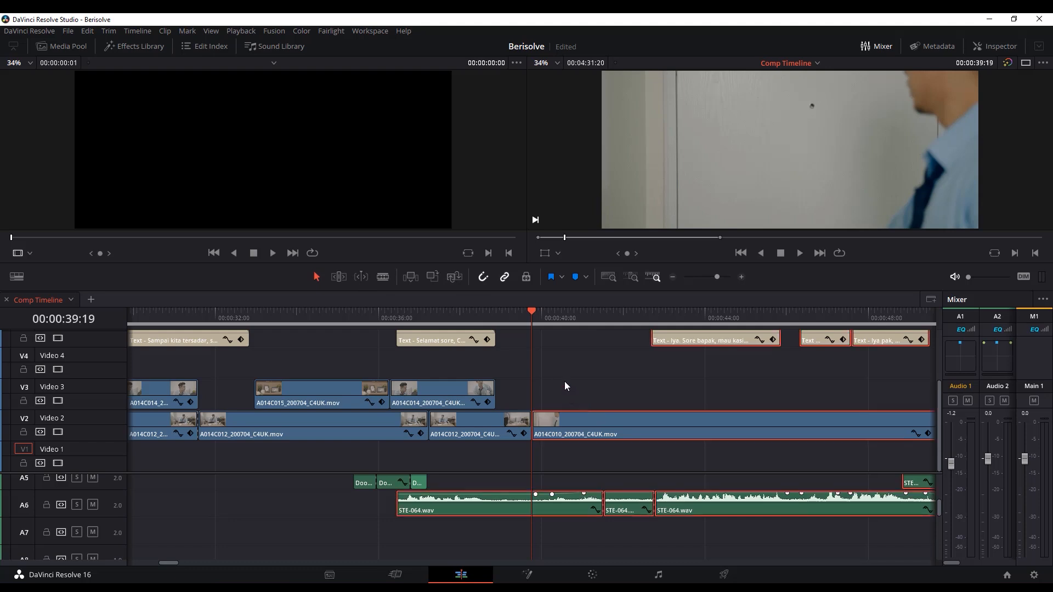
Step: Enlarge the timeline area relative to the viewers, clear the selection, and reselect all clips from the playhead forward
left_click_drag(497, 267, 471, 62)
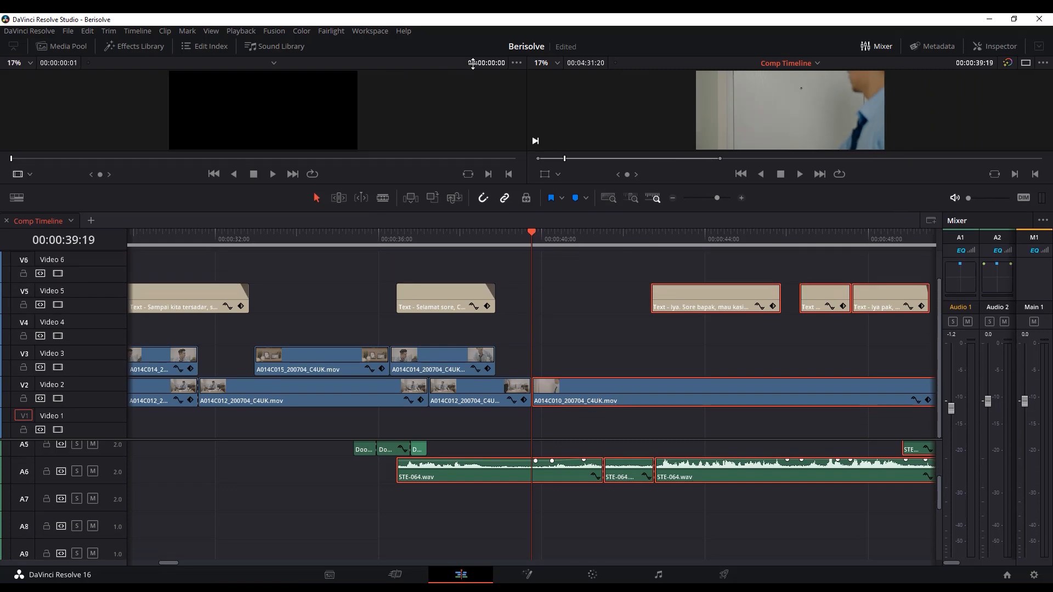
scroll(563, 327, "down", 5)
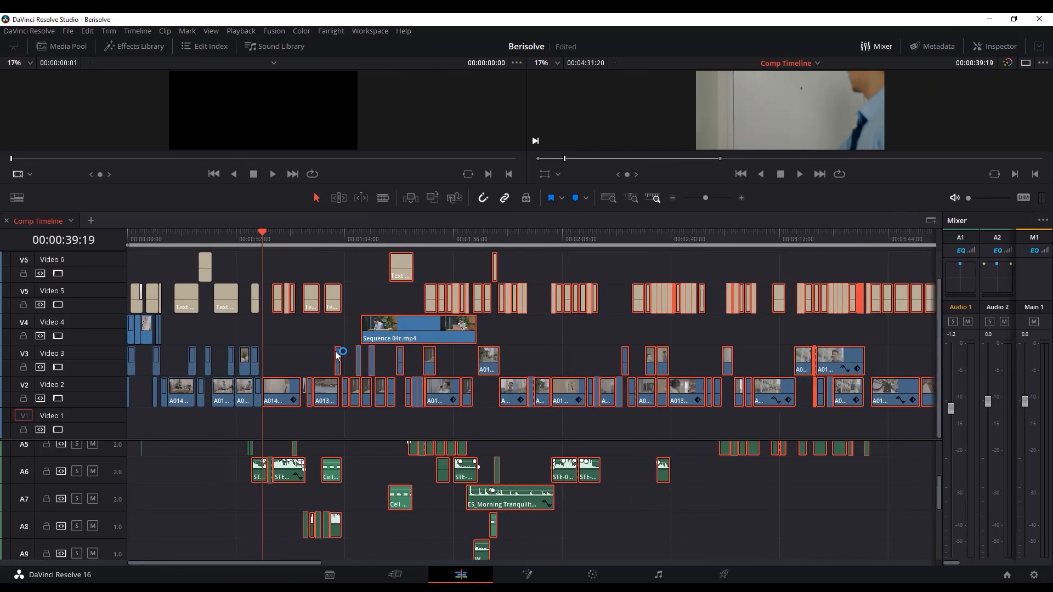
scroll(319, 355, "down", 2)
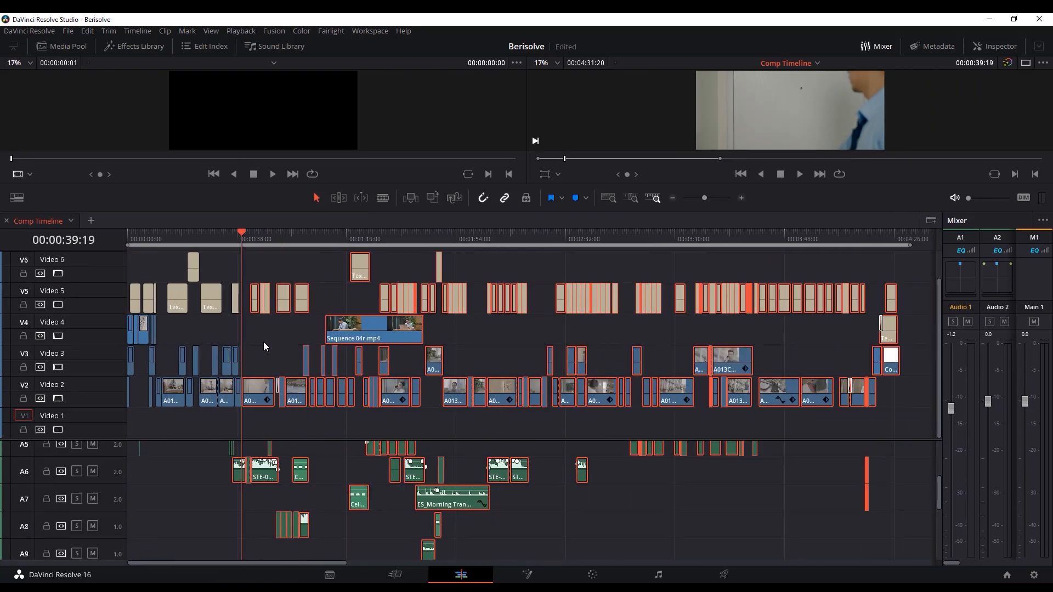
left_click_drag(251, 259, 326, 466)
left_click_drag(815, 549, 736, 522)
left_click(256, 268)
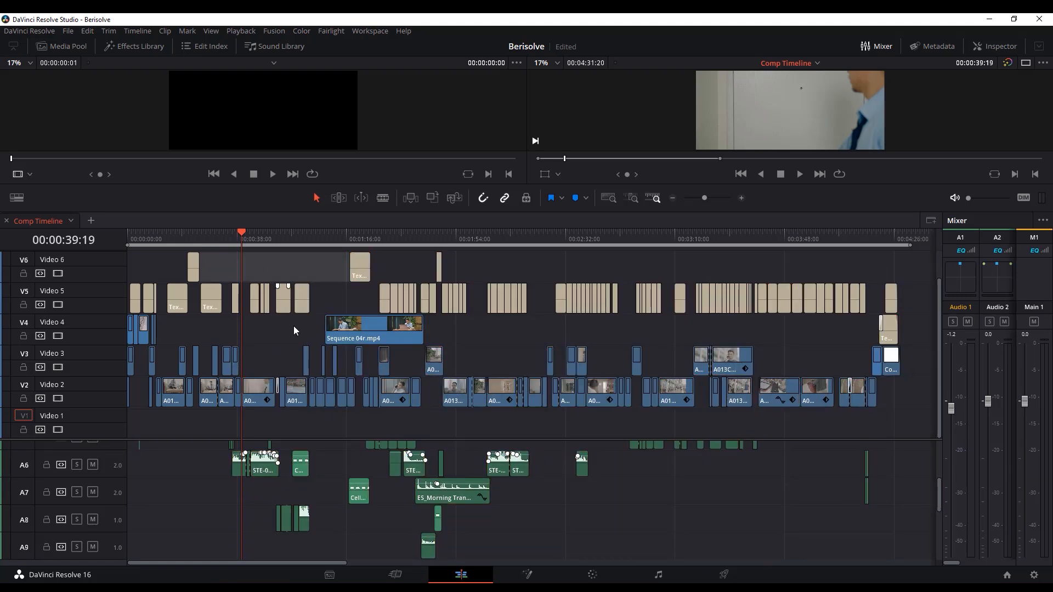
key("y")
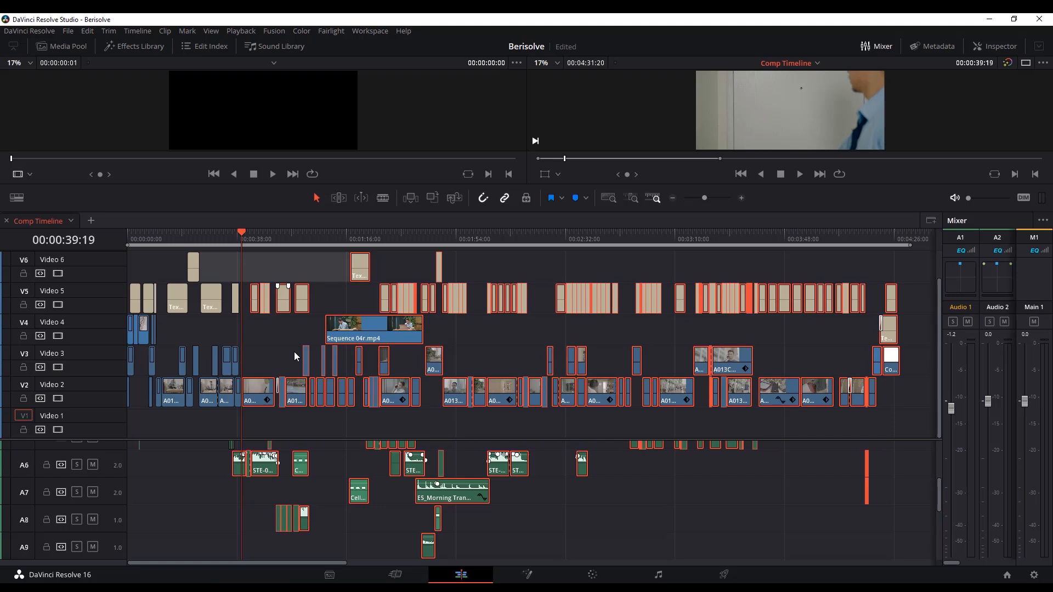
Step: Review the available keyboard shortcut presets in Keyboard Customization, keeping DaVinci Resolve - Daunet, and close the dialog
left_click(66, 32)
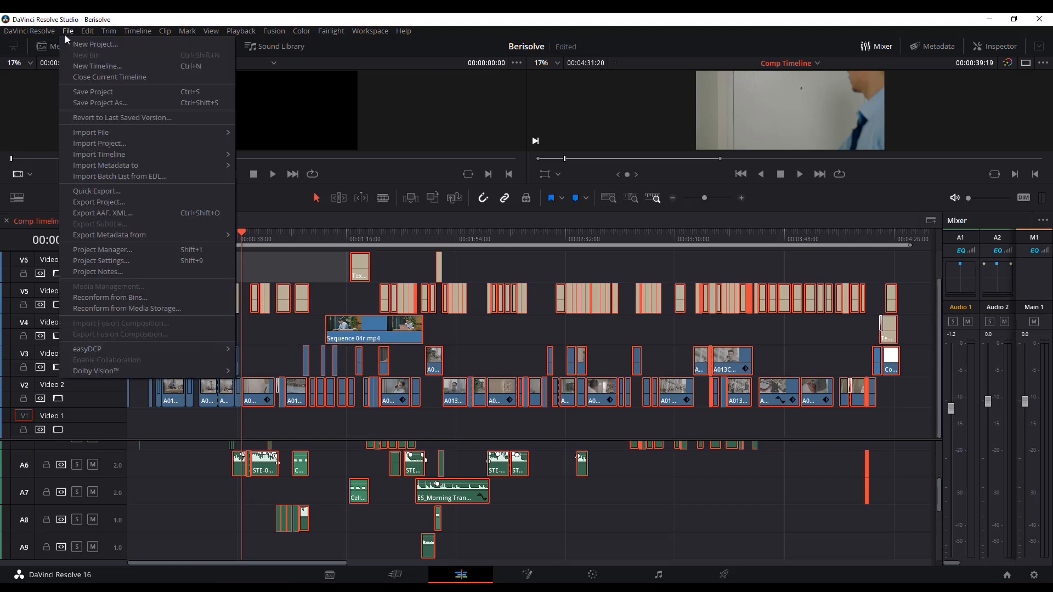
left_click(47, 32)
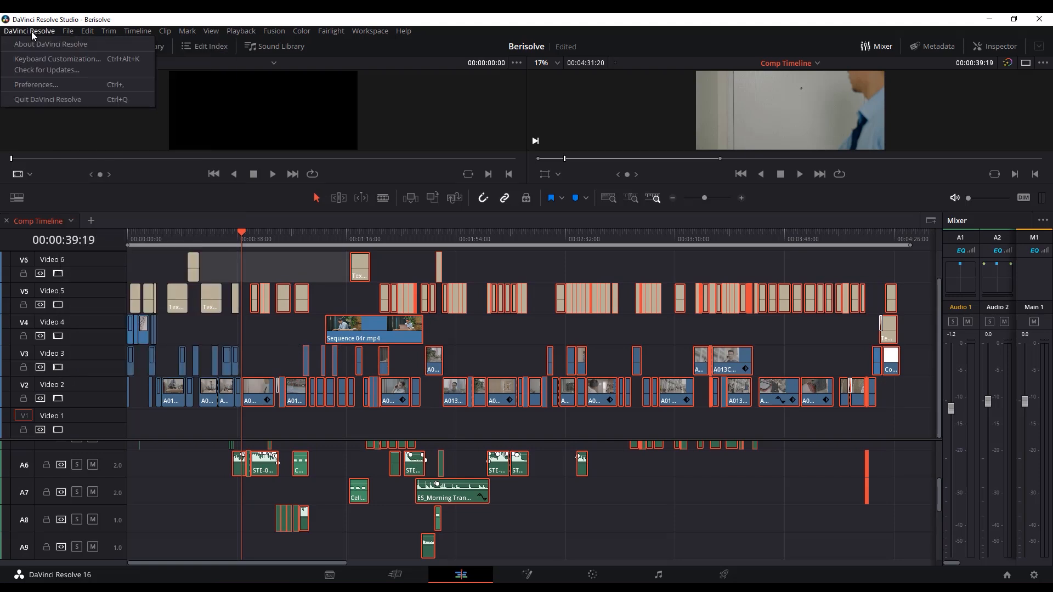
left_click(38, 61)
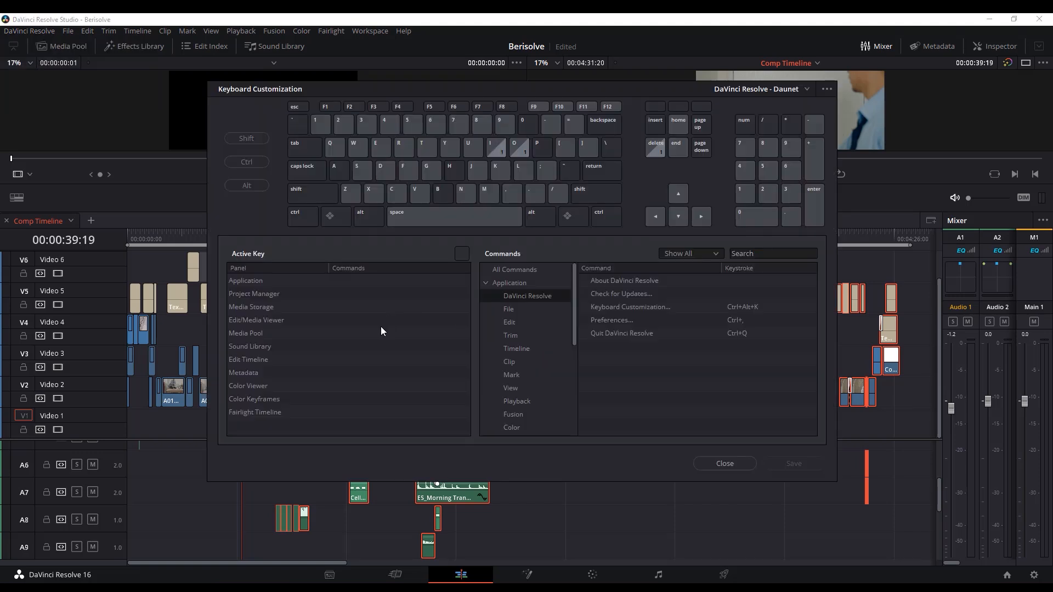
left_click(807, 90)
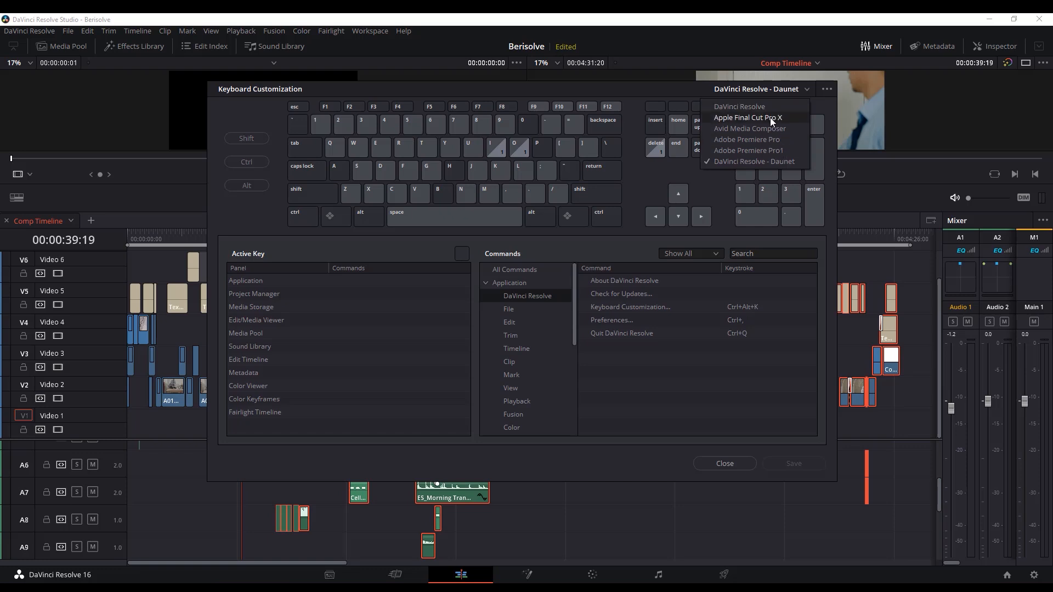
left_click(749, 162)
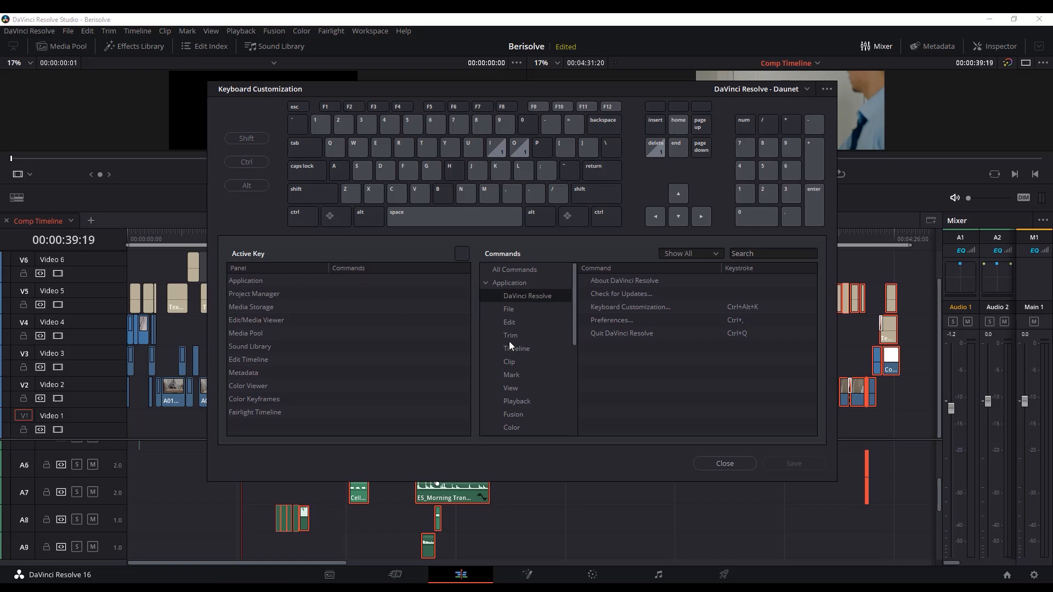
left_click(734, 462)
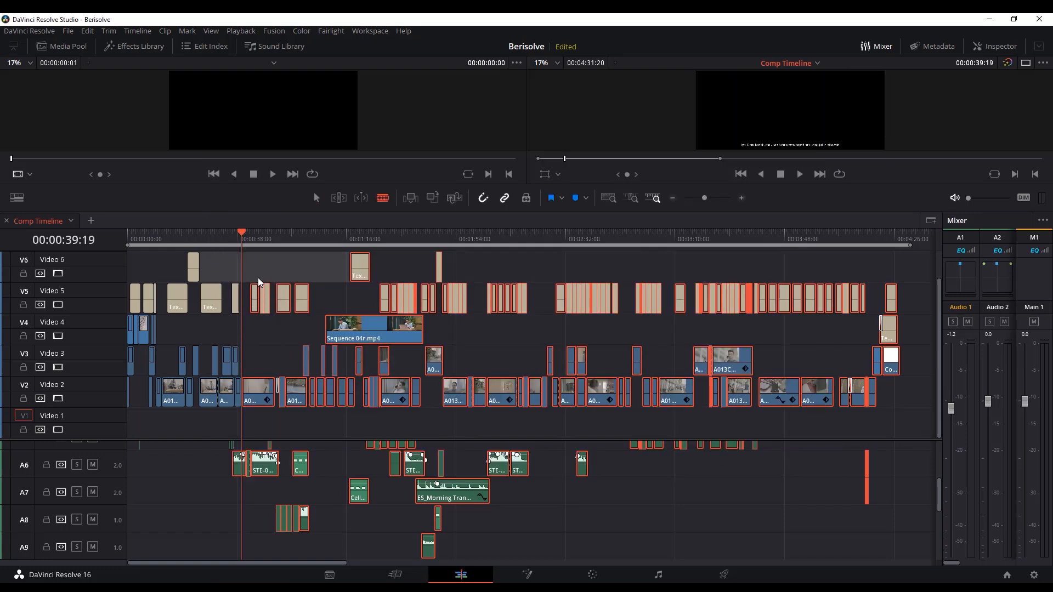
Step: Switch to Selection mode and replace the clip selection with the empty gap on V3 after the playhead
key("a")
left_click(274, 354)
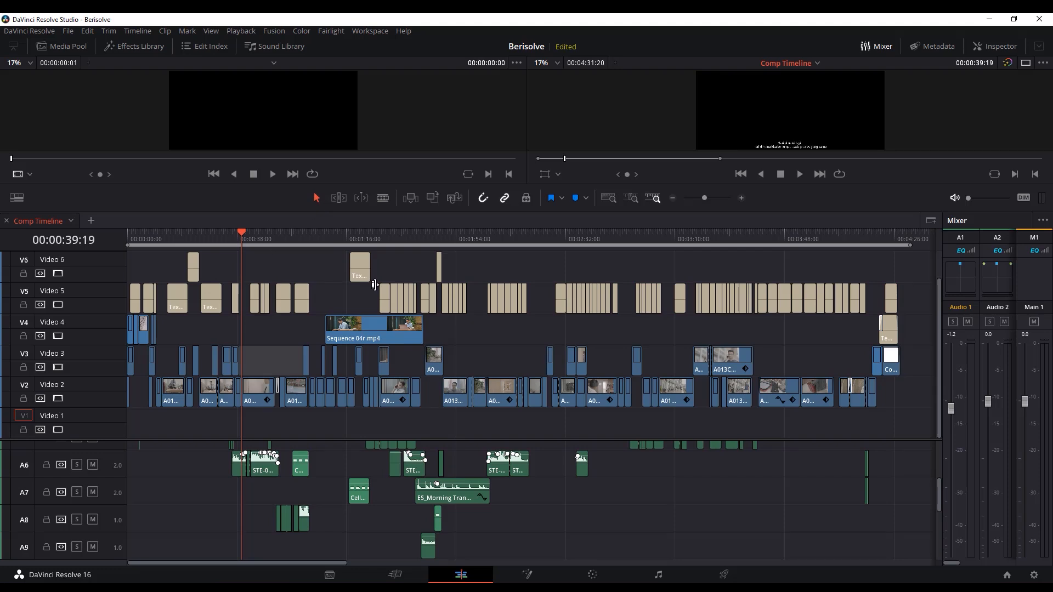
Step: Try a clip command on the V2 clip starting at the playhead and undo it
left_click(263, 394)
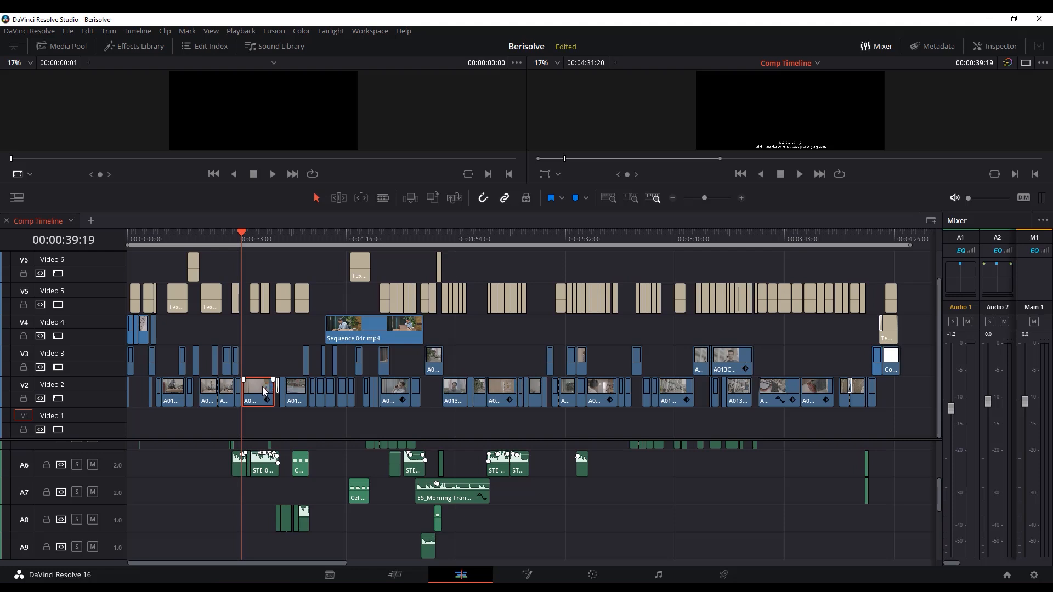
right_click(265, 391)
left_click(301, 168)
key("ctrl+z")
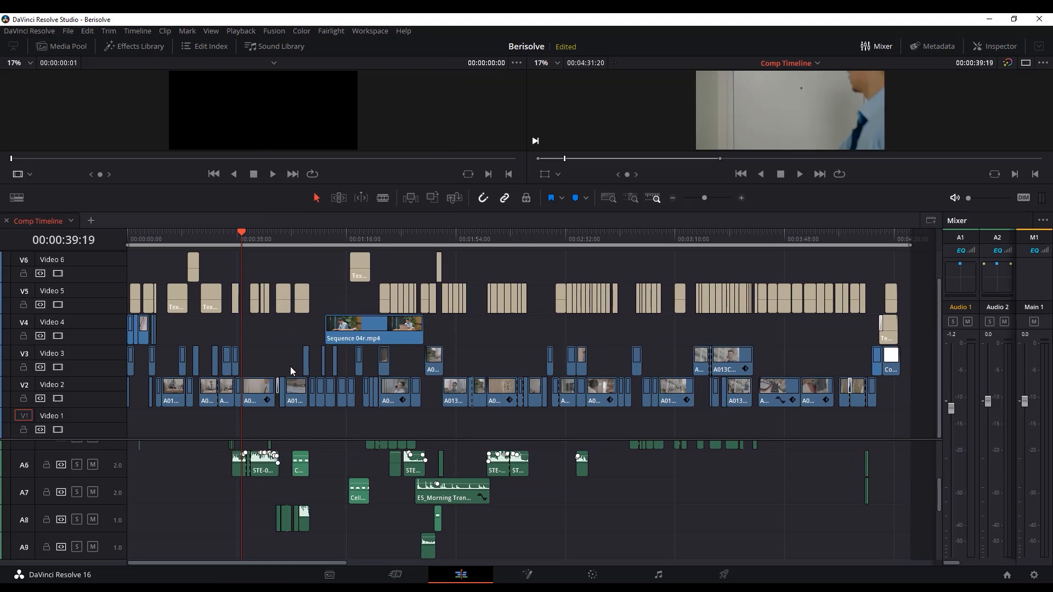
Step: Select the V2 clip at the playhead and check which commands are assigned to the Delete key in Keyboard Customization
left_click(260, 388)
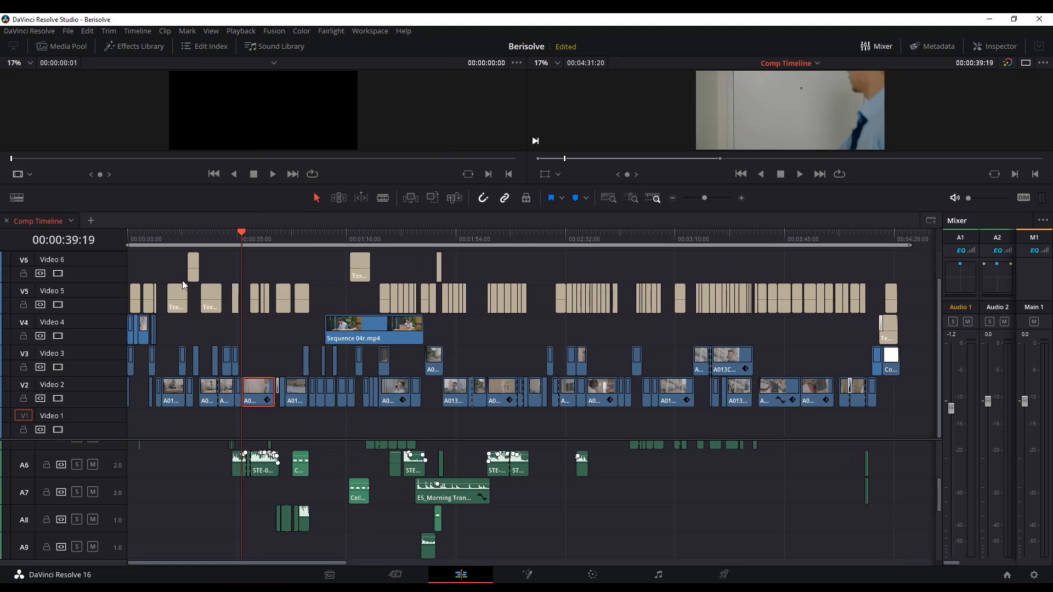
left_click(30, 30)
left_click(48, 61)
left_click(653, 151)
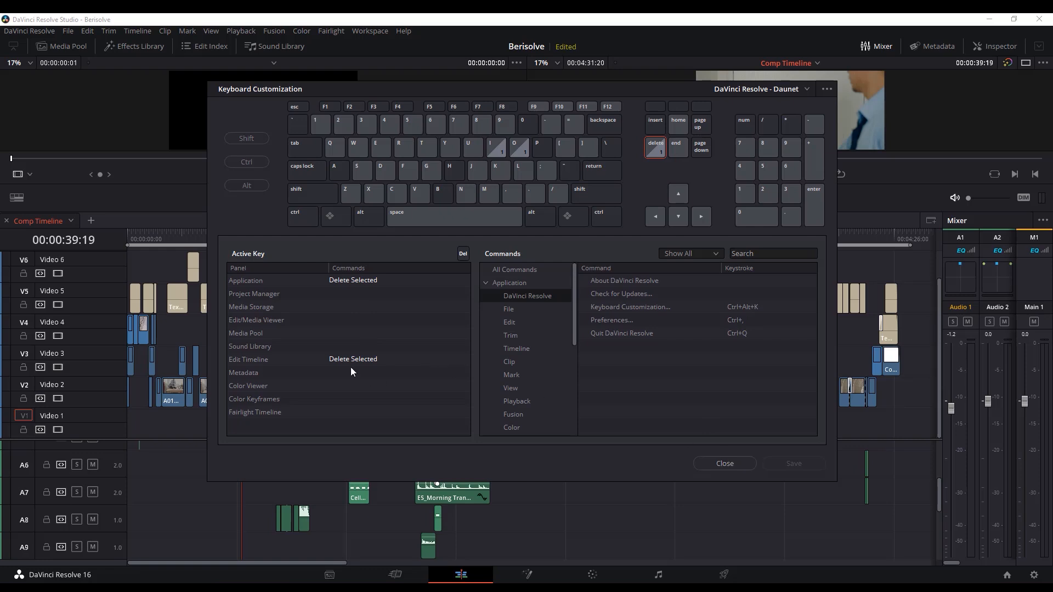
left_click(725, 464)
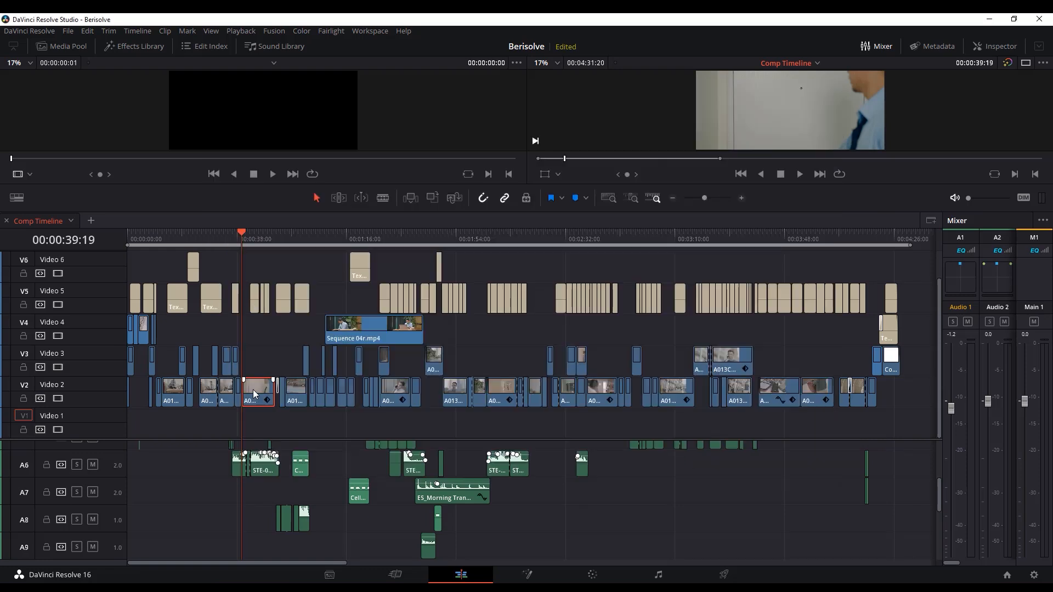
Step: Turn off auto track selection for Video 5 and select all clips from the playhead forward on the remaining tracks
mouse_move(264, 394)
left_click(244, 354)
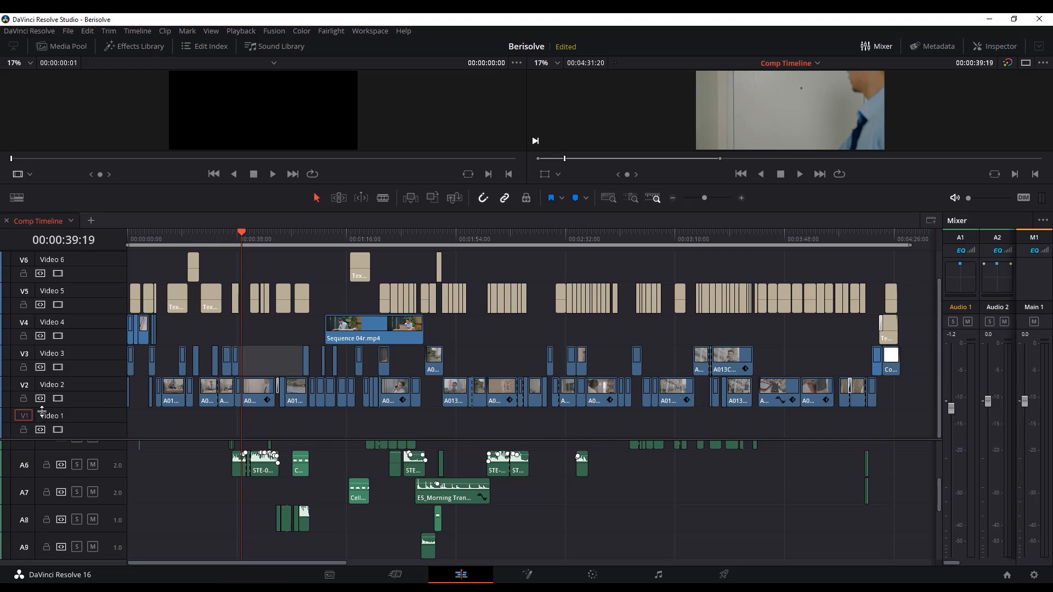
left_click(41, 306)
key("y")
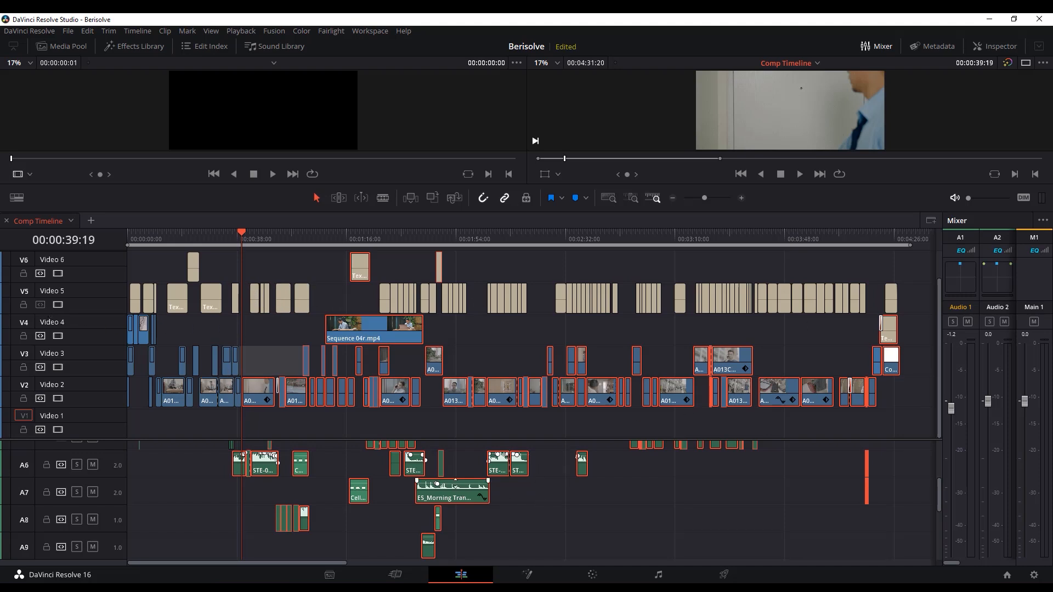
Step: Turn auto track selection back on for Video 5 and select all clips from the playhead backward
left_click(40, 305)
left_click(269, 273)
scroll(294, 463, "up", 5)
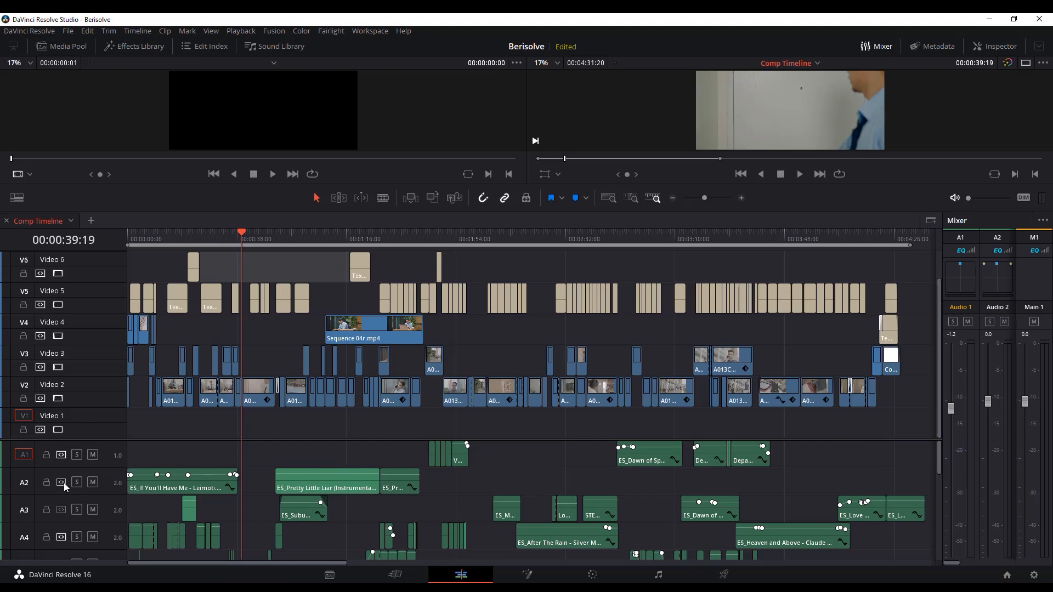
key("ctrl+alt+y")
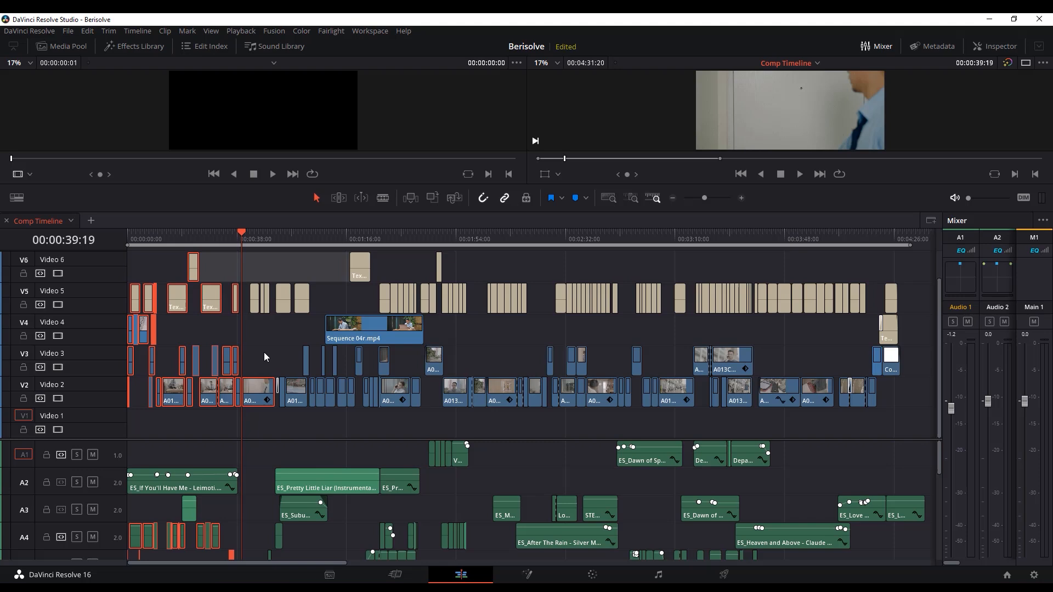
Step: Clear the backward clip selection and look over audio tracks A2 to A5
left_click(277, 337)
key("alt+y")
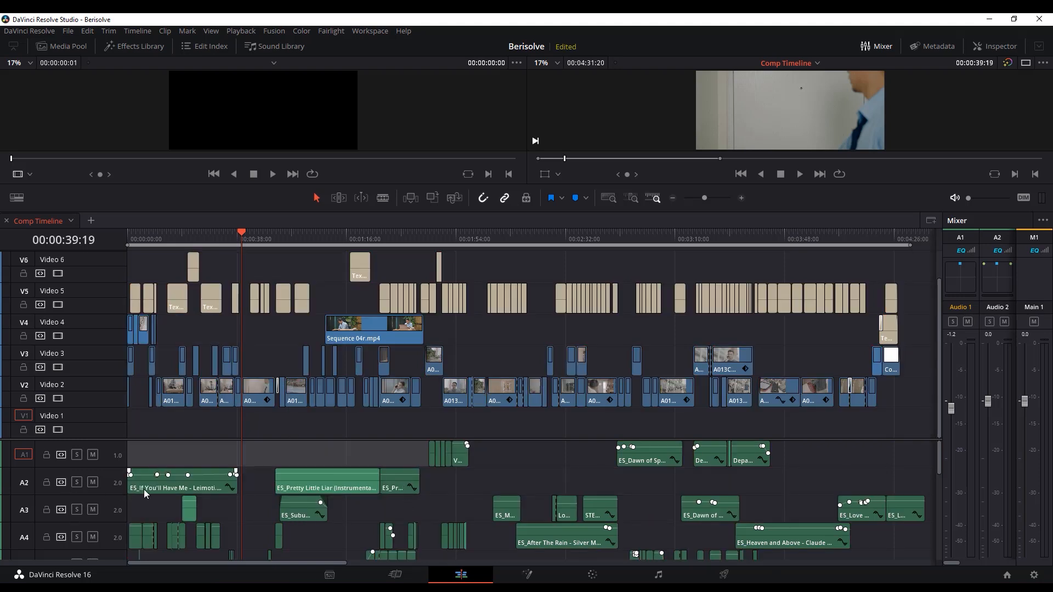
scroll(144, 489, "down", 2)
scroll(75, 503, "down", 1)
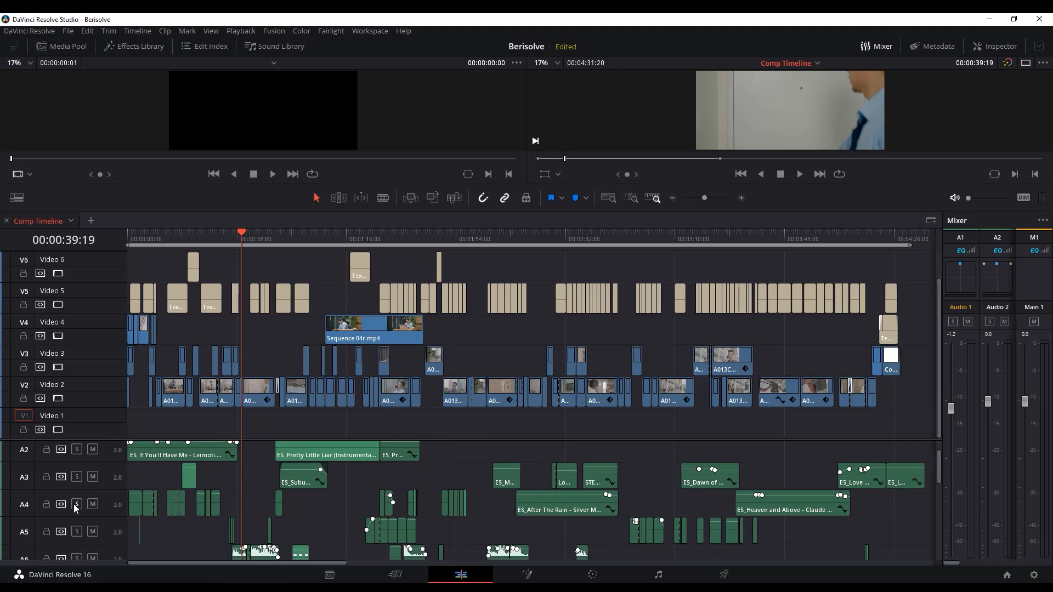
Step: Look over the timeline's audio tracks from A1 downward and back up, and examine the clips around the playhead
scroll(65, 462, "up", 1)
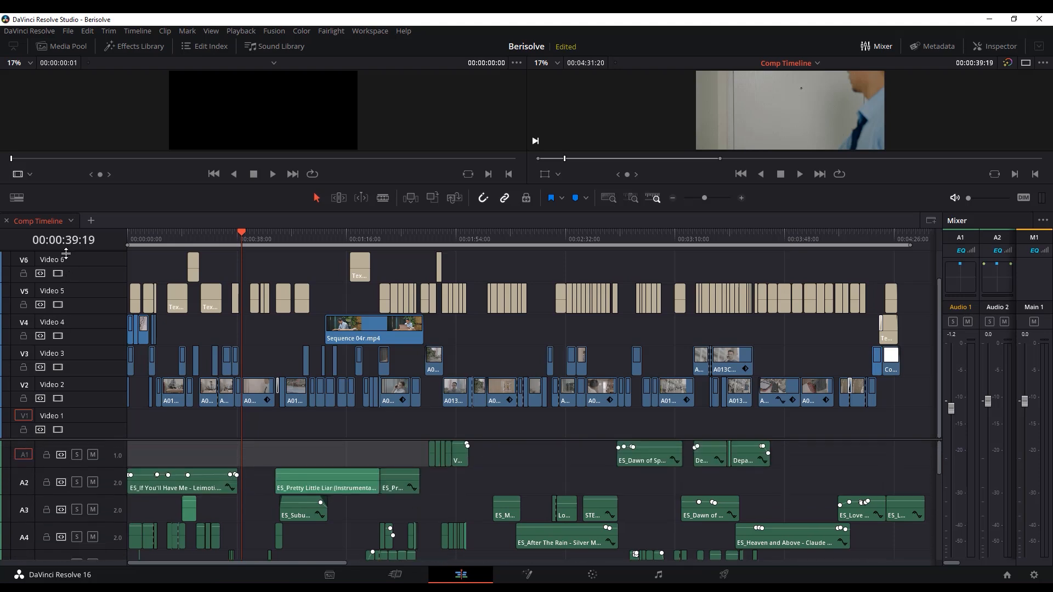
scroll(56, 533, "down", 6)
scroll(57, 534, "down", 2)
scroll(58, 534, "up", 7)
scroll(64, 516, "up", 1)
left_click_drag(240, 235, 246, 236)
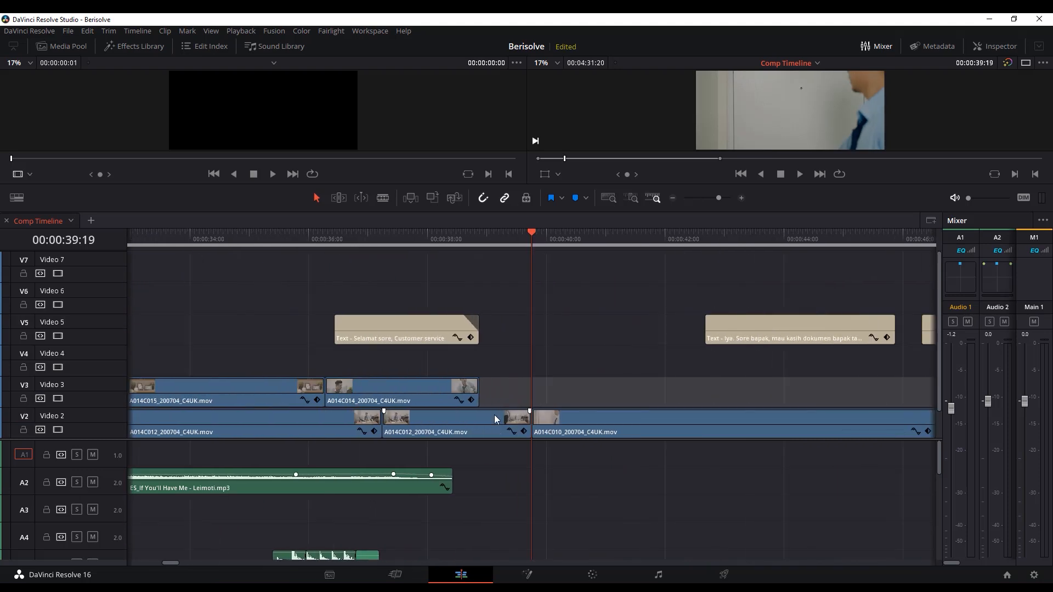
Step: Try extending the end of the A014C014_200704_C4UK.mov clip on Video 3 as far as its source footage allows
left_click(477, 393)
left_click(478, 391)
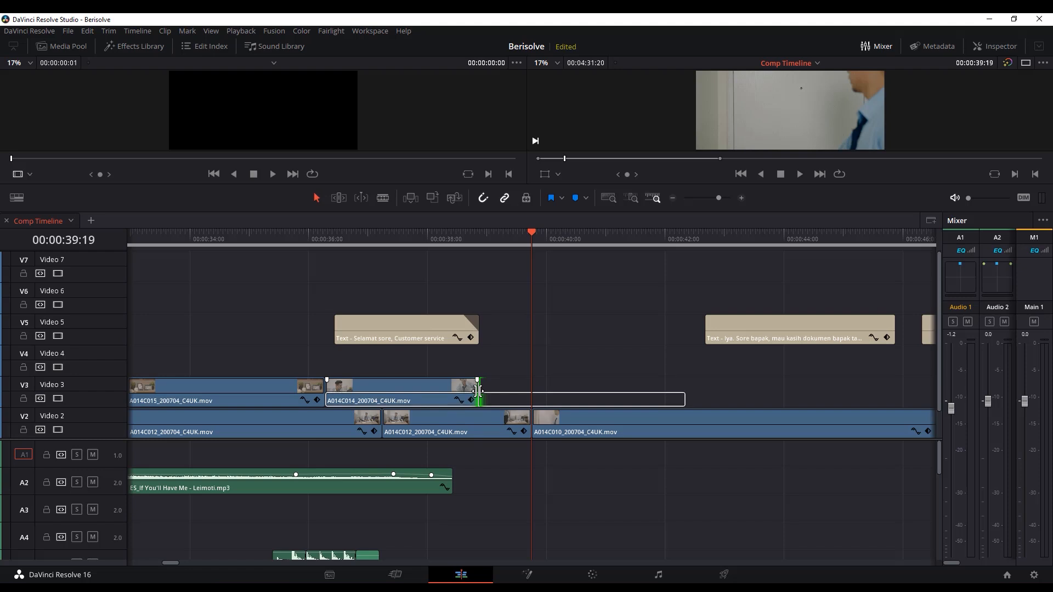
left_click_drag(479, 391, 487, 396)
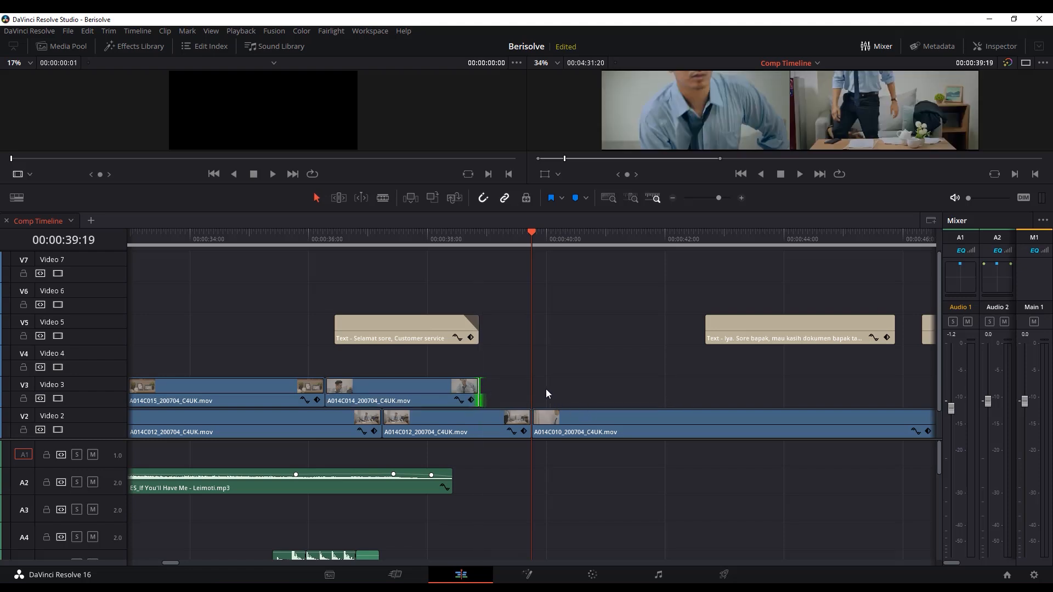
left_click(492, 359)
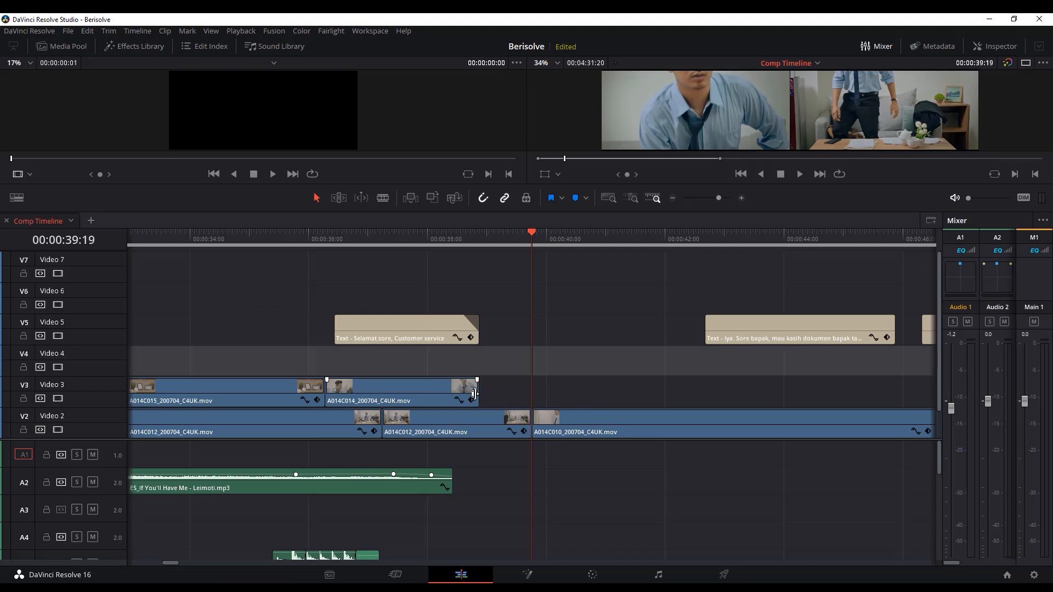
left_click_drag(474, 393, 684, 396)
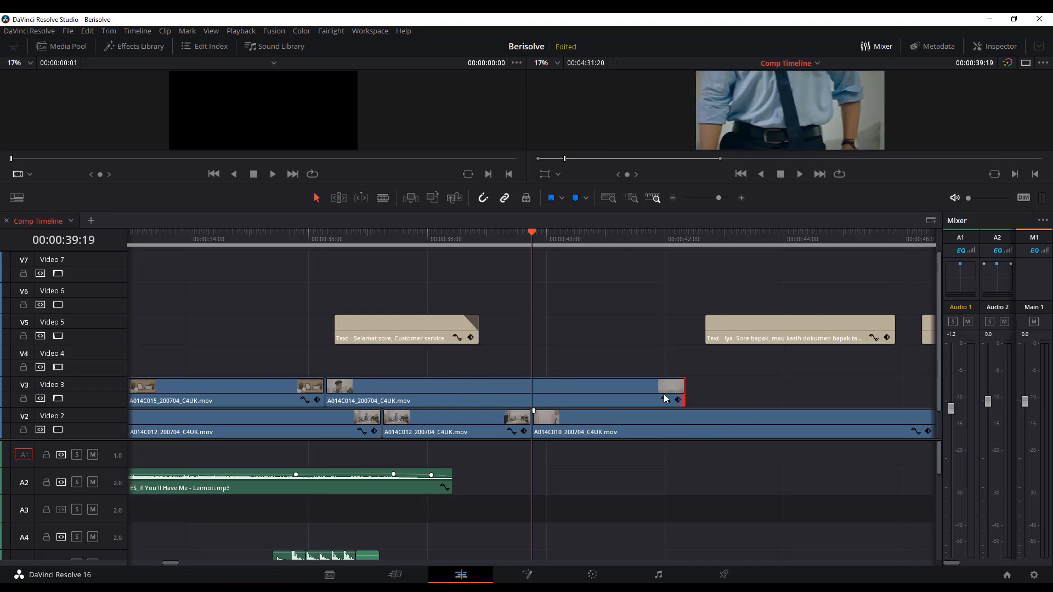
key("ctrl+z")
left_click_drag(480, 386, 768, 392)
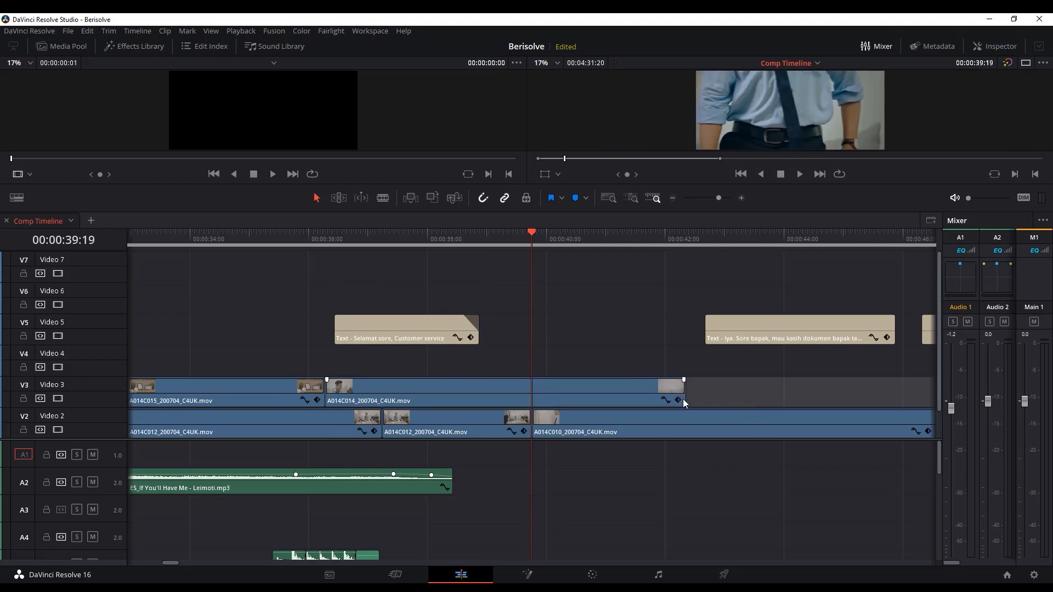
left_click_drag(682, 400, 757, 381)
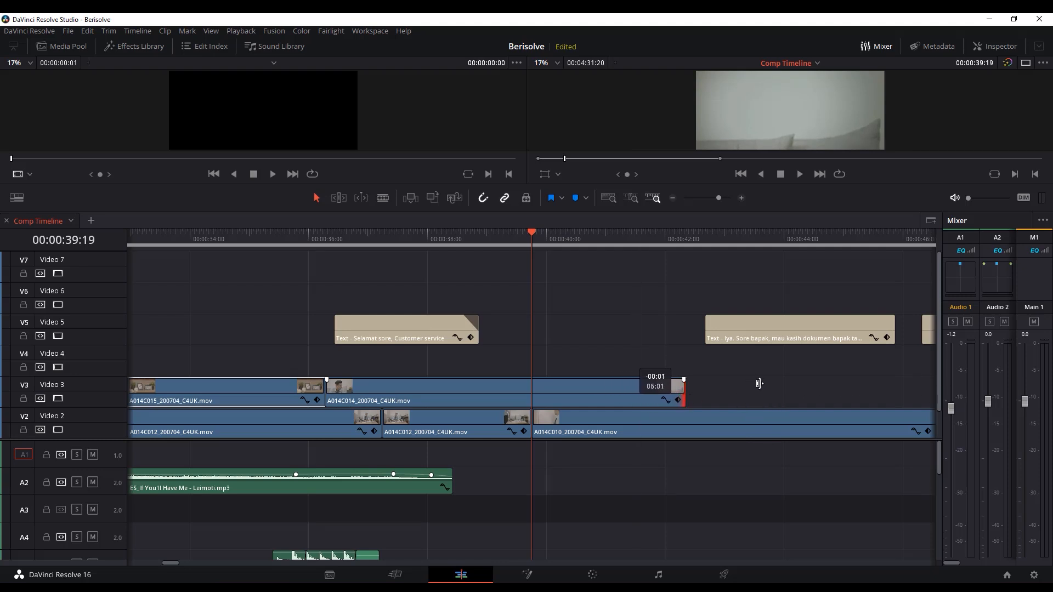
Step: Move the timeline playhead to 00:00:31:15 and open the shot there on the Color page
key("shift+z")
left_click(269, 234)
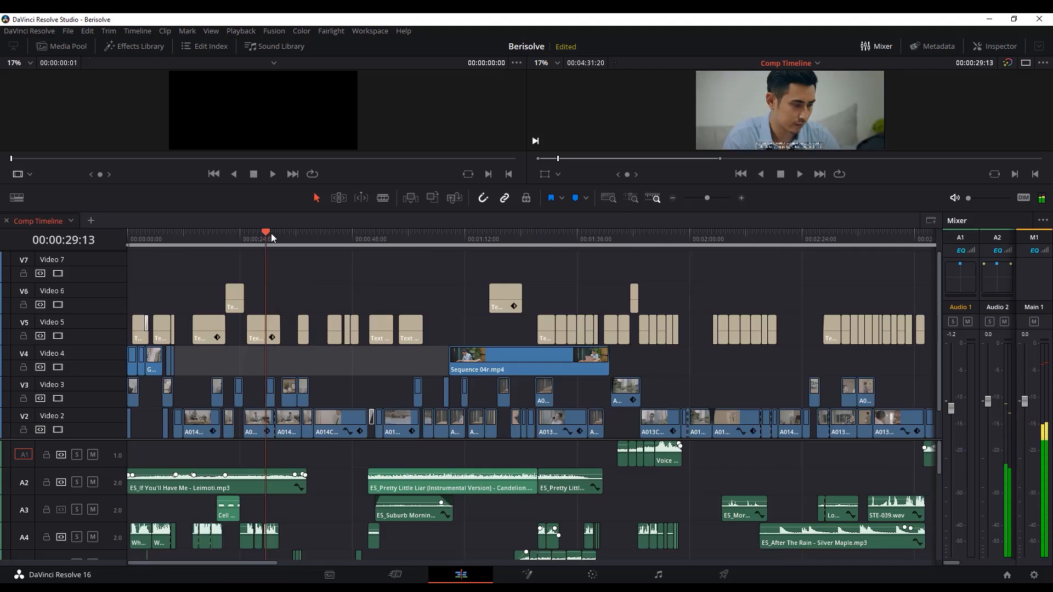
left_click(276, 234)
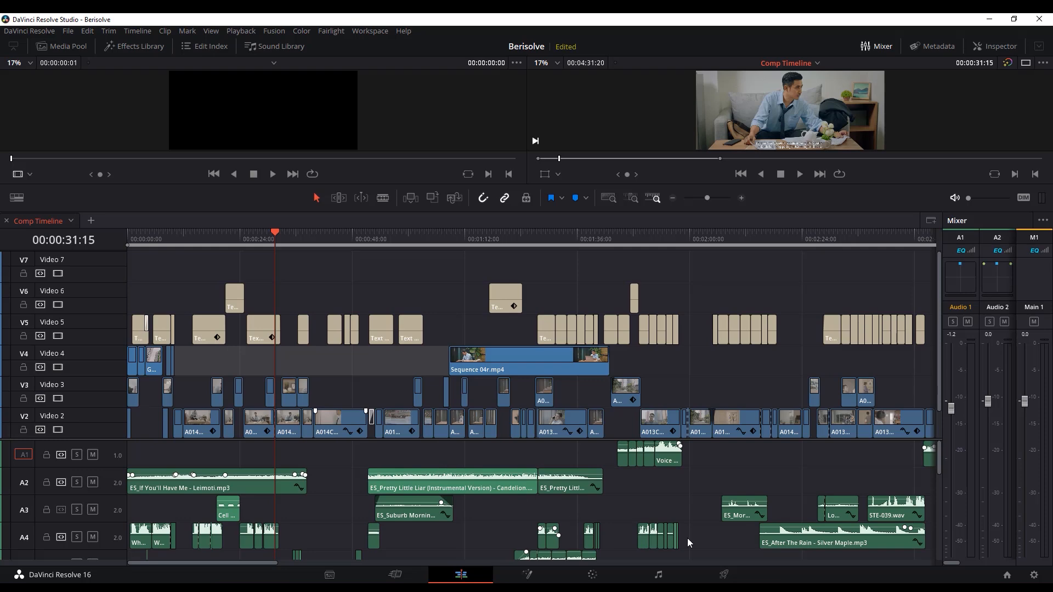
left_click(601, 579)
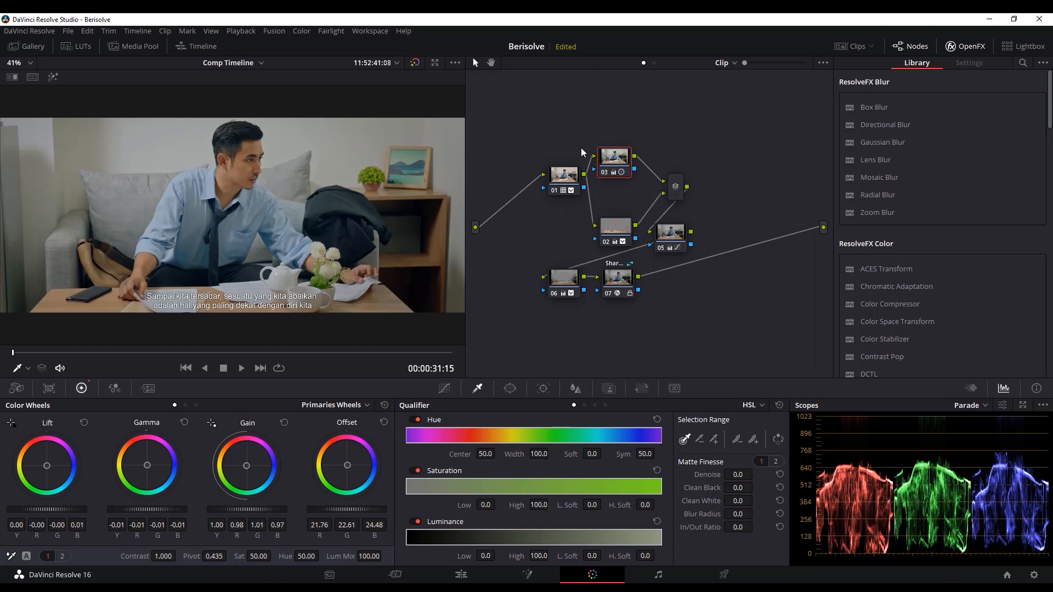
Step: Spread out nodes 01, 03, 02, the Parallel Mixer, 07 and 06 so the node graph's connections are easier to read
left_click_drag(562, 184, 508, 188)
left_click_drag(624, 163, 601, 145)
left_click_drag(624, 241, 595, 214)
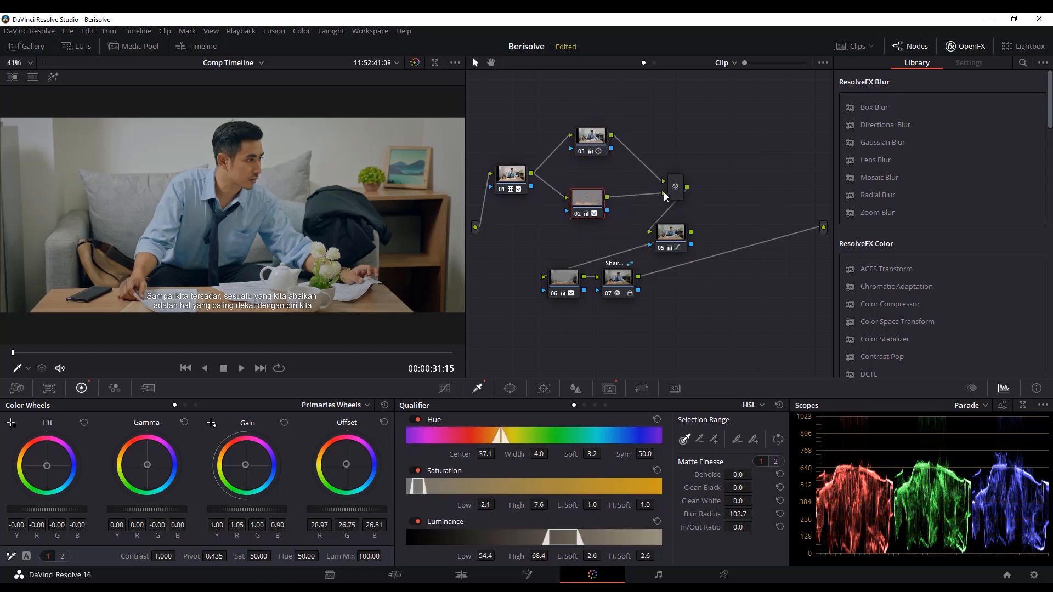
left_click(678, 193)
left_click_drag(679, 194, 659, 178)
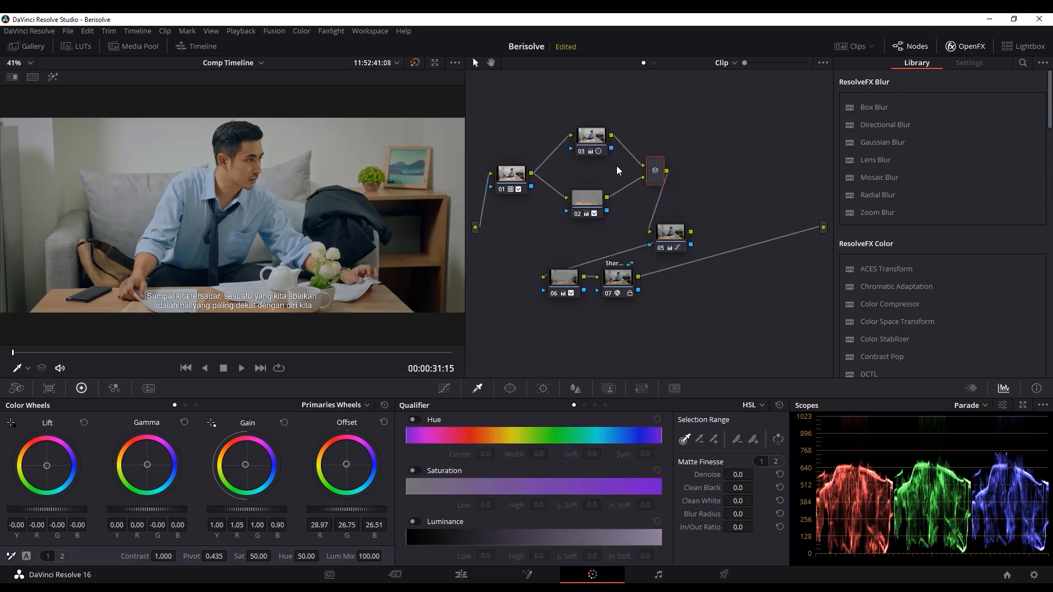
left_click_drag(621, 290, 665, 295)
left_click_drag(571, 279, 583, 278)
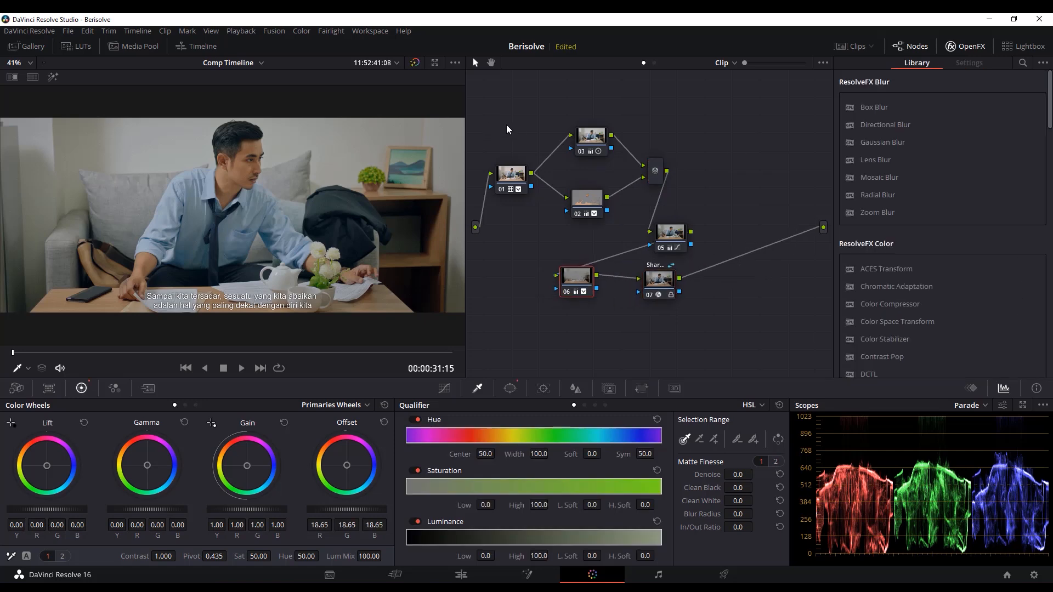
Step: Disable all nodes in the clip's grade and re-enable only node 01
left_click_drag(501, 116, 623, 236)
left_click_drag(769, 321, 768, 320)
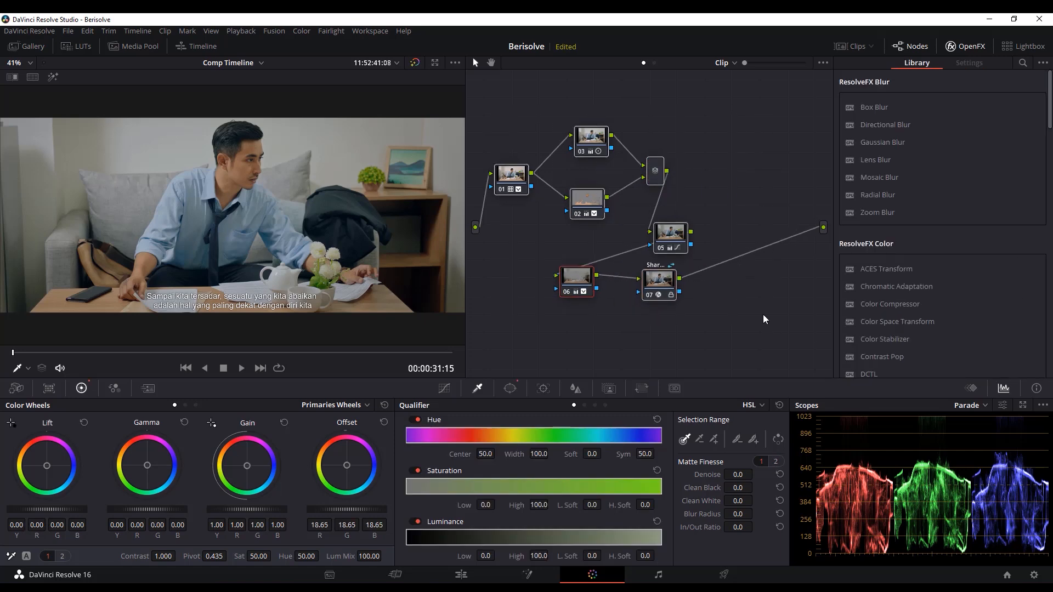
key("ctrl+d")
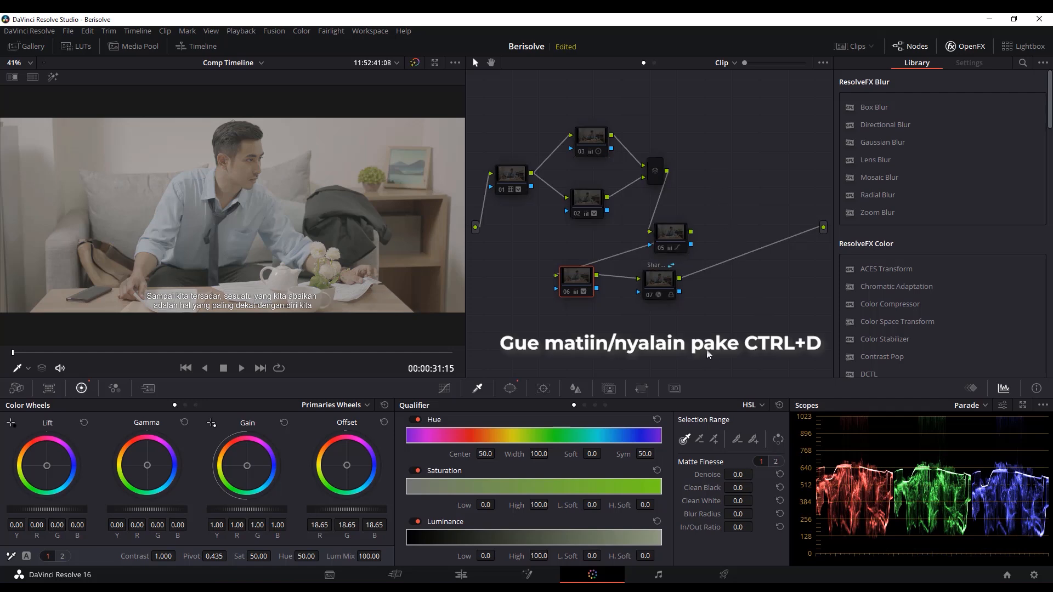
left_click(512, 181)
key("ctrl+d")
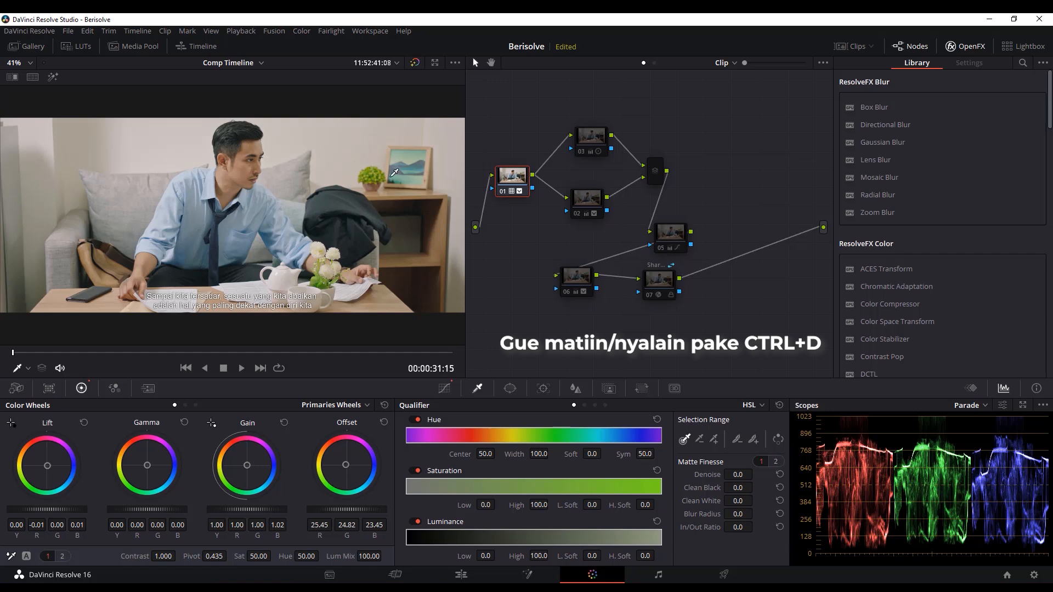
Step: Preview node 03's effect by enabling and disabling it, and nudge nodes 03 and 02 within the graph
left_click(594, 151)
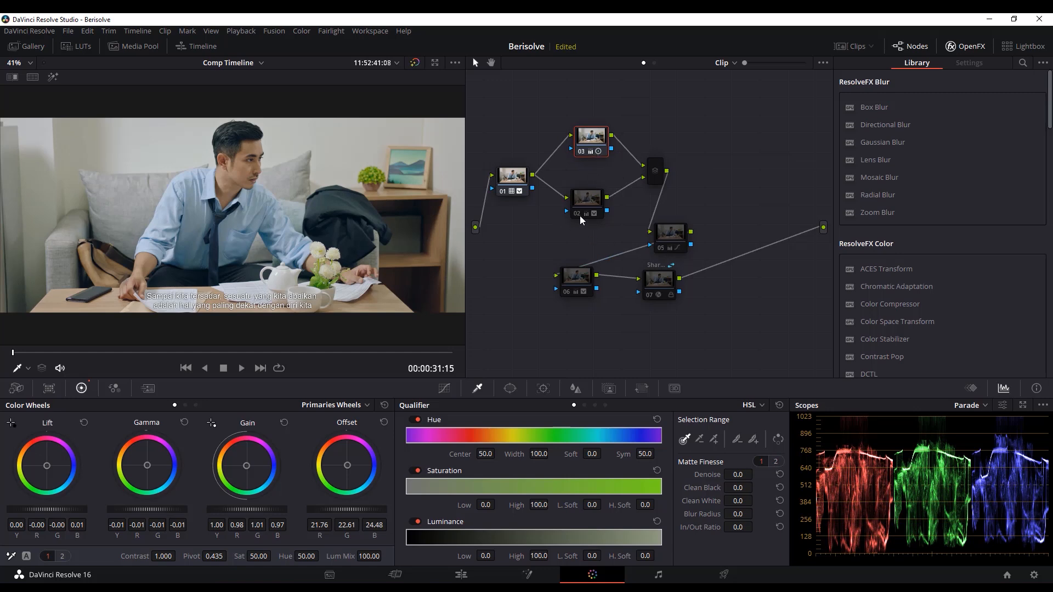
key("ctrl+d")
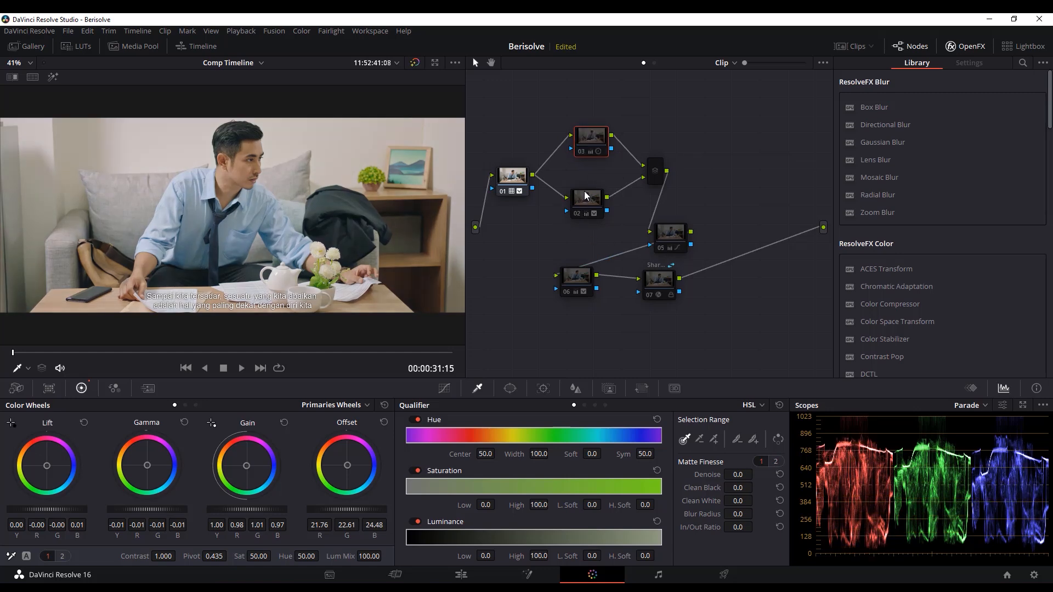
left_click_drag(592, 151, 589, 151)
mouse_move(579, 211)
left_mouse_down()
mouse_move(572, 204)
mouse_move(593, 199)
left_mouse_up()
left_click(582, 144)
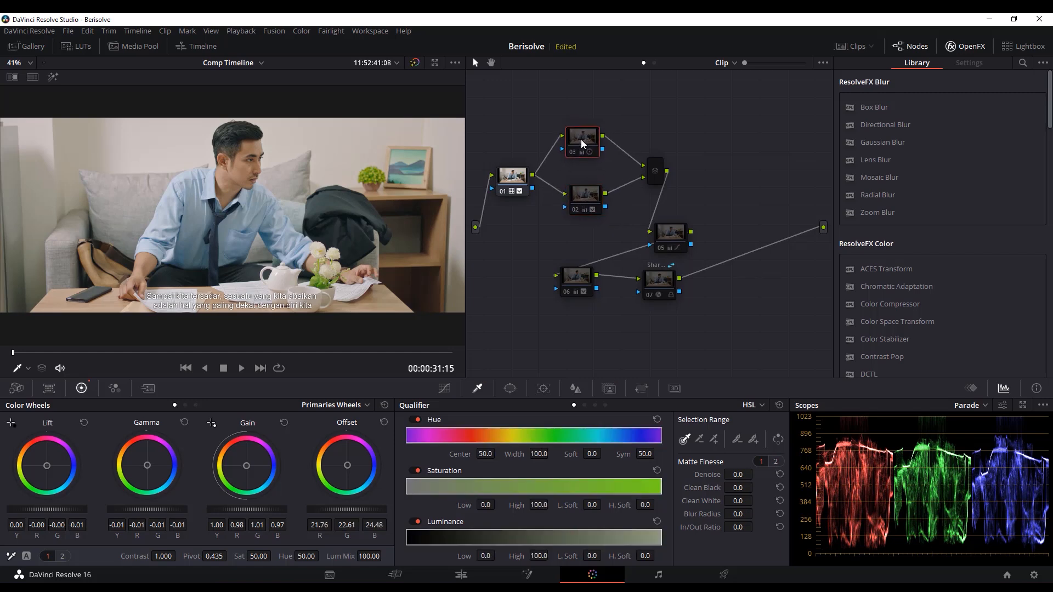
left_click_drag(583, 148, 587, 148)
left_click_drag(588, 199, 592, 206)
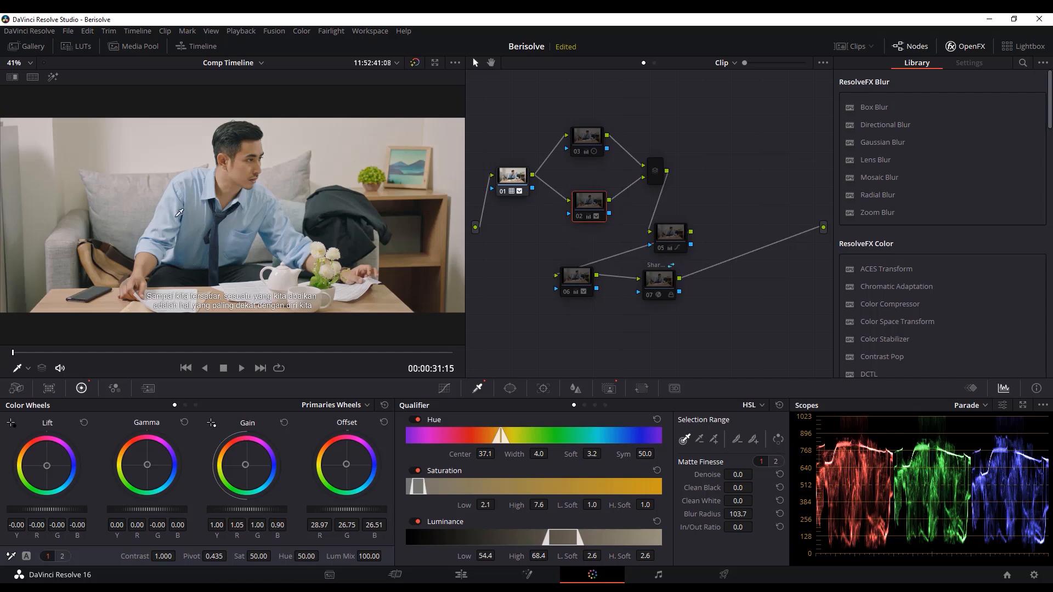
Step: Re-enable nodes 03 and 02 to bring back both parallel corrections
left_click(594, 140)
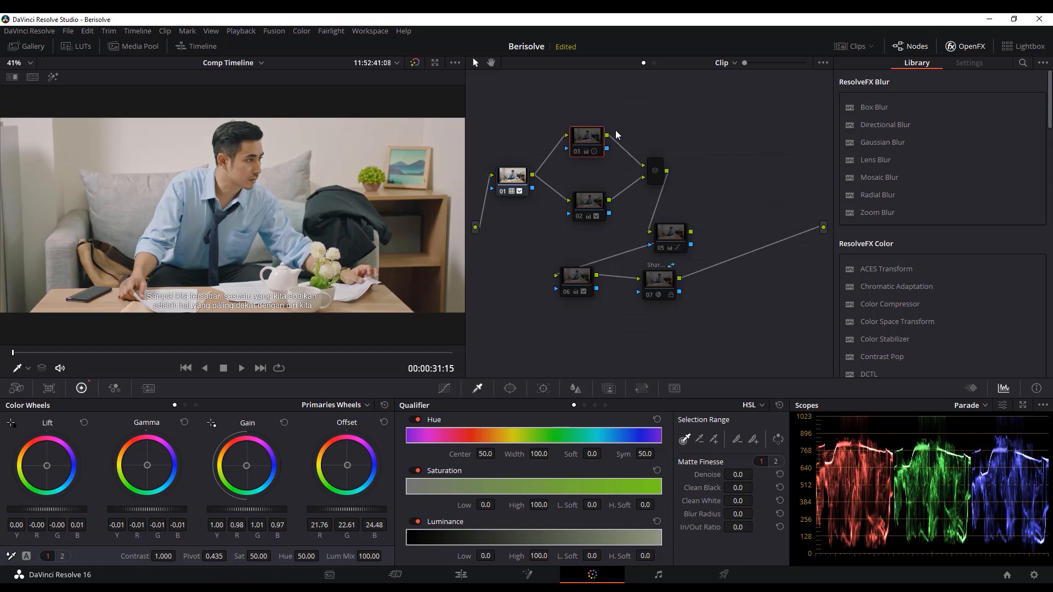
key("ctrl+d")
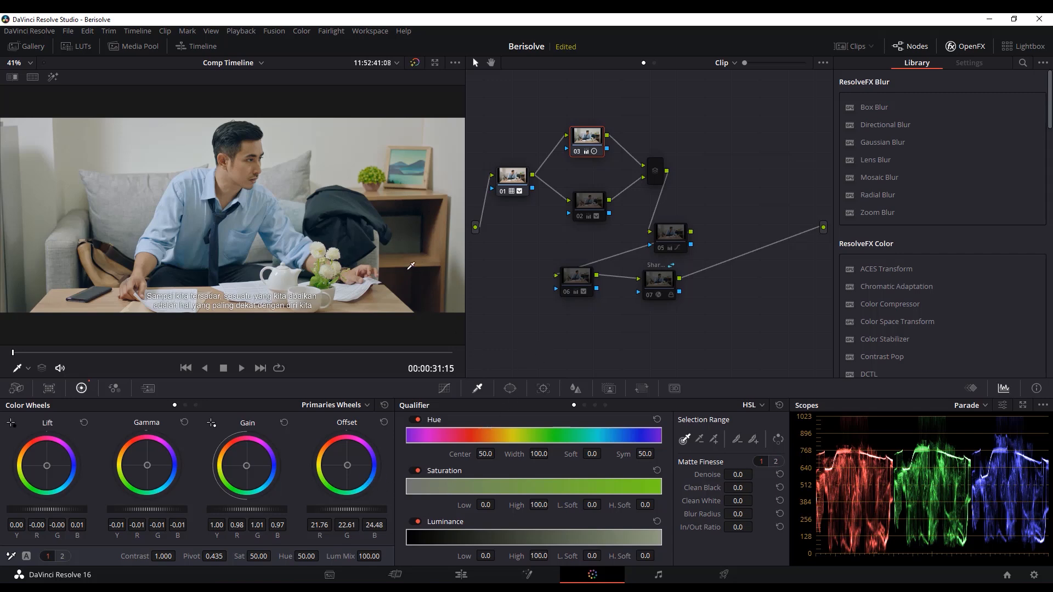
left_click(591, 203)
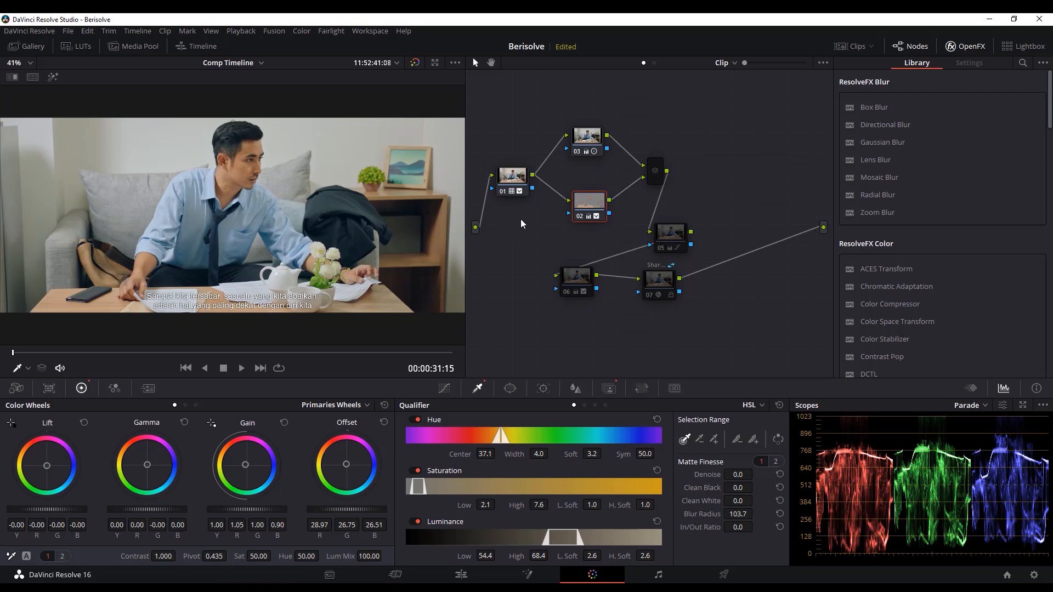
left_click_drag(590, 209, 586, 206)
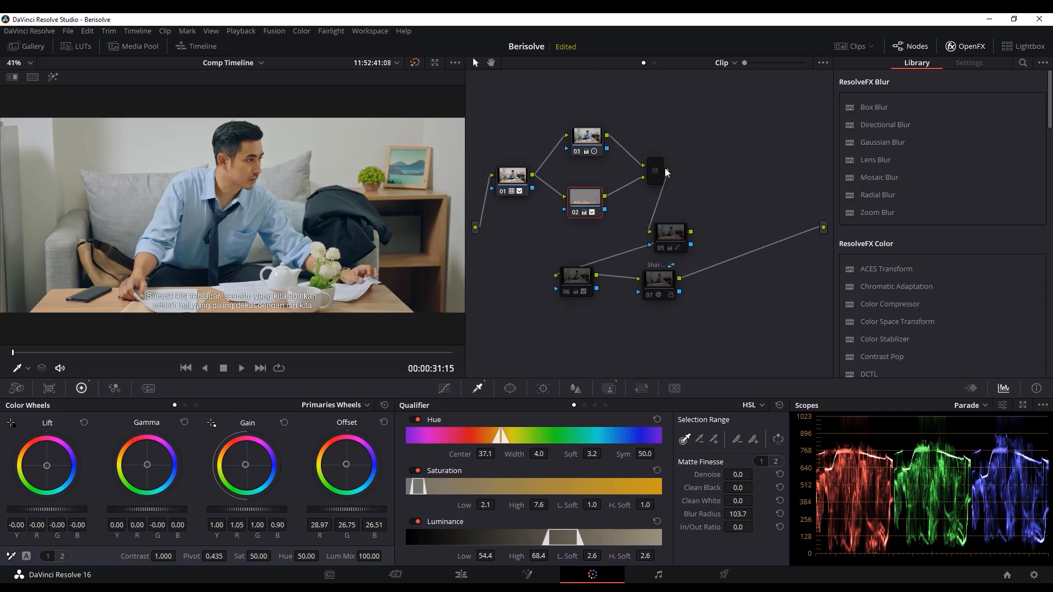
Step: Enable the Parallel Mixer and bring it and nodes 03 and 02 closer together in the graph
left_click(660, 169)
left_click_drag(660, 169, 653, 163)
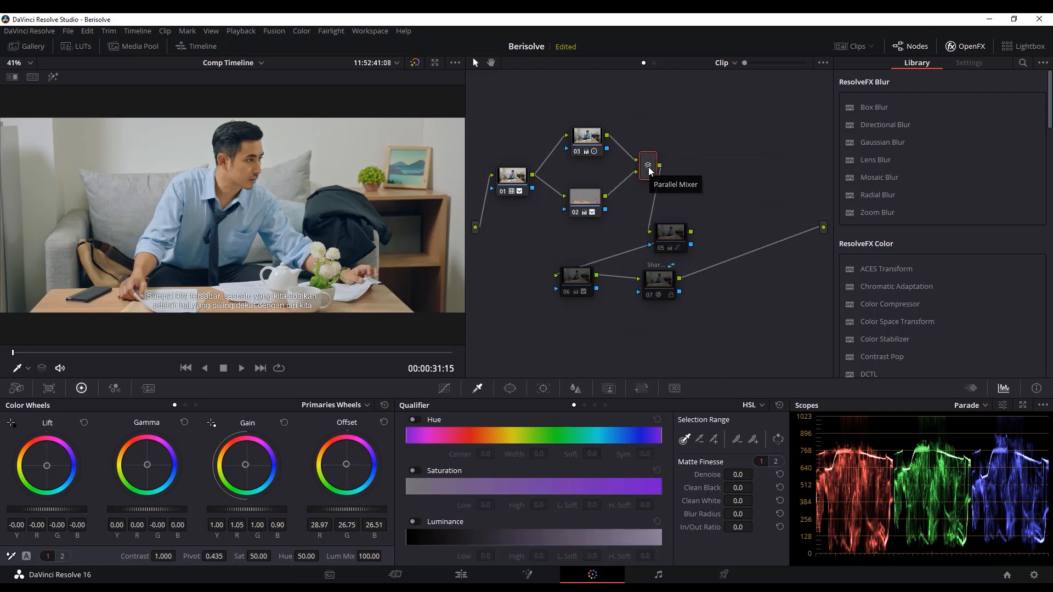
left_click_drag(648, 168, 644, 168)
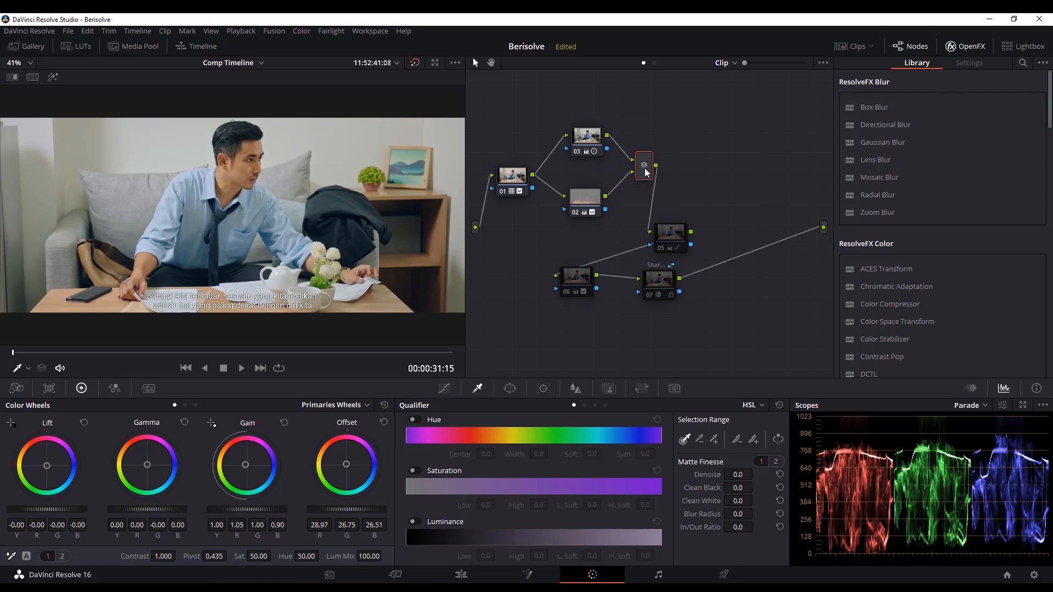
left_click(587, 200)
left_click(636, 165)
left_click_drag(636, 165, 626, 169)
left_click_drag(593, 206, 593, 200)
mouse_move(591, 152)
left_mouse_down()
mouse_move(591, 199)
mouse_move(590, 143)
left_mouse_up()
left_click_drag(590, 195, 590, 191)
Step: Place node 05 beside the Parallel Mixer and re-enable nodes 05, 06 and 07
left_click_drag(669, 237, 706, 184)
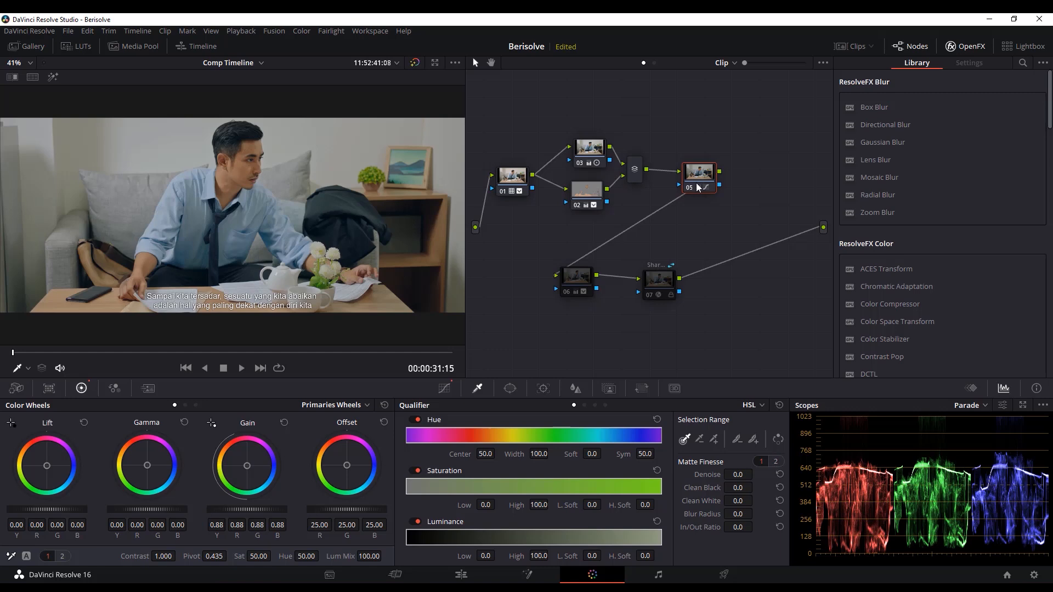
left_click_drag(694, 180, 697, 178)
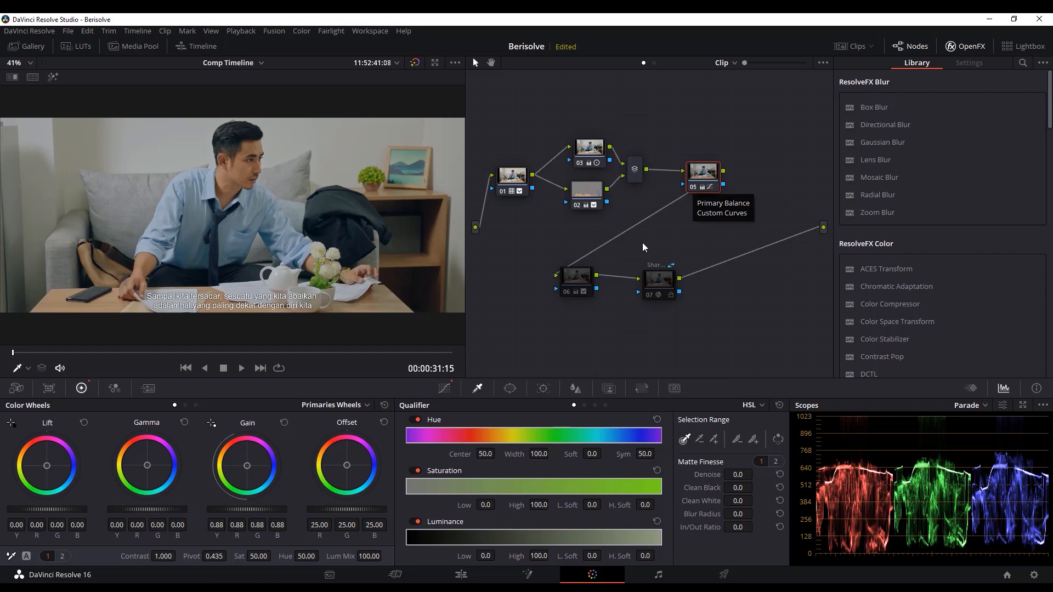
left_click(581, 271)
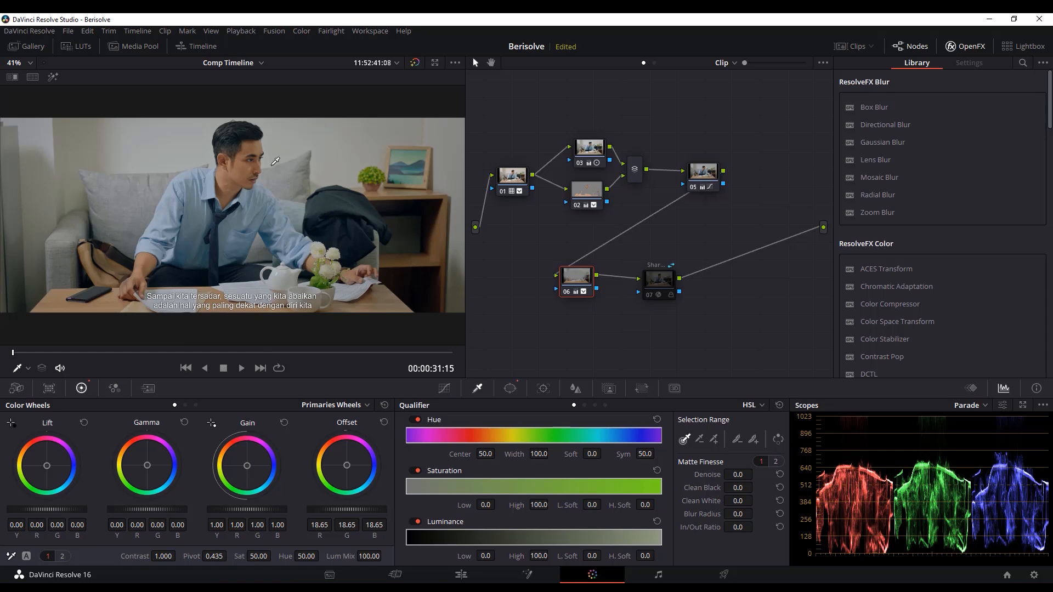
left_click(662, 290)
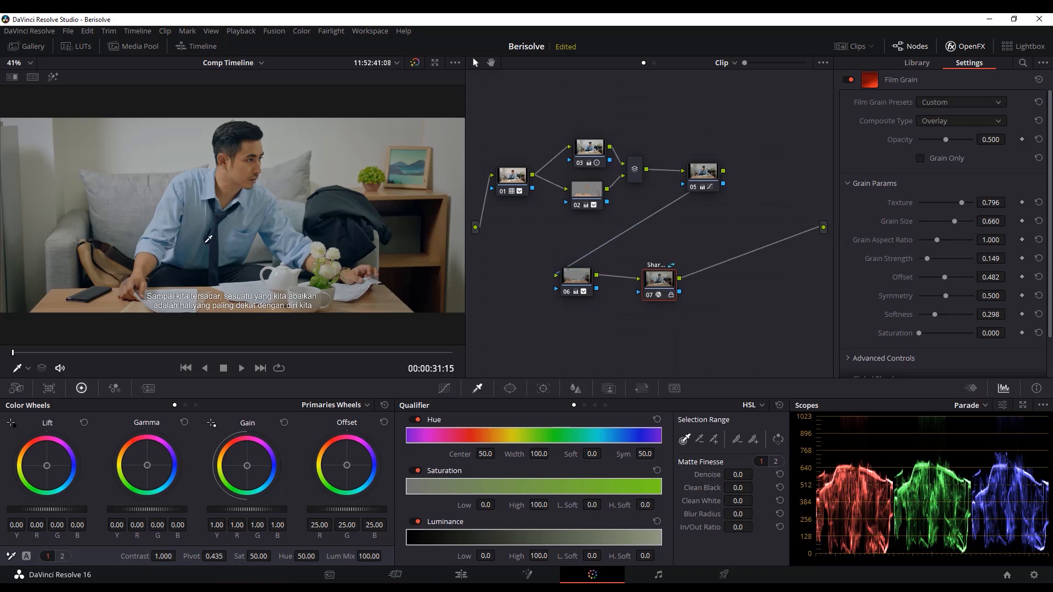
Step: Magnify the viewer to 300% and vary the zoom to inspect node 07's film grain on the shirt and tie
left_click(16, 63)
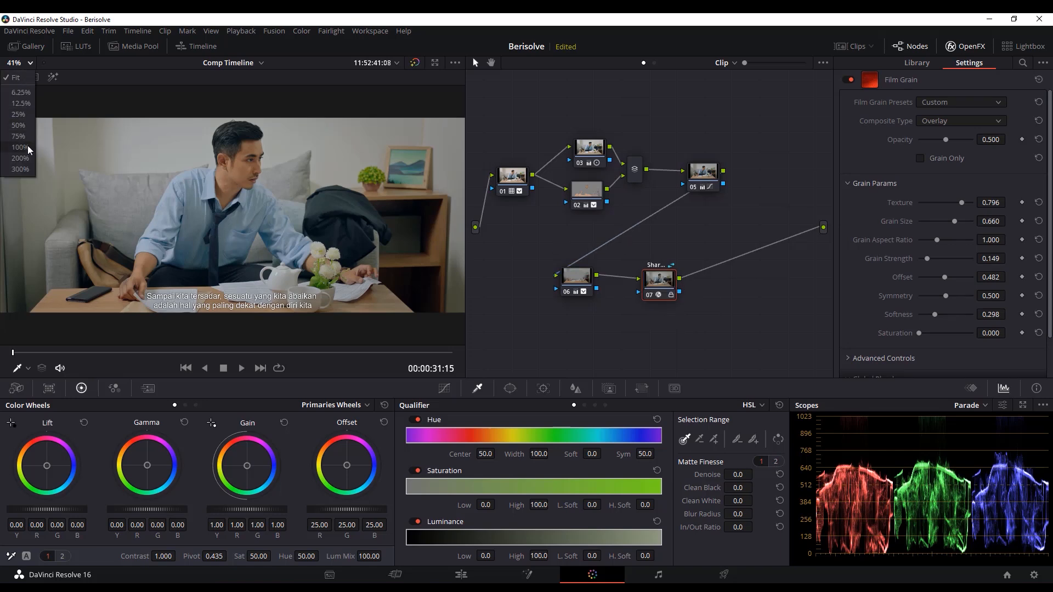
left_click(29, 169)
scroll(223, 197, "down", 3)
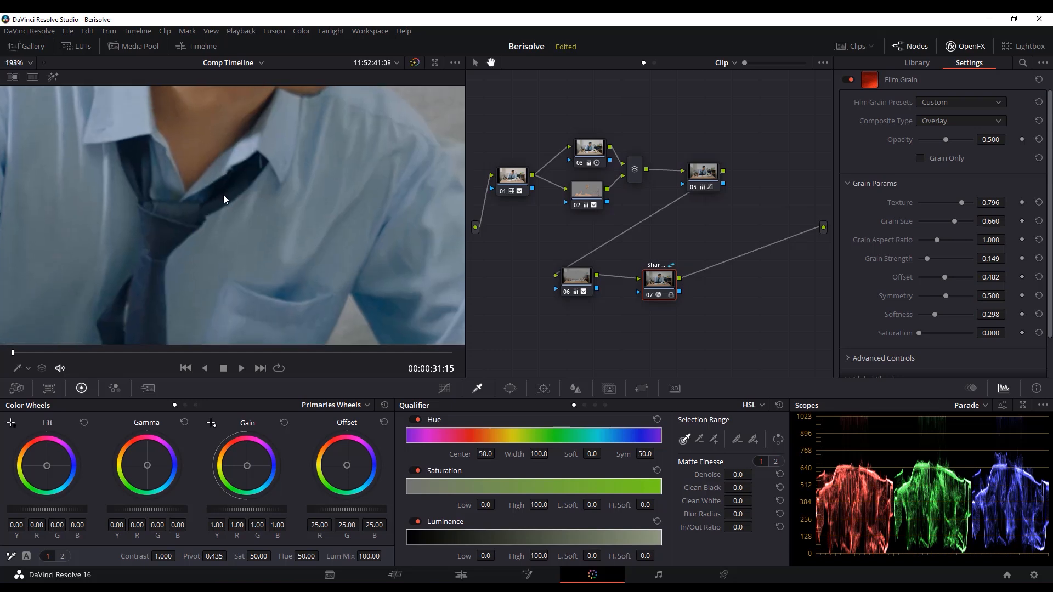
scroll(224, 200, "down", 5)
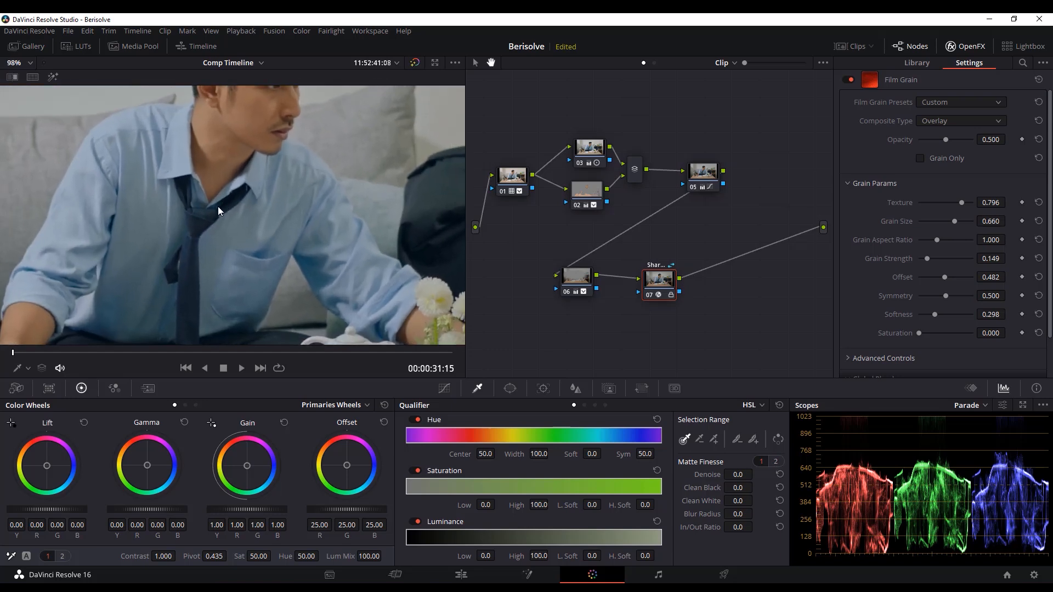
scroll(219, 209, "up", 3)
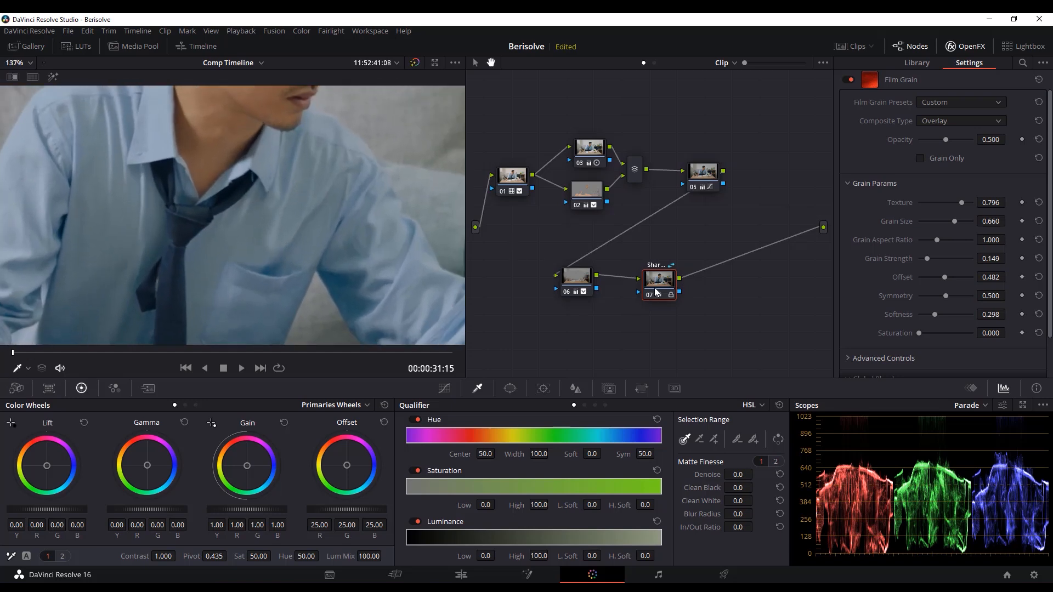
Step: Toggle node 07 off and on to compare the shot with and without its film grain
key("ctrl+d")
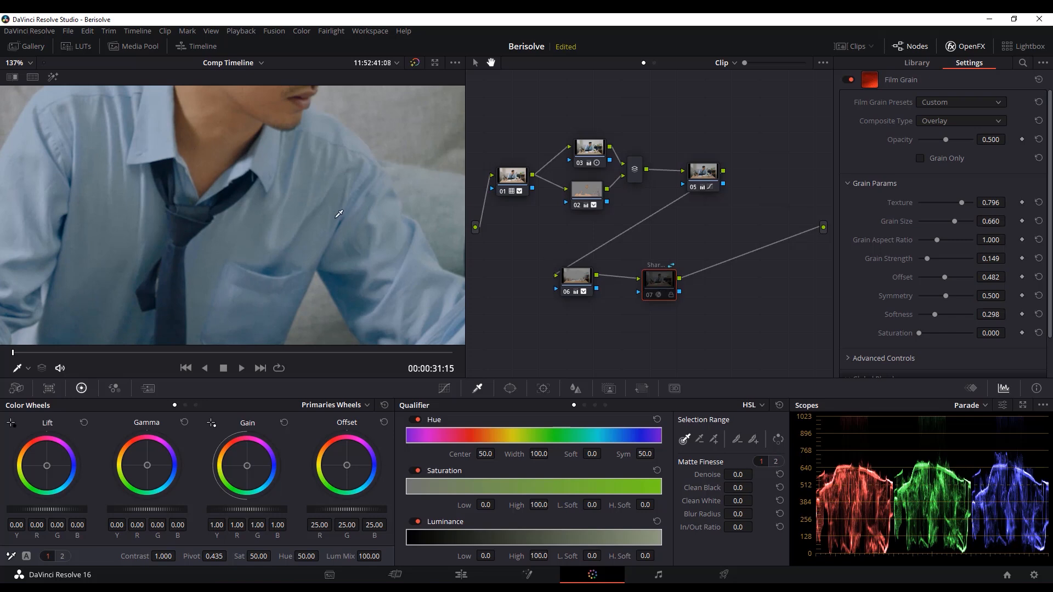
key("ctrl+d")
key("ctrl+d")
key("ctrl+d")
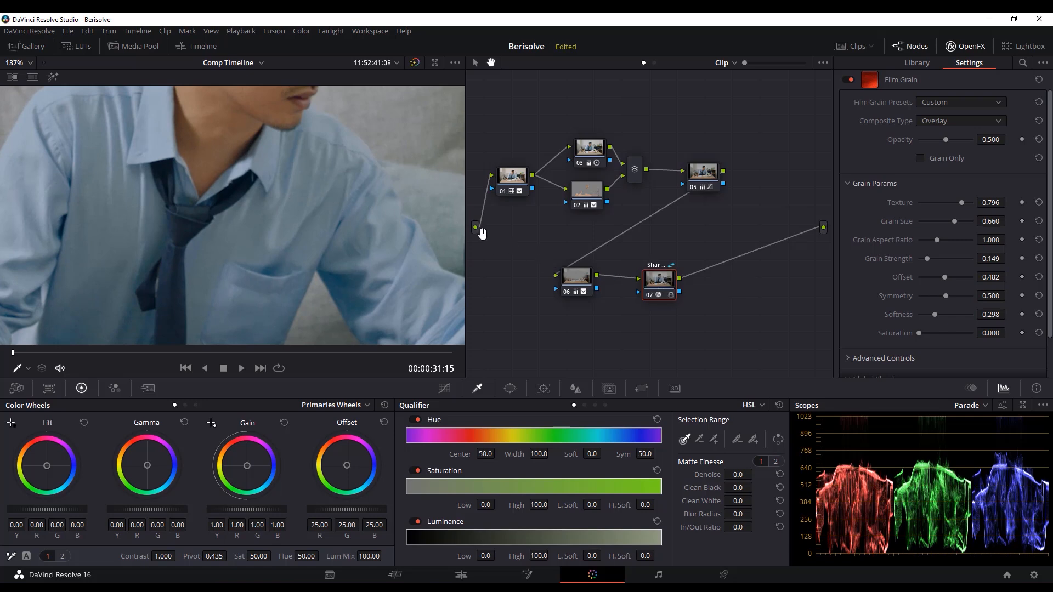
Step: Tidy the node graph by moving node 07 farther from node 06 and regrouping nodes 01, 03 and 02 before the Parallel Mixer
left_click_drag(668, 291, 693, 293)
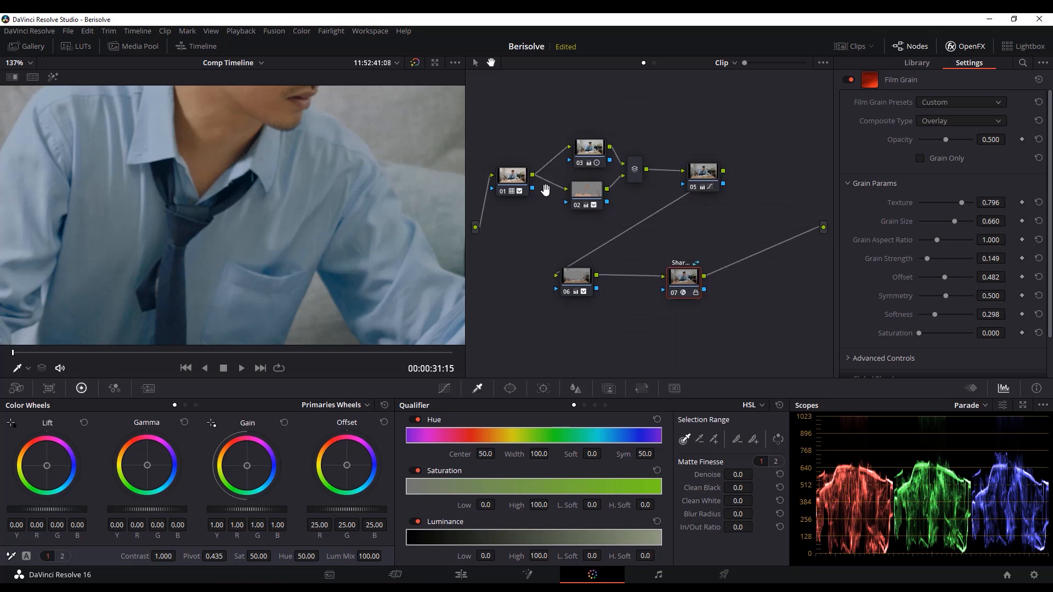
left_click_drag(516, 184, 511, 171)
left_click(591, 156)
left_click_drag(591, 155, 594, 150)
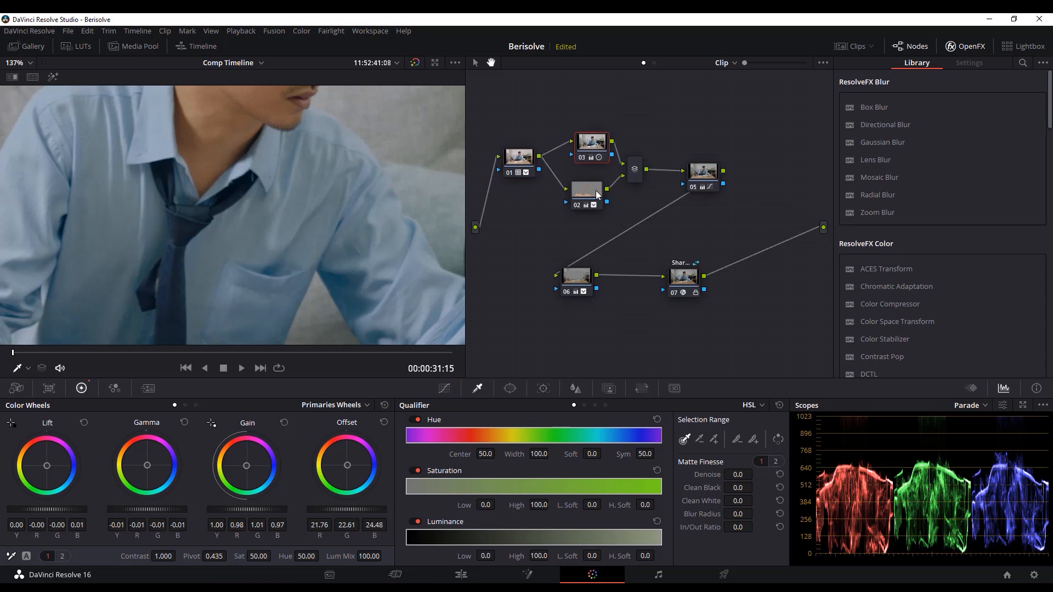
left_click_drag(598, 192, 604, 194)
left_click(641, 172)
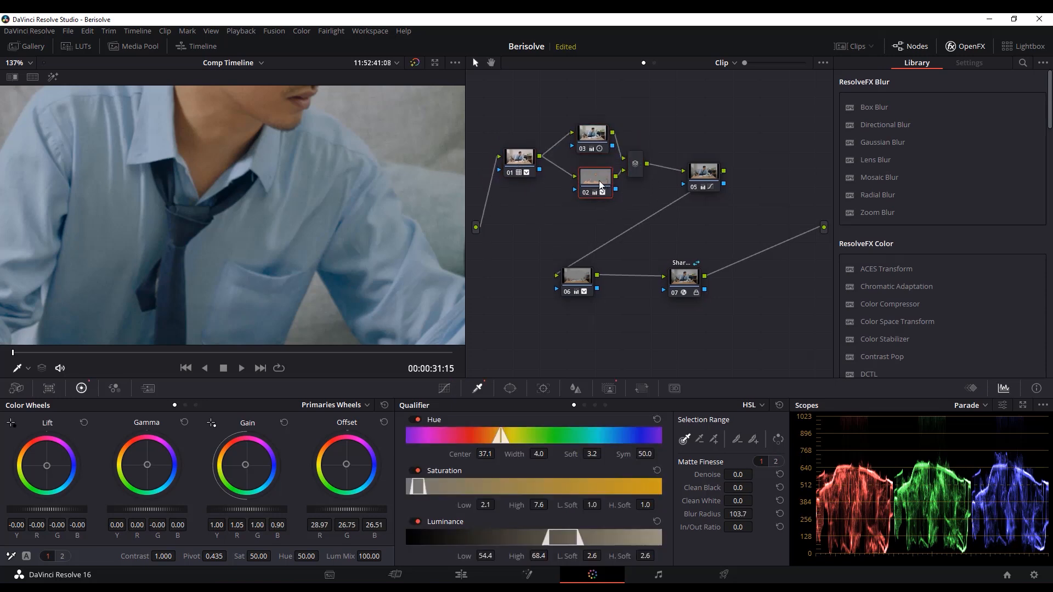
Step: Fit the whole frame in the viewer and toggle nodes 05 and 06 off and on to compare their corrections
left_click(637, 164)
left_click(704, 174)
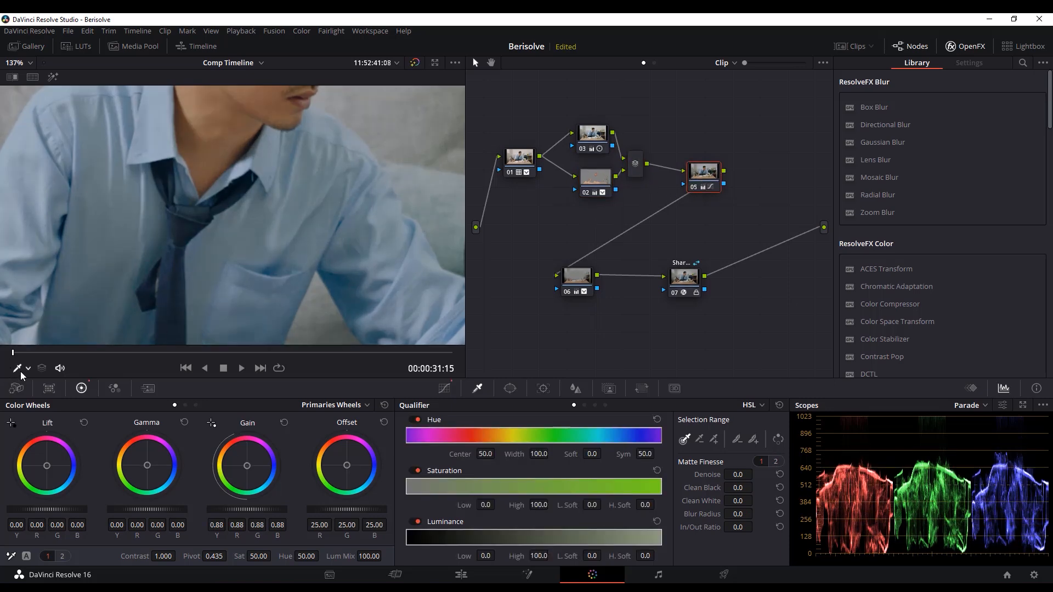
left_click(24, 64)
left_click(24, 81)
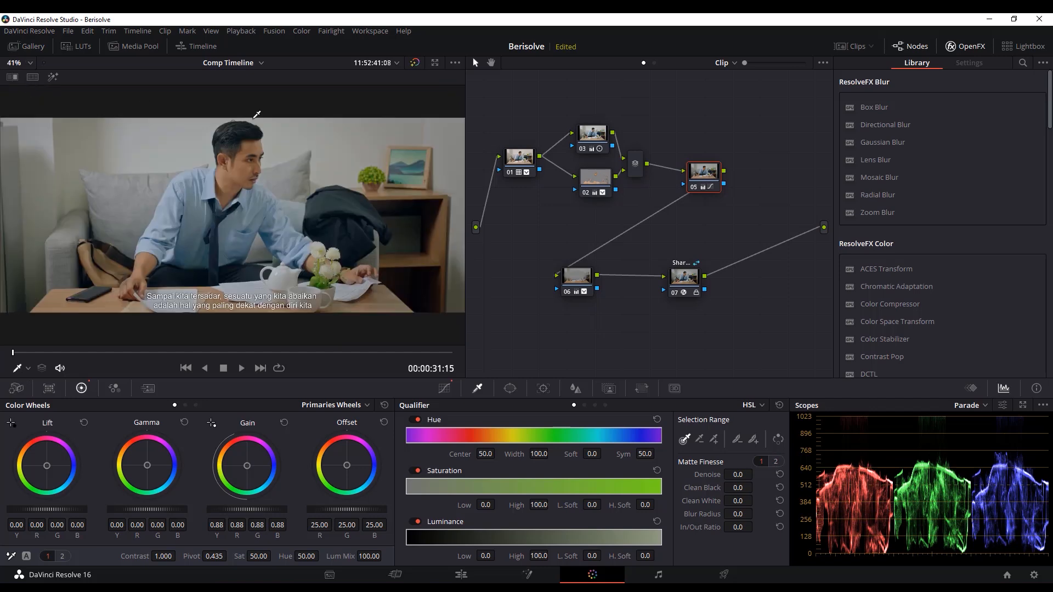
key("ctrl+d")
key("ctrl+d")
left_click(577, 284)
key("ctrl+d")
key("ctrl+d")
Step: Arrange nodes 05, 06 and 07 in a row below the parallel node group
left_click(704, 281)
left_click_drag(701, 295, 721, 268)
left_click_drag(699, 172, 516, 254)
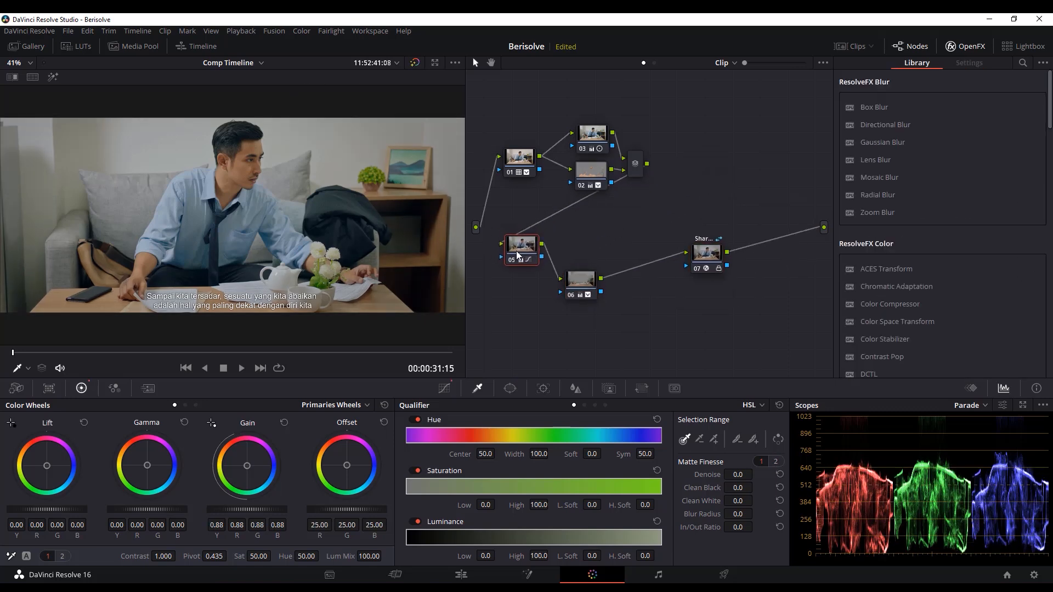
left_click_drag(579, 283, 612, 238)
left_click_drag(526, 248, 537, 277)
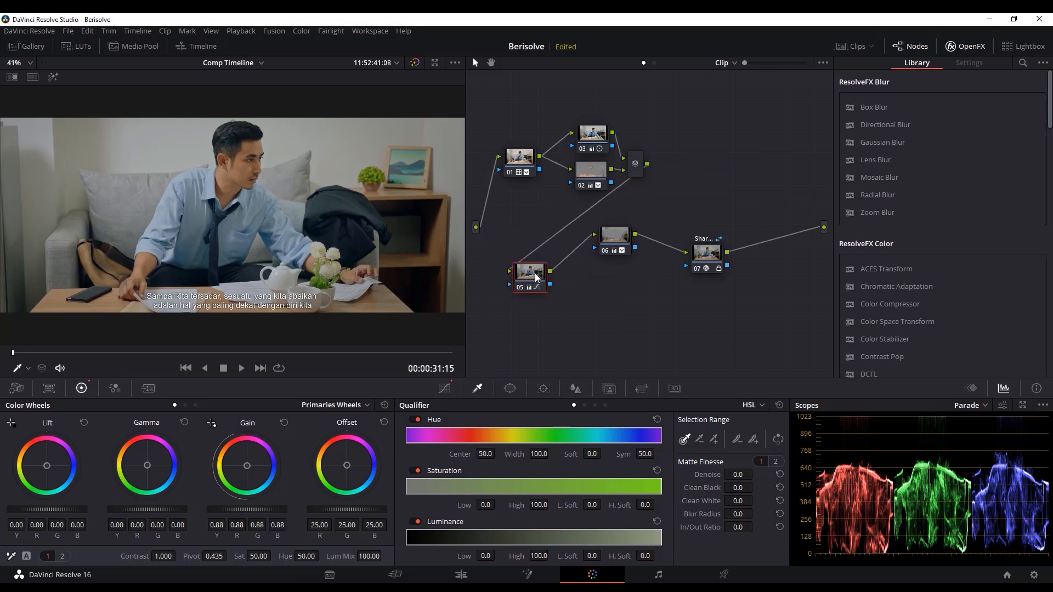
left_click_drag(614, 246, 616, 279)
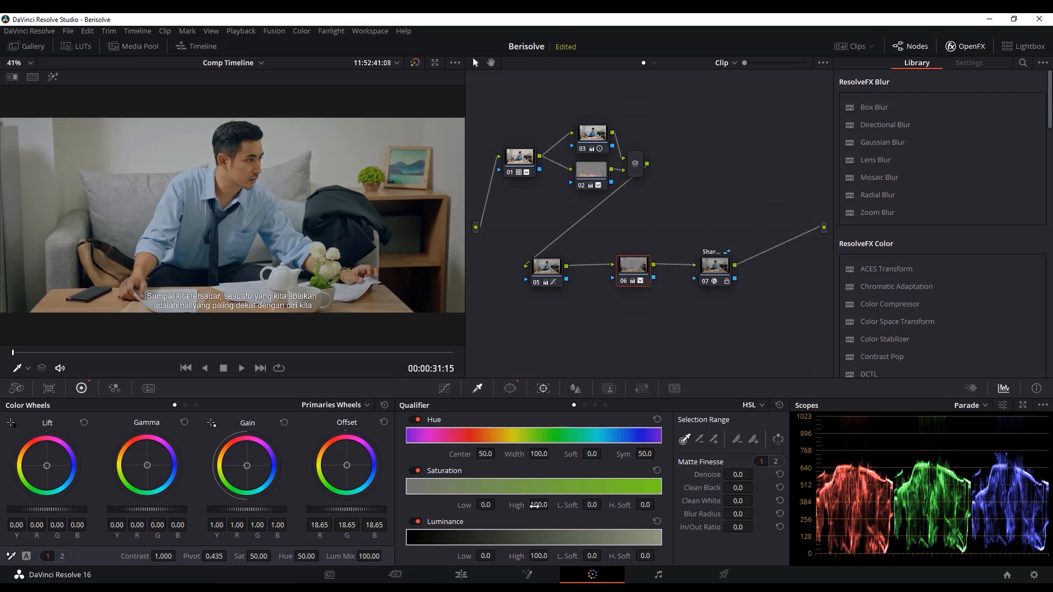
Step: Return to the Edit page and create a new project named Berisolve 2, discarding the unsaved changes to Berisolve
left_click(461, 574)
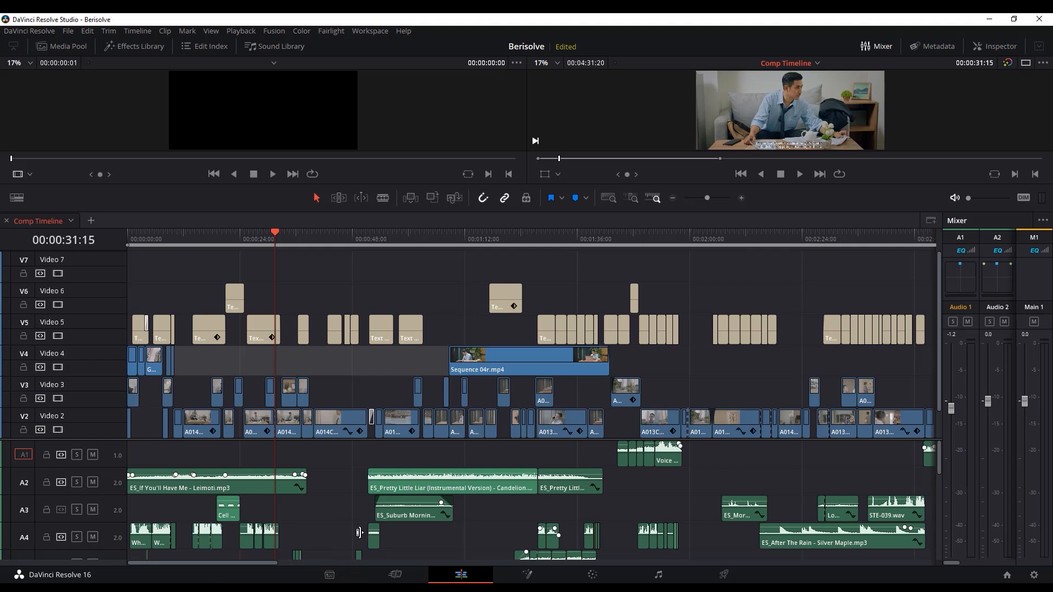
left_click(68, 31)
key("Escape")
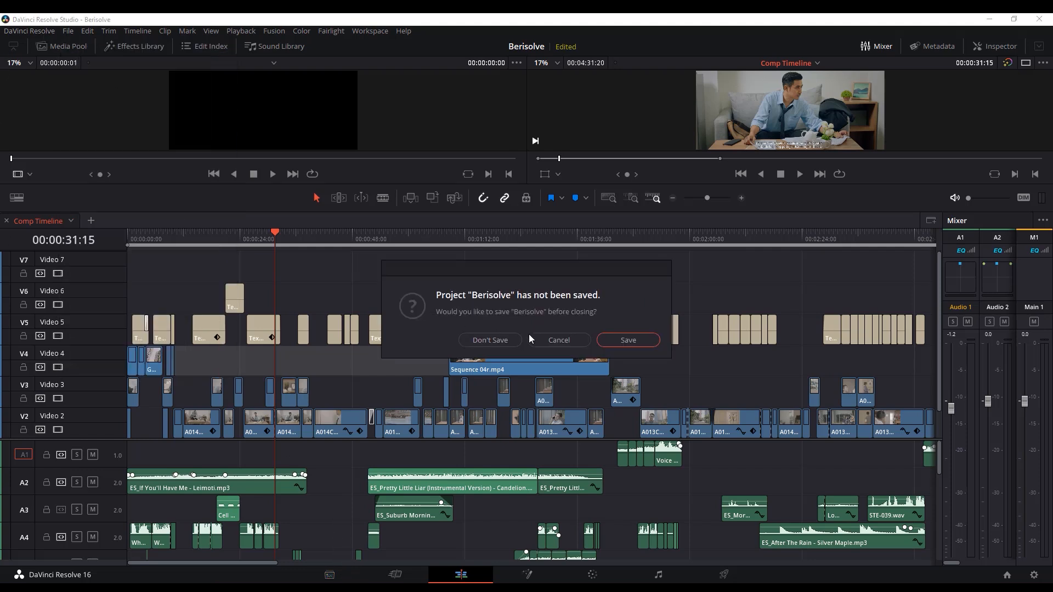
left_click(508, 340)
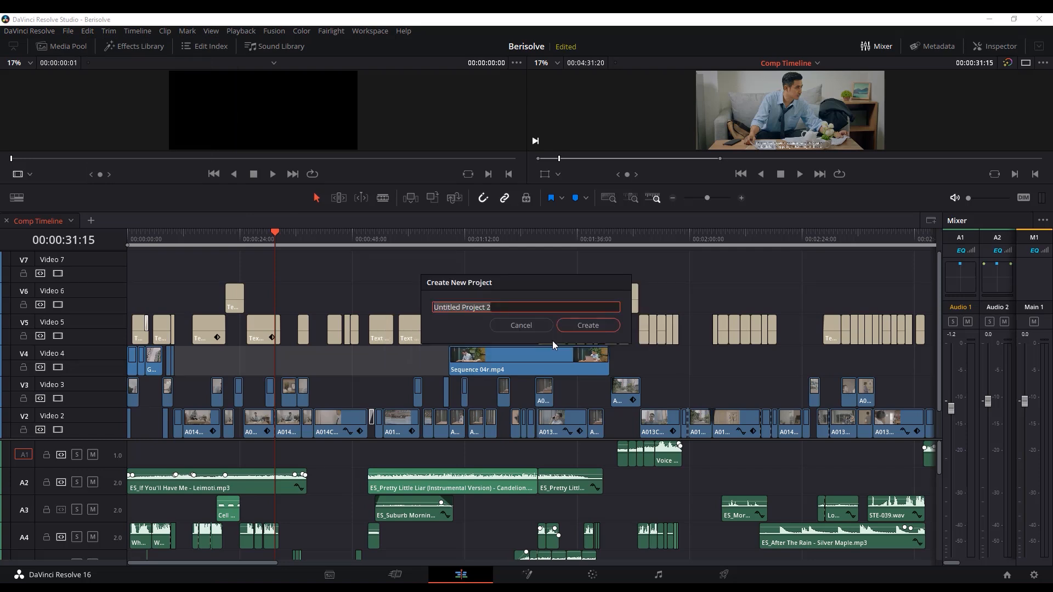
type("Beri")
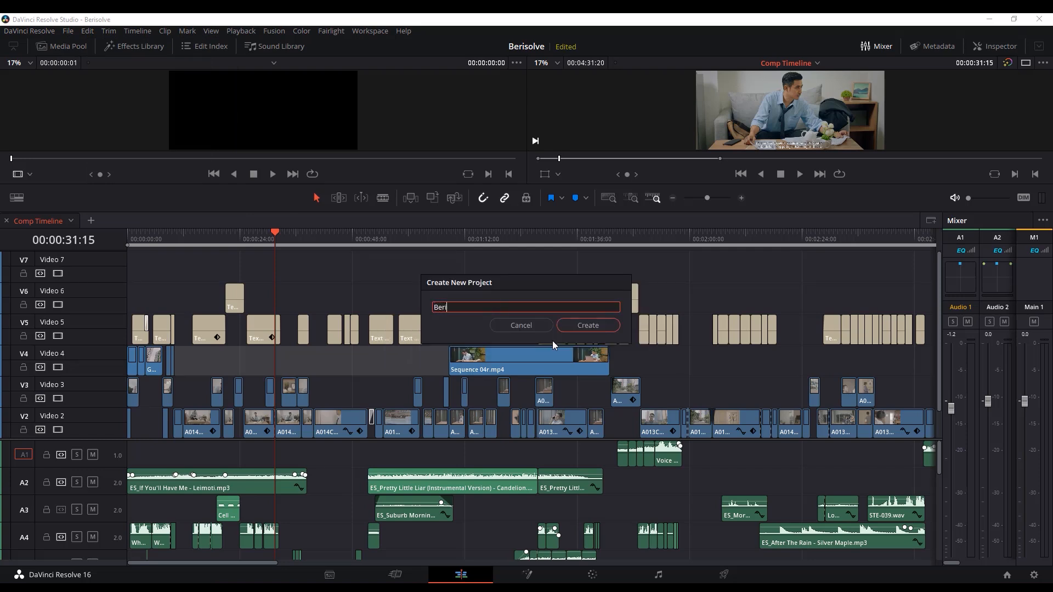
type("solve 2")
key("Return")
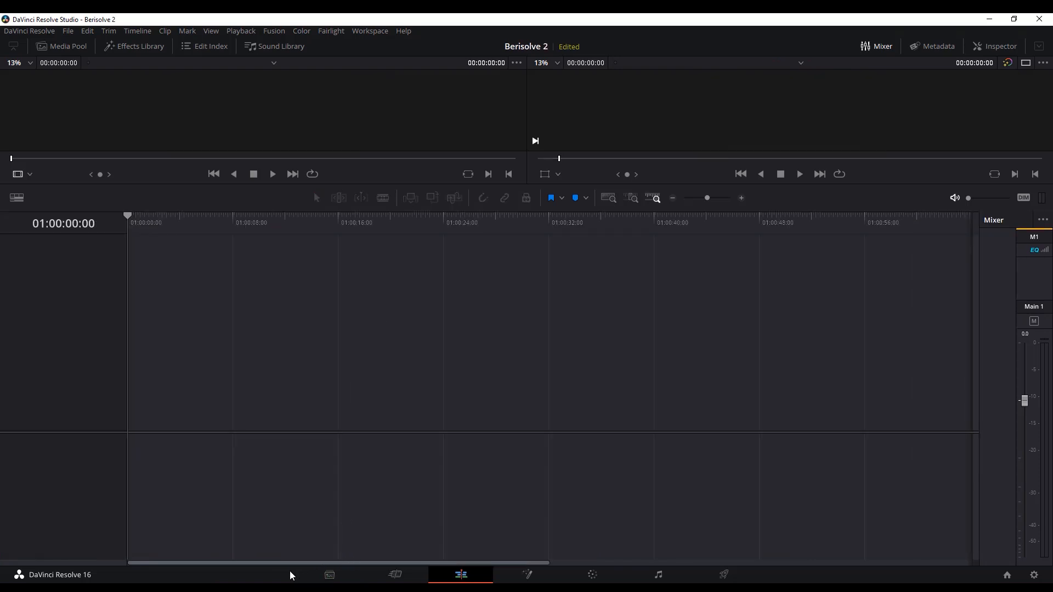
Step: Switch to File Explorer, select clip C0034 in the Silver Vlog folder, and return to DaVinci Resolve
key("alt+Tab")
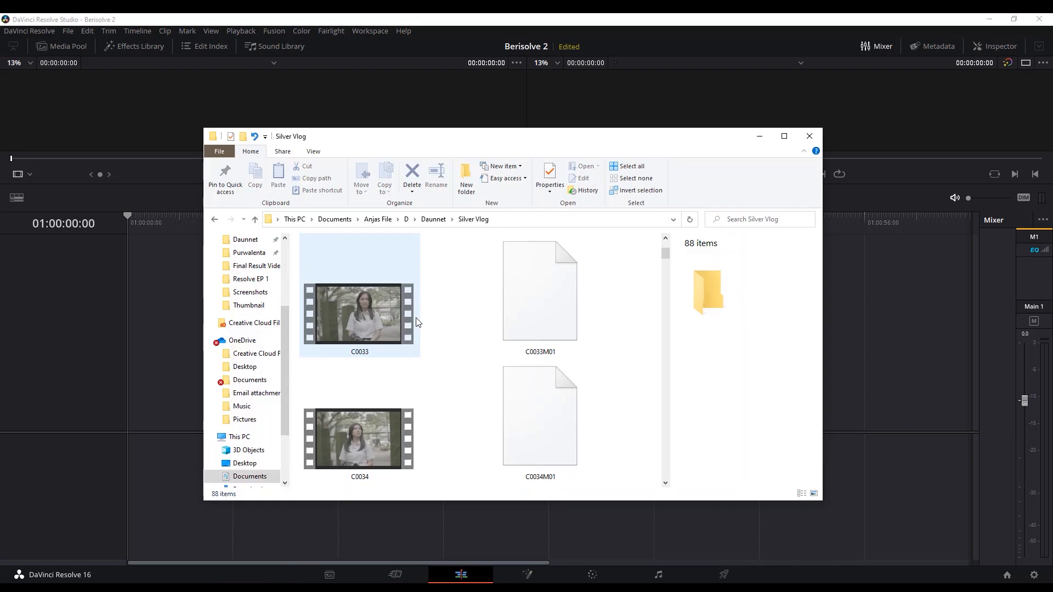
scroll(427, 329, "down", 2)
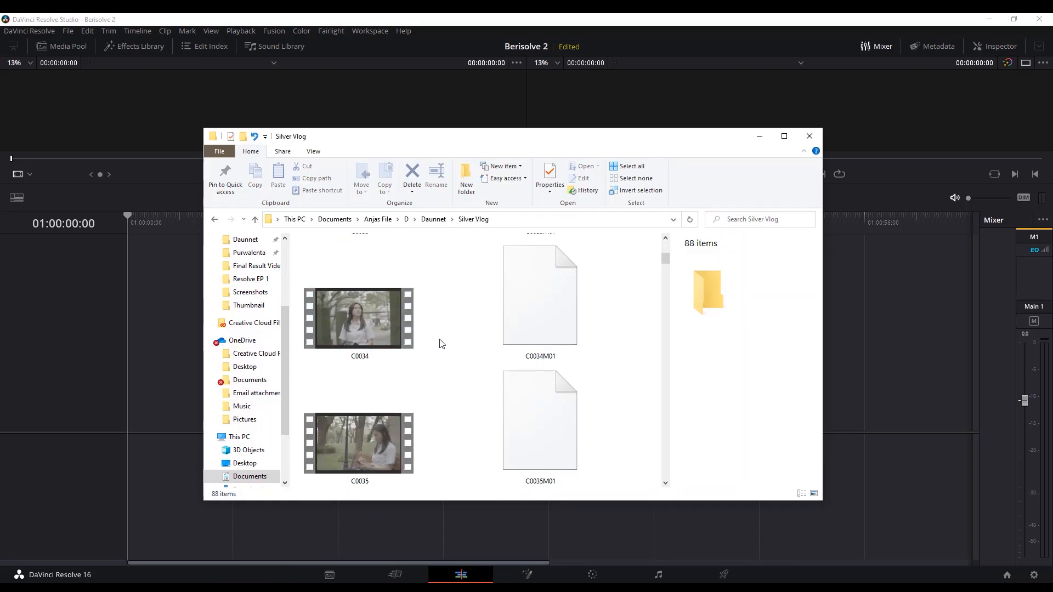
left_click(417, 333)
scroll(461, 349, "up", 1)
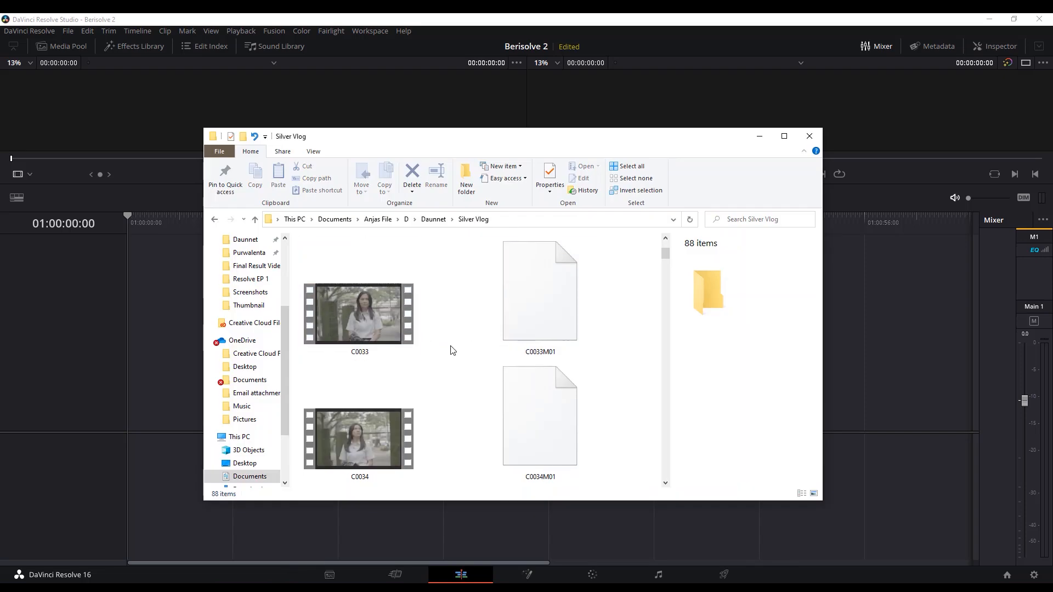
scroll(452, 350, "down", 1)
left_click(371, 343)
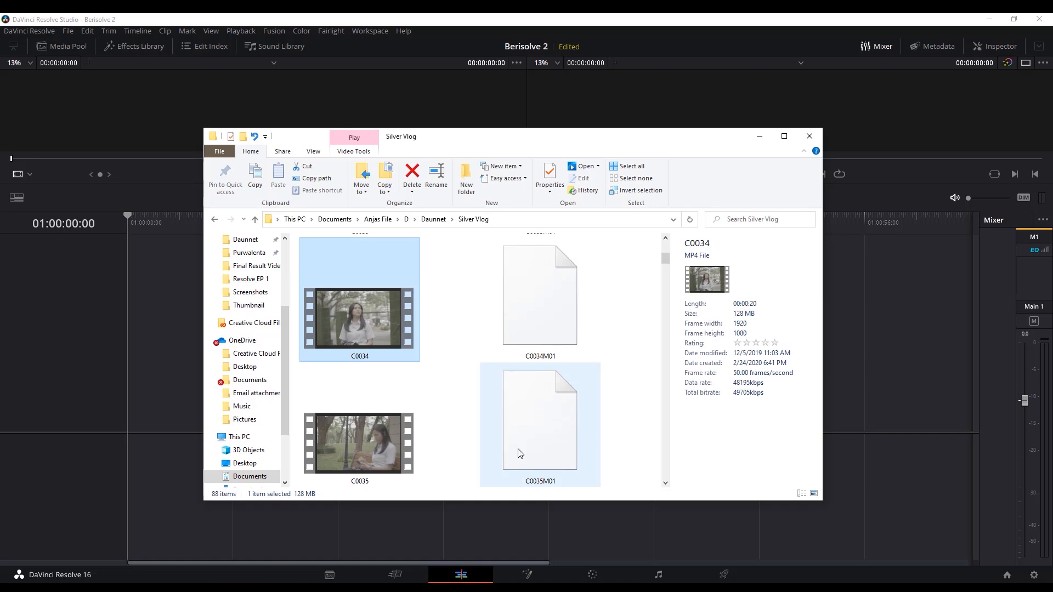
left_click(184, 277)
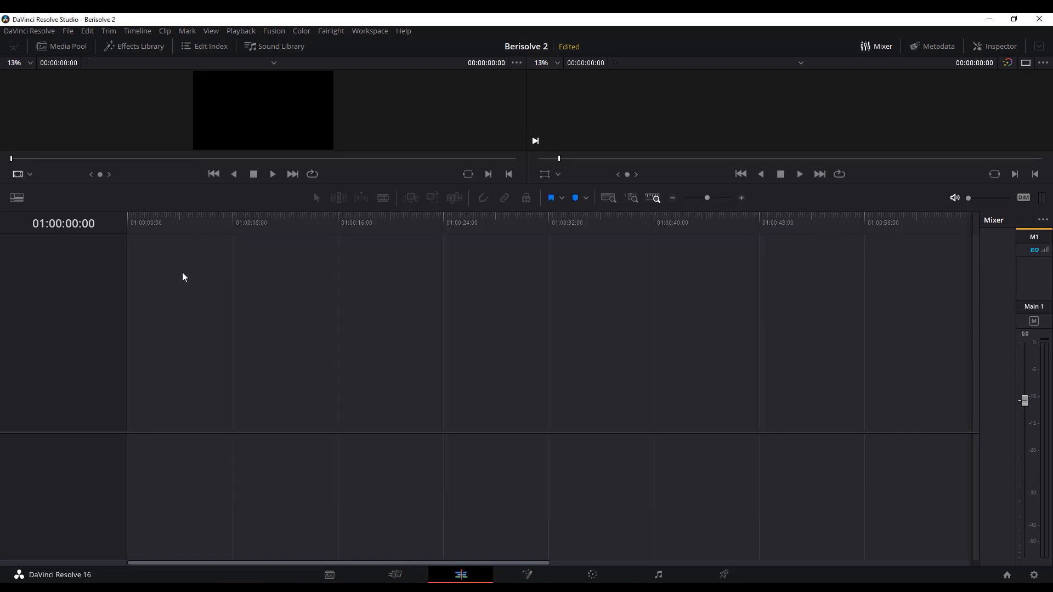
Step: Show the media pool and import C0034 from the Silver Vlog folder, changing the timeline frame rate to match the clip
left_click(74, 48)
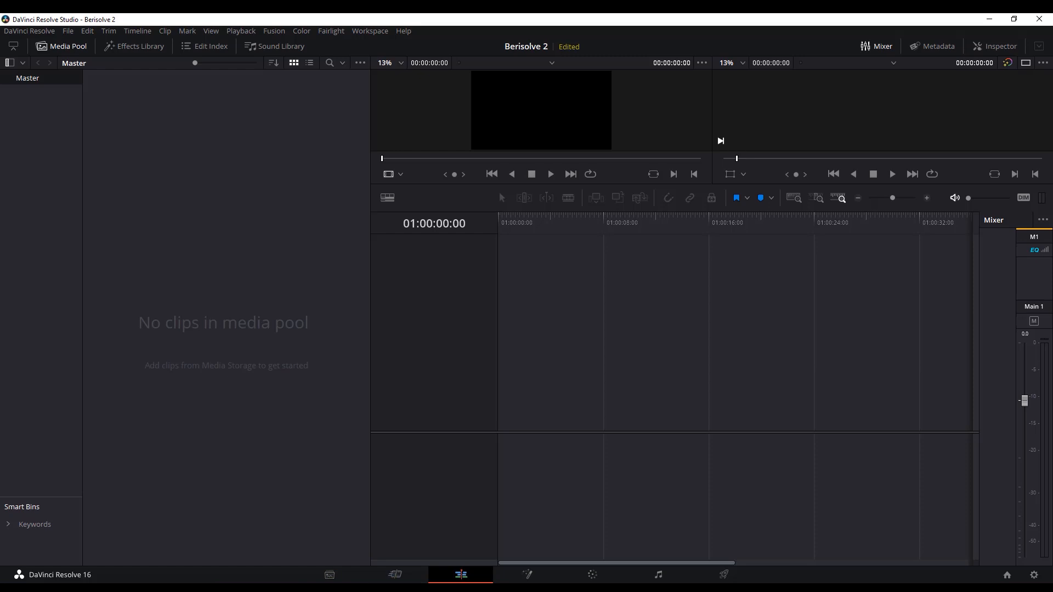
left_click(330, 589)
left_click_drag(364, 344, 160, 336)
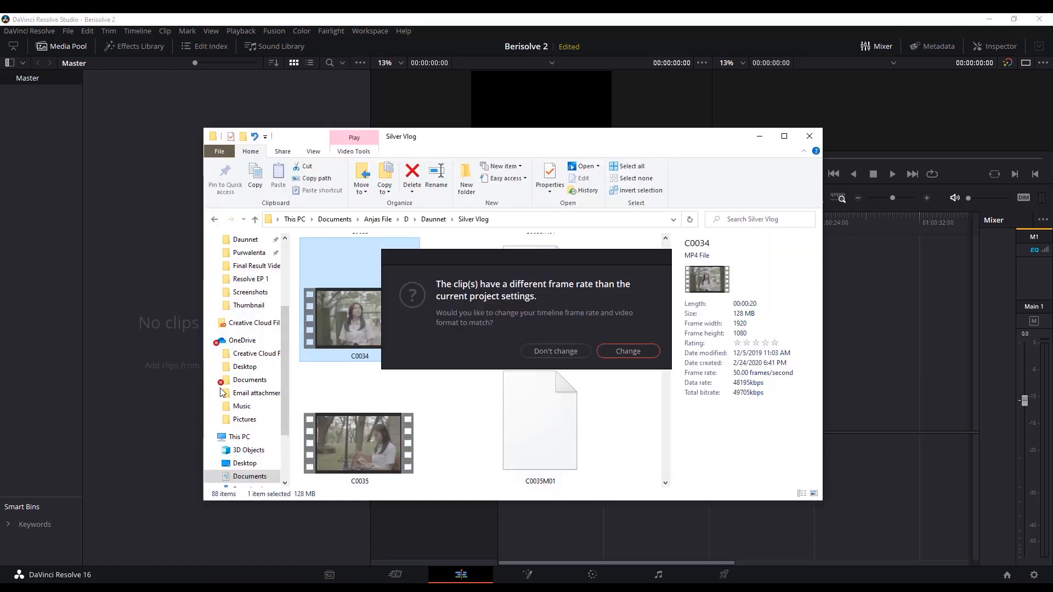
left_click(626, 351)
Step: Import clips C0039, C0042 and C0049 from the Silver Vlog folder into the media pool
scroll(367, 439, "down", 3)
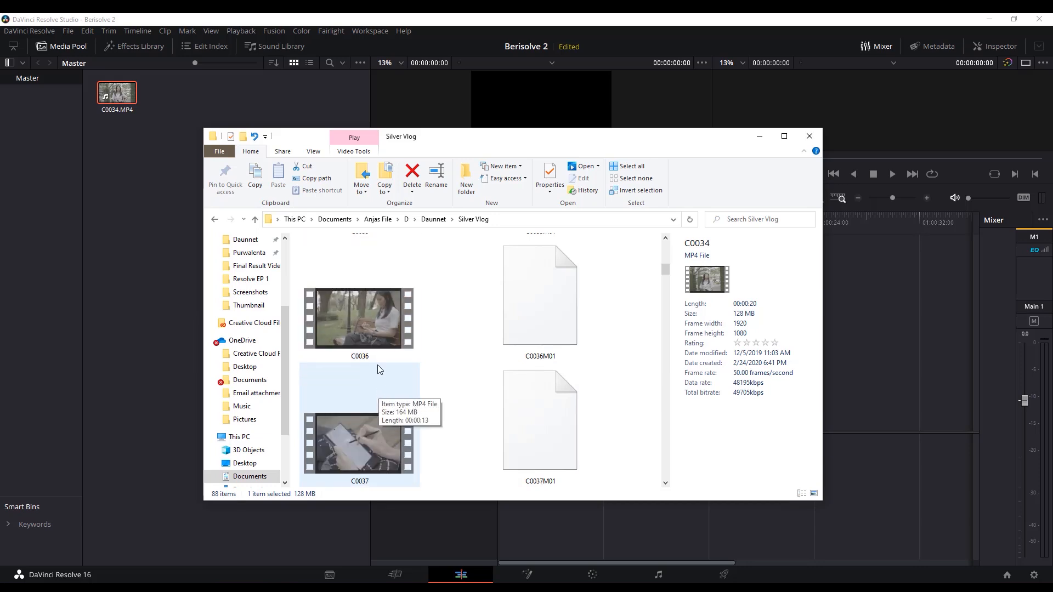
left_click(369, 321)
scroll(368, 357, "down", 3)
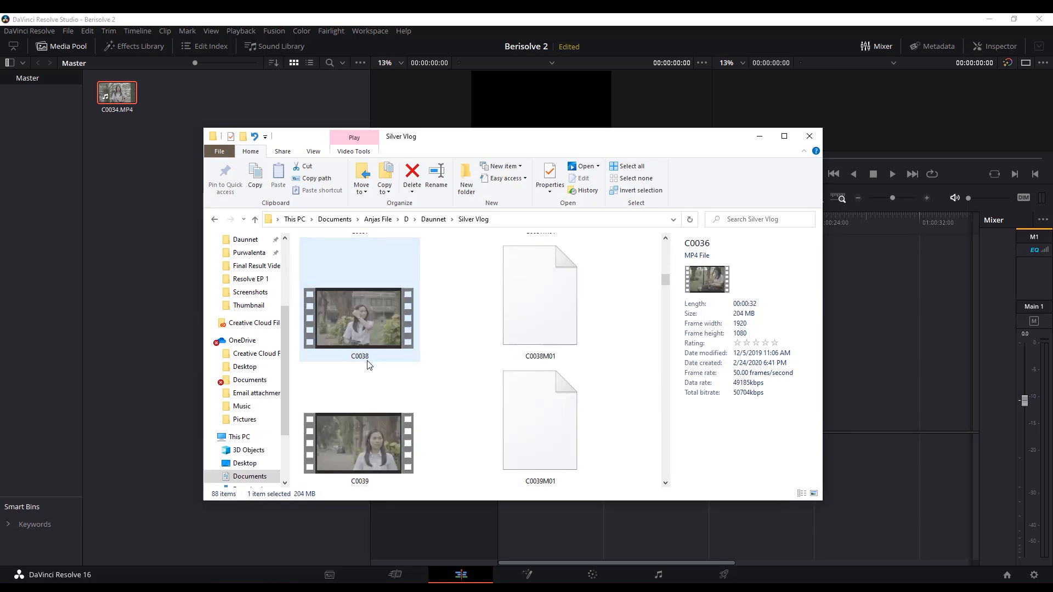
left_click(366, 329)
scroll(365, 353, "up", 1)
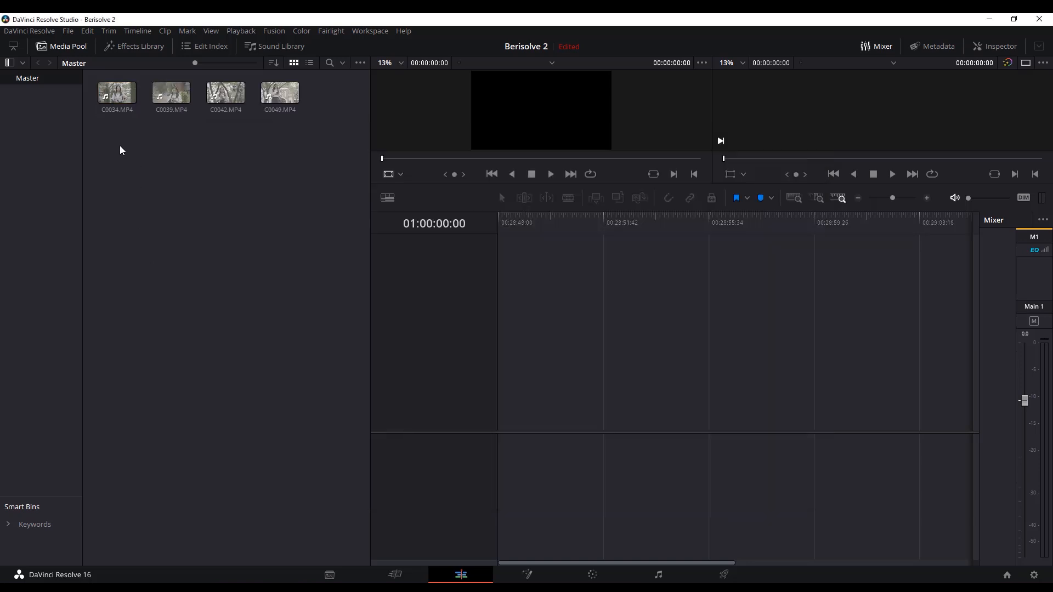
Step: Select all four clips in the media pool and clear the selection
left_click_drag(120, 146, 331, 85)
left_click(13, 123)
left_click_drag(100, 146, 318, 96)
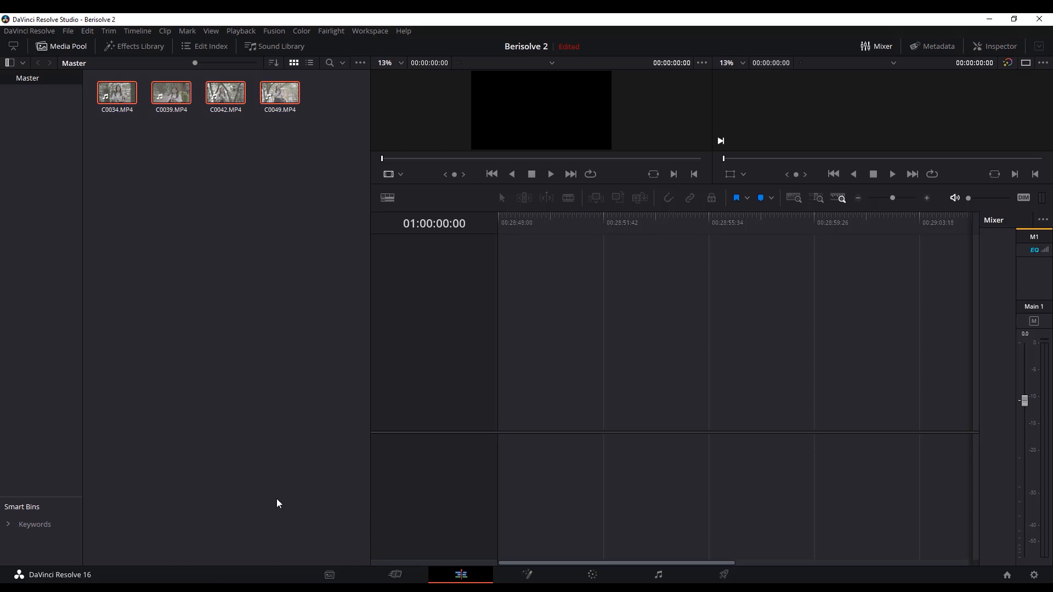
left_click_drag(324, 105, 107, 106)
left_click(276, 256)
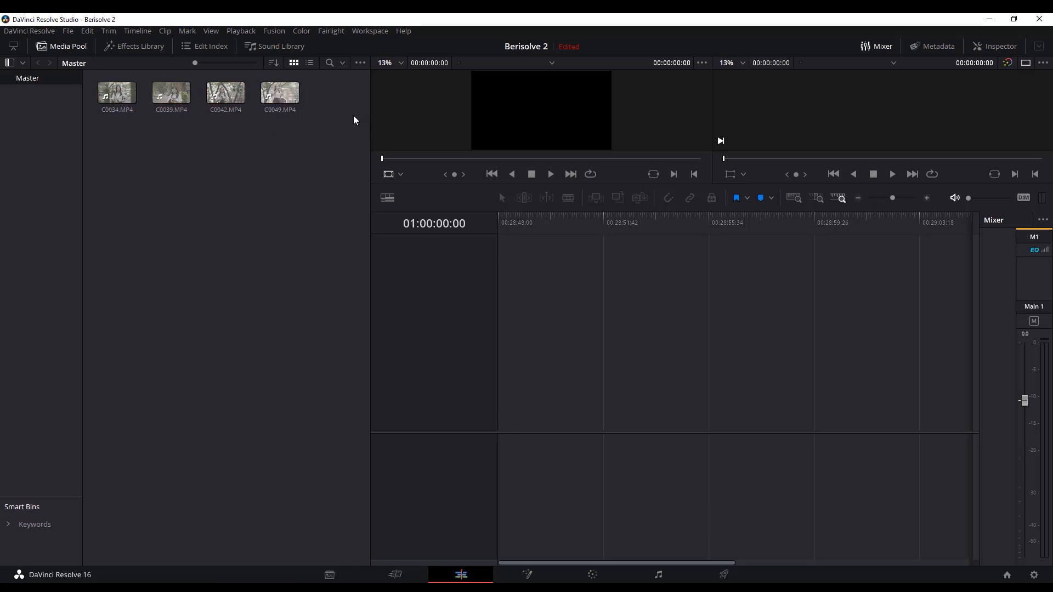
Step: Load C0034.MP4 into the source viewer and narrow the media pool
double_click(116, 97)
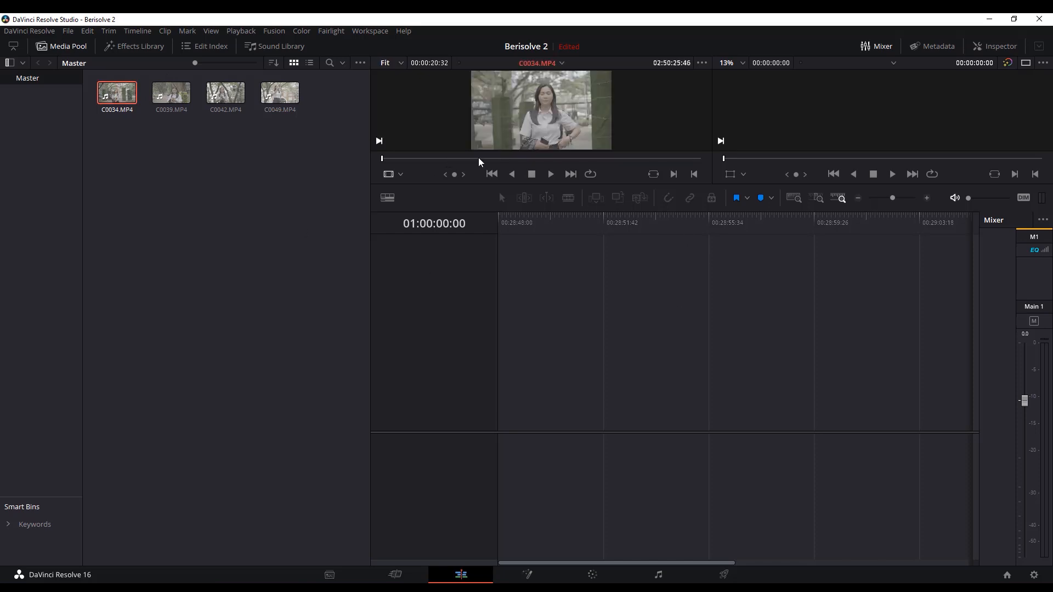
left_click_drag(371, 188, 170, 209)
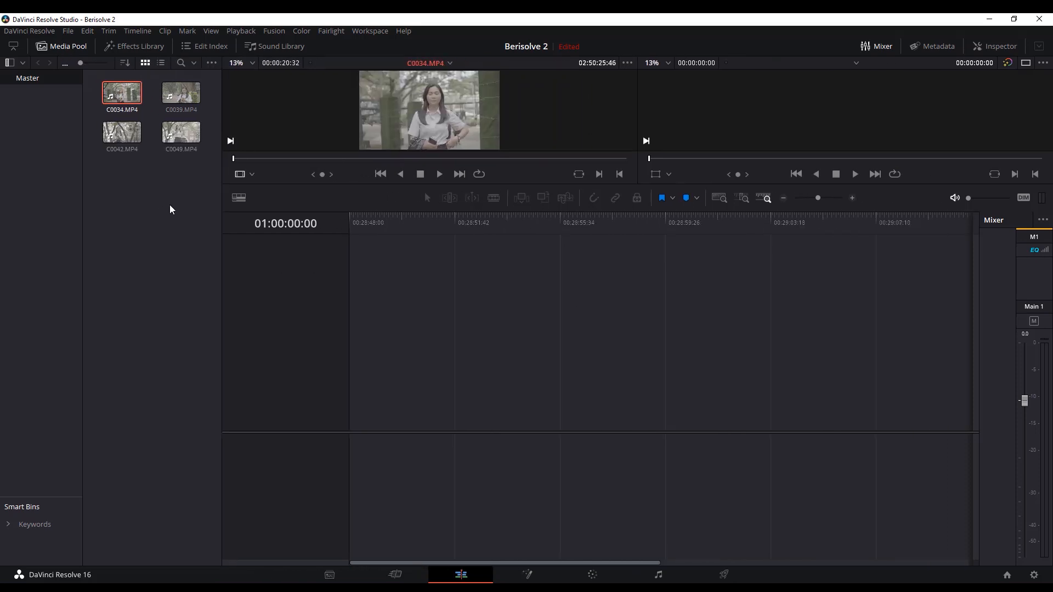
Step: Sort the media pool clips by File Name and switch them to list view
left_click(126, 63)
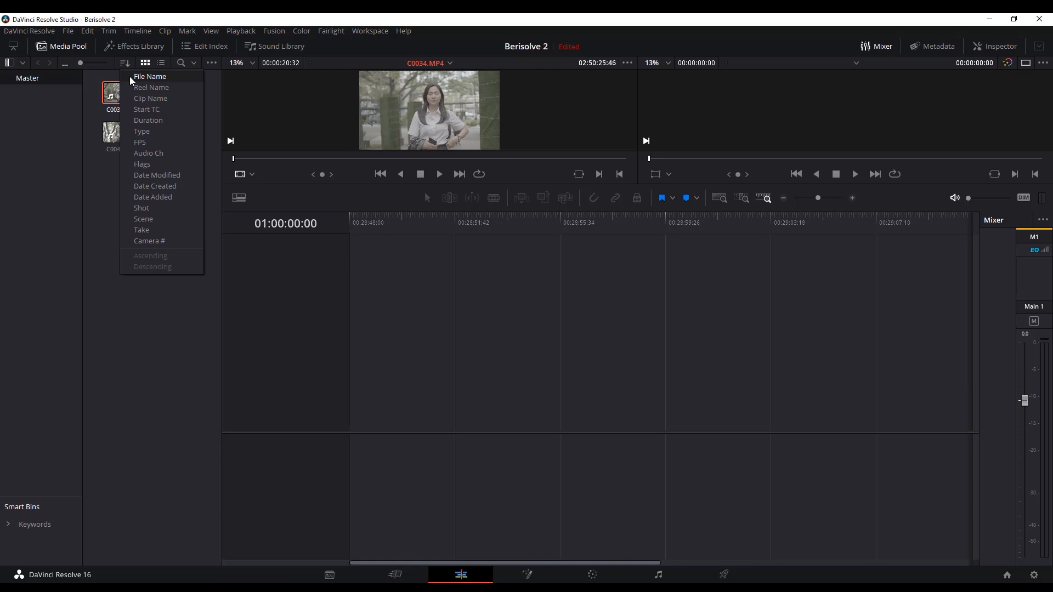
left_click(138, 80)
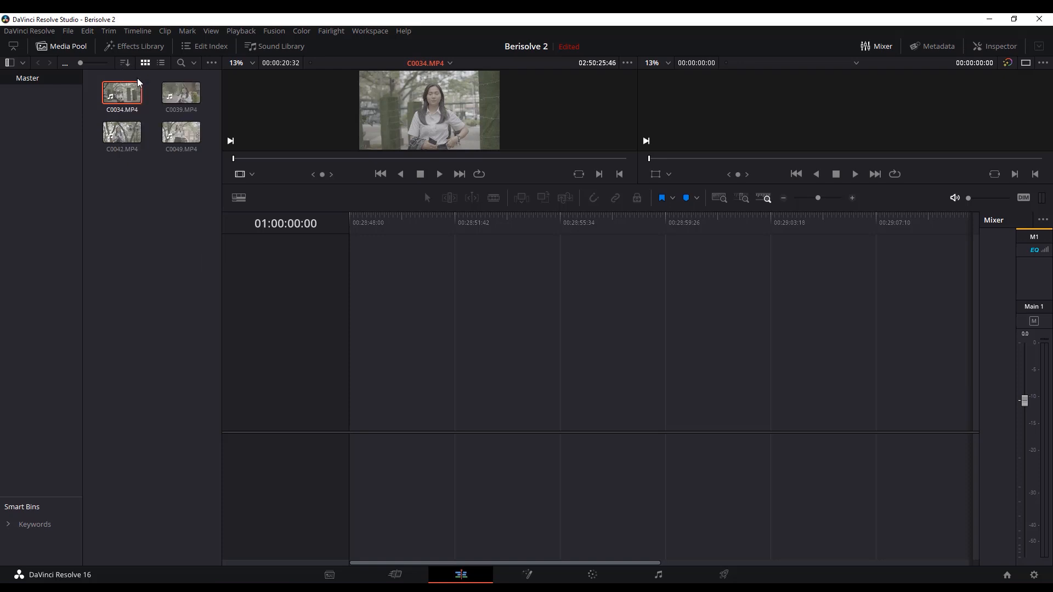
left_click(161, 63)
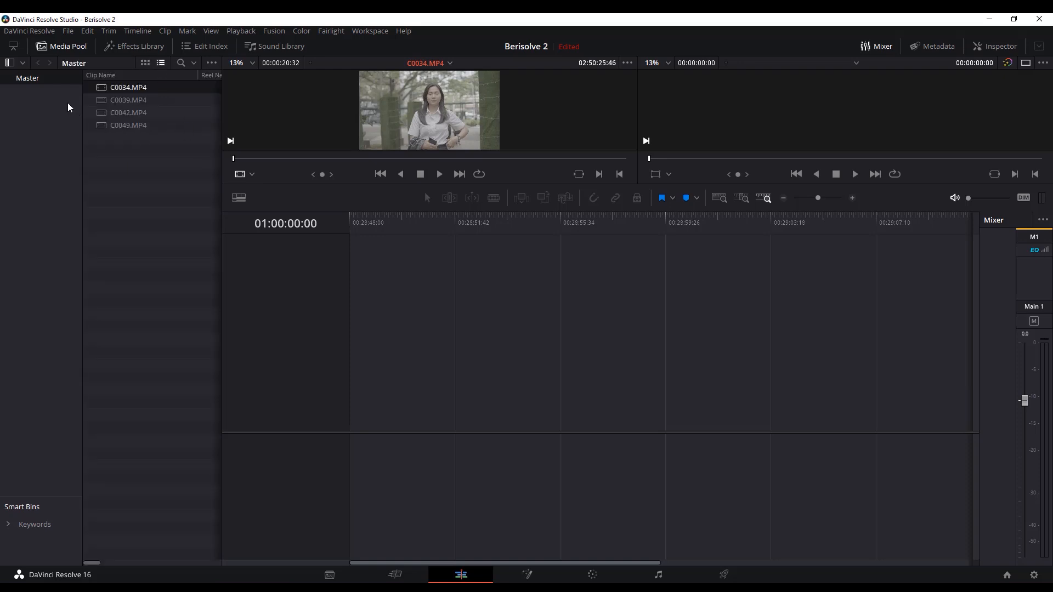
Step: Narrow the bin list and enlarge the source and timeline viewers
left_click_drag(83, 84, 43, 84)
left_click_drag(382, 184, 384, 308)
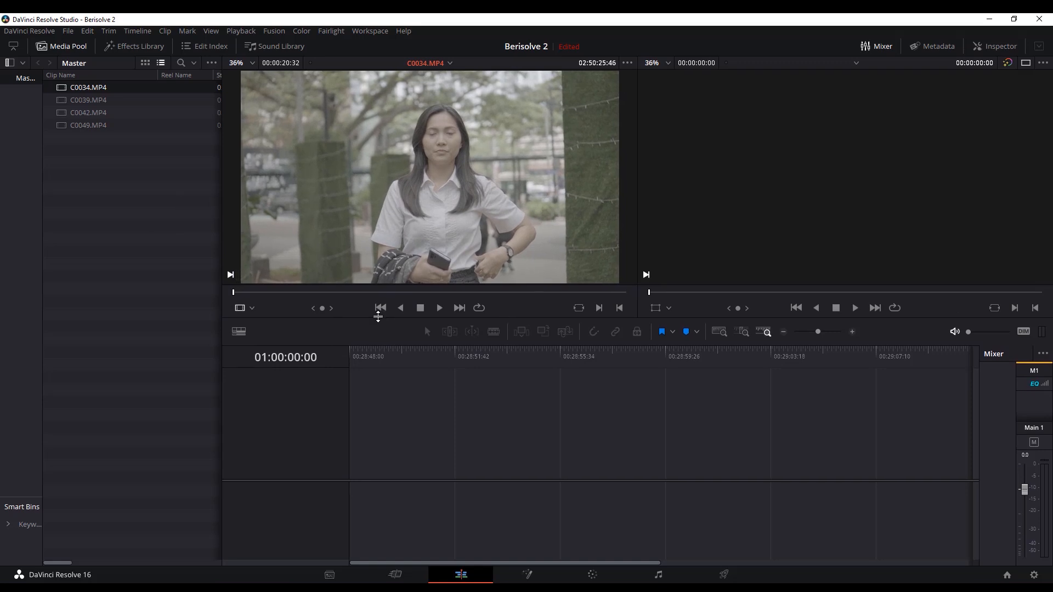
Step: Mark an in point on C0034.MP4 at 02:50:30:33 in the source viewer
left_click_drag(294, 293, 323, 293)
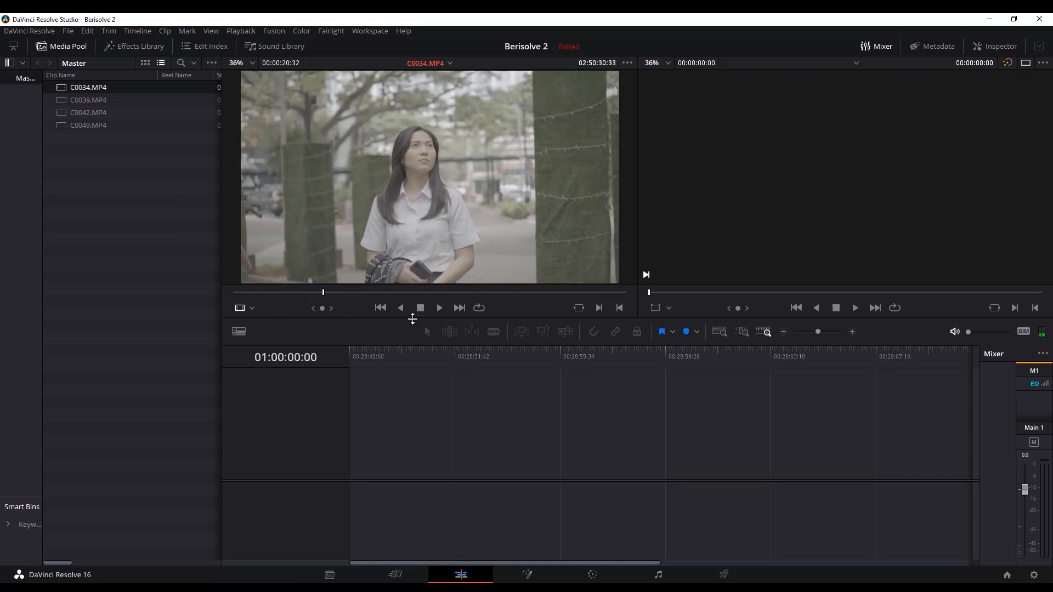
left_click(599, 308)
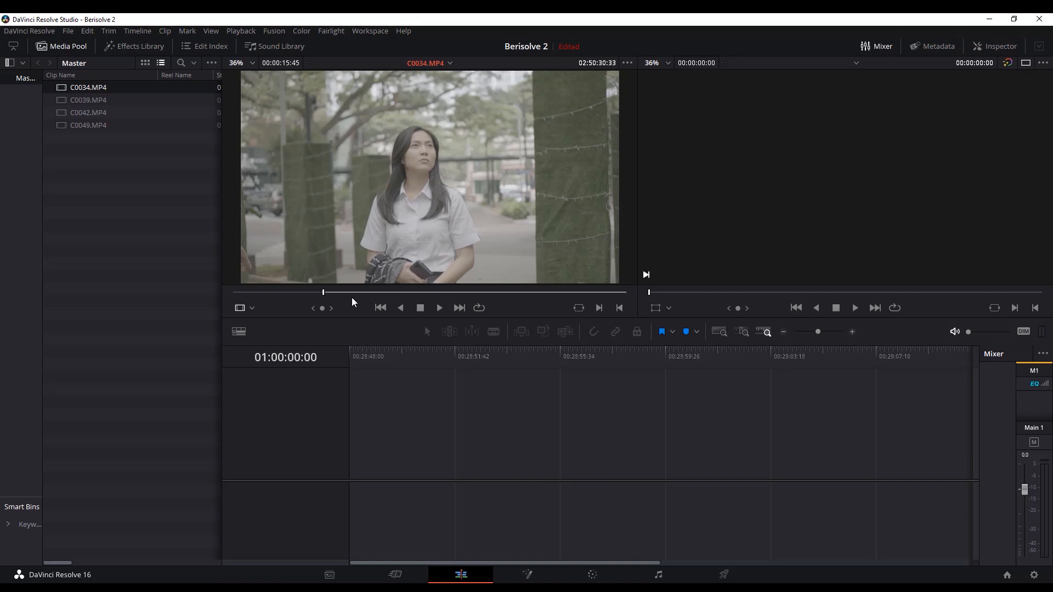
Step: Mark an out point on C0034.MP4 at 02:50:34:13 in the source viewer
key("space")
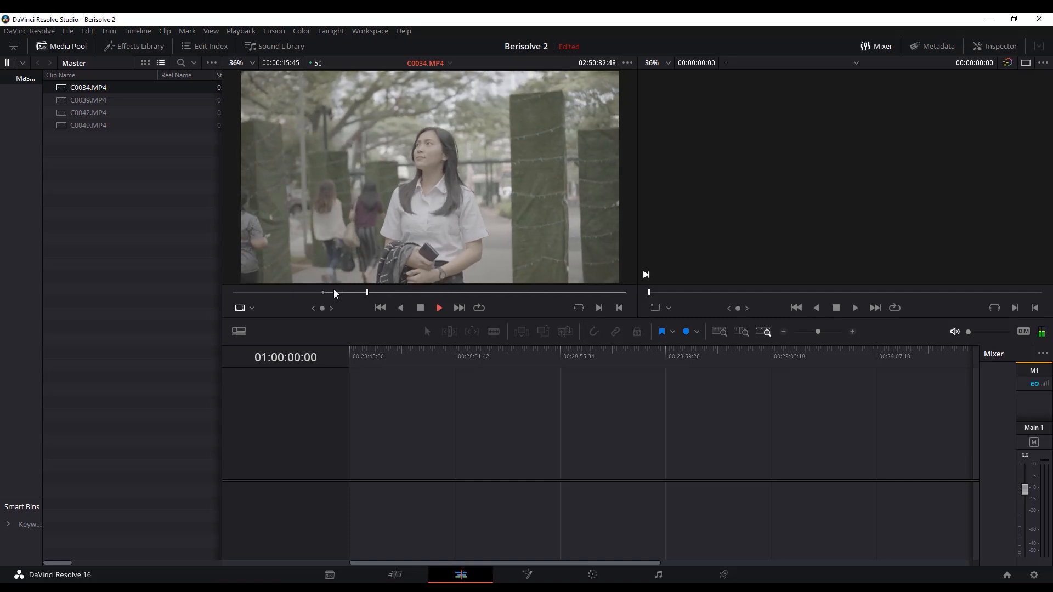
key("space")
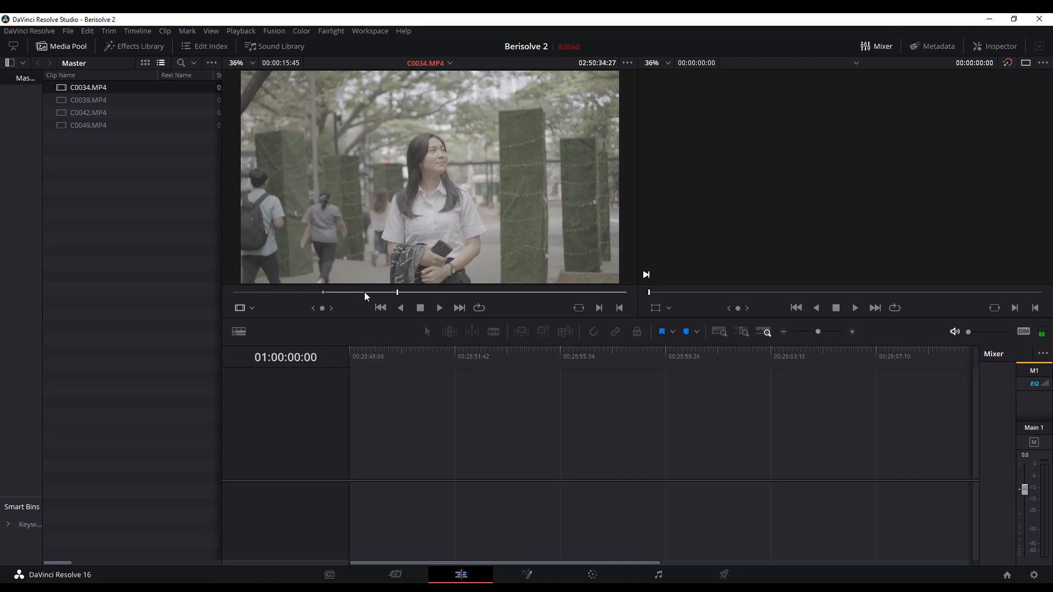
left_click(392, 294)
key("o")
Step: Place only the video of the marked C0034.MP4 section at the start of a new timeline, without its audio
mouse_move(419, 275)
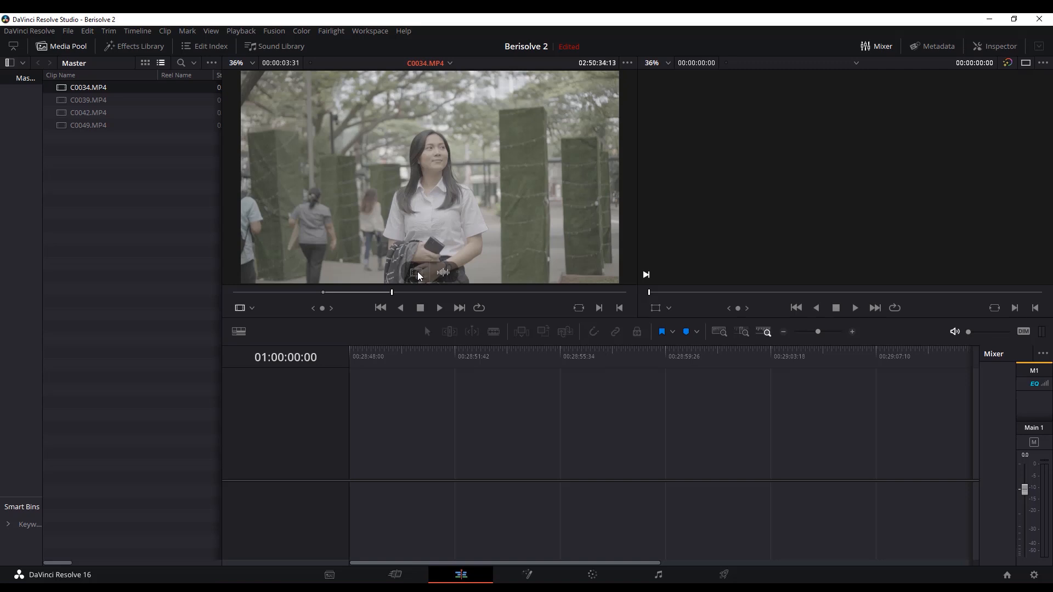
left_click_drag(417, 273, 377, 429)
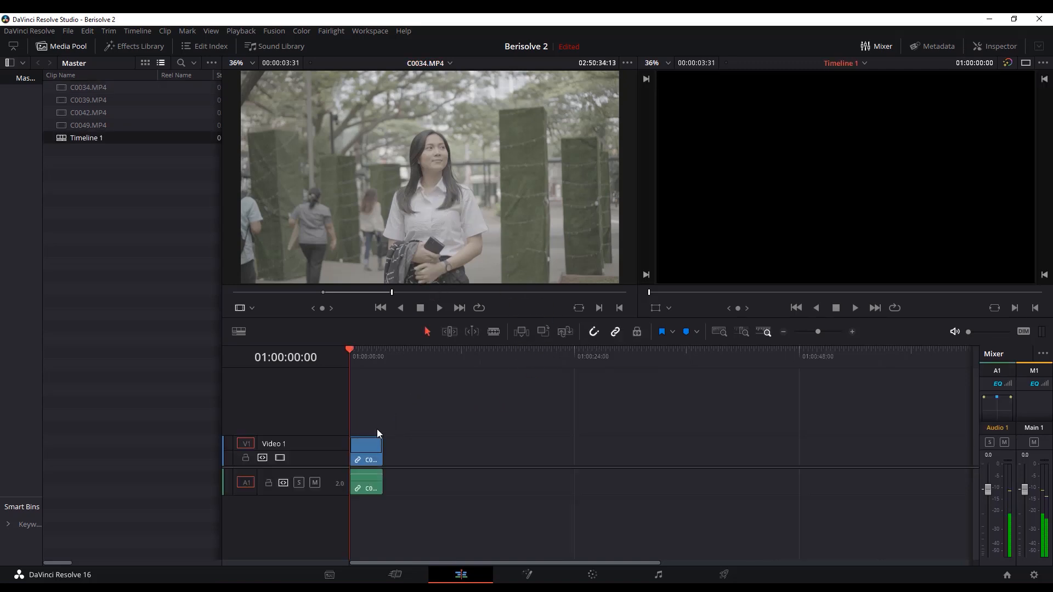
key("ctrl+z")
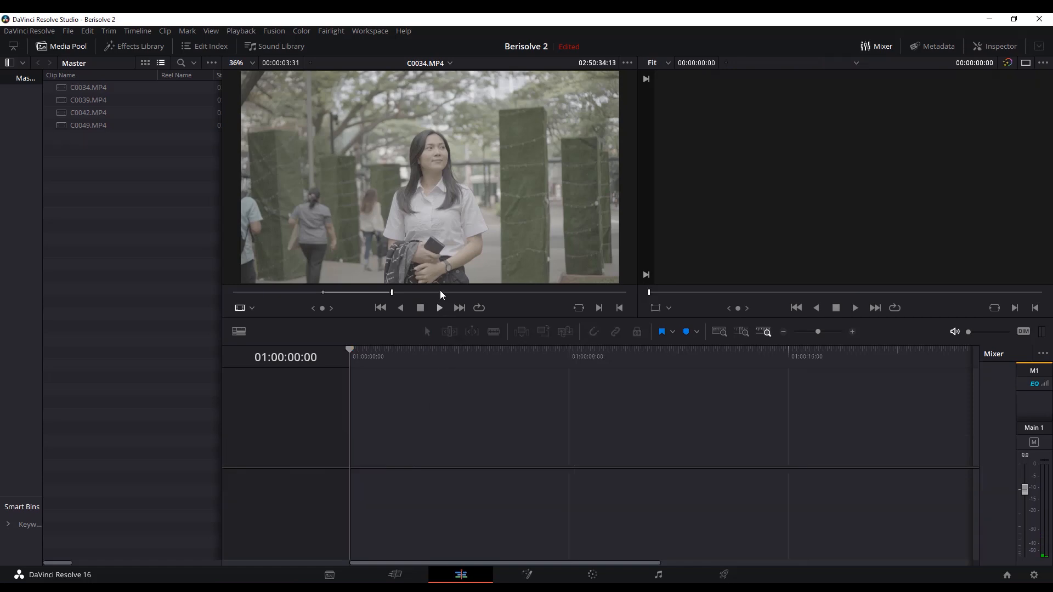
mouse_move(418, 273)
left_click_drag(419, 273, 399, 465)
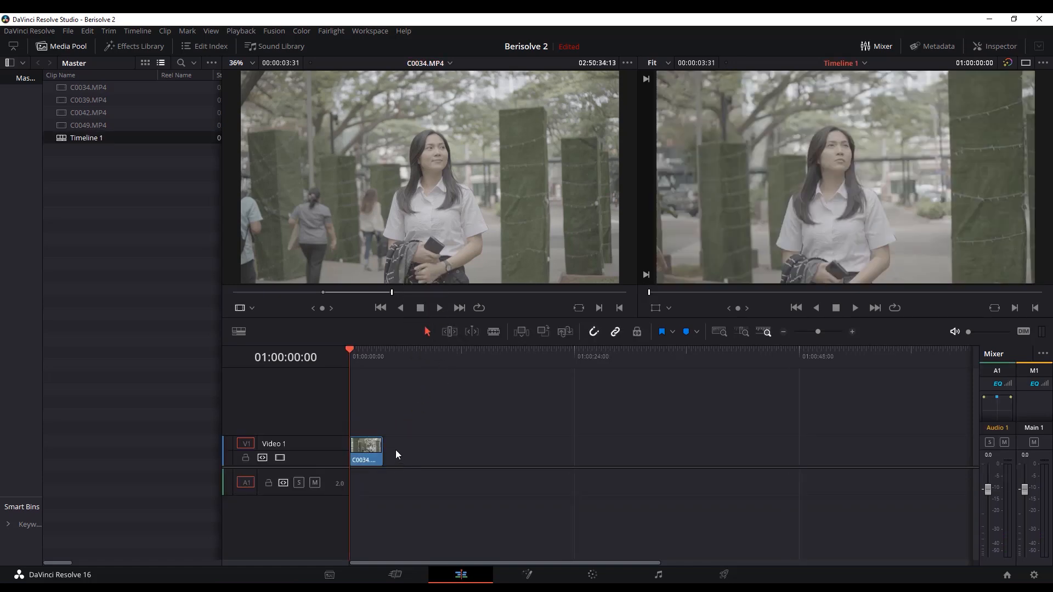
mouse_move(448, 129)
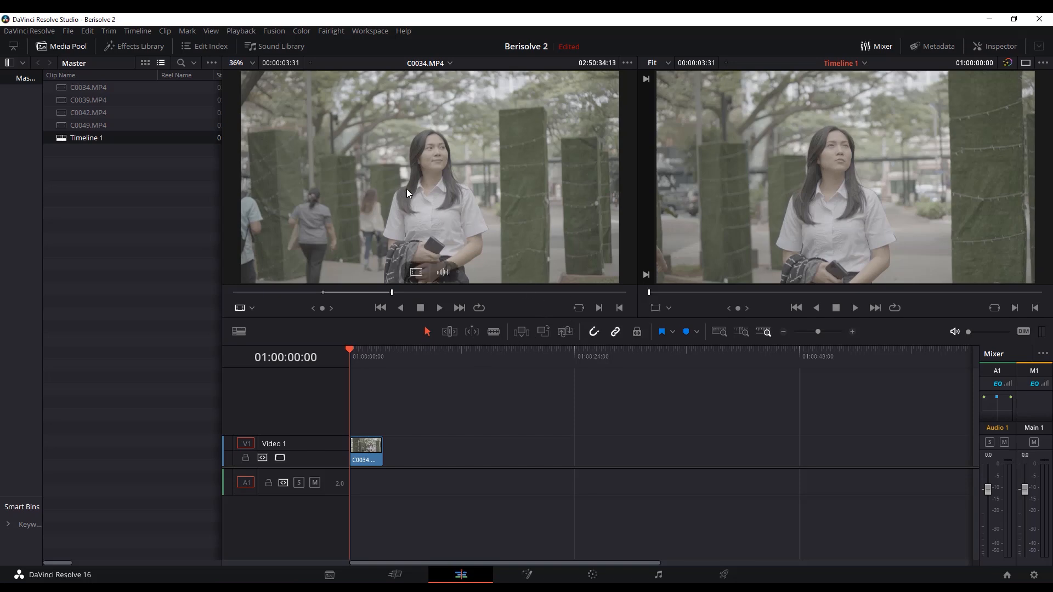
Step: Mark a 00:00:03:23 section of C0039.MP4 ending at 02:52:23:29 and append its video to the timeline
double_click(112, 100)
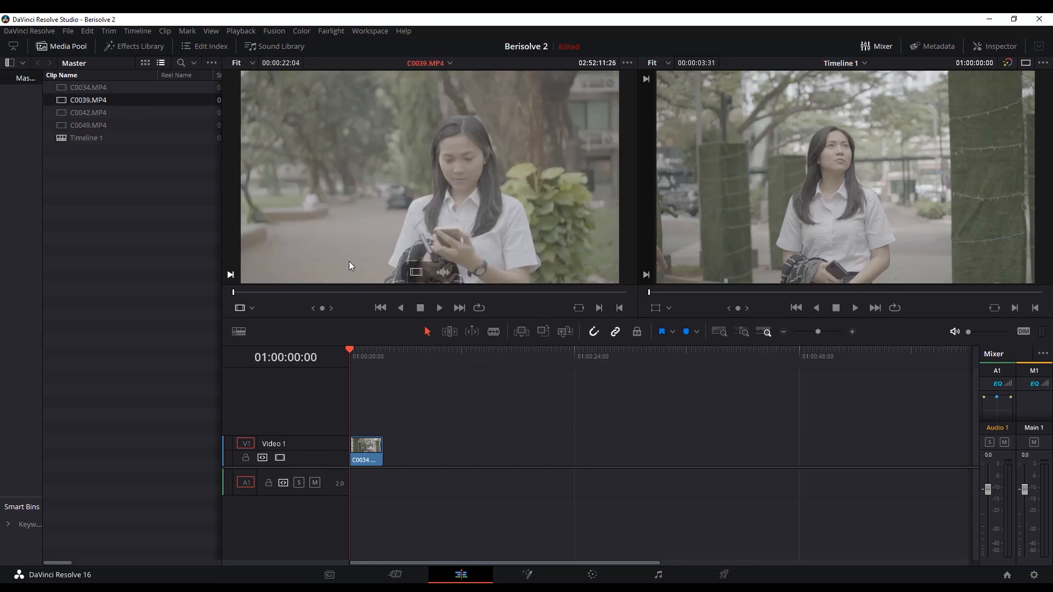
left_click_drag(244, 293, 305, 292)
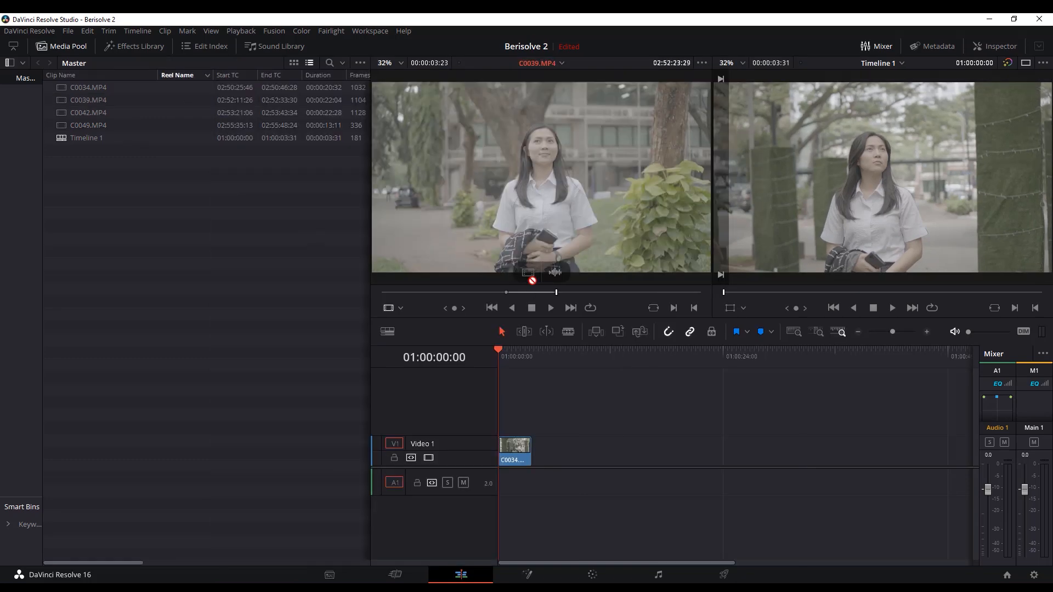
key("shift+F12")
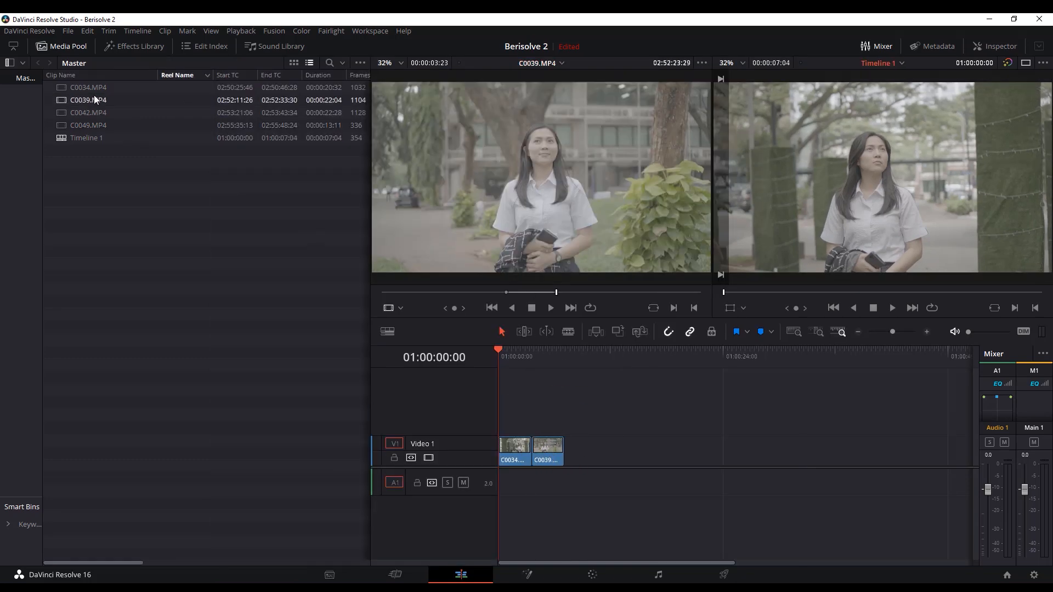
Step: Mark in and out points on C0042.MP4 and append that section's video to the end of the timeline
double_click(104, 112)
left_click_drag(482, 292, 543, 299)
key("i")
left_click(693, 309)
key("shift+F12")
Step: Mark a 00:00:01:18 section of C0049.MP4 ending at 02:55:43:24, add its video after C0042.MP4 and play the result
double_click(80, 124)
key("i")
key("space")
key("space")
left_click(694, 308)
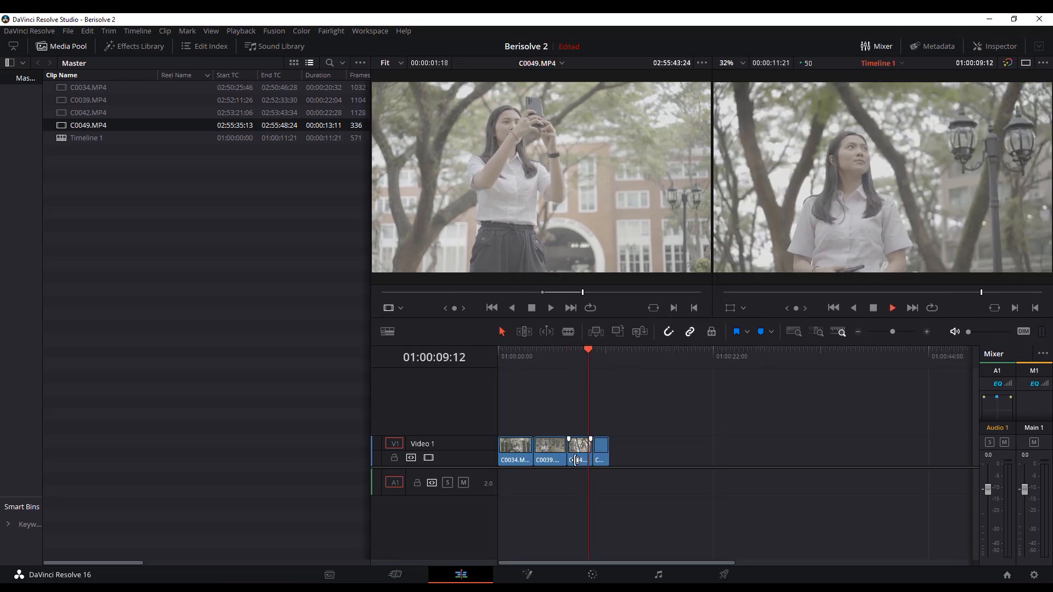
key("space")
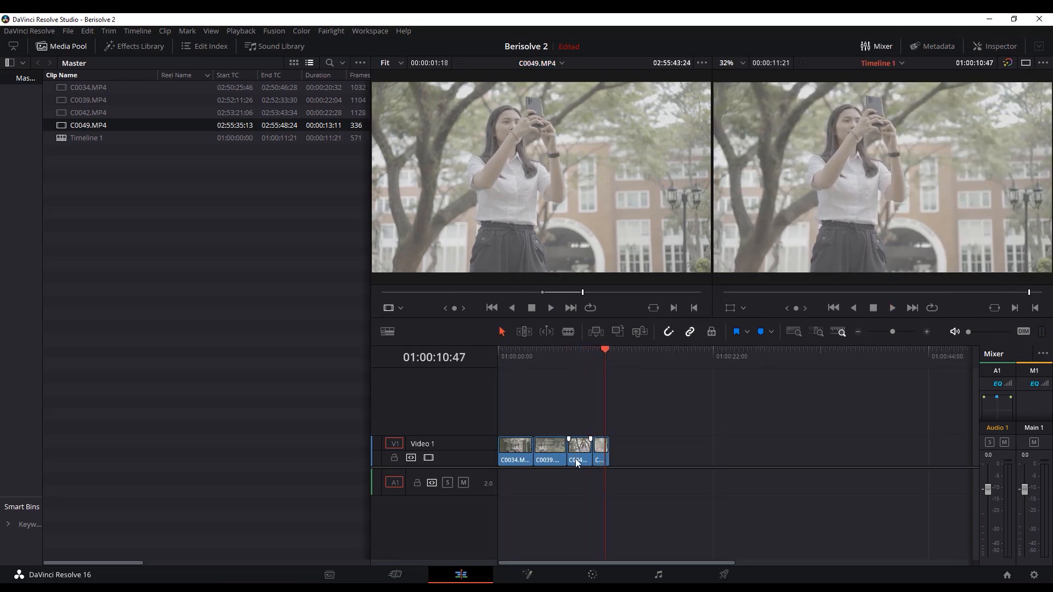
Step: Shift the C0039, C0042 and C0049 clips together about 5 seconds later, leaving a gap after C0034.MP4
scroll(578, 460, "up", 3)
left_click_drag(592, 419, 685, 464)
left_click_drag(607, 452, 660, 445)
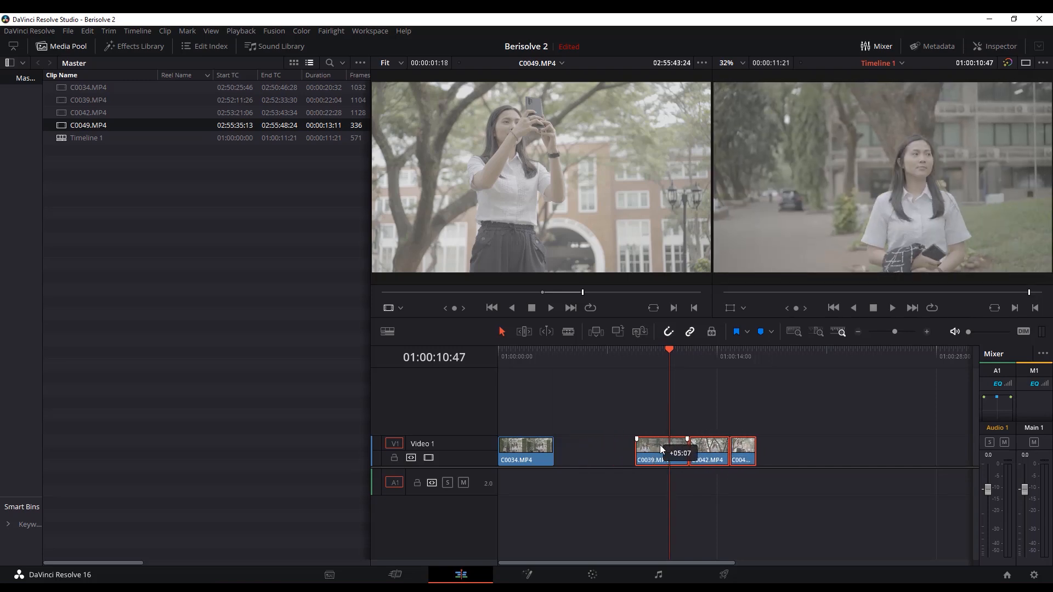
Step: Reduce the clip speed of C0034.MP4 on the timeline and play it from the start
left_click(518, 358)
left_click(535, 453)
right_click(540, 449)
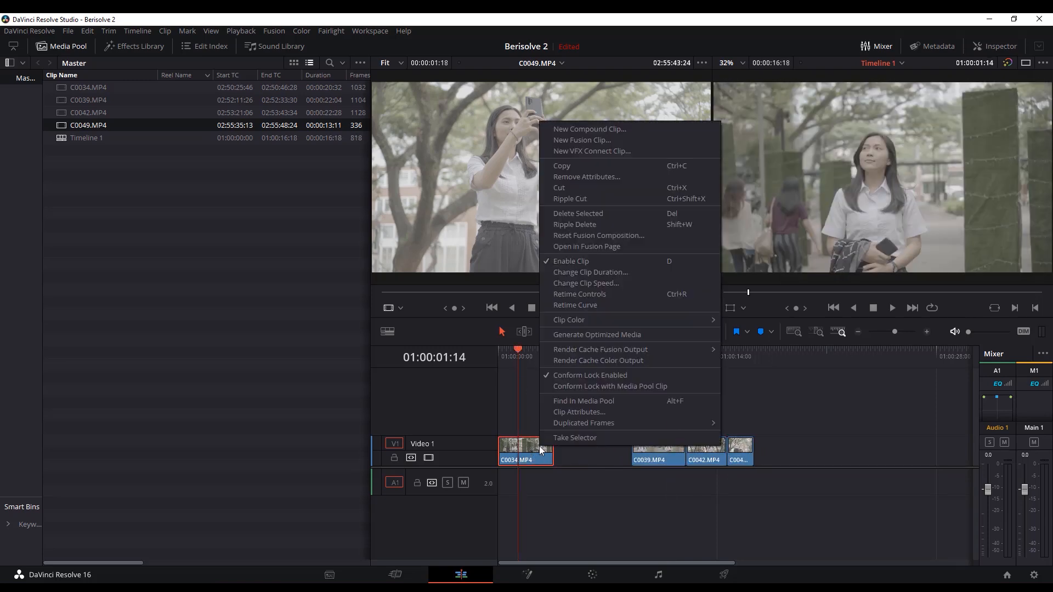
left_click(584, 284)
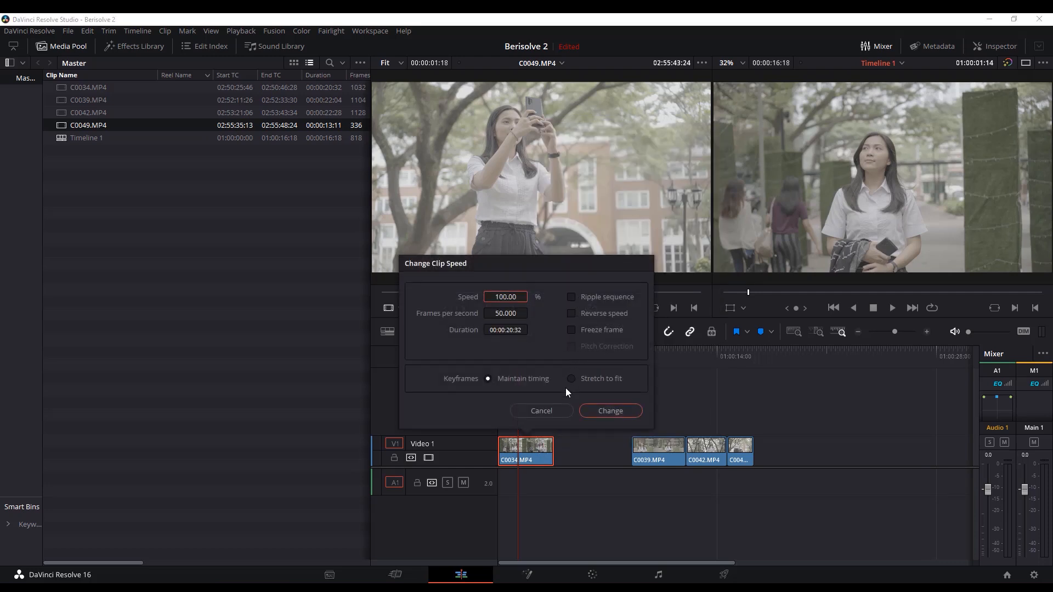
left_click(502, 298)
type("5")
left_click(604, 411)
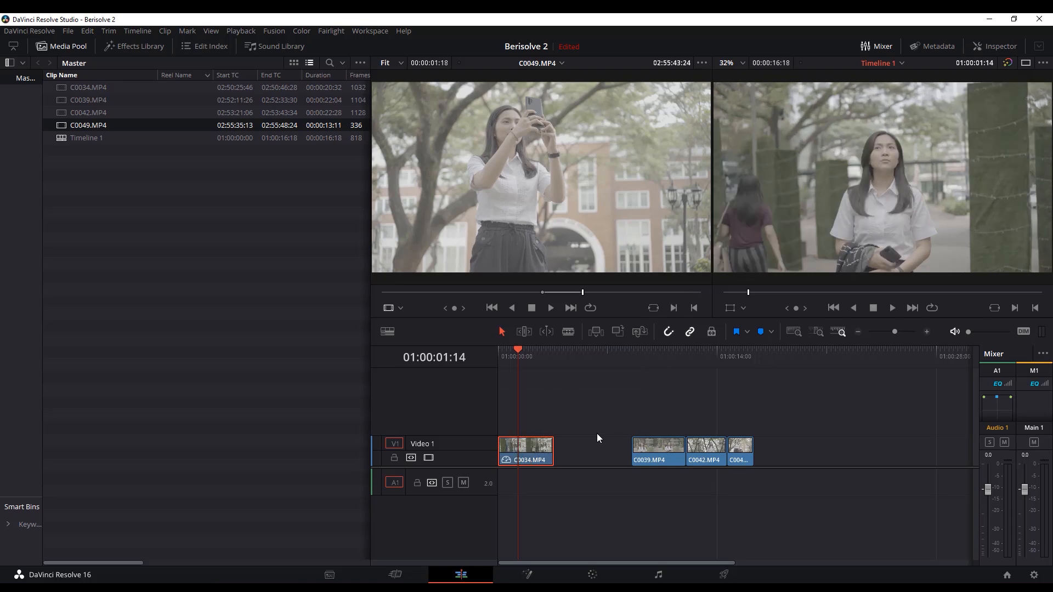
key("Home")
key("space")
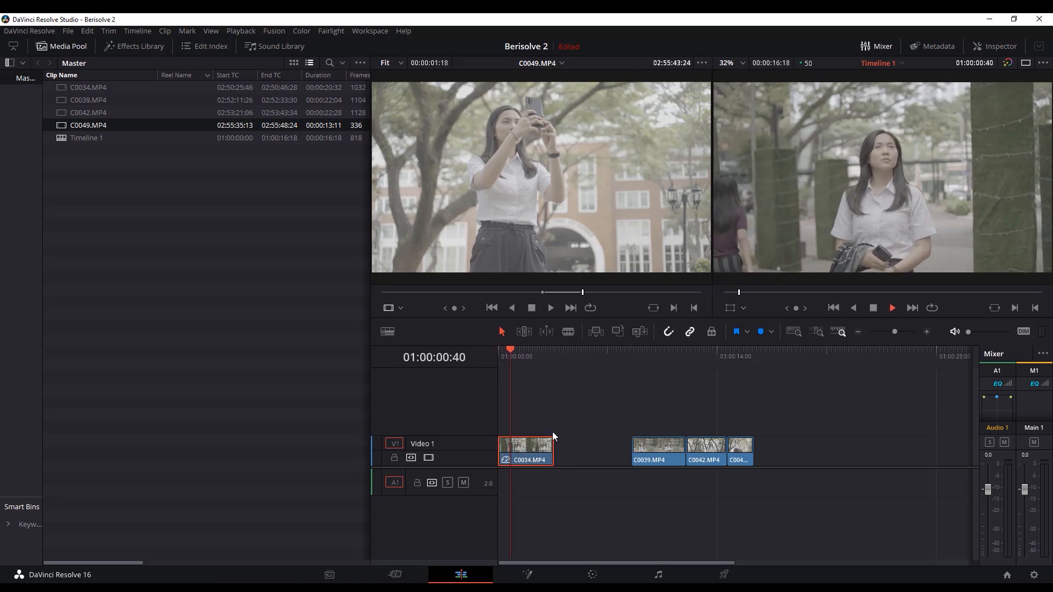
Step: Set C0039.MP4's clip speed to 50%, move it directly against C0034.MP4 and play the two clips
right_click(654, 451)
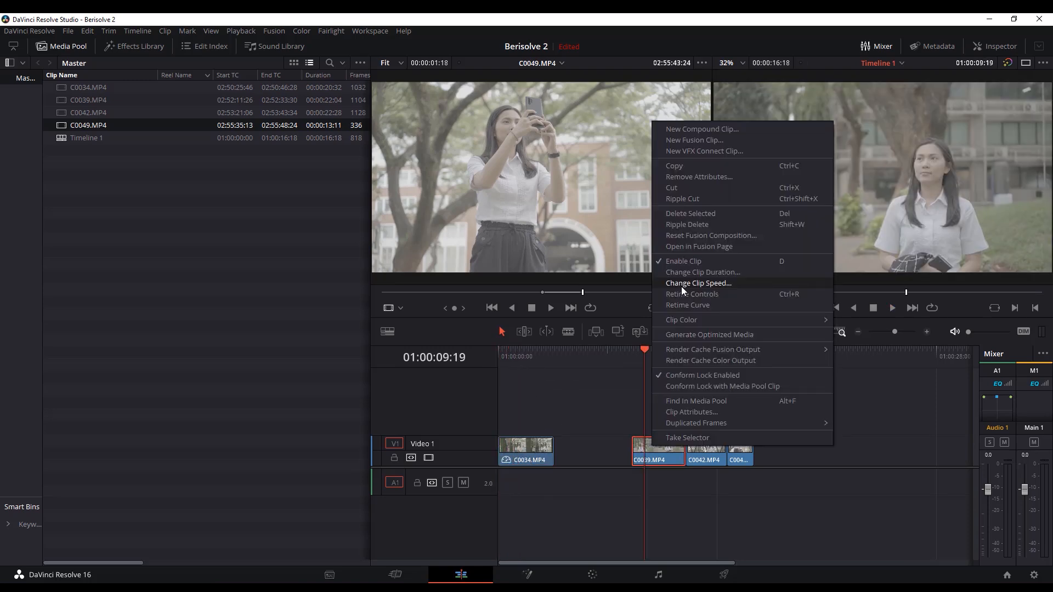
left_click(683, 284)
type("50")
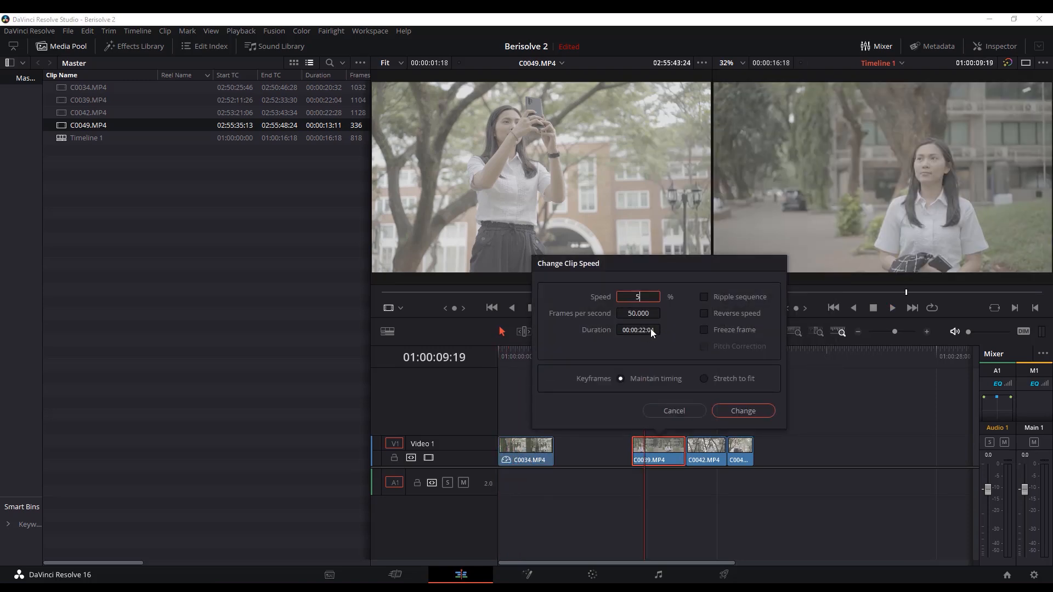
left_click(744, 411)
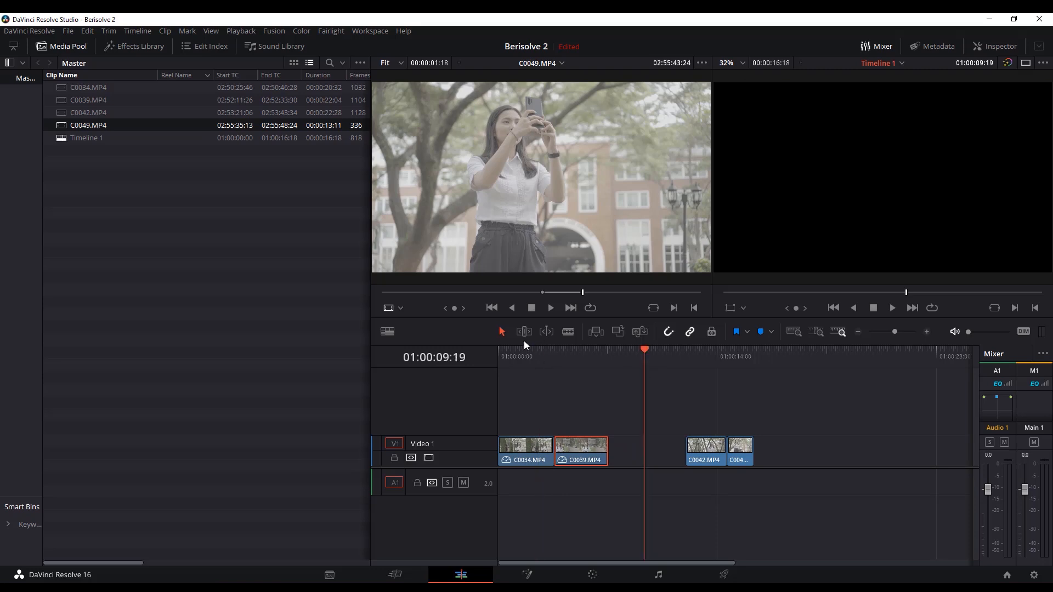
left_click(539, 357)
key("space")
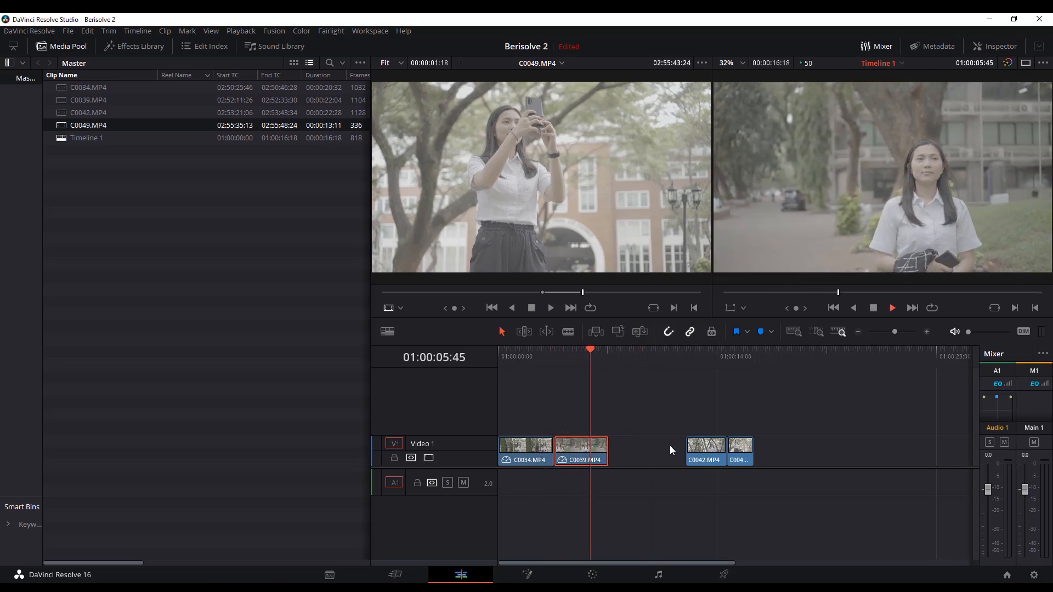
key("space")
Step: Set C0042.MP4's clip speed to 50% with Ripple sequence enabled
mouse_move(710, 447)
left_mouse_down()
mouse_move(641, 448)
mouse_move(710, 448)
left_mouse_up()
key("r")
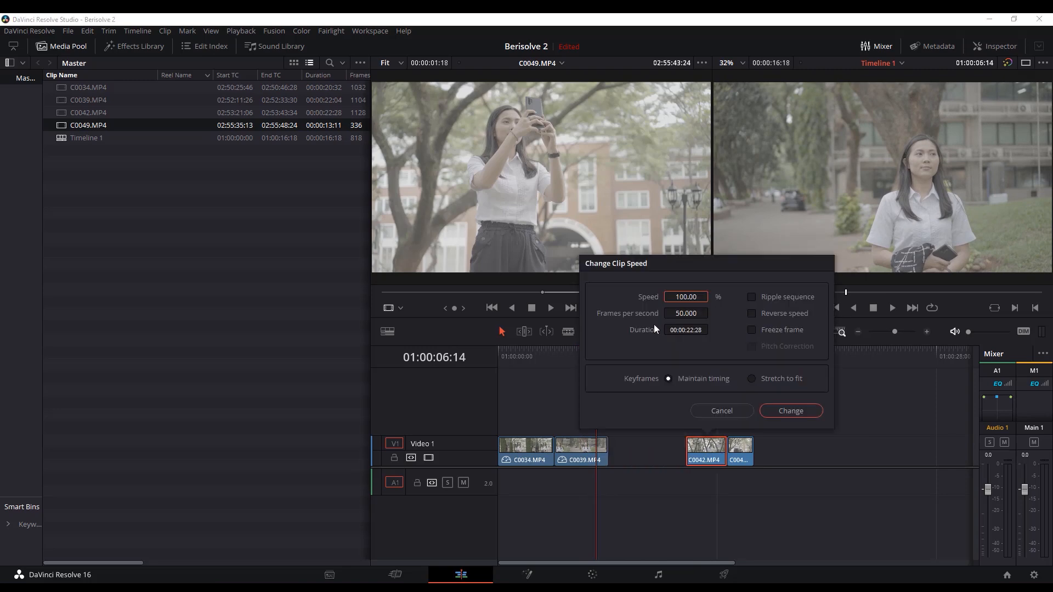
left_click(687, 298)
type("50")
left_click(758, 296)
left_click(785, 412)
Step: Move C0042.MP4 directly after C0039.MP4, trim it shorter and bring C0049.MP4 up against its end
left_click_drag(719, 447, 641, 444)
left_click(492, 360)
left_click_drag(576, 356, 625, 362)
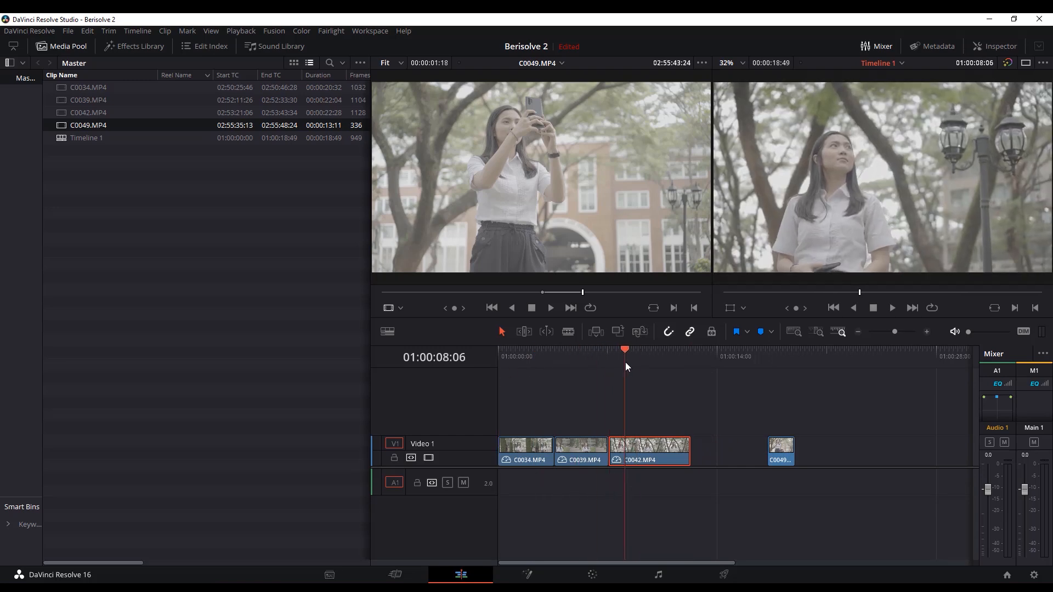
left_click_drag(612, 458, 628, 457)
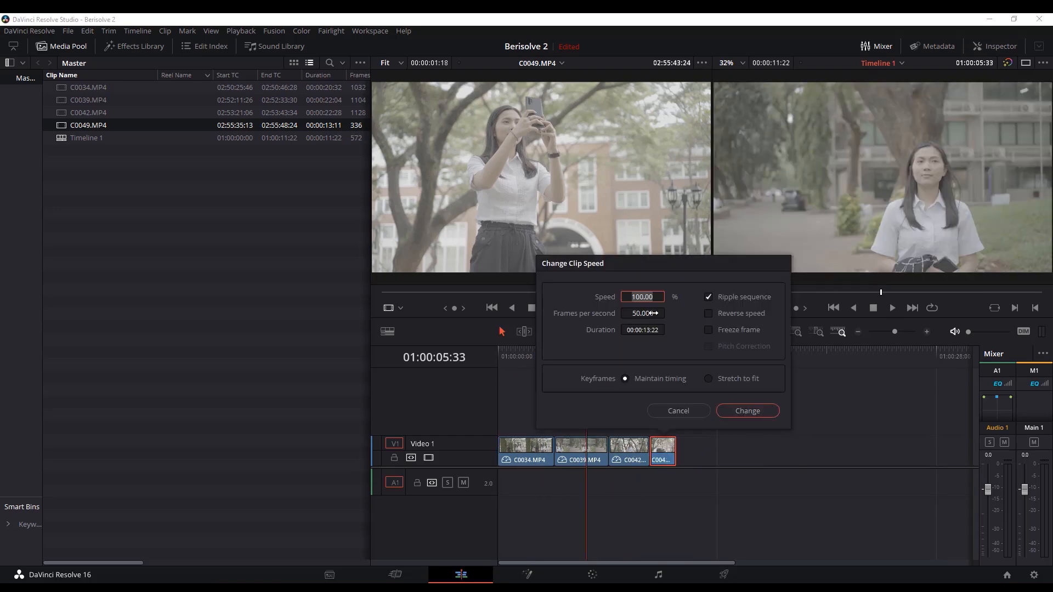
Step: Try setting C0049.MP4's clip speed to 50% with Ripple sequence enabled, and scrub through the slowed clip
type("50")
left_click(746, 413)
left_click_drag(522, 357, 684, 370)
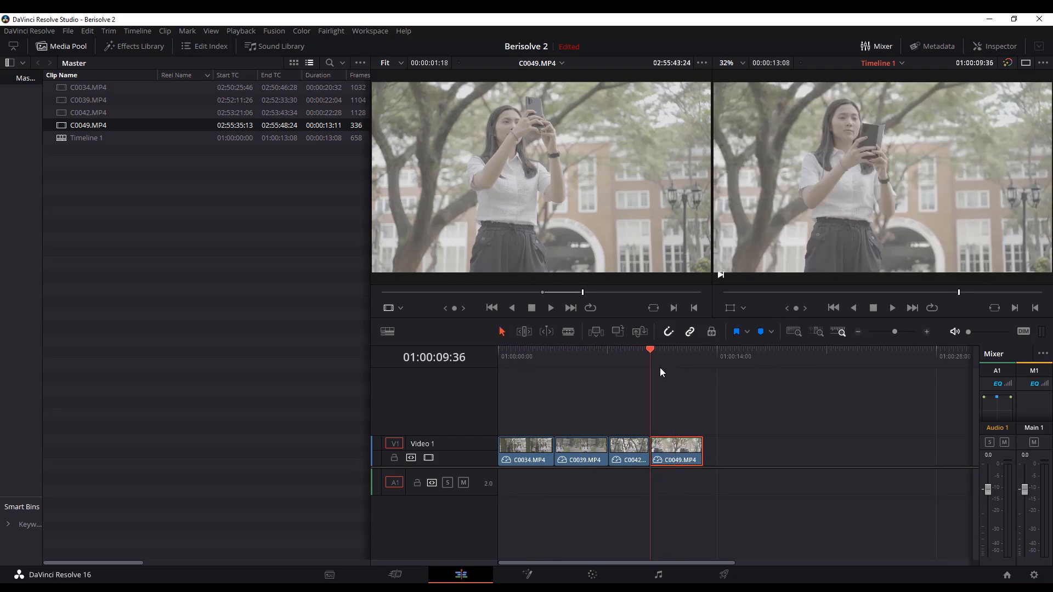
left_click_drag(660, 373, 666, 372)
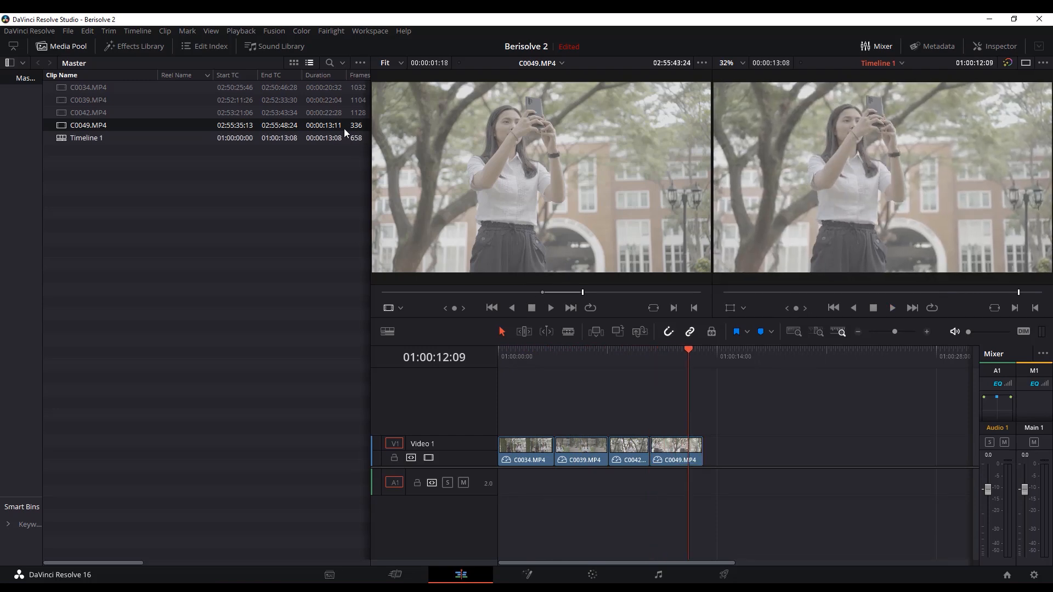
Step: Remove the slowed C0049.MP4 from the timeline, place its marked video section again after C0042.MP4 and play it
scroll(330, 123, "right", 5)
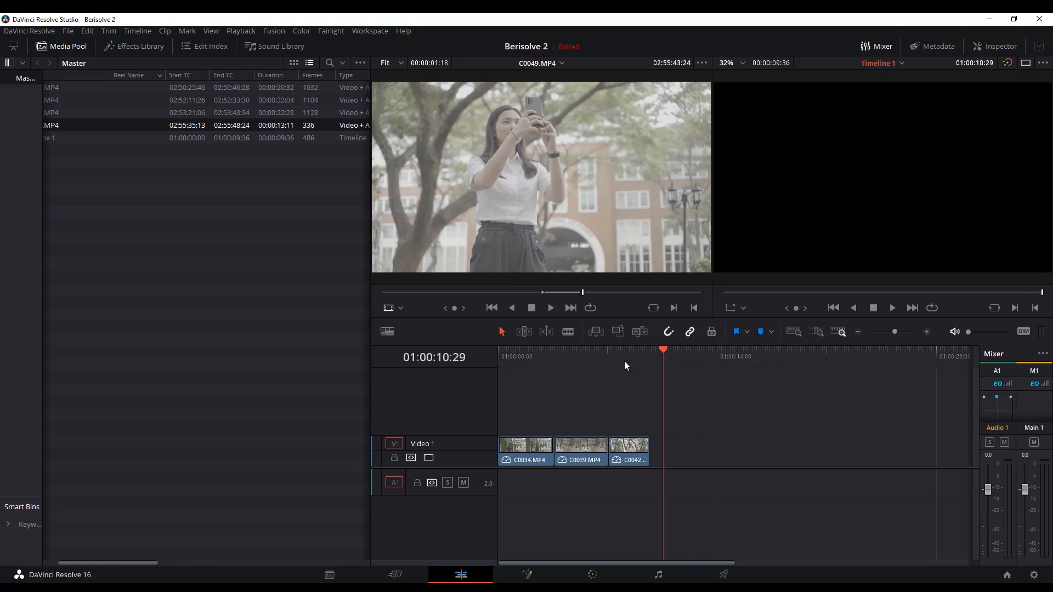
left_click(627, 361)
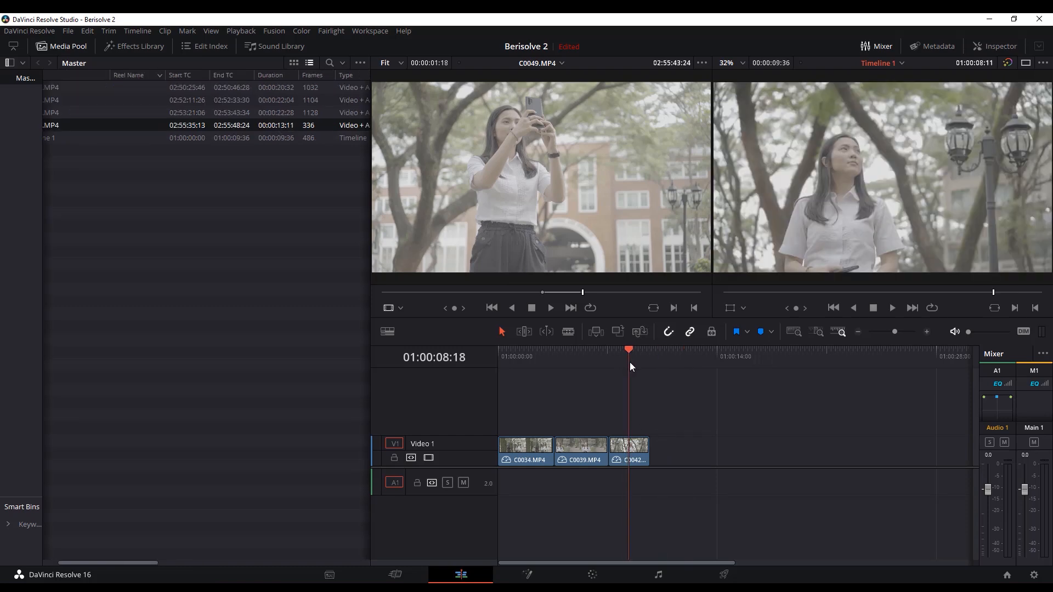
left_click(99, 130)
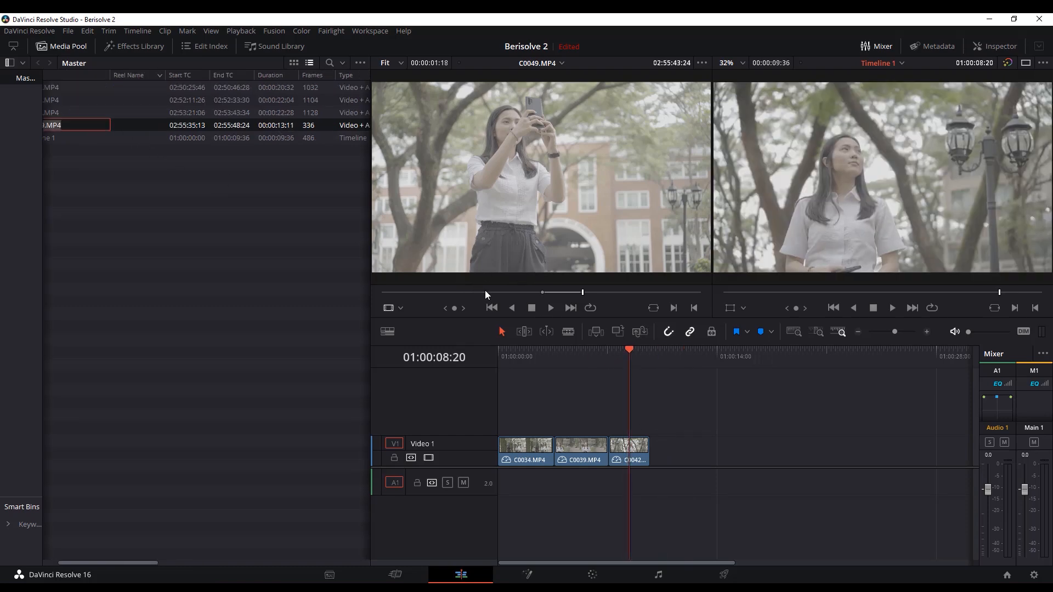
left_click_drag(528, 272, 671, 453)
key("space")
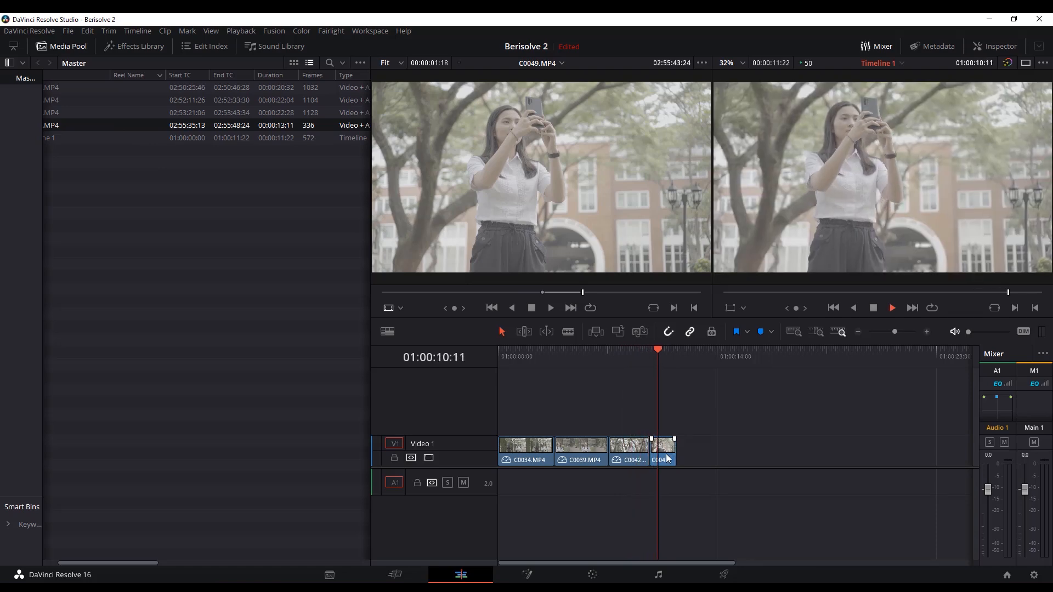
key("space")
Step: Set the render cache mode to Smart and play through the timeline clips
left_click(132, 31)
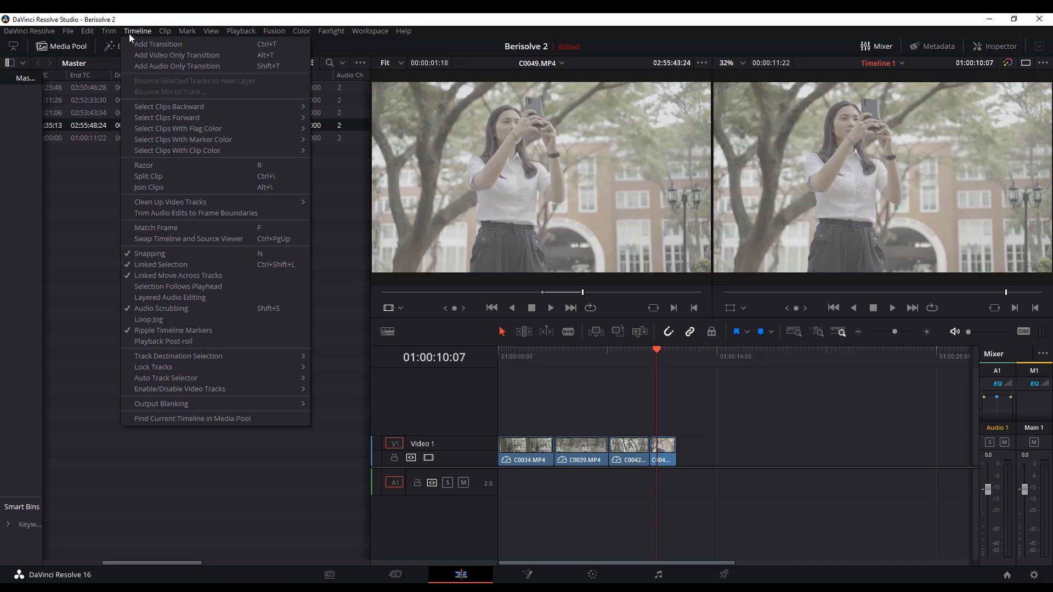
mouse_move(245, 31)
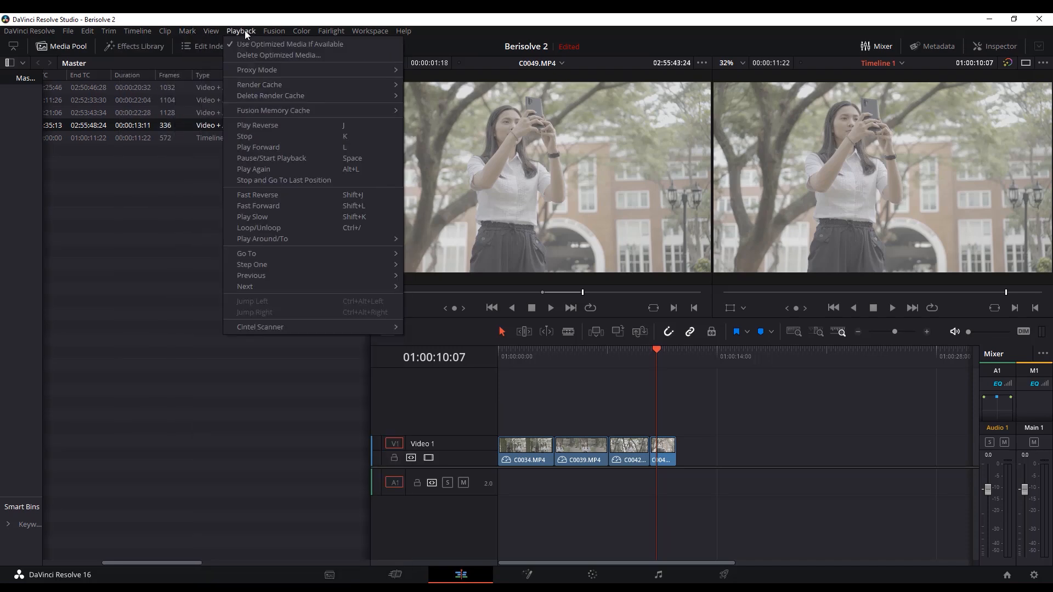
mouse_move(296, 87)
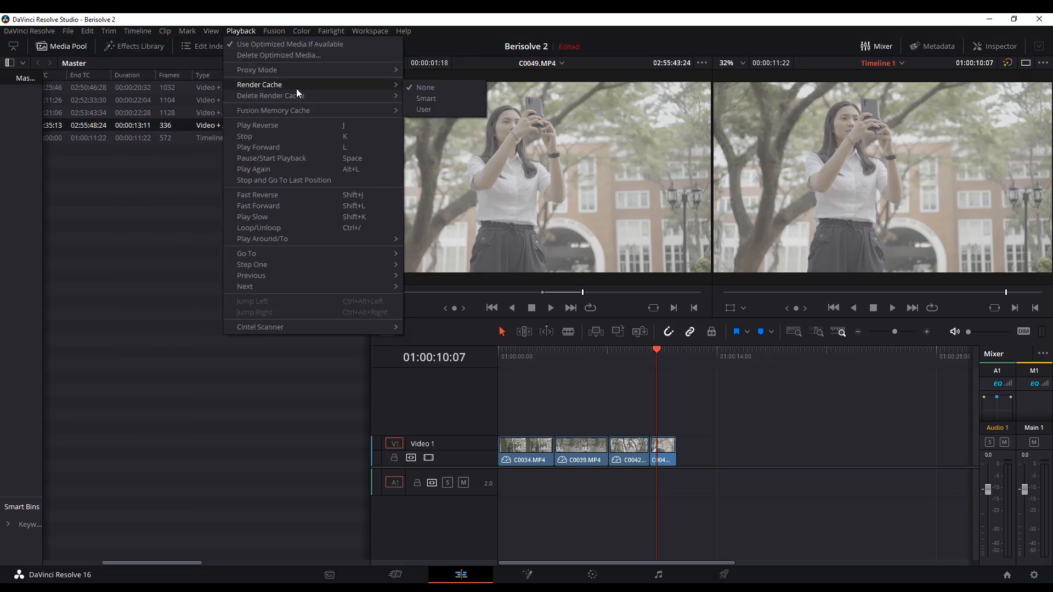
left_click(442, 98)
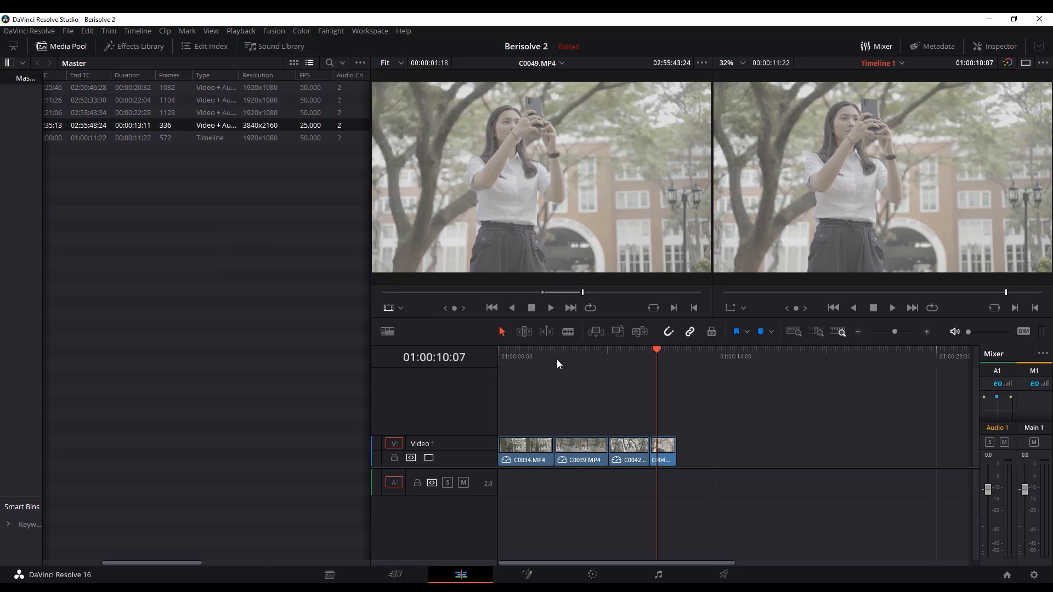
mouse_move(535, 351)
left_mouse_down()
mouse_move(502, 350)
mouse_move(536, 350)
left_mouse_up()
key("space")
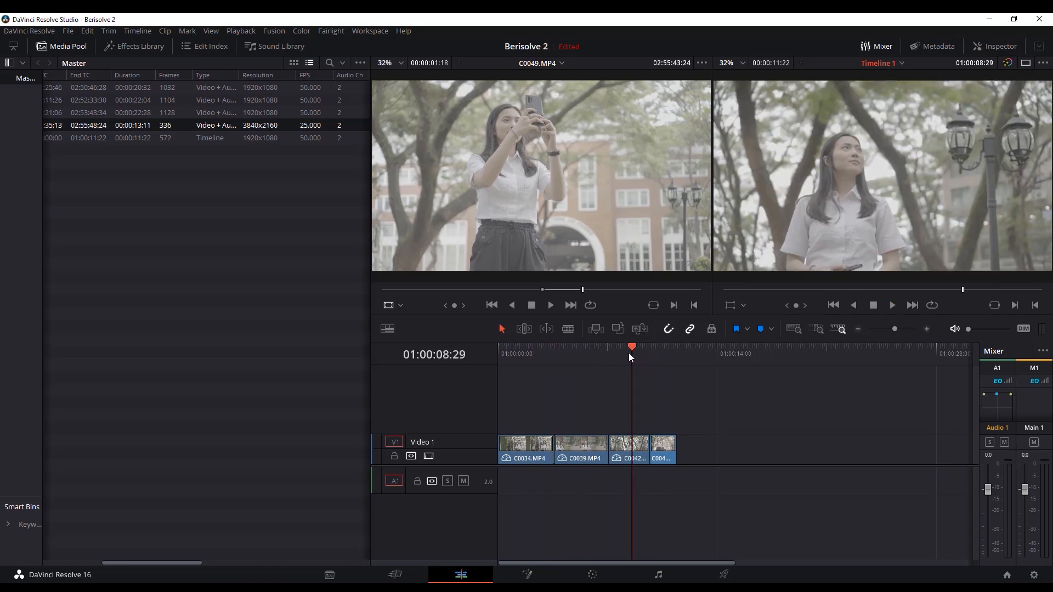
Step: Place ES_After The Rain - Silver Maple.mp3 from the Preset folder on the audio track at the timeline's start and play from there
mouse_move(538, 356)
left_mouse_down()
mouse_move(630, 364)
mouse_move(516, 363)
mouse_move(555, 365)
mouse_move(541, 366)
left_mouse_up()
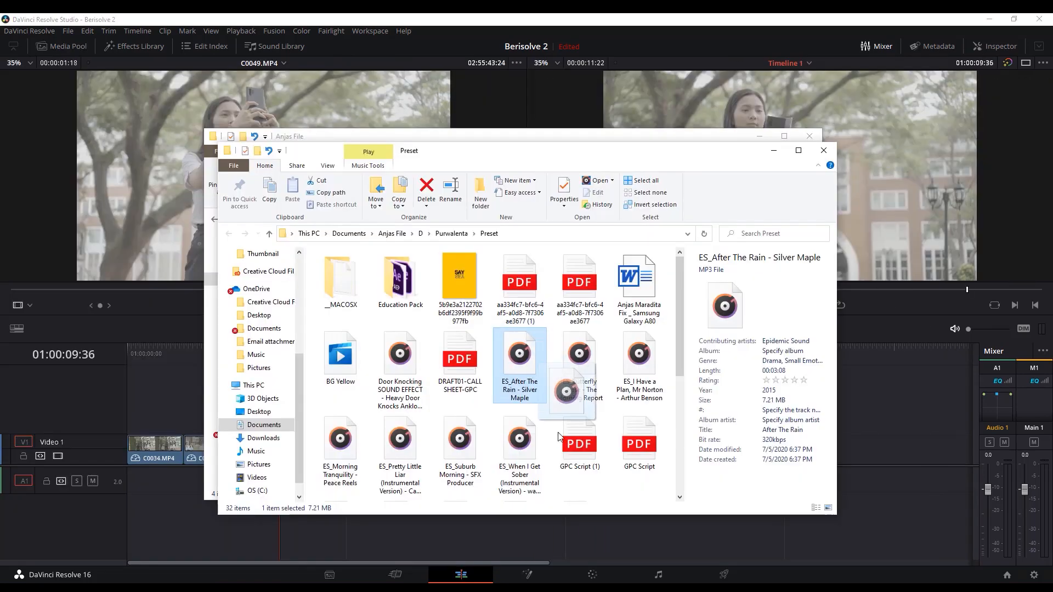
left_click_drag(520, 356, 123, 506)
scroll(549, 354, "down", 3)
scroll(550, 347, "up", 5)
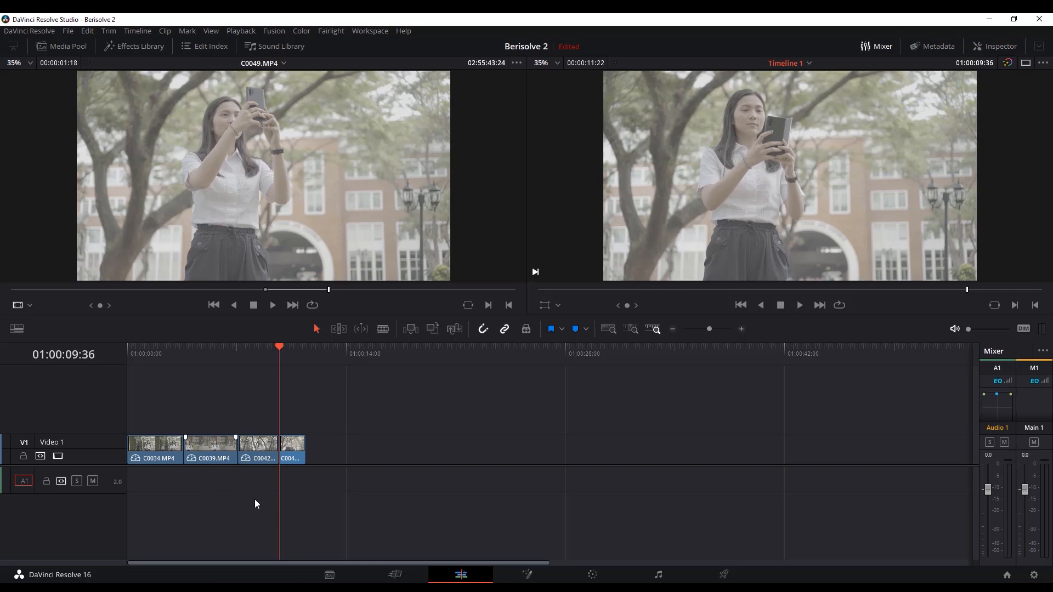
left_click(316, 566)
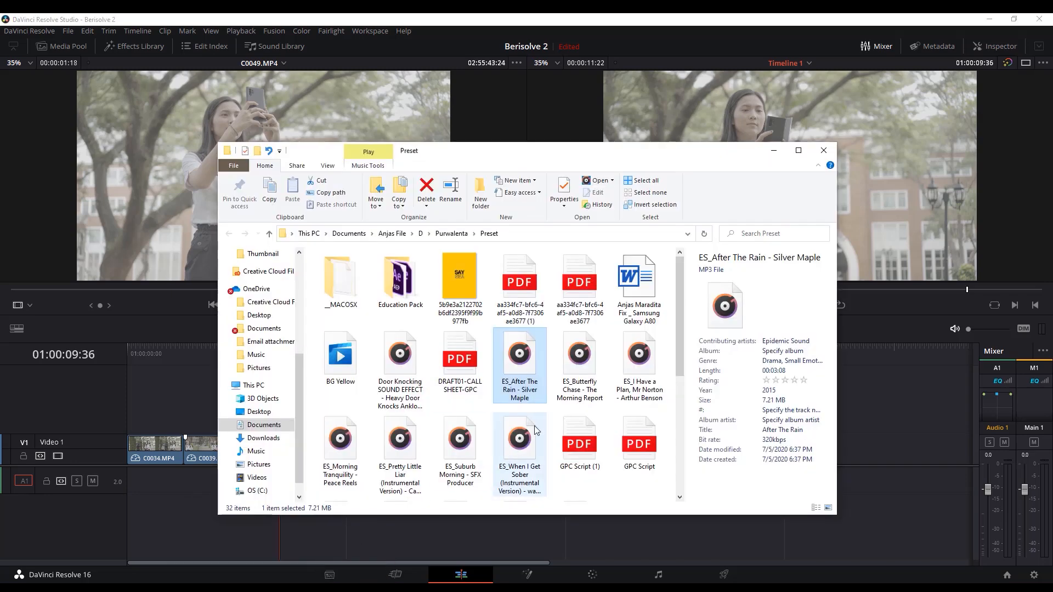
left_click_drag(520, 359, 134, 485)
key("Home")
key("space")
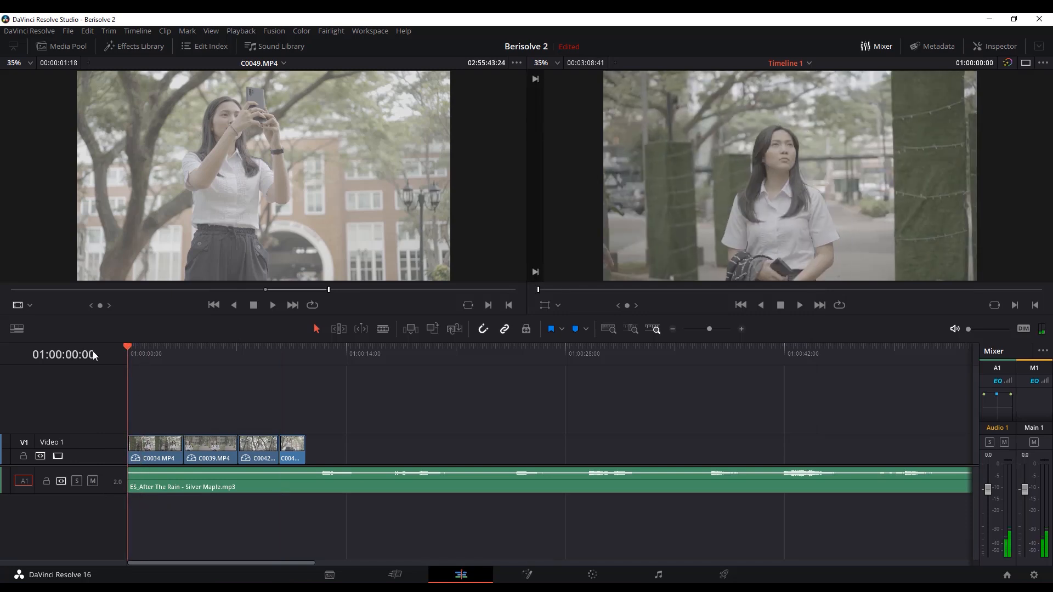
key("space")
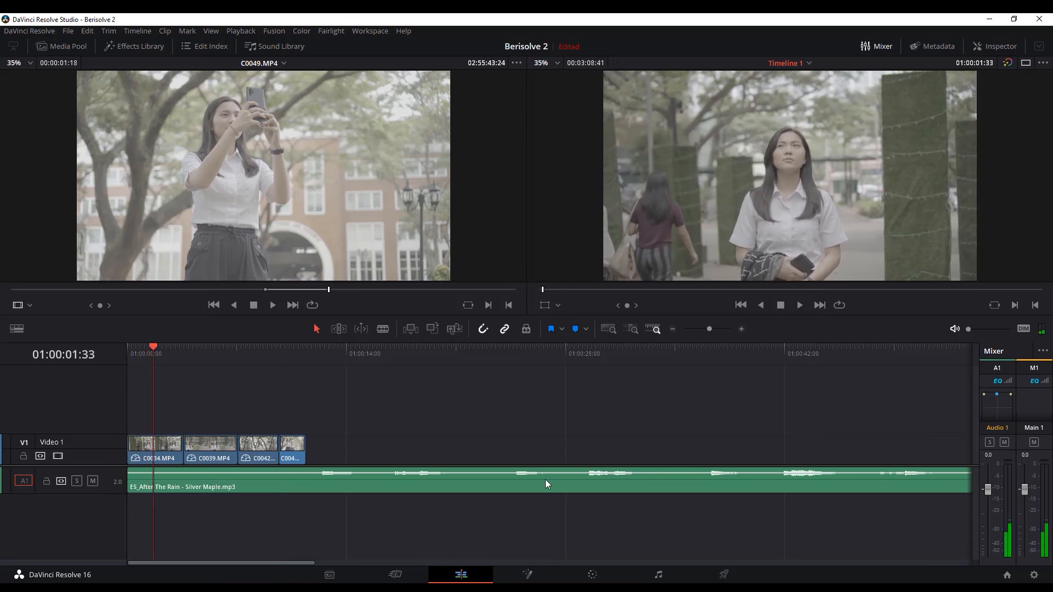
Step: Set the monitoring volume to about -10 dB and play the timeline to listen to the music
left_click_drag(968, 329, 997, 330)
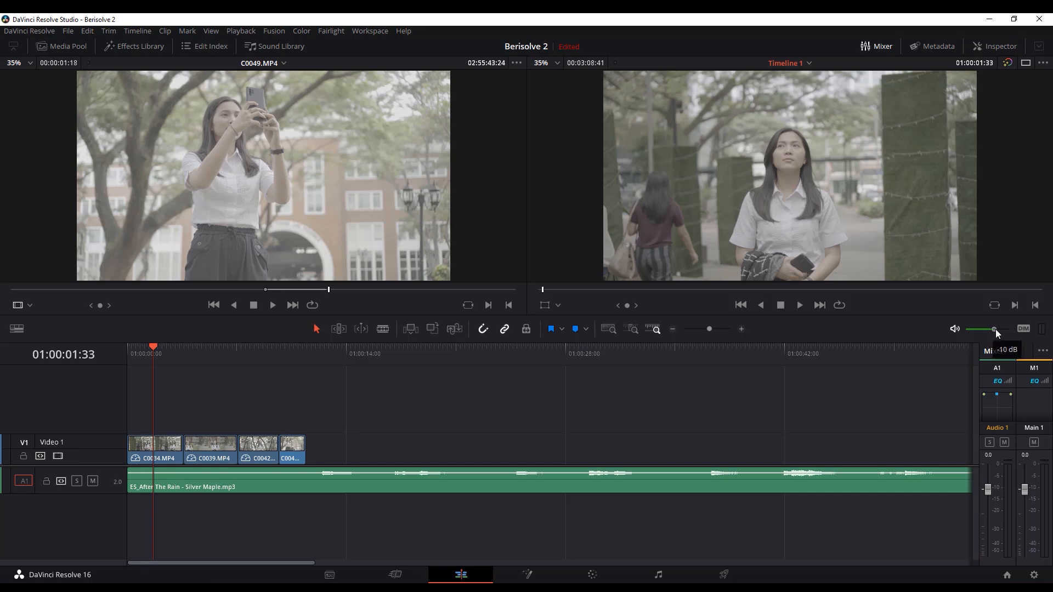
left_click_drag(996, 331, 993, 330)
key("space")
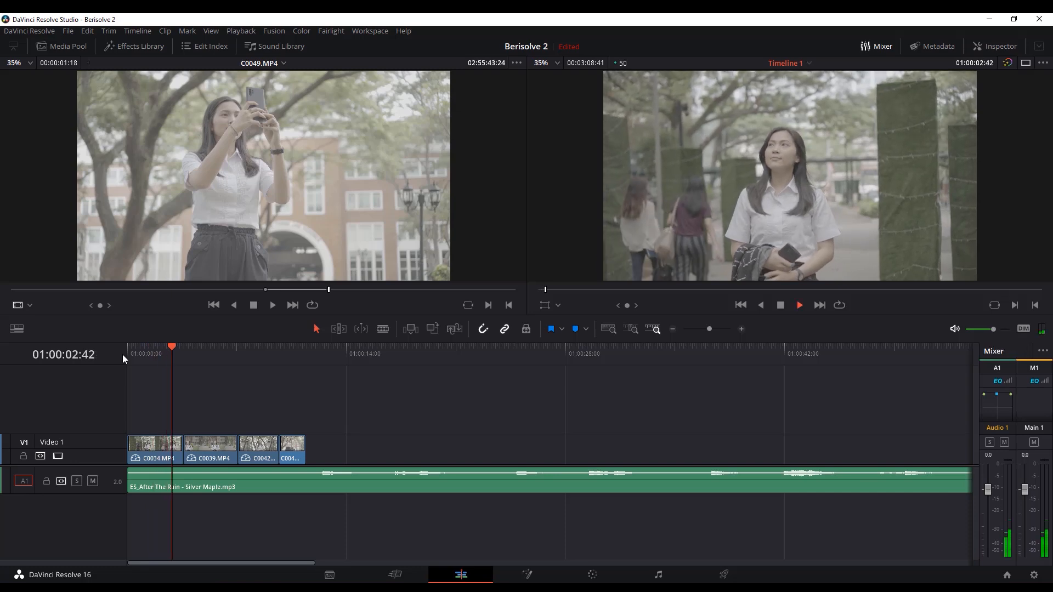
key("space")
Step: Trim about 12 seconds off the music's quiet beginning so it starts with the timeline, and play it
left_click_drag(130, 487, 158, 485)
left_click_drag(135, 352, 112, 350)
key("space")
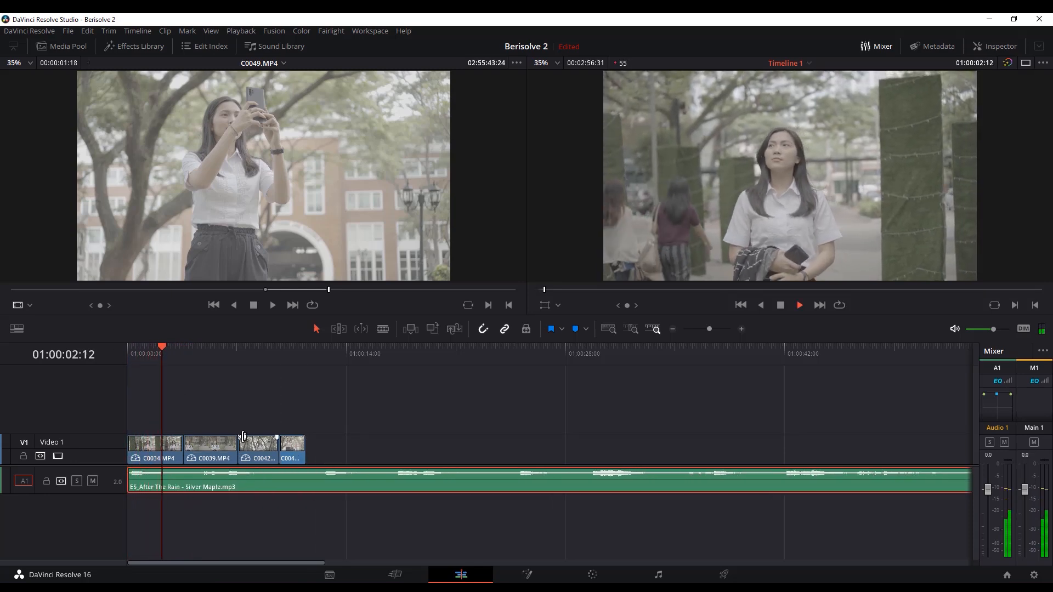
Step: Shift C0039.MP4 and the clips after it 01:02 later, extend C0034.MP4 to meet C0039.MP4, and play the result
left_click_drag(228, 455, 248, 455)
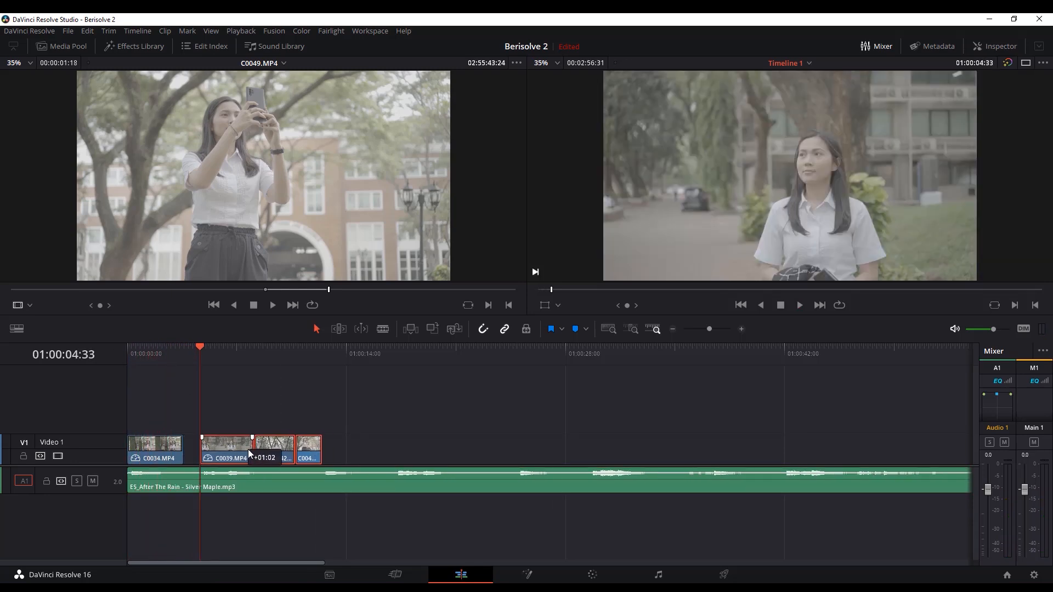
left_click(151, 354)
left_click_drag(183, 447, 199, 447)
key("space")
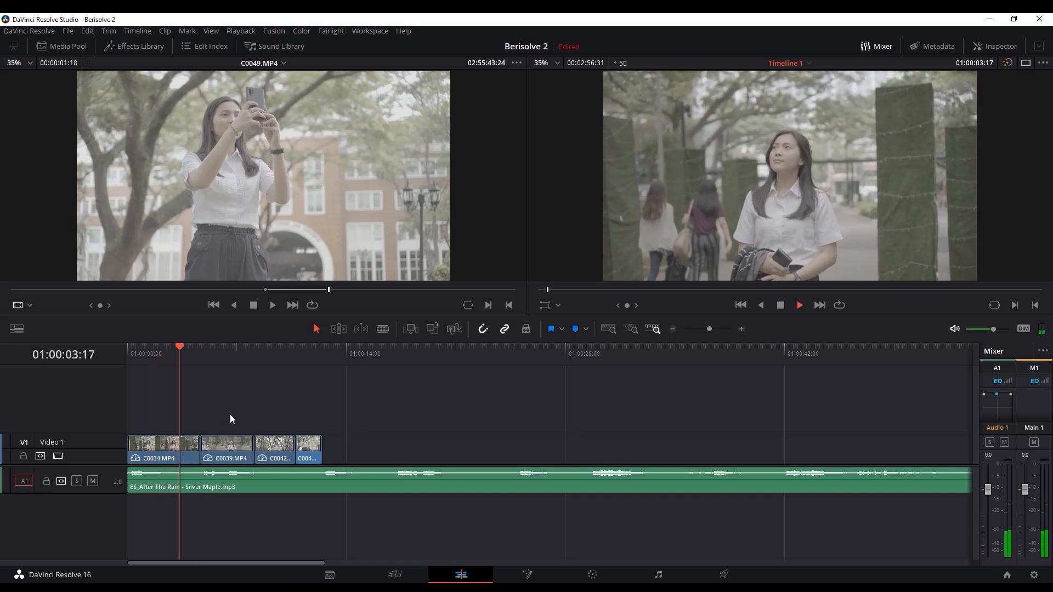
Step: Align the cut between C0034.MP4 and C0039.MP4 with the music's beat, keeping the clips joined, and return to the timeline's start
left_click_drag(230, 417, 323, 465)
mouse_move(225, 454)
left_mouse_down()
mouse_move(238, 455)
mouse_move(211, 455)
left_mouse_up()
left_click_drag(203, 354, 196, 395)
scroll(206, 456, "up", 4)
left_click_drag(497, 448, 464, 447)
key("space")
scroll(275, 412, "down", 5)
left_click(275, 411)
scroll(275, 411, "up", 2)
left_click_drag(317, 360, 73, 374)
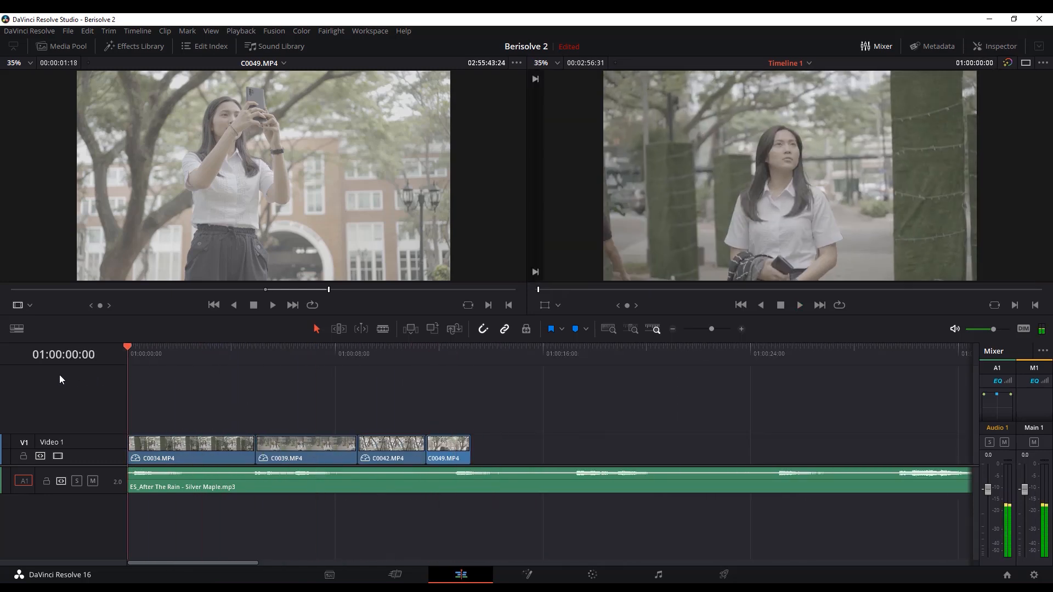
Step: Make the music track taller and switch its audio waveform from non-rectified to rectified display
scroll(353, 426, "up", 3)
left_click_drag(108, 494, 108, 546)
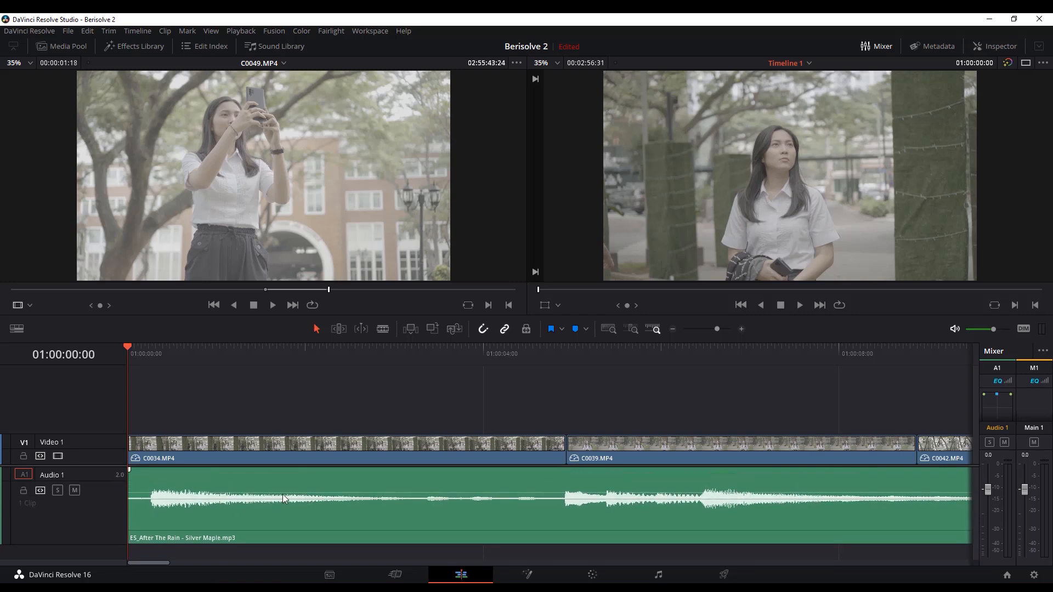
left_click_drag(97, 544, 102, 546)
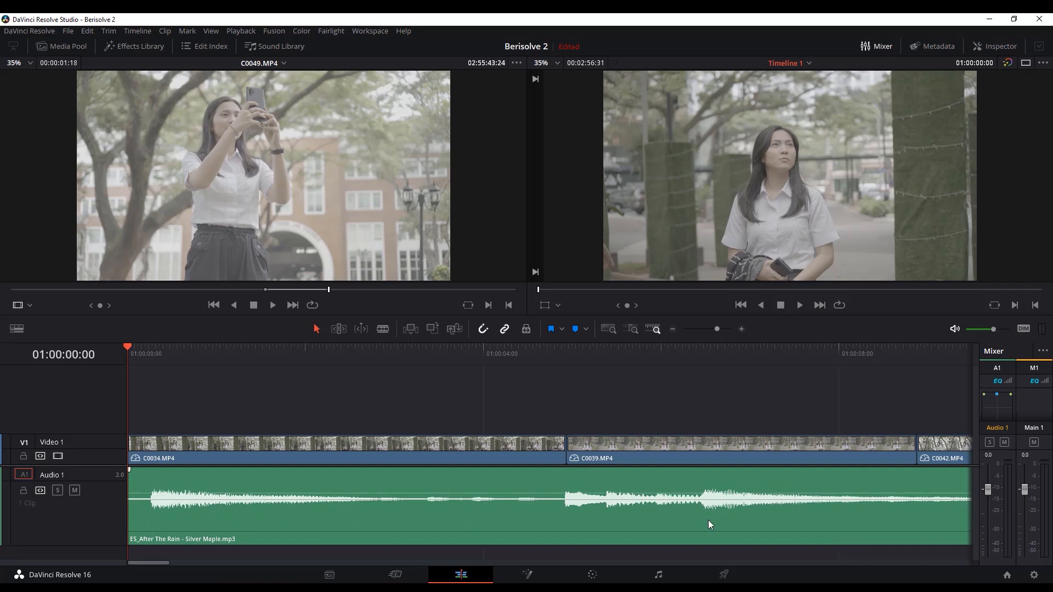
left_click(21, 331)
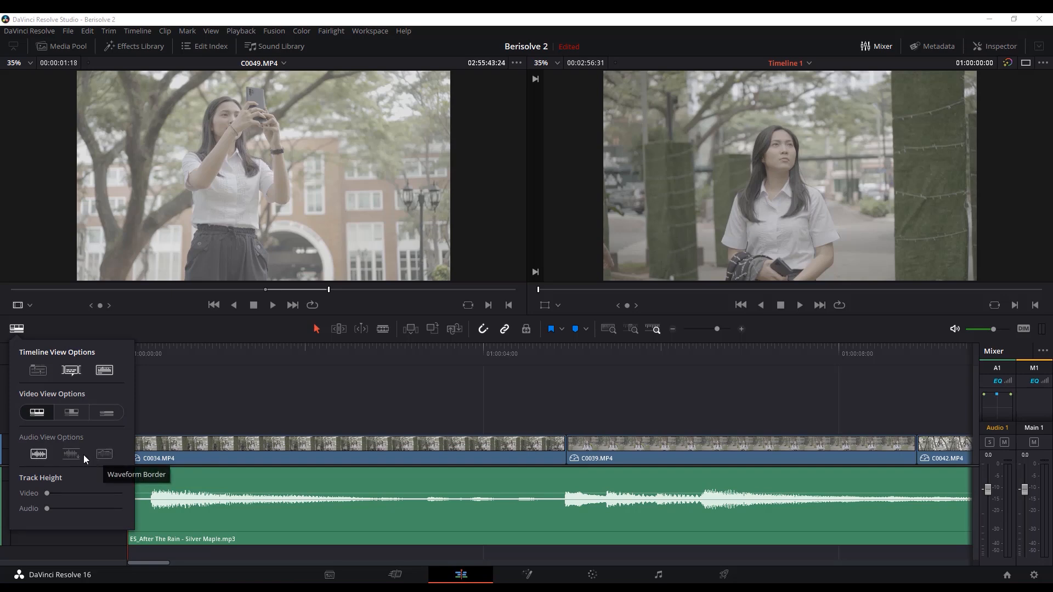
left_click(42, 457)
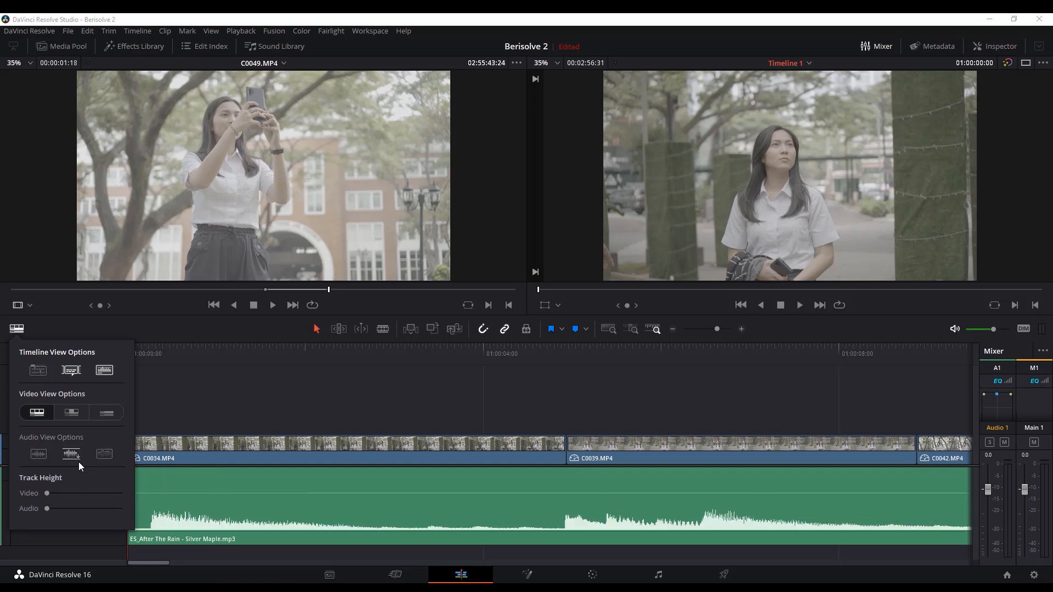
Step: Play and scrub the edit against the music, stopping within C0034.MP4 at 01:00:02:44
key("space")
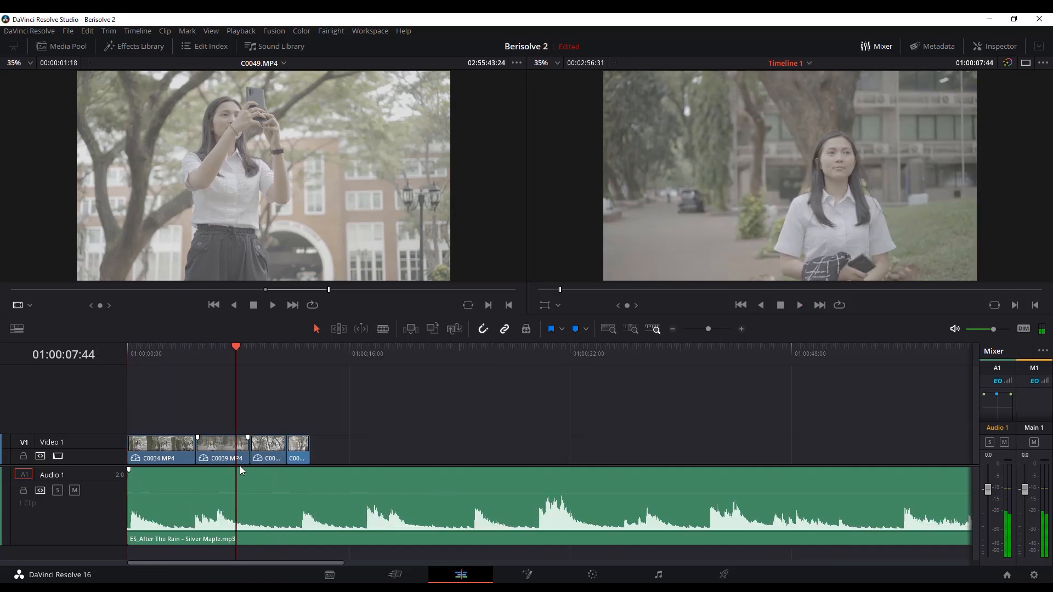
left_click_drag(170, 354, 88, 355)
scroll(255, 444, "down", 4)
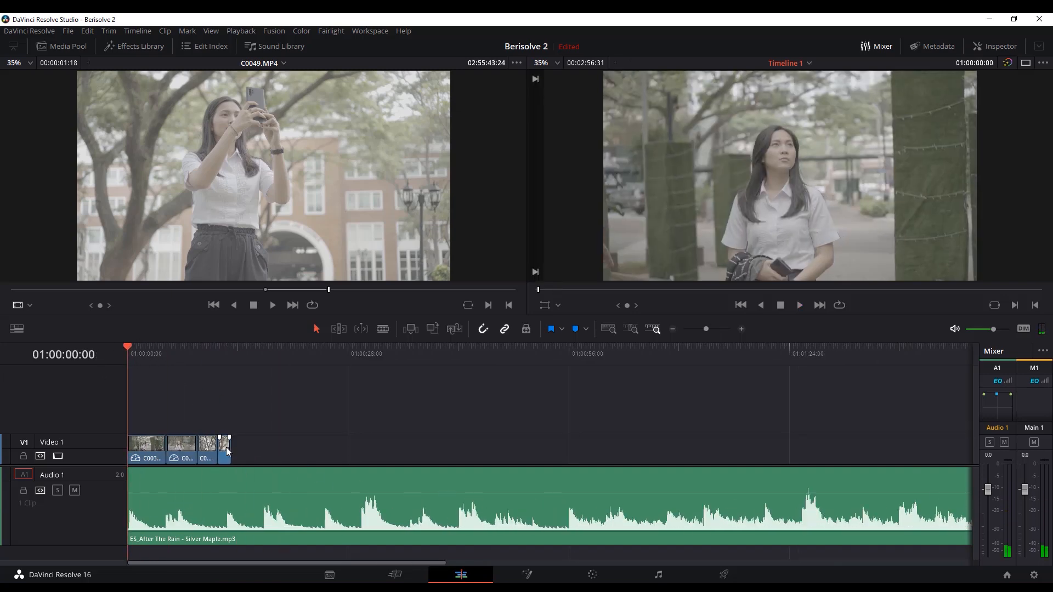
scroll(229, 450, "up", 3)
key("Down")
mouse_move(181, 351)
left_mouse_down()
mouse_move(138, 356)
mouse_move(162, 357)
left_mouse_up()
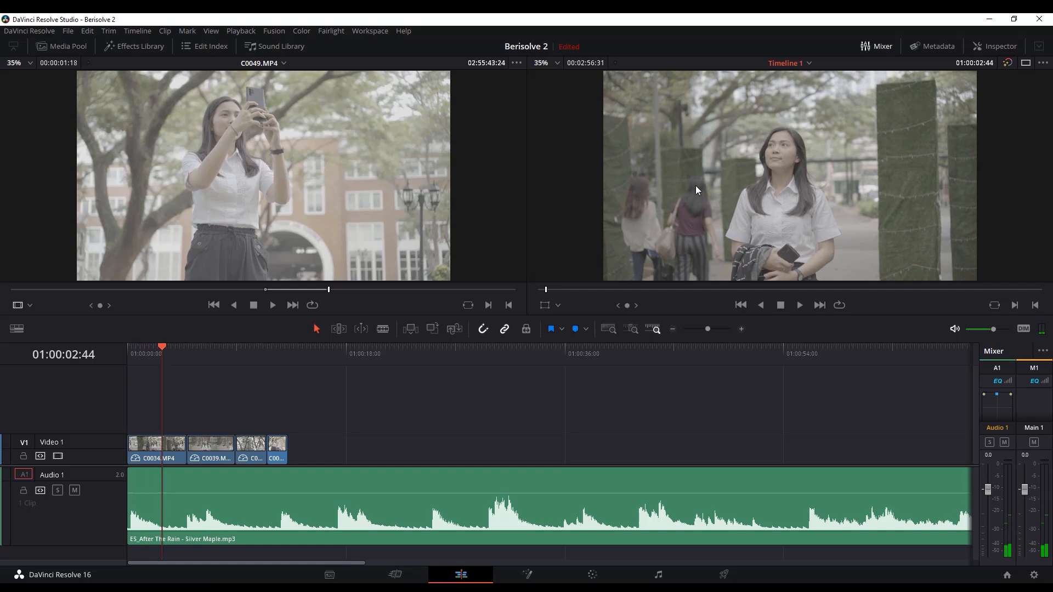
Step: Open C0034.MP4 for color grading and add a second corrector node in series after node 01
left_click(603, 576)
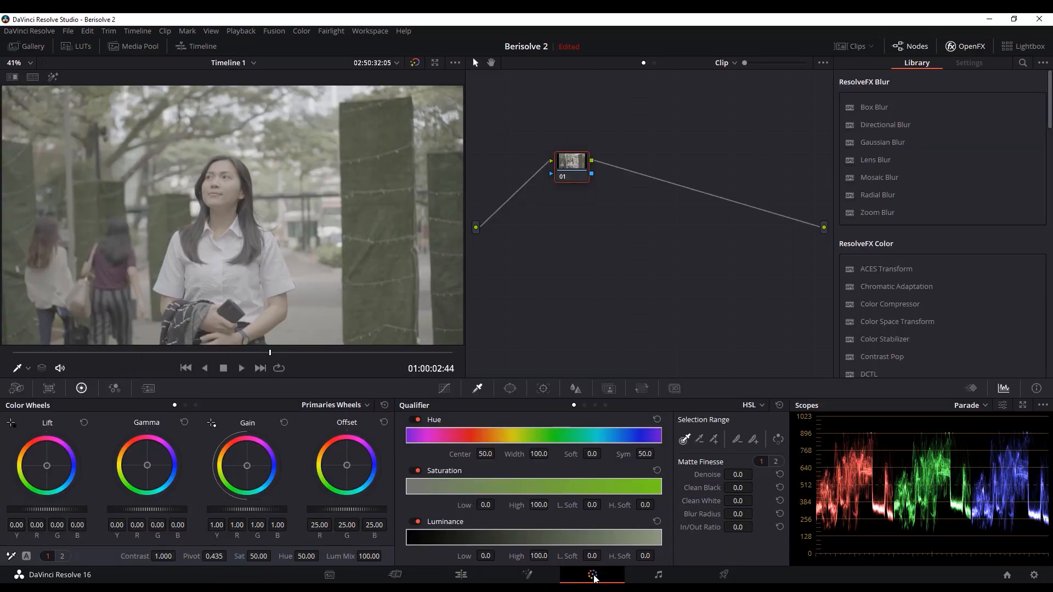
left_click_drag(584, 172, 541, 238)
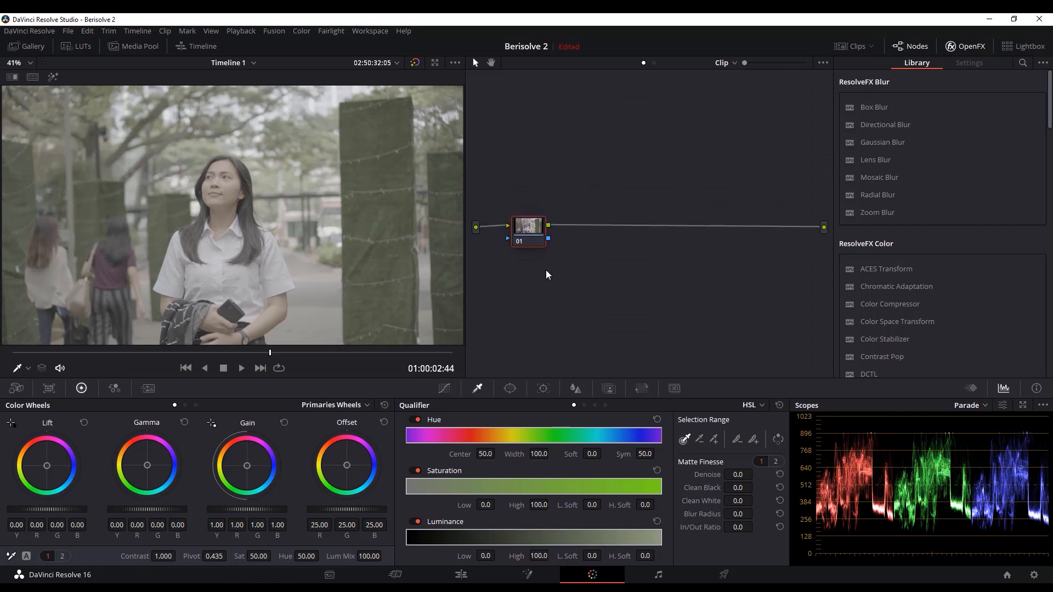
right_click(578, 267)
mouse_move(614, 283)
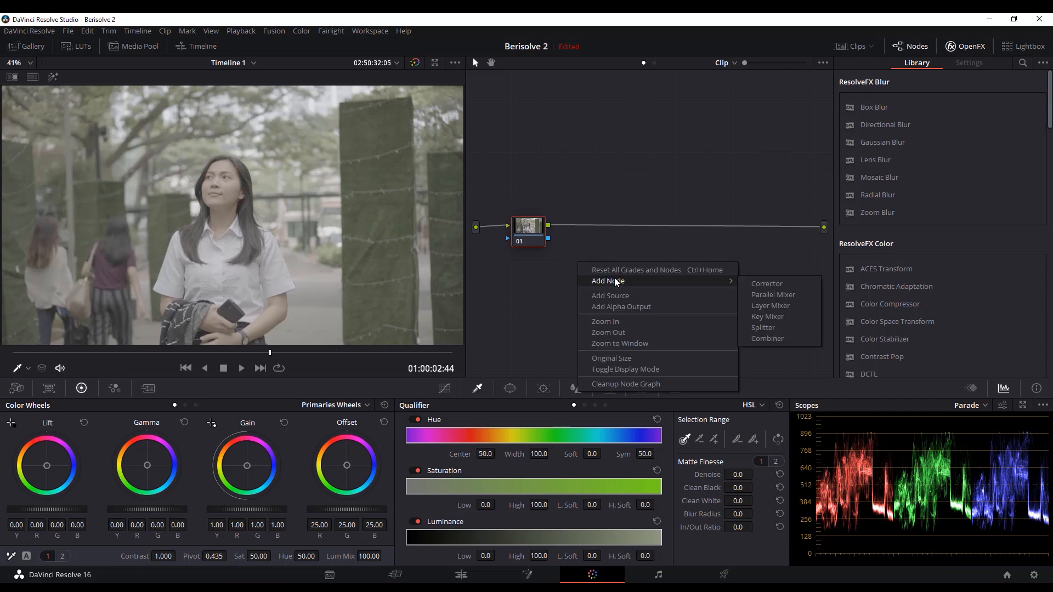
left_click(768, 286)
left_click_drag(572, 269, 511, 219)
left_click_drag(579, 238, 588, 230)
left_click_drag(522, 230, 525, 223)
left_click_drag(591, 227, 605, 206)
Step: Grade node 02 with lift at -0.02, gamma at -0.01 and gain at 1.08
left_click(530, 217)
left_click(589, 220)
left_click(528, 202)
left_click(520, 210)
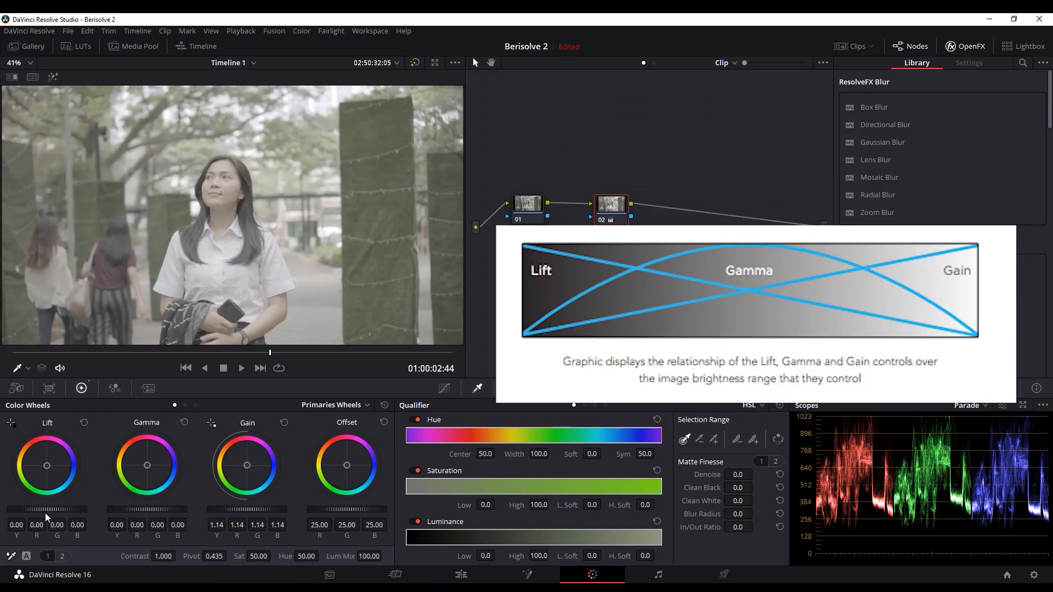
left_click_drag(46, 516, 19, 516)
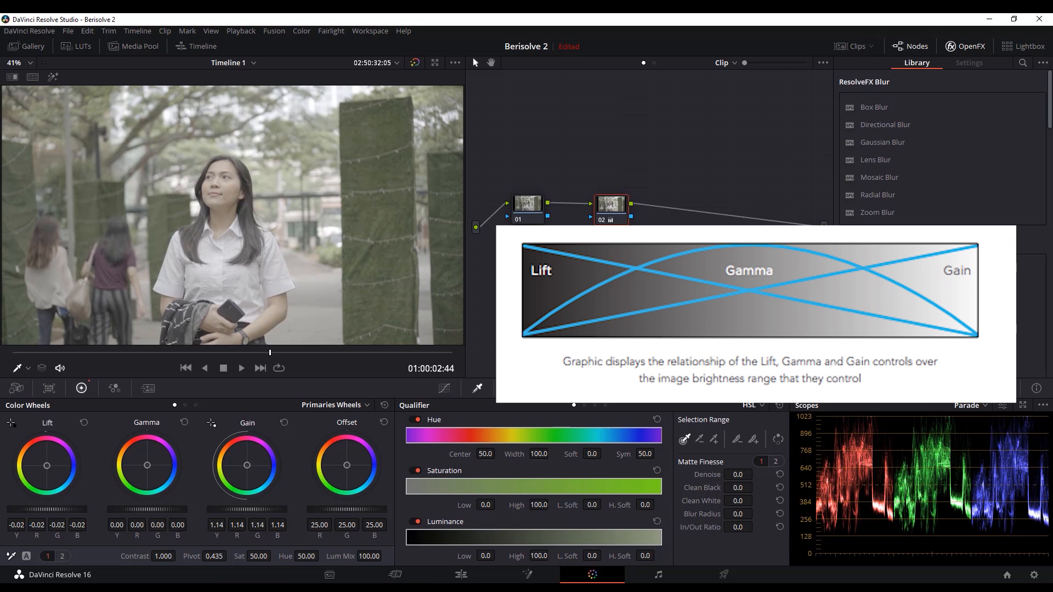
left_click_drag(147, 509, 138, 510)
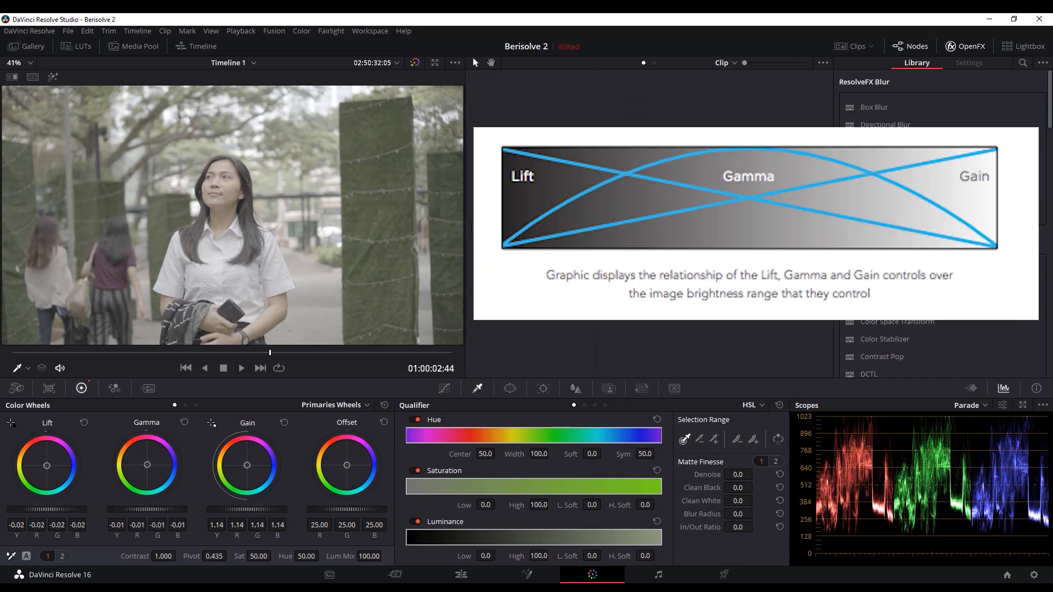
left_click_drag(250, 514, 243, 515)
Step: Tidy the node positions and grade node 01 with contrast 1.276, lift 0.04 and gain 0.78
left_click_drag(587, 213, 596, 209)
left_click_drag(508, 207, 508, 205)
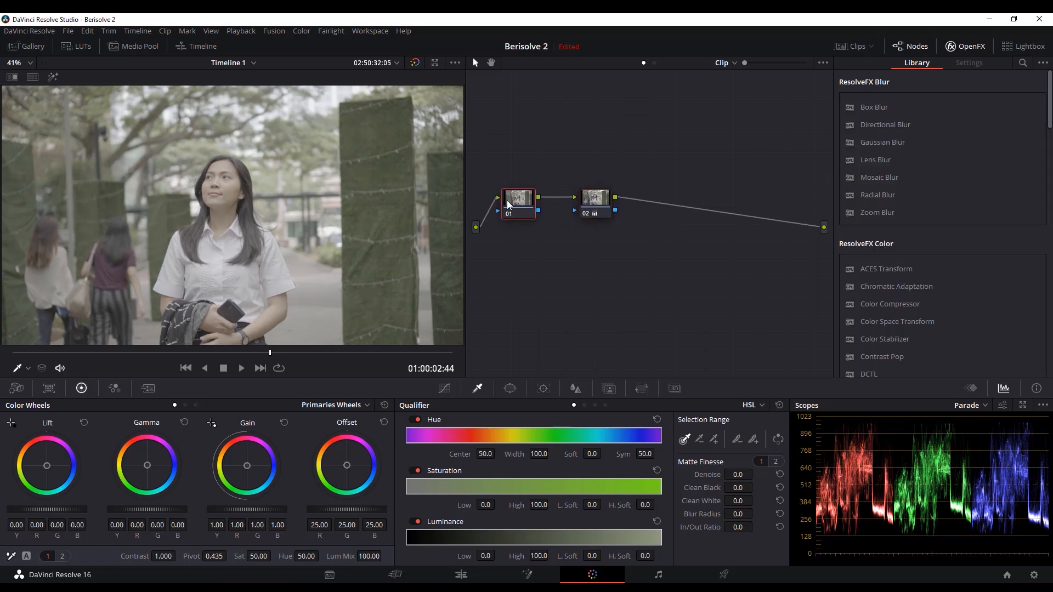
left_click_drag(508, 205, 511, 198)
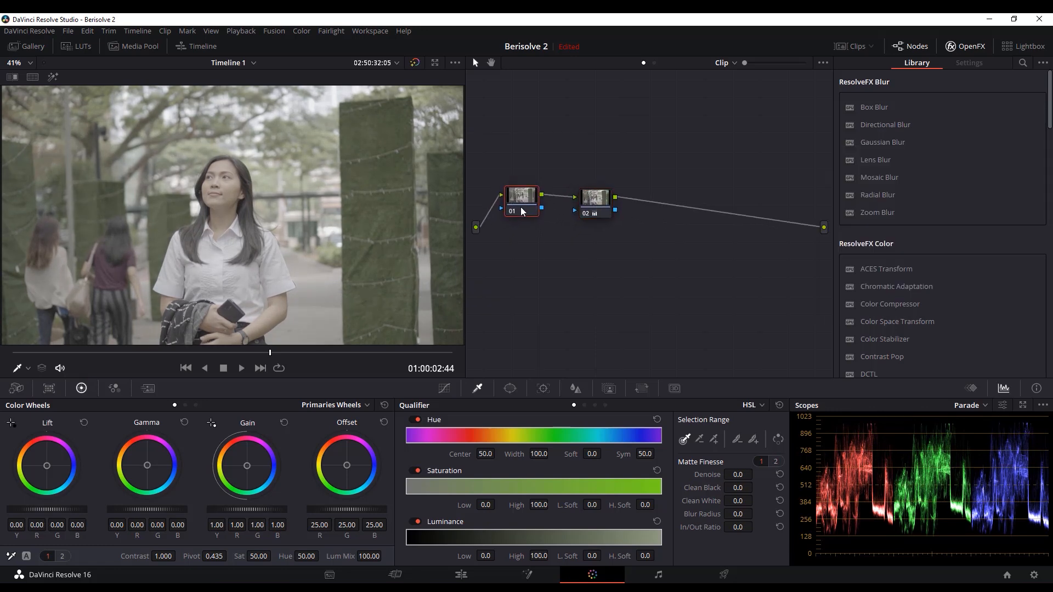
left_click_drag(586, 202, 598, 194)
left_click(515, 208)
left_click_drag(159, 556, 180, 555)
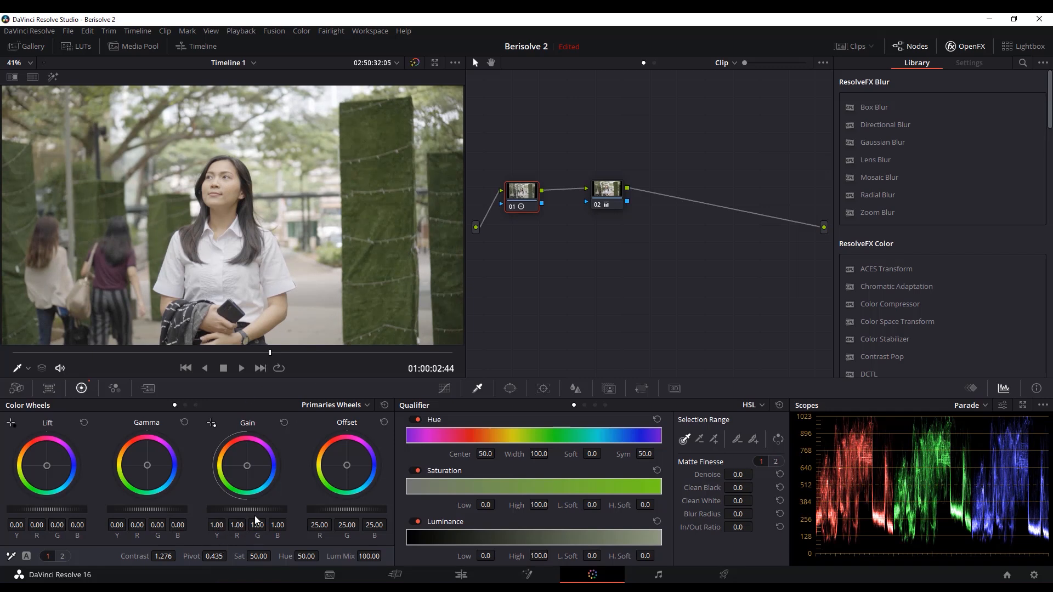
left_click_drag(247, 510, 224, 509)
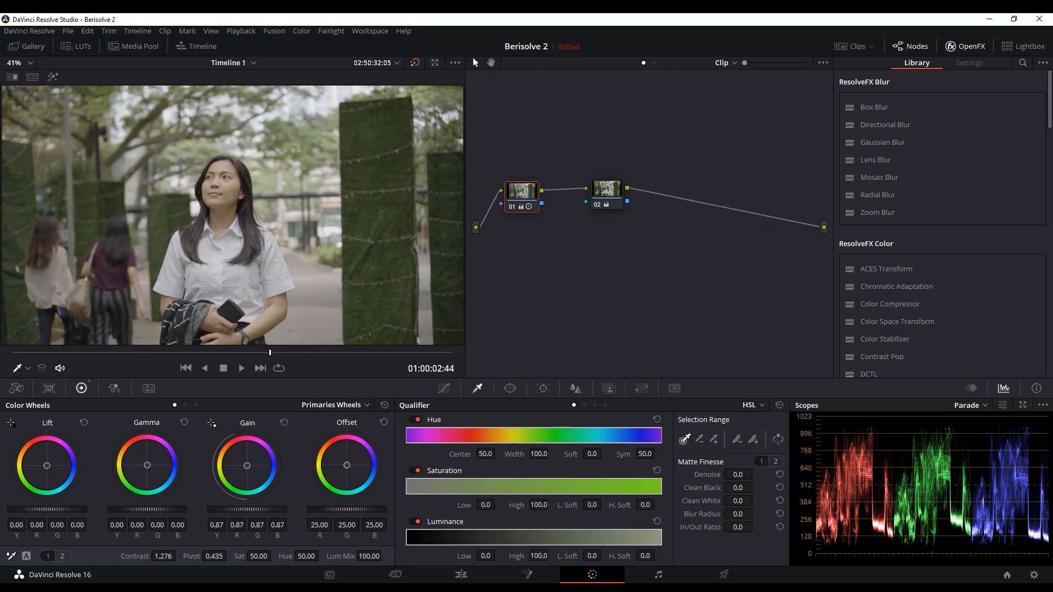
left_click_drag(47, 512, 53, 512)
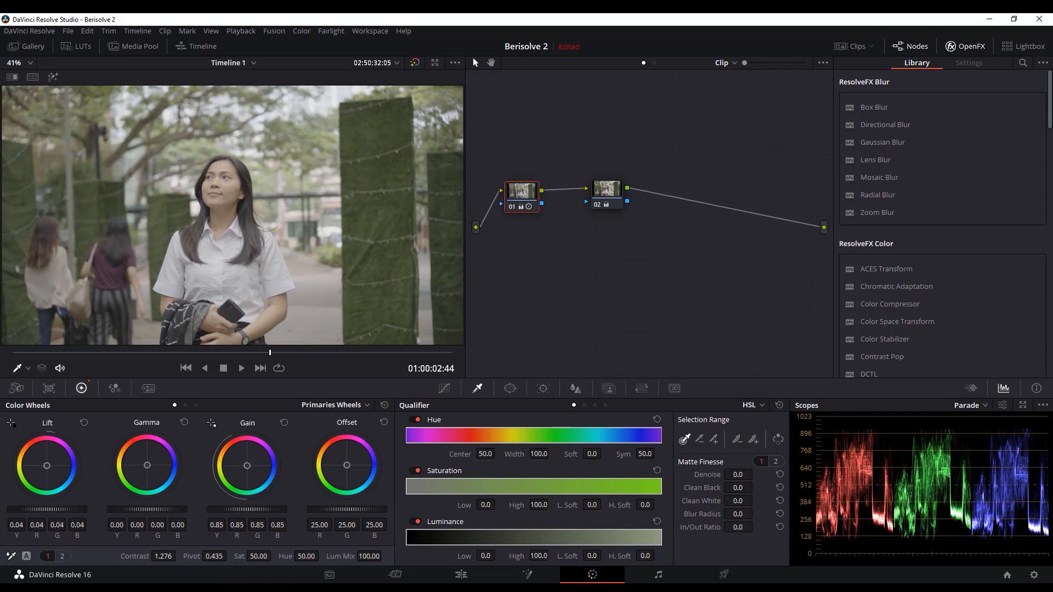
left_click_drag(258, 513, 251, 512)
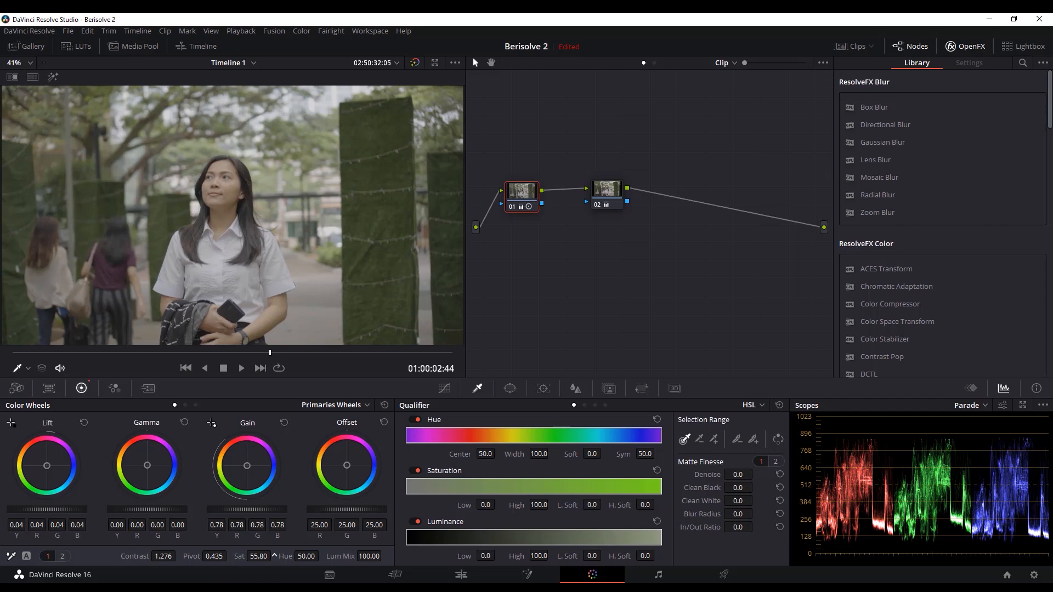
Step: Raise the saturation to about 55.80 on node 01 and to 64.40 on node 02
mouse_move(258, 556)
left_mouse_down()
mouse_move(274, 555)
mouse_move(238, 557)
mouse_move(274, 557)
left_mouse_up()
left_click_drag(524, 200, 525, 202)
left_click_drag(604, 199, 616, 170)
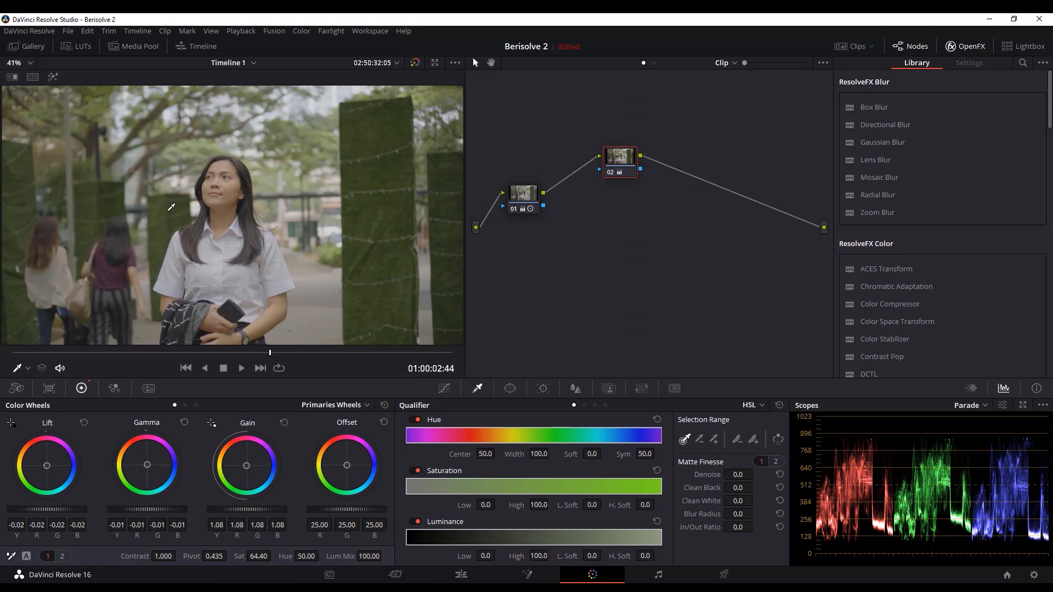
Step: Add a third corrector node below node 02 and feed it from node 01's output
left_click_drag(599, 175, 572, 188)
right_click(569, 263)
mouse_move(610, 281)
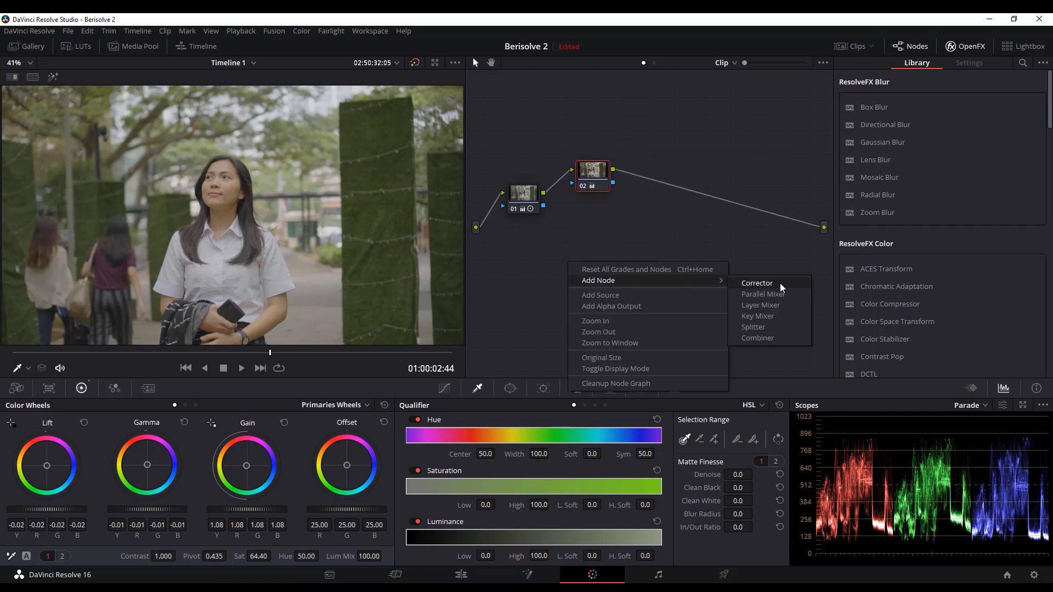
left_click(757, 283)
left_click_drag(565, 270, 595, 230)
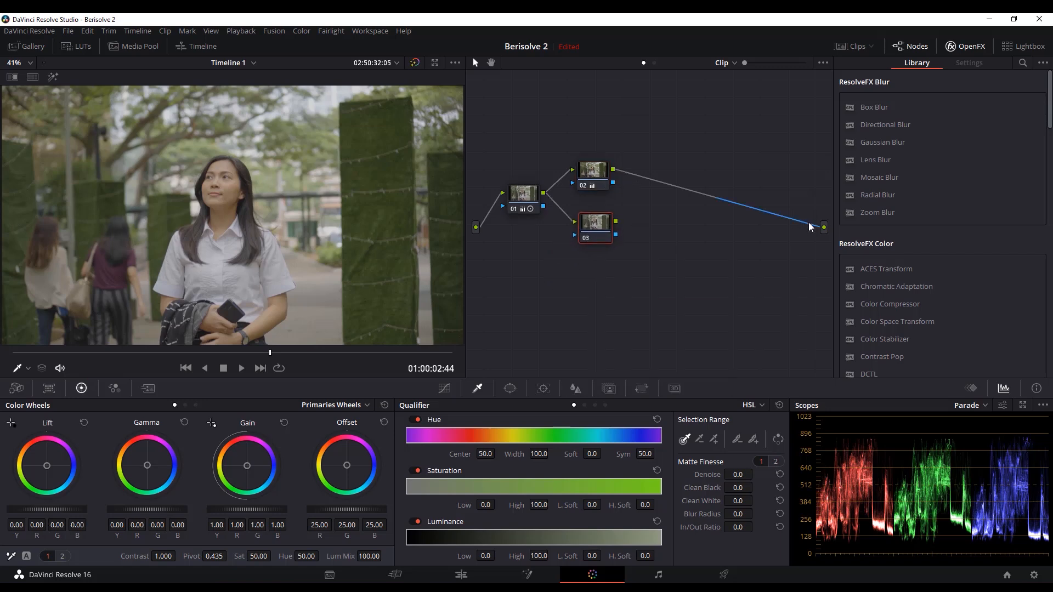
Step: Disconnect node 02 from the output, add a Parallel Mixer joining nodes 02 and 03, feed it to the output, and tidy the nodes
left_click_drag(809, 227, 736, 253)
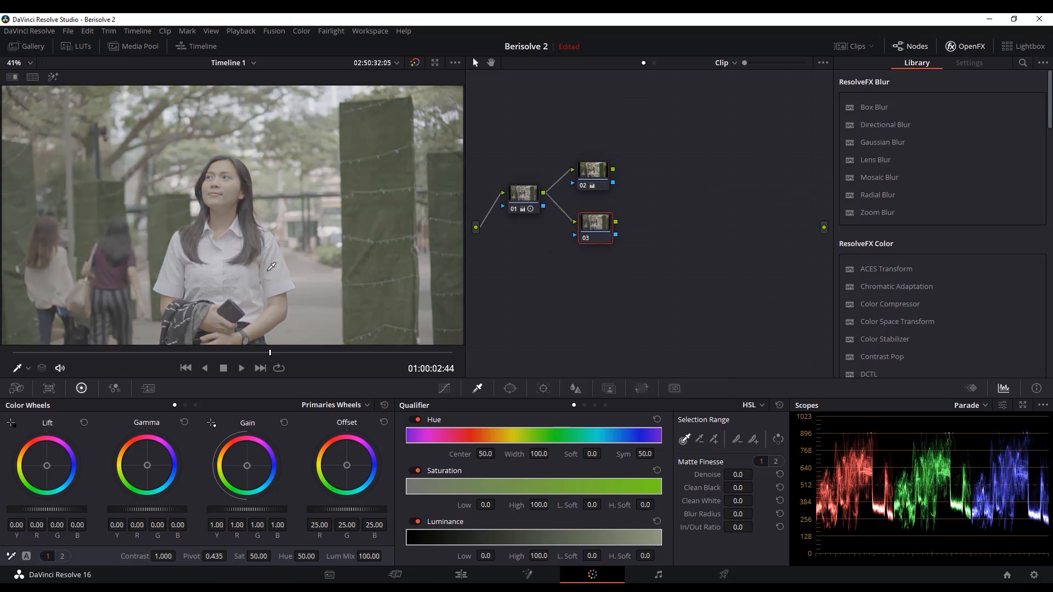
right_click(654, 213)
mouse_move(689, 229)
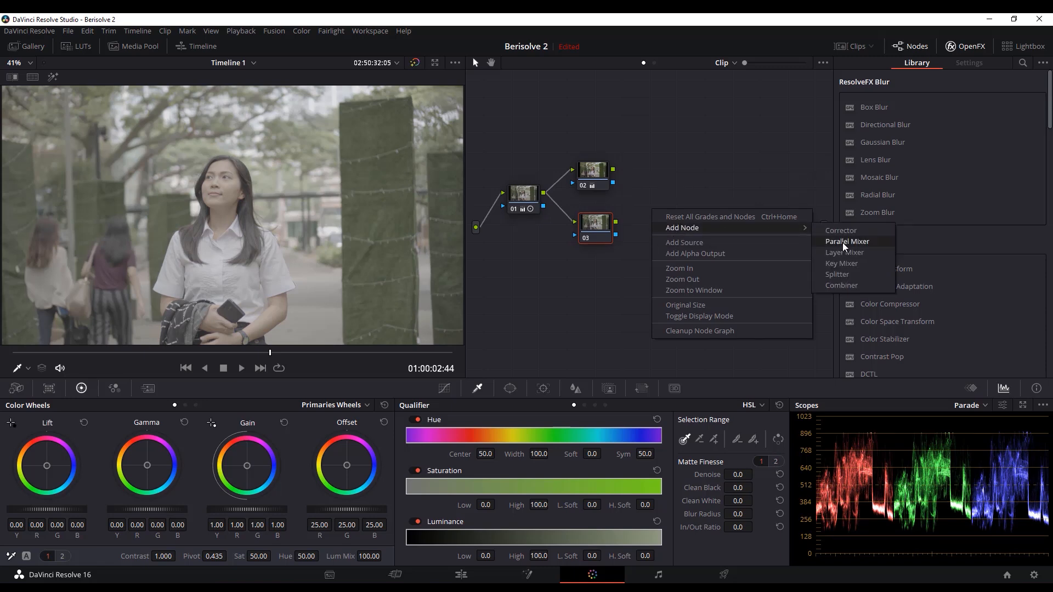
left_click(846, 242)
left_click_drag(655, 216, 653, 208)
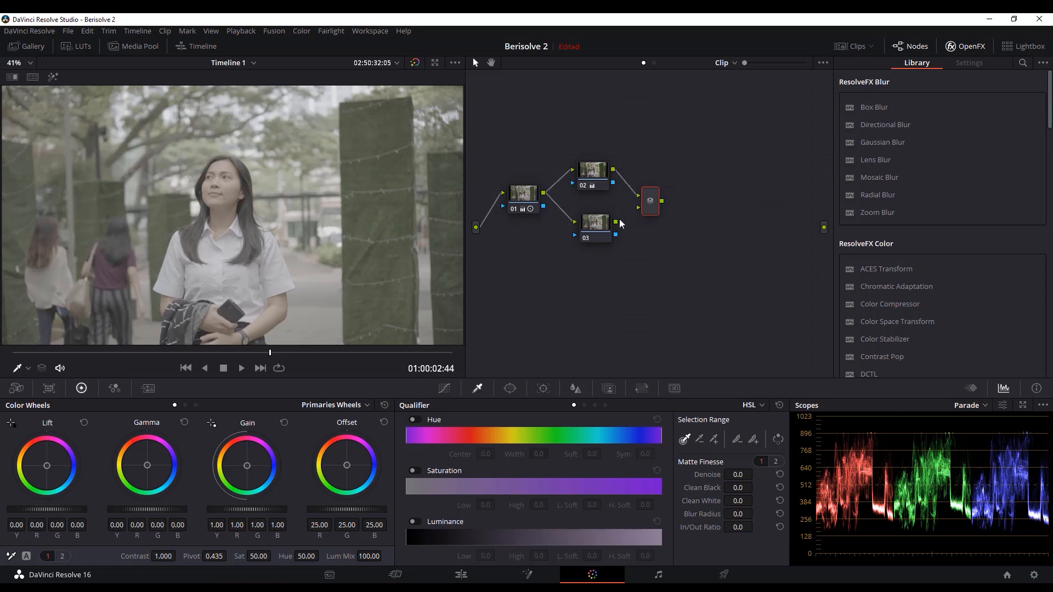
left_click_drag(663, 202, 824, 227)
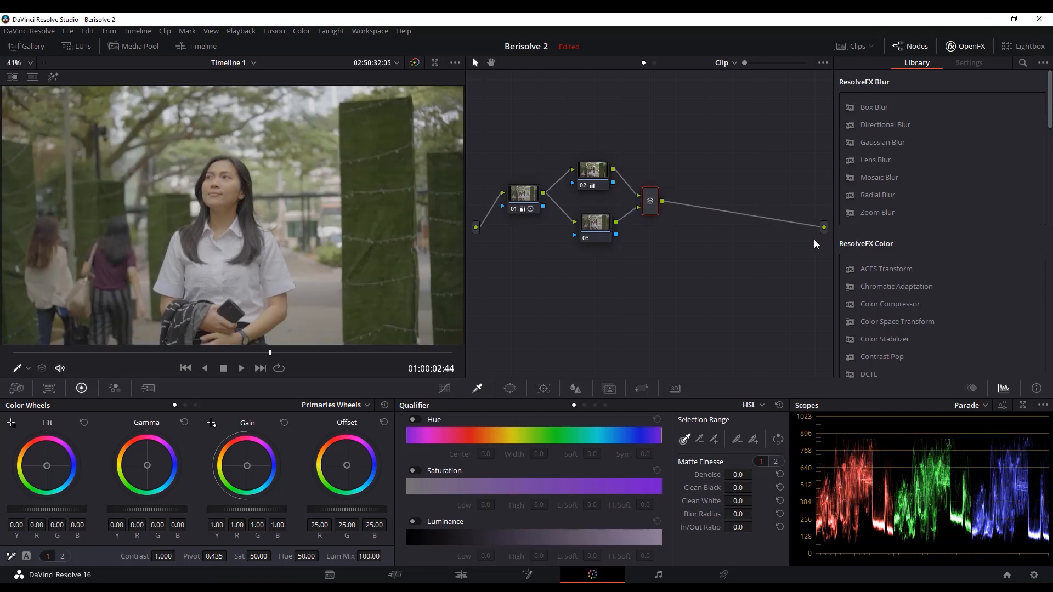
left_click_drag(612, 188, 619, 184)
left_click_drag(587, 230, 590, 221)
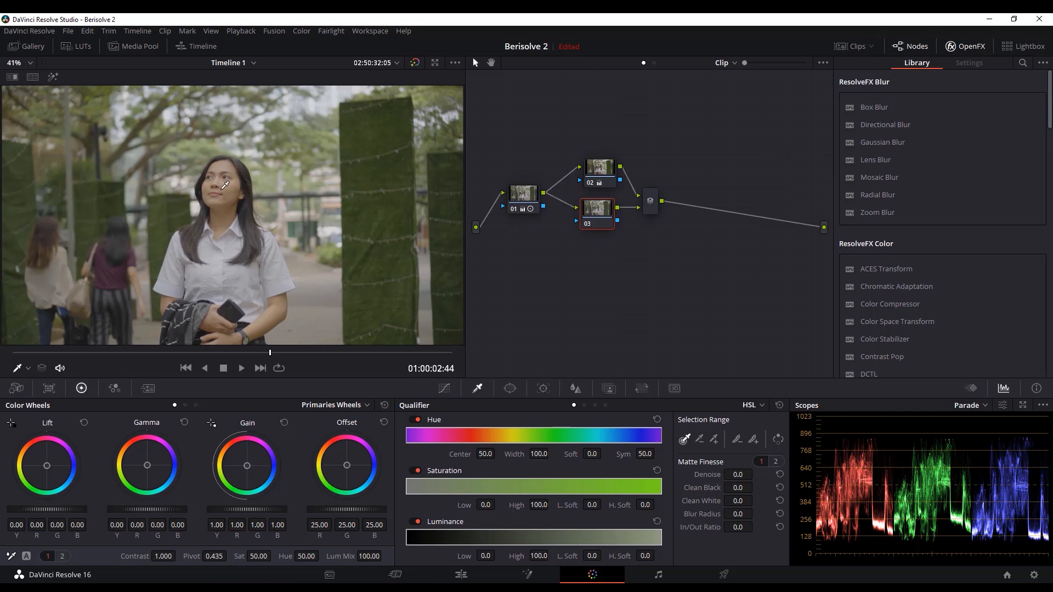
Step: Add another corrector node below node 03, fed from node 01, and connect it to an extra input on the parallel mixer
right_click(591, 248)
mouse_move(617, 266)
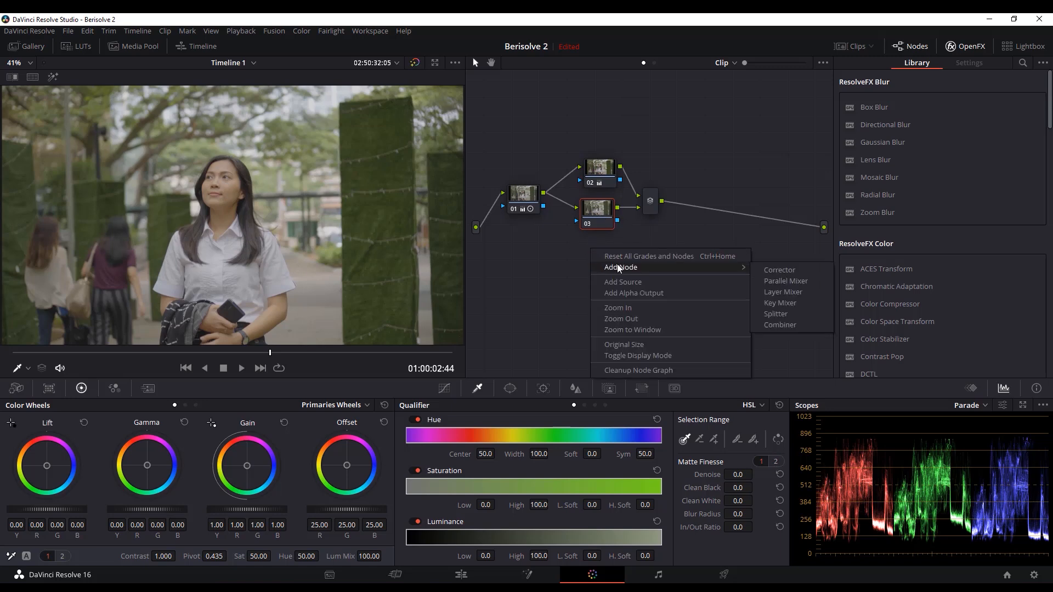
left_click(778, 270)
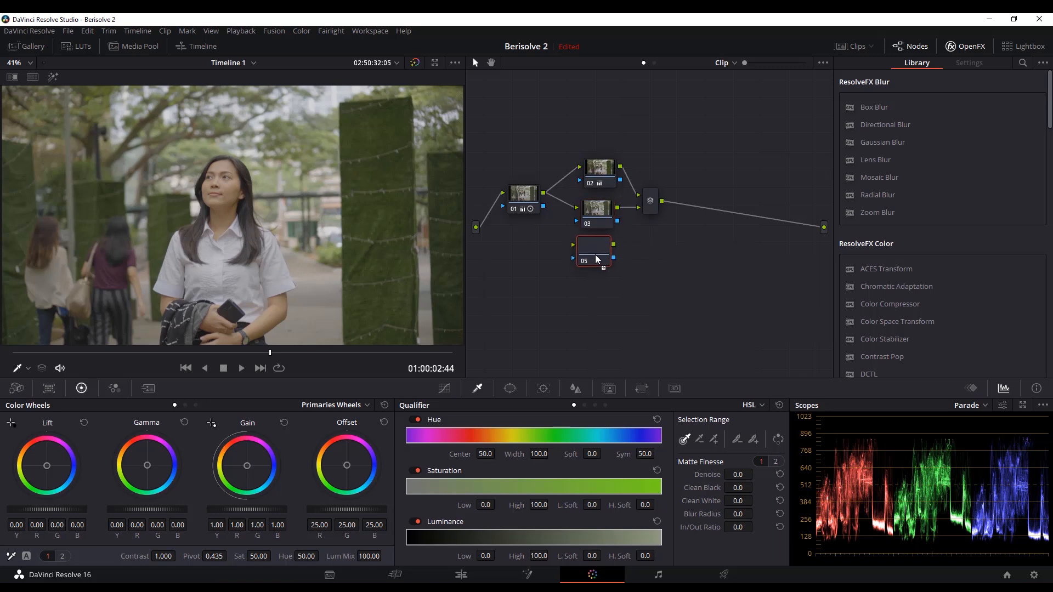
left_click_drag(547, 193, 580, 244)
left_click_drag(635, 224, 639, 214)
right_click(649, 201)
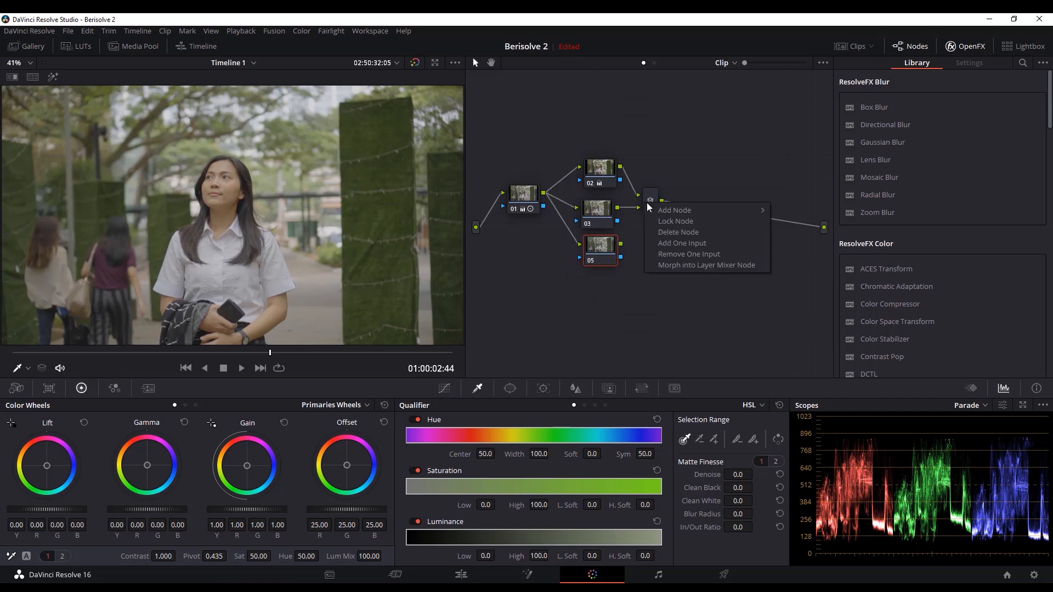
left_click(680, 244)
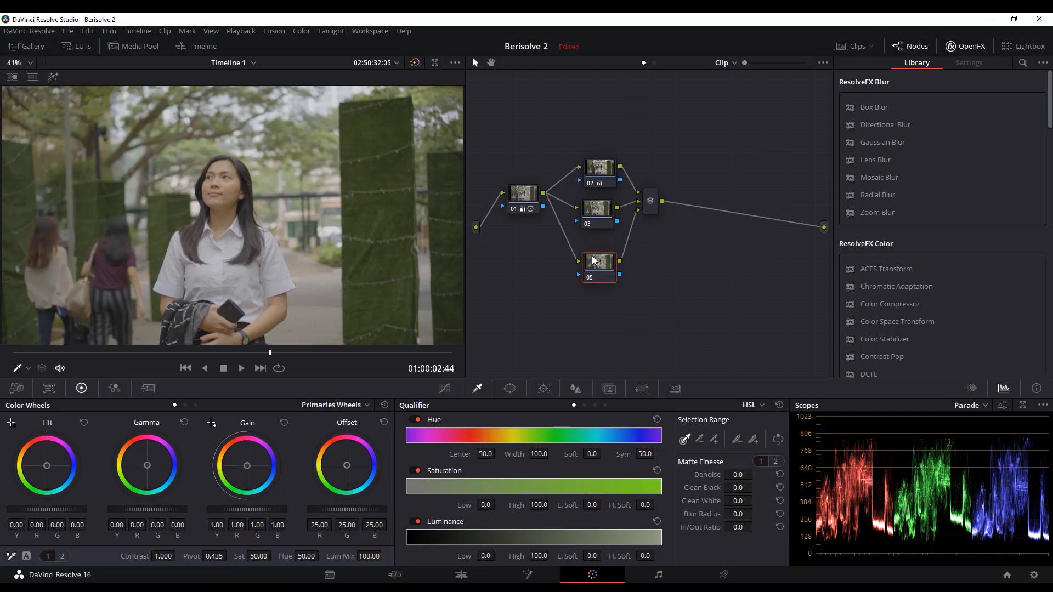
left_click_drag(592, 255, 588, 261)
left_click_drag(596, 221, 595, 245)
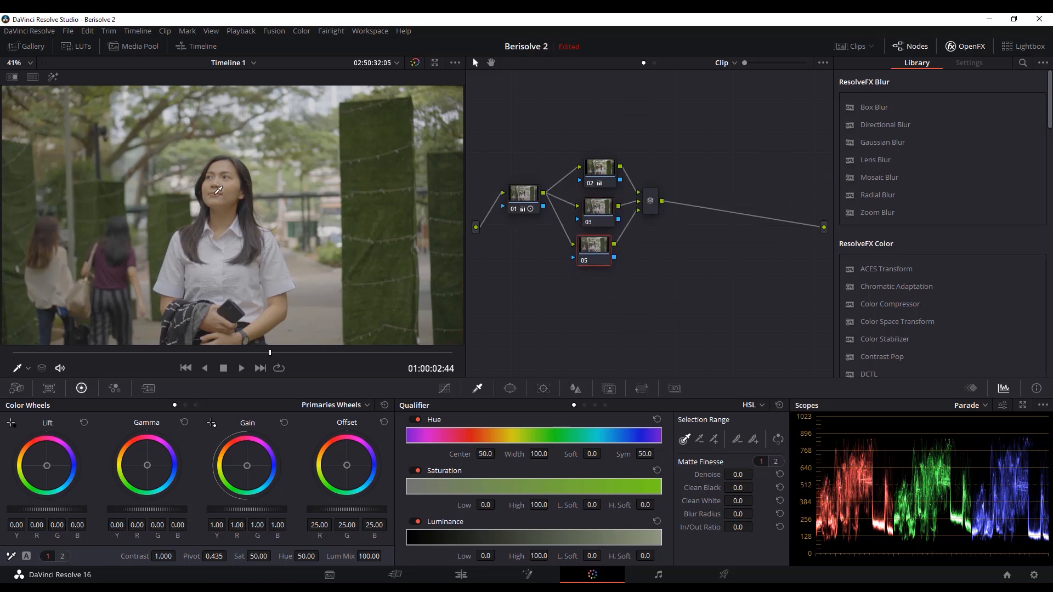
Step: Shift node 02's gain toward blue, with red at 1.01, green at 1.09 and blue at 1.15
left_click(603, 204)
left_click(601, 174)
left_click_drag(607, 168, 611, 167)
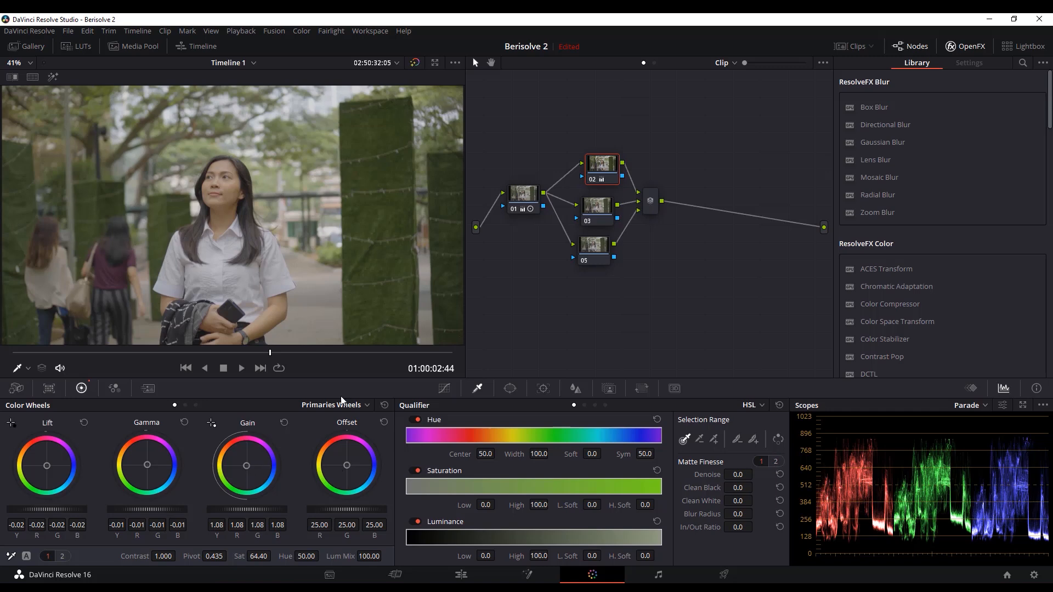
left_click_drag(247, 467, 247, 467)
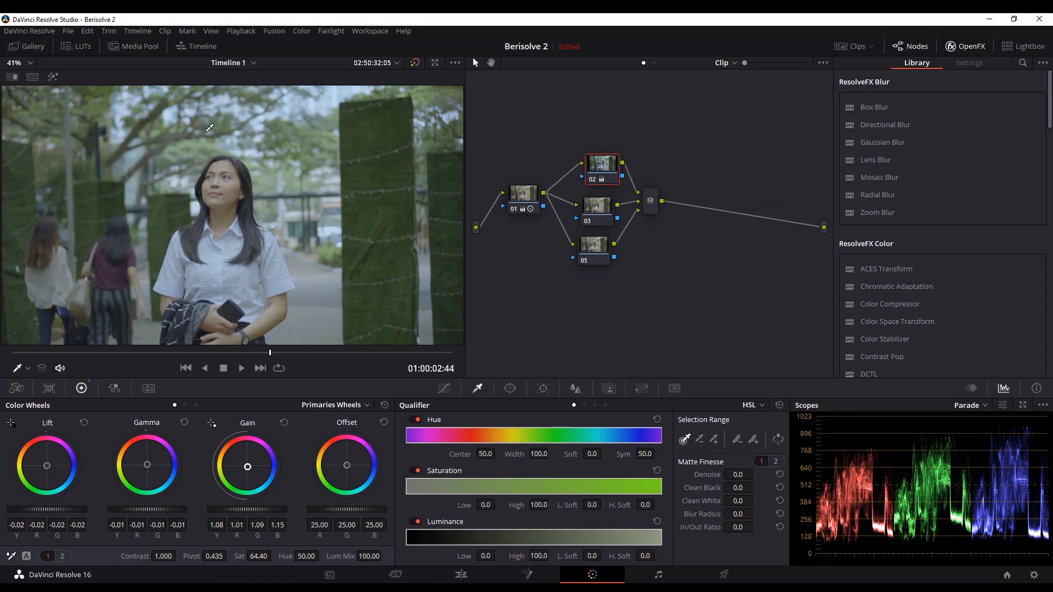
Step: Sample the background tree foliage with the HSL qualifier on node 03, using Highlight to check the selection
left_click(593, 218)
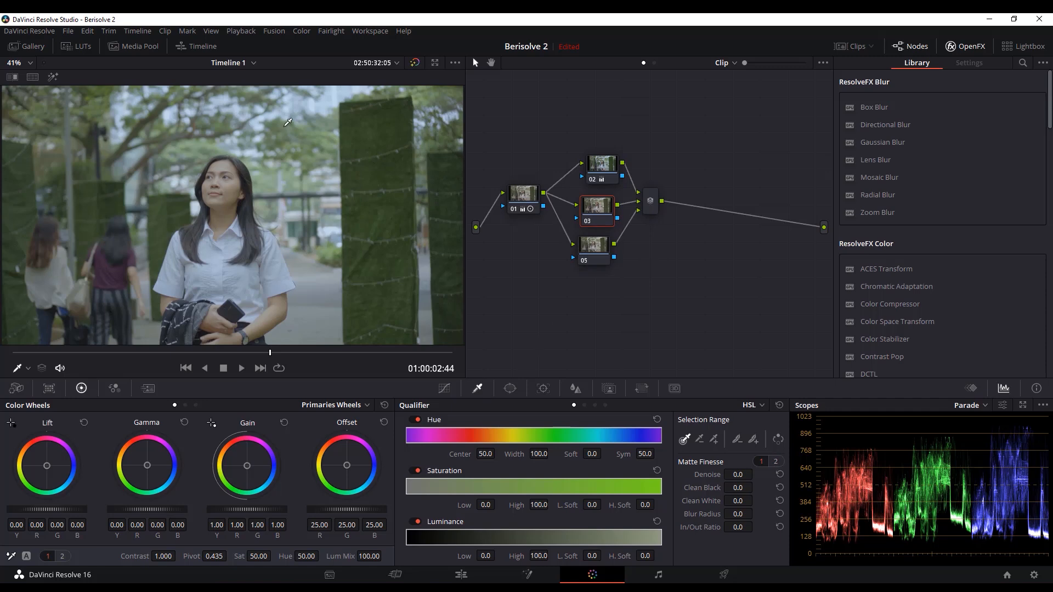
left_click(333, 130)
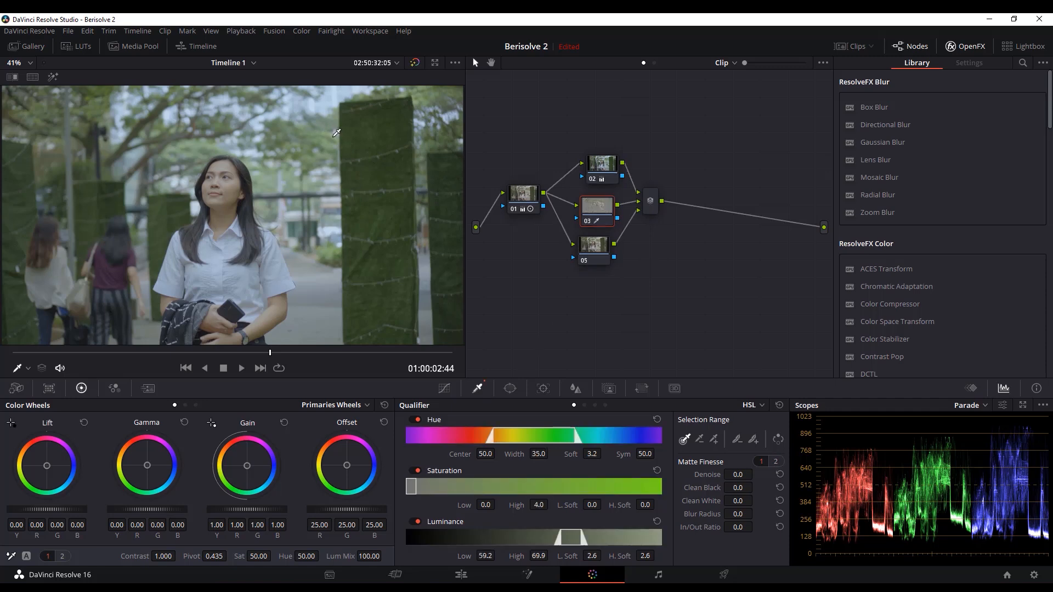
left_click_drag(334, 132, 326, 141)
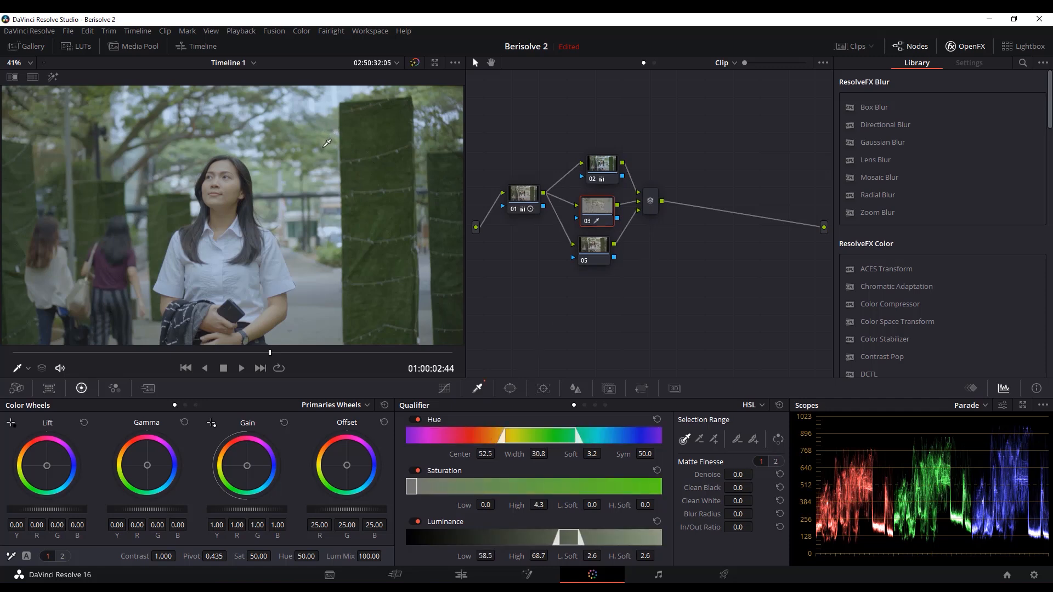
left_click(53, 78)
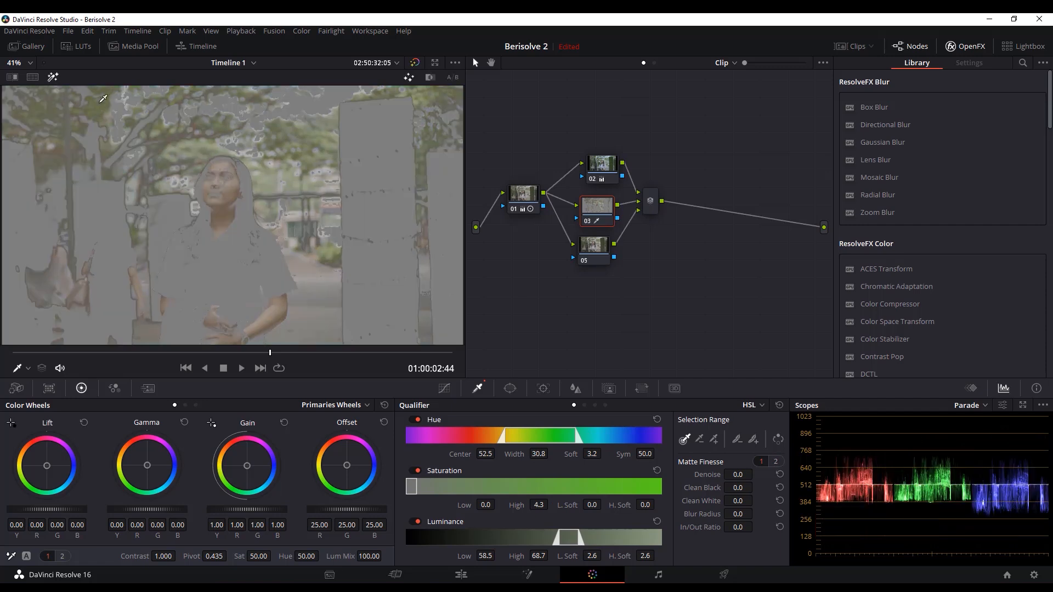
left_click(54, 80)
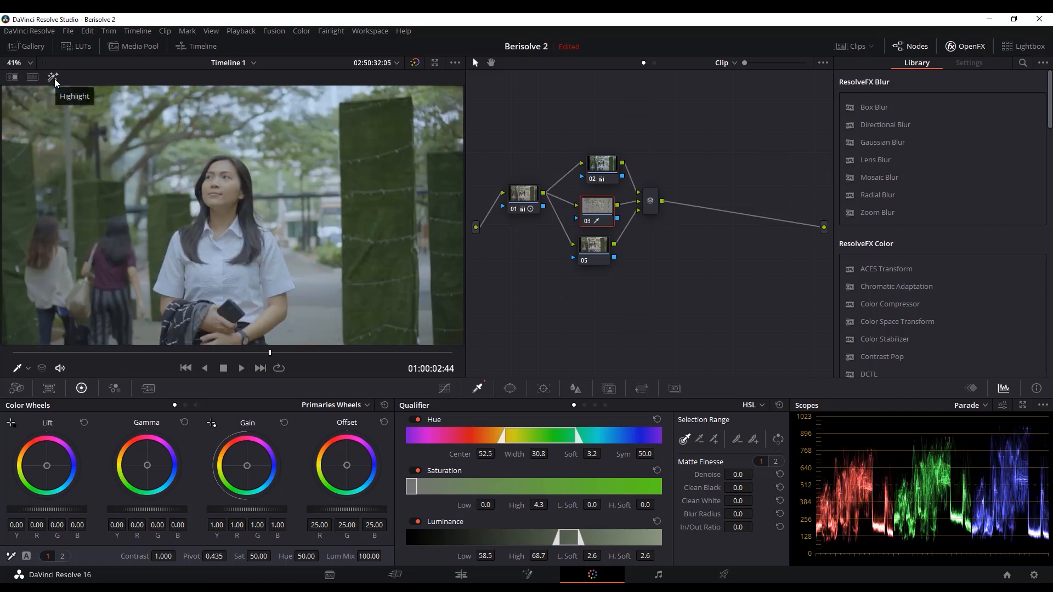
left_click(54, 78)
left_click_drag(231, 112, 227, 118)
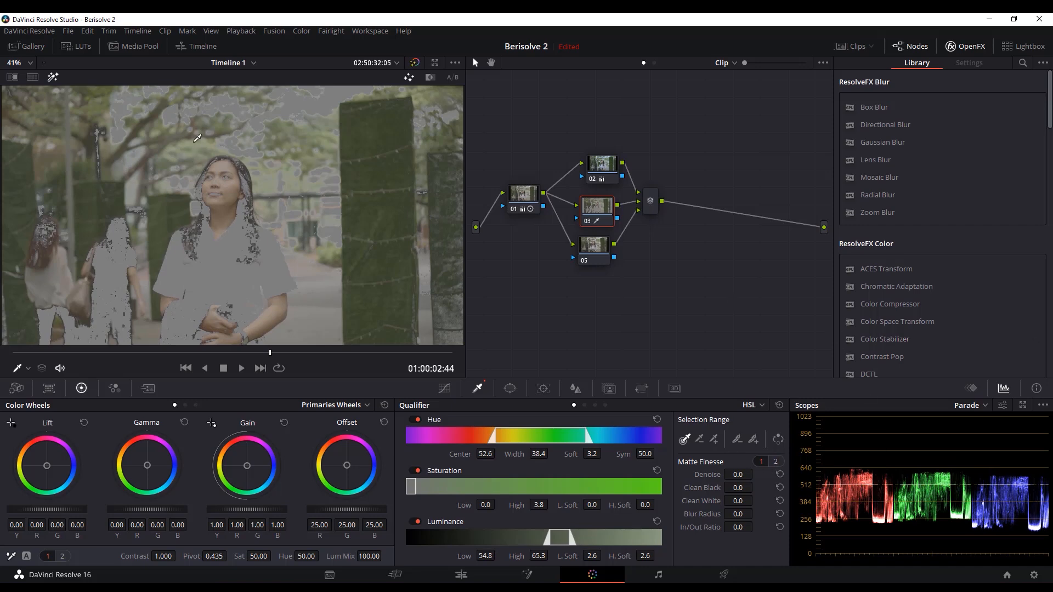
left_click(225, 120)
left_click_drag(224, 121, 307, 127)
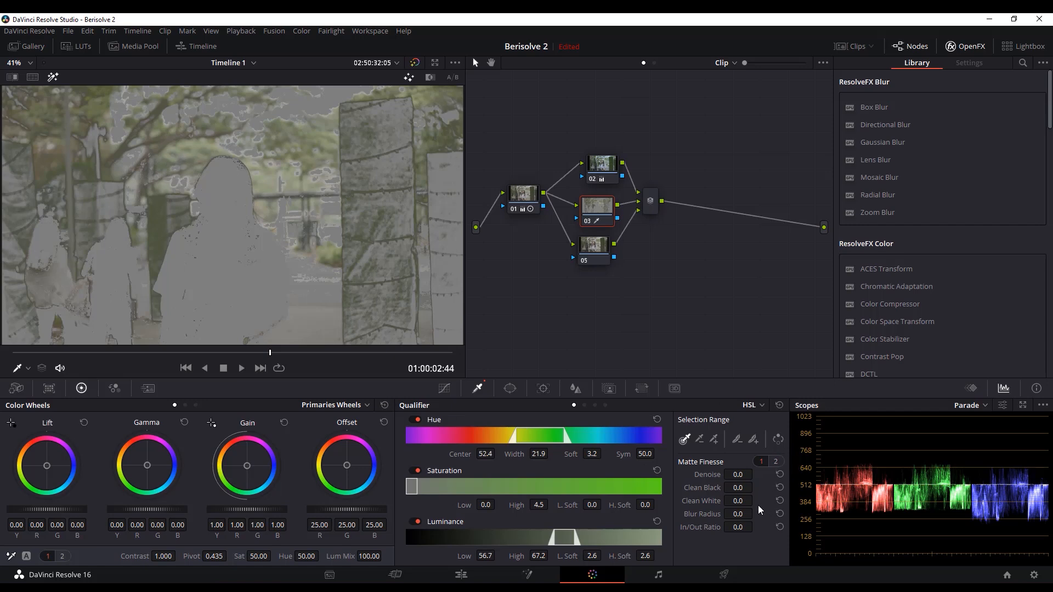
Step: Refine node 03's qualifier with a blur radius of 125.5 and a hue width of 11.7, and turn Highlight off
left_click_drag(747, 514, 756, 513)
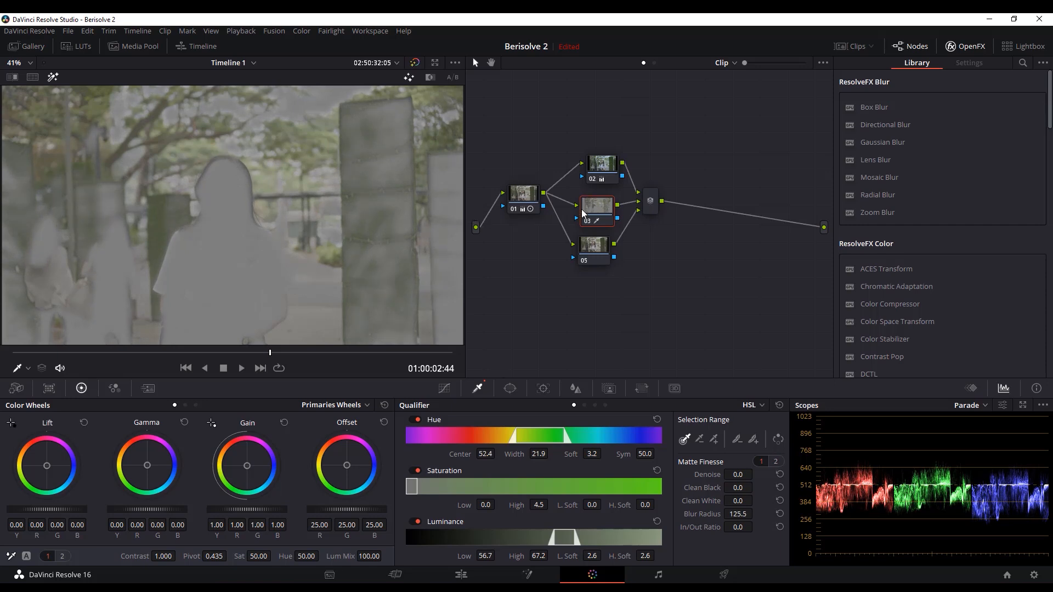
left_click_drag(515, 443, 526, 439)
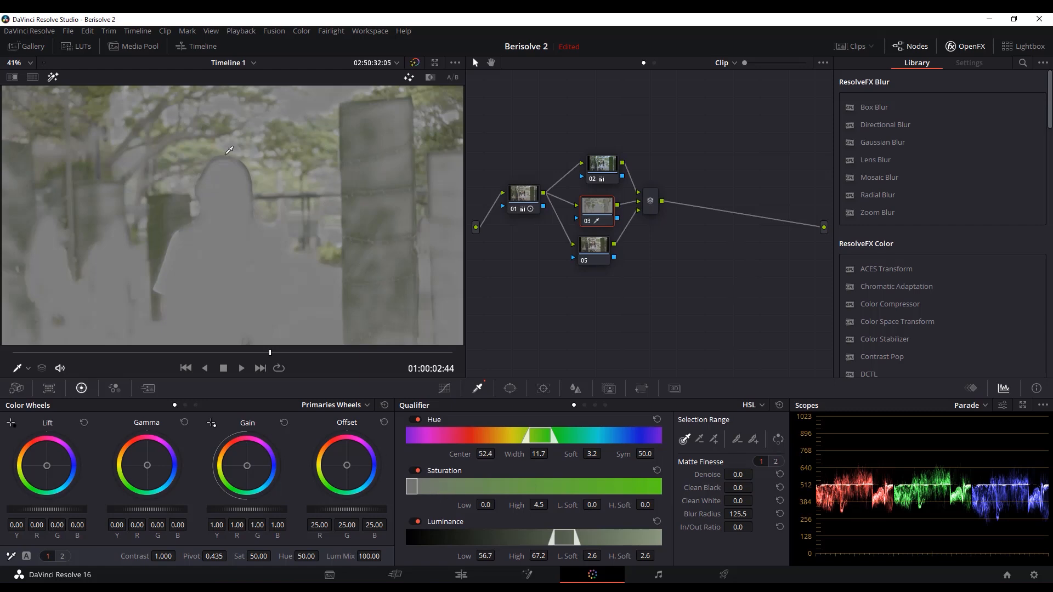
left_click(52, 77)
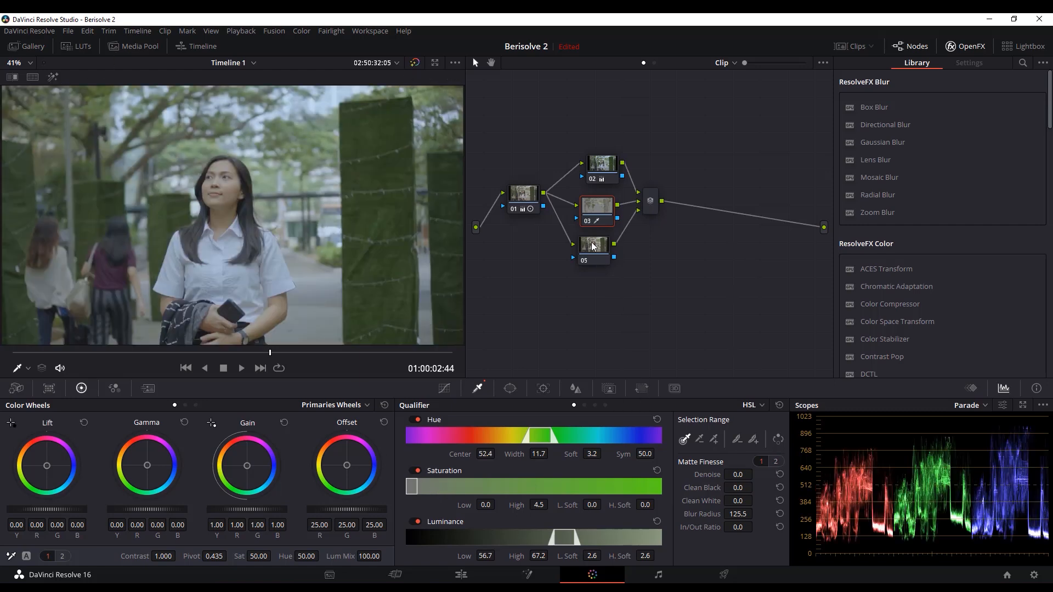
Step: Tint node 03 toward green with gain at 1.03, 1.00, 0.90 and lift at -0.01, 0.01, -0.02 for red, green and blue
left_click_drag(597, 212, 597, 209)
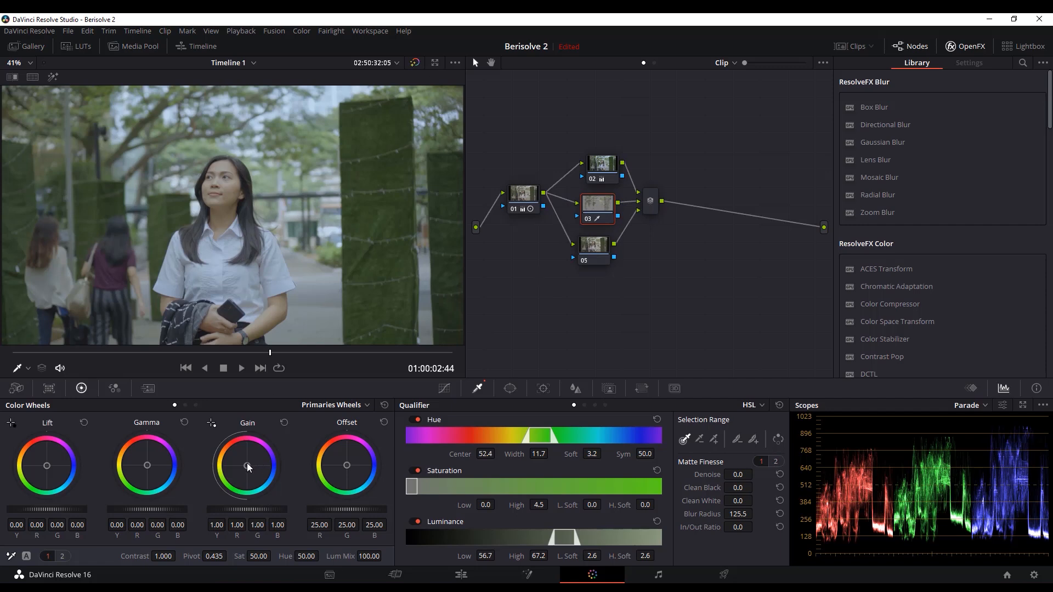
left_click_drag(248, 466, 247, 465)
key("ctrl+z")
left_click_drag(248, 466, 244, 466)
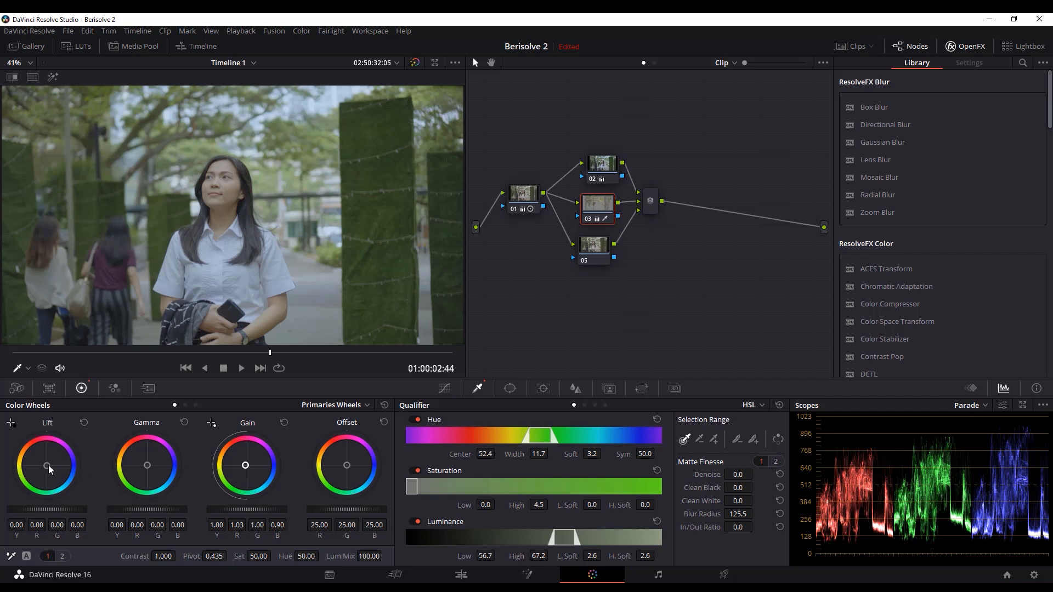
left_click_drag(48, 465, 46, 466)
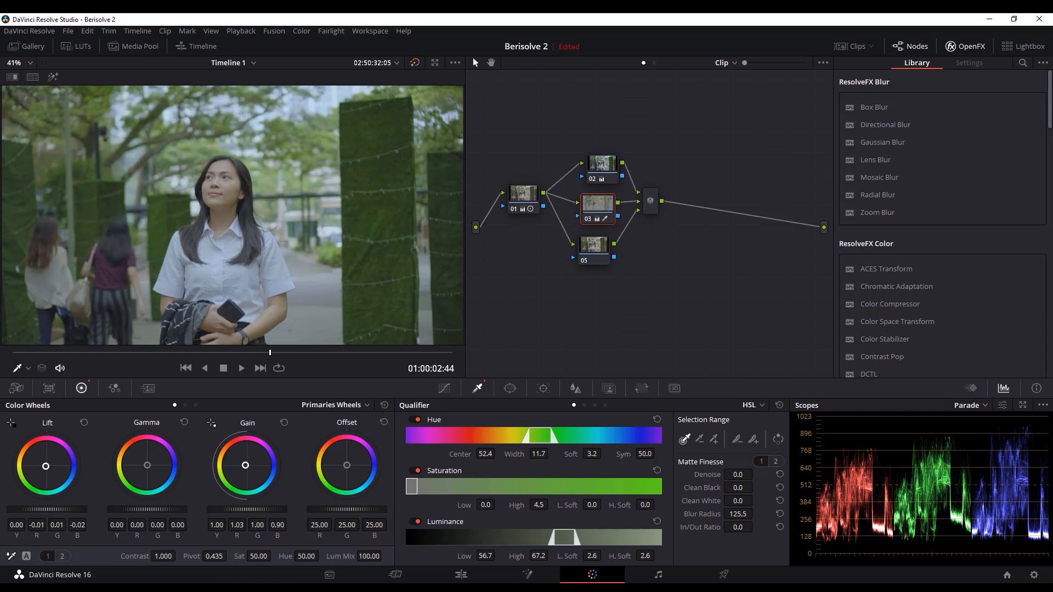
left_click_drag(242, 455, 246, 466)
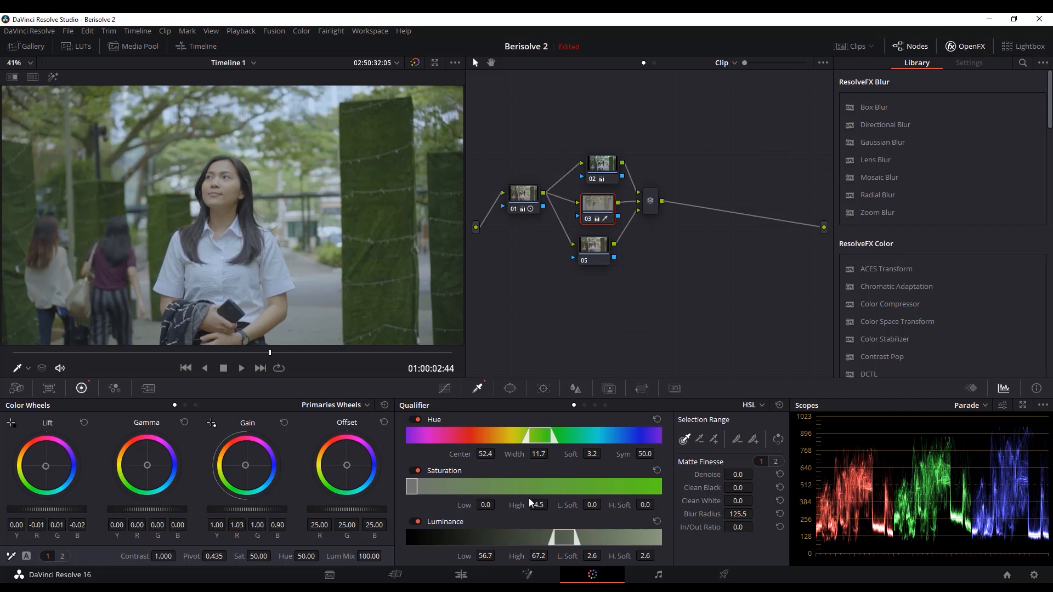
Step: Raise the green point on node 03's Hue Vs Hue curve to a hue rotation of 28.93, and check the selection with Highlight
left_click(445, 388)
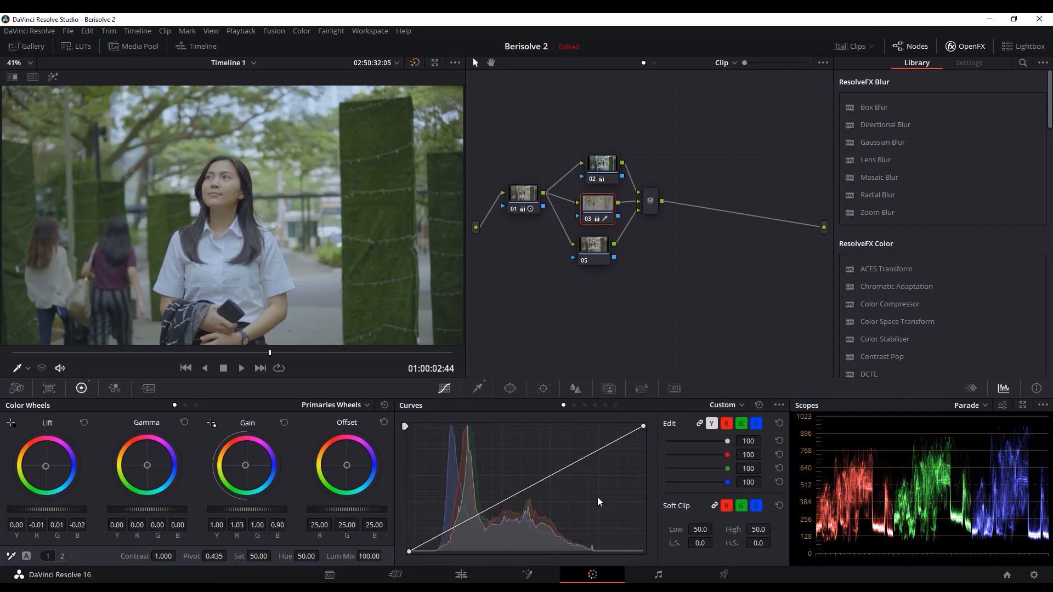
left_click(572, 408)
left_click(566, 407)
left_click(575, 405)
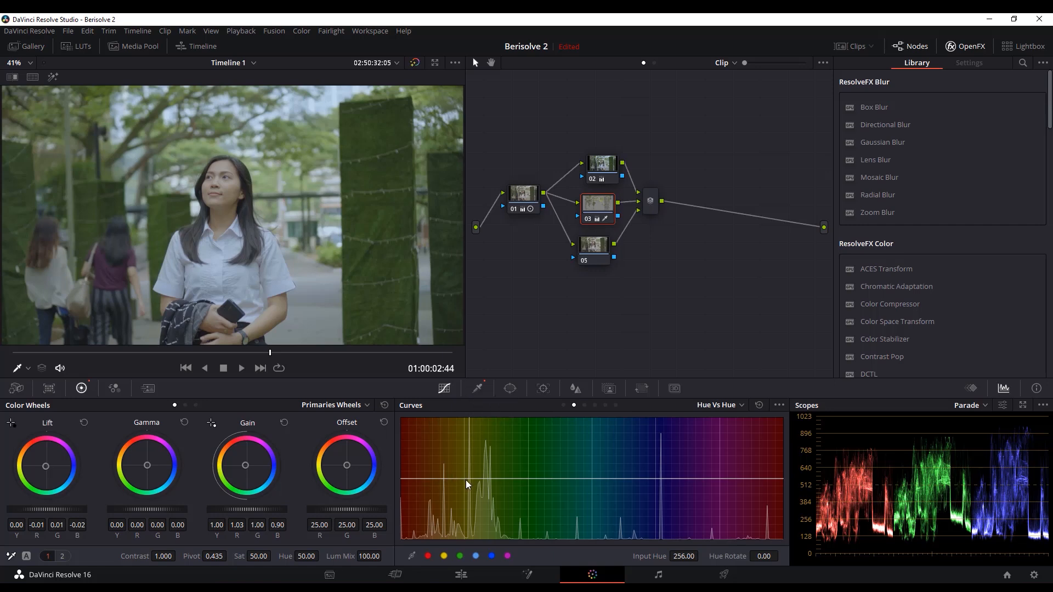
left_click(460, 556)
mouse_move(528, 478)
left_mouse_down()
mouse_move(542, 423)
mouse_move(532, 469)
left_mouse_up()
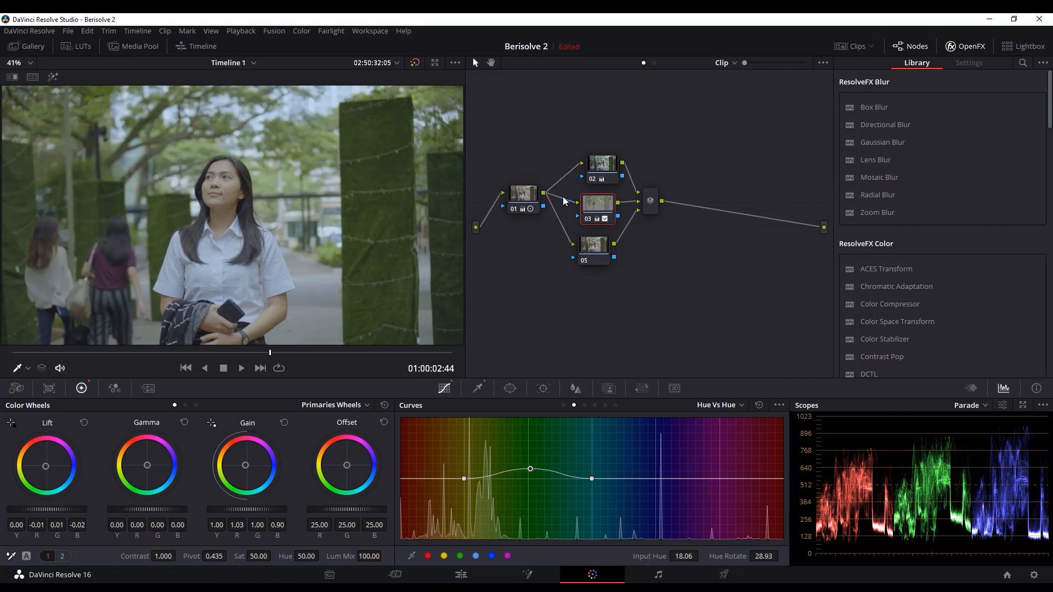
left_click(52, 77)
left_click(53, 77)
Step: Sample the woman's facial skin with the qualifier on node 05 under Highlight, and narrow the hue width to 5.7
left_click(596, 248)
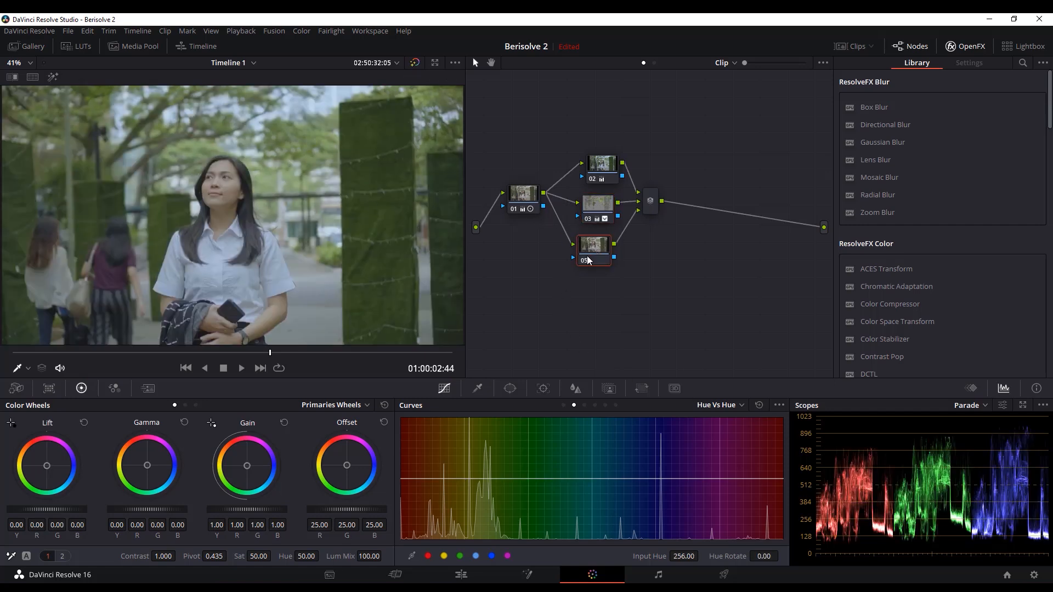
left_click(477, 390)
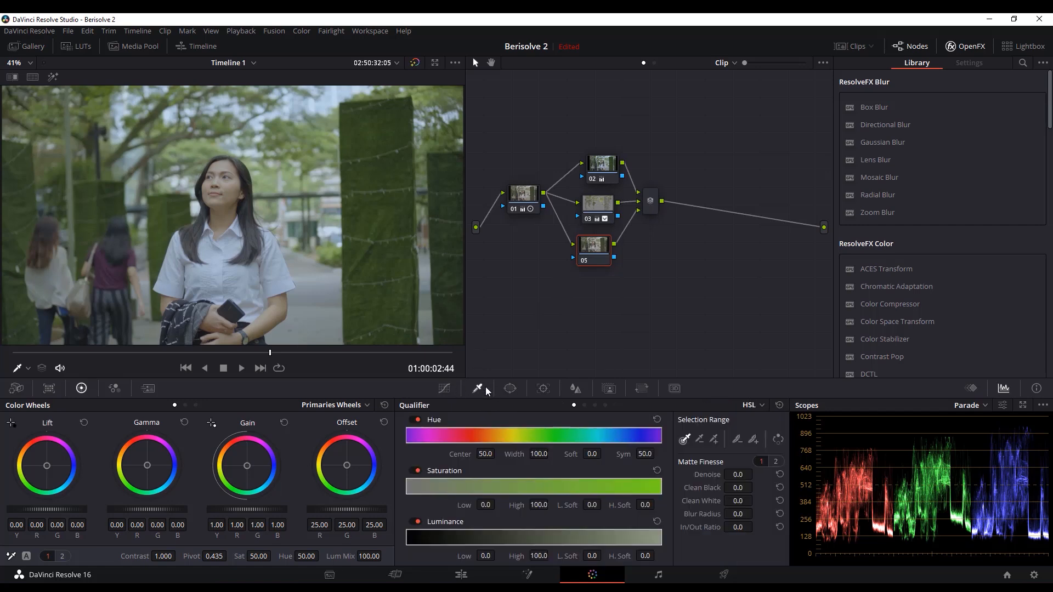
left_click(231, 199)
left_click(50, 80)
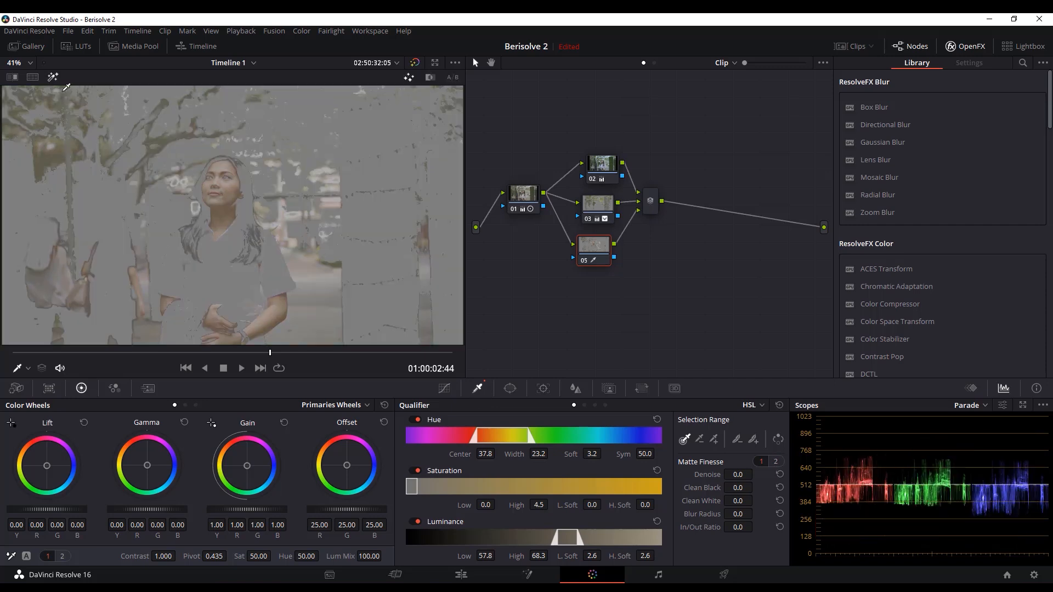
left_click(230, 188)
left_click(231, 185)
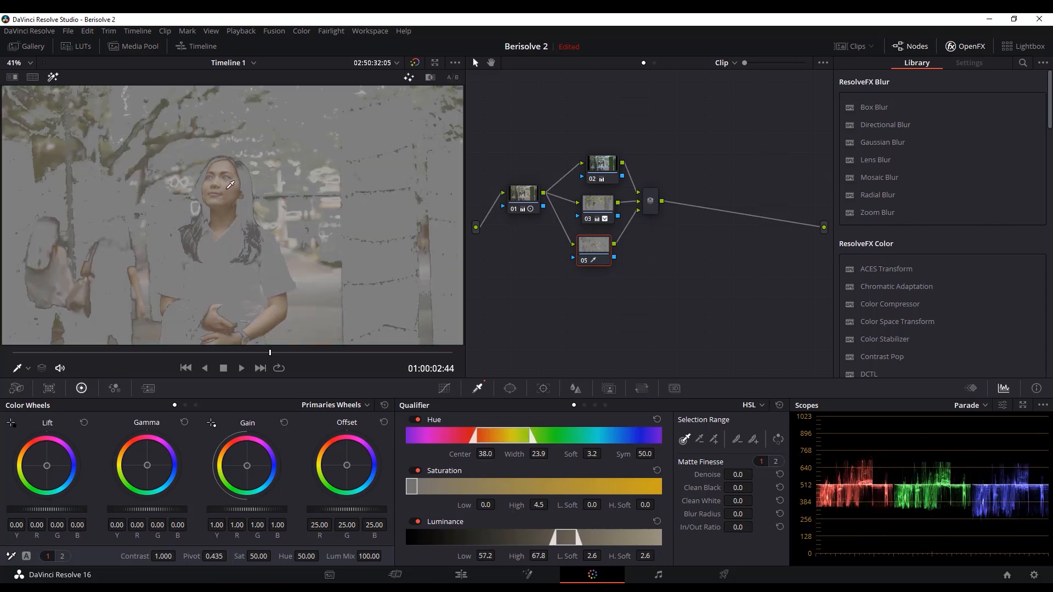
mouse_move(228, 188)
left_mouse_down()
mouse_move(281, 297)
mouse_move(265, 325)
mouse_move(231, 185)
left_mouse_up()
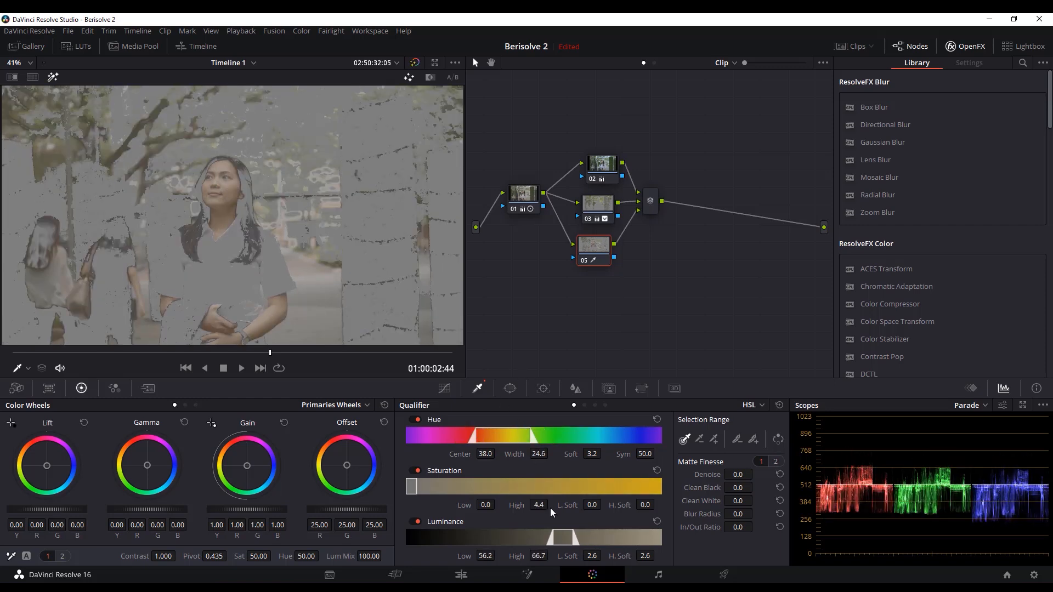
left_click_drag(531, 439, 508, 440)
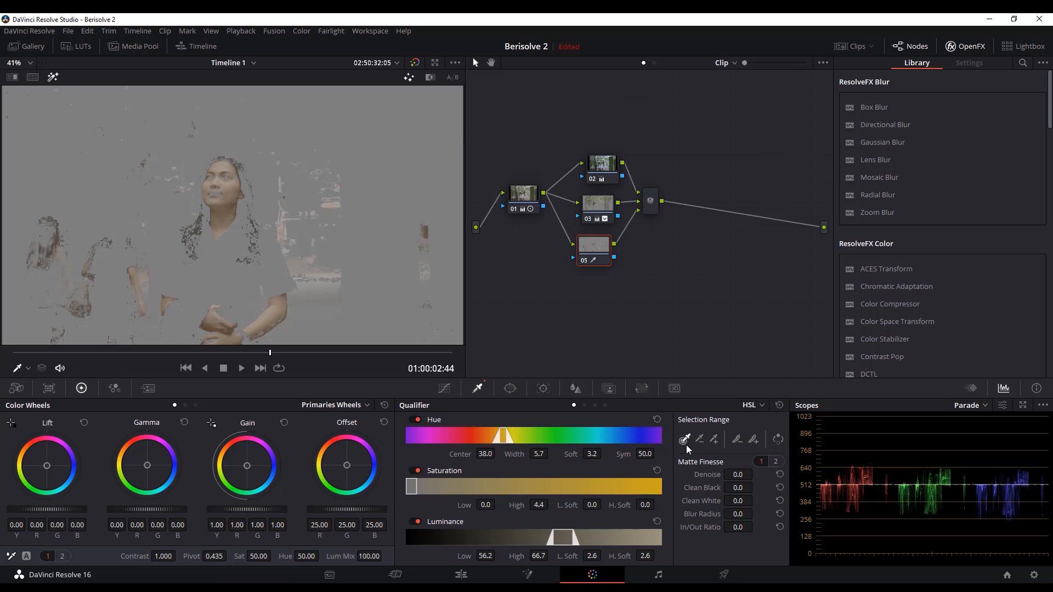
Step: Blur node 05's qualifier with radius 44.3, turn Highlight off, and set gain to 1.07, 0.98, 1.03 for red, green and blue
left_click_drag(739, 514, 784, 514)
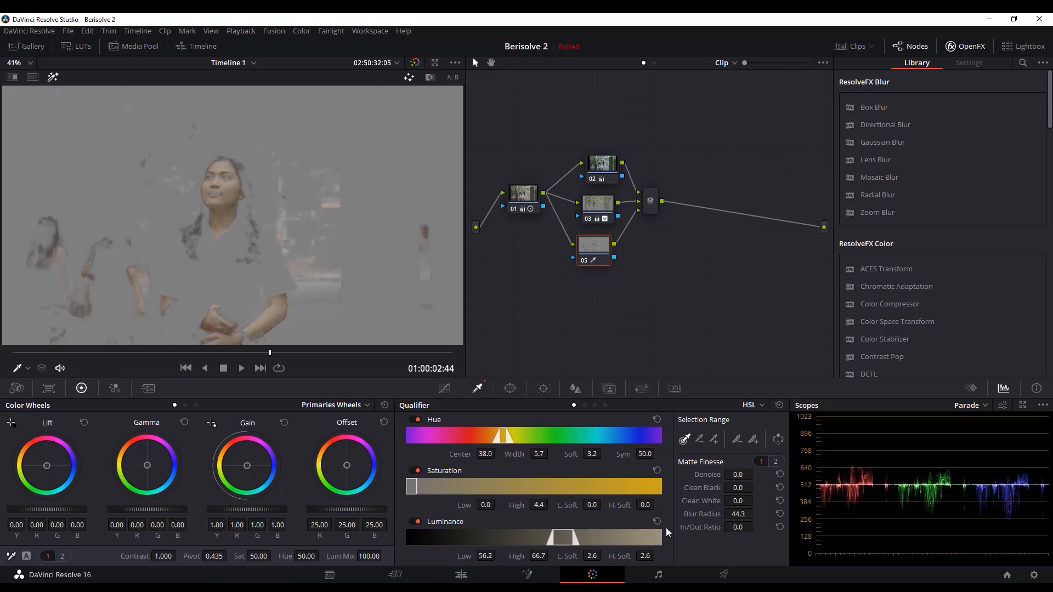
left_click(57, 77)
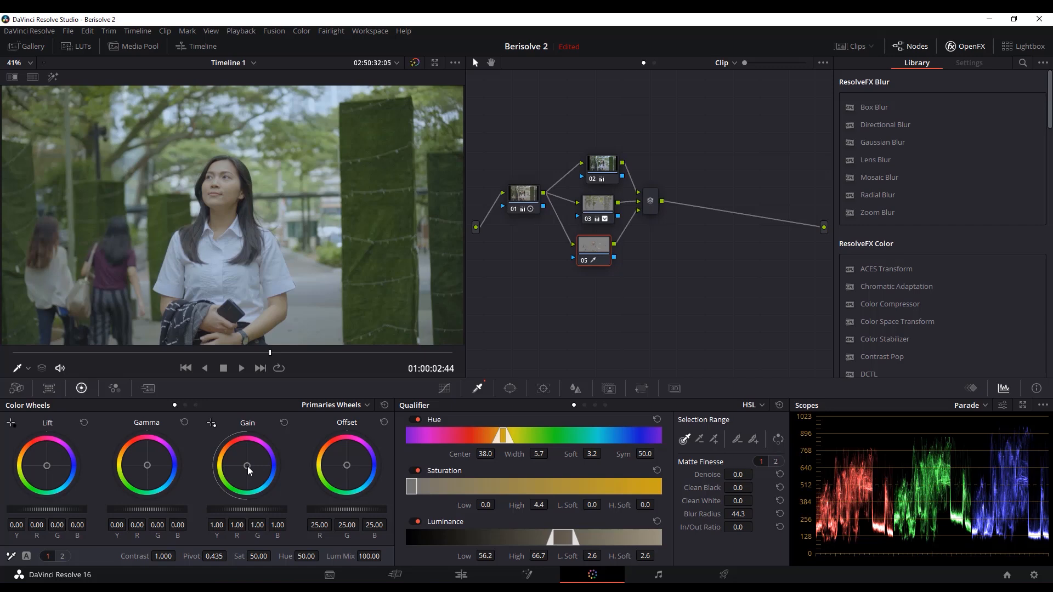
left_click_drag(248, 467, 248, 464)
Step: Lower node 05's key output gain to 0.853 and slightly shift its lift color balance
left_click(606, 391)
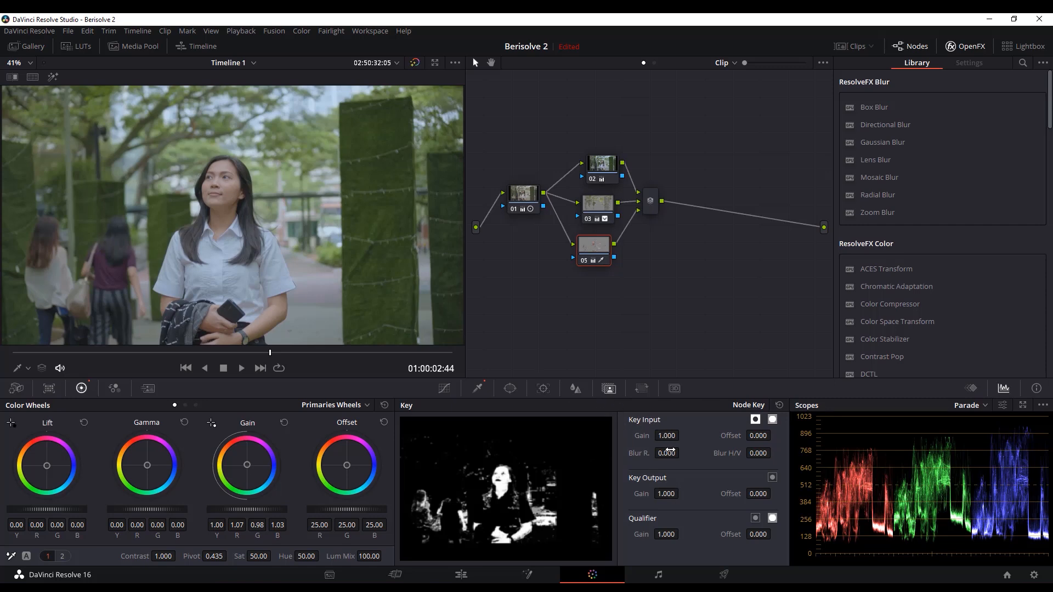
left_click_drag(667, 494, 663, 494)
left_click_drag(667, 494, 644, 494)
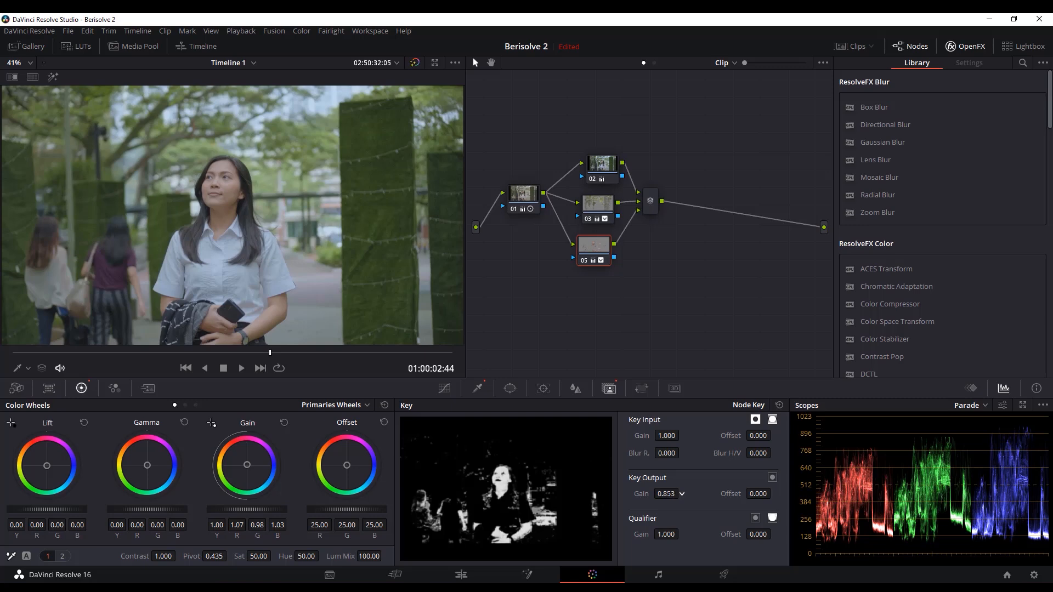
left_click_drag(685, 436, 682, 435)
left_click_drag(48, 466, 46, 466)
left_click_drag(57, 459, 56, 459)
Step: Add a corrector node below node 05, feed it from node 01, and connect it to a new input on the parallel mixer
left_click_drag(601, 263, 601, 263)
left_click(590, 212)
left_click(594, 166)
left_click(601, 251)
right_click(600, 298)
mouse_move(726, 316)
left_click(784, 321)
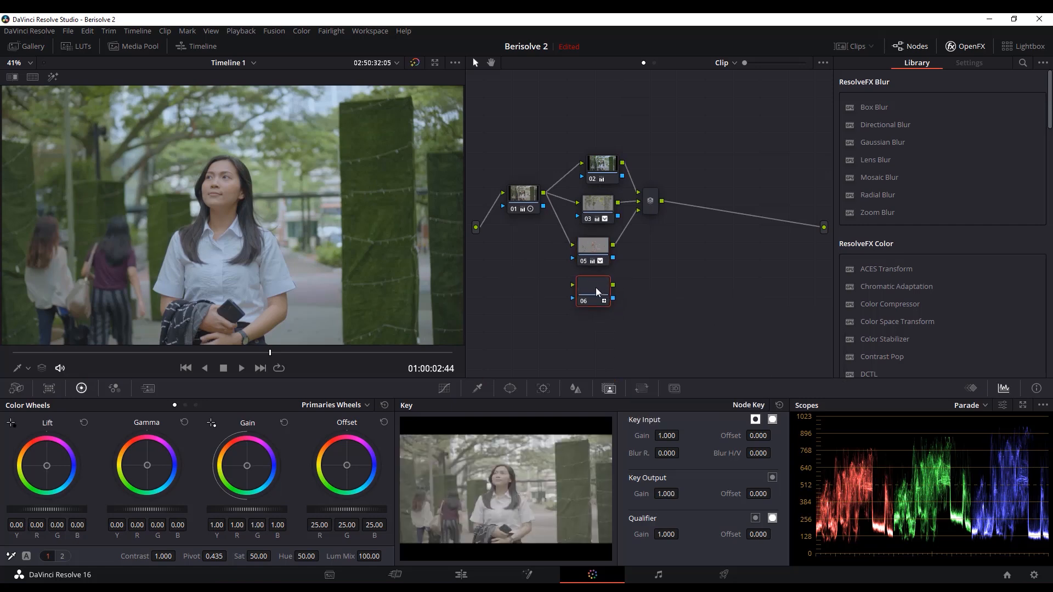
left_click_drag(543, 193, 573, 285)
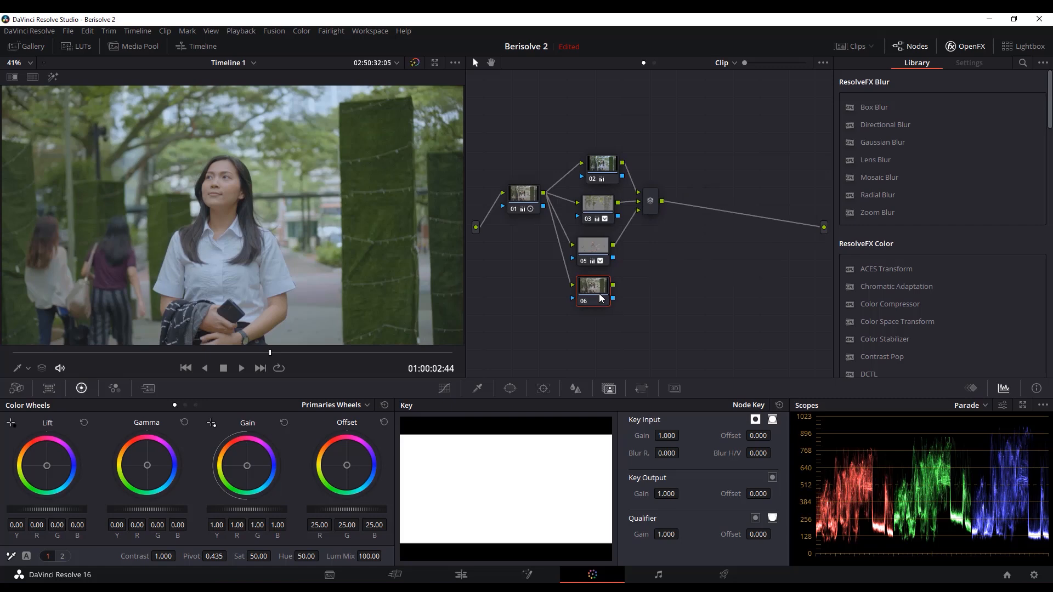
right_click(648, 205)
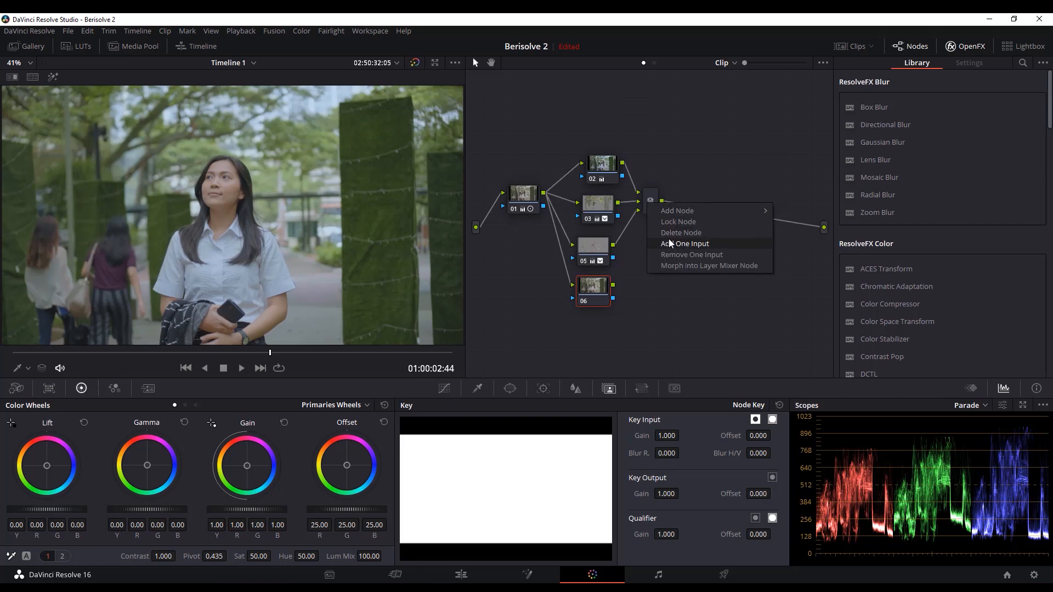
left_click(670, 243)
left_click_drag(639, 213, 601, 291)
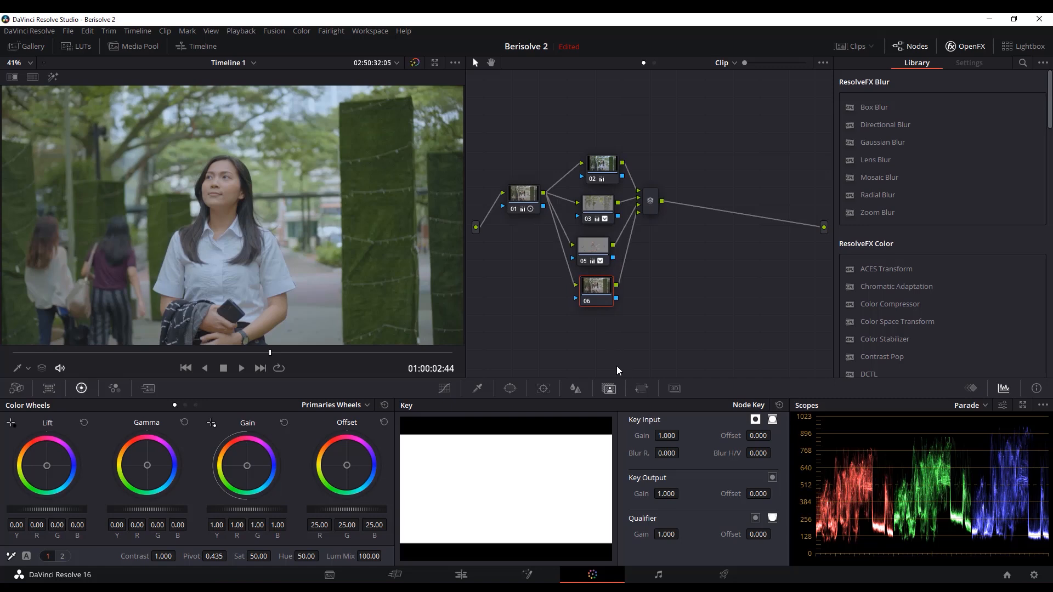
Step: Sample the woman's face on node 06 under Highlight, and narrow the qualifier to hue width 5.5 and luminance 58.7 to 62.5
left_click(478, 387)
left_click(217, 190)
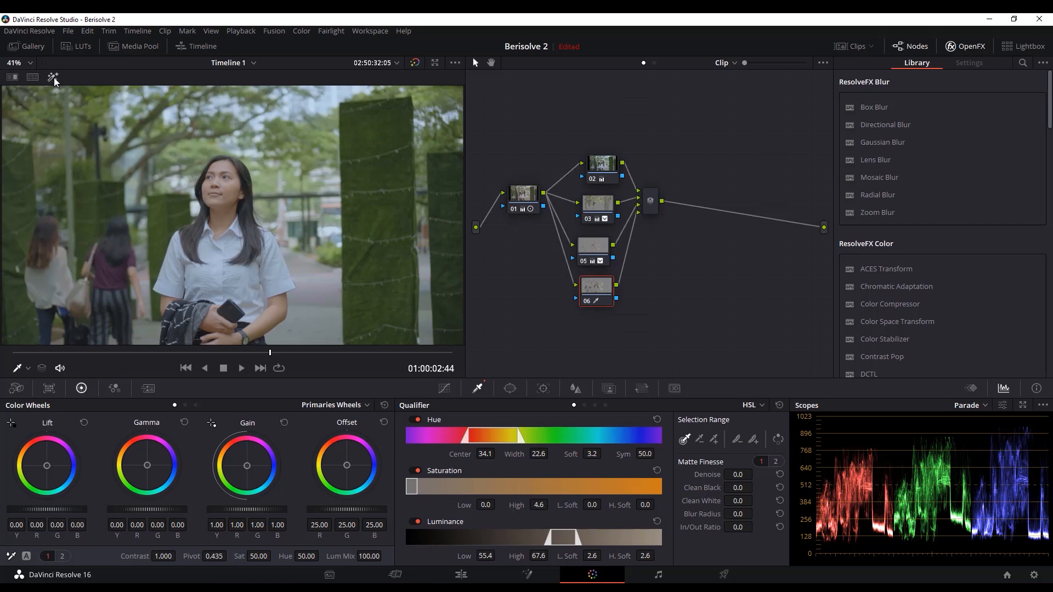
left_click(53, 77)
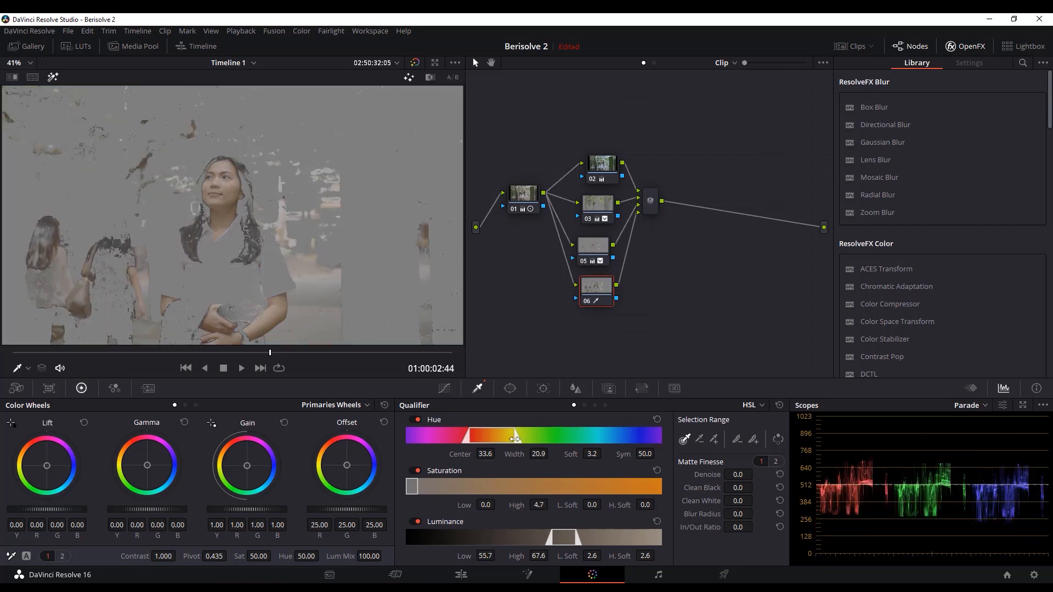
left_click_drag(515, 437, 499, 436)
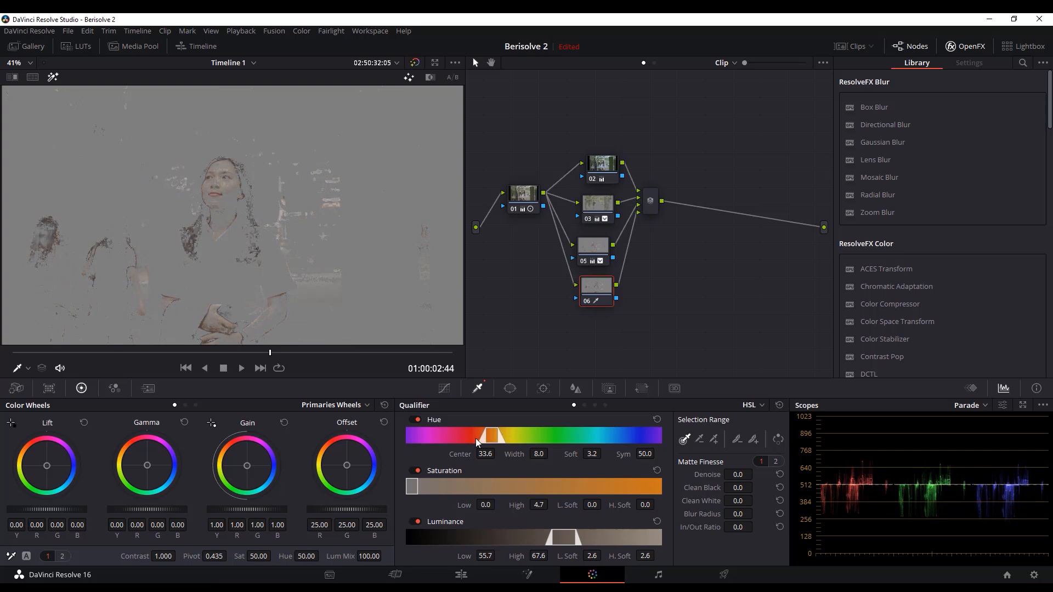
left_click_drag(485, 439, 489, 438)
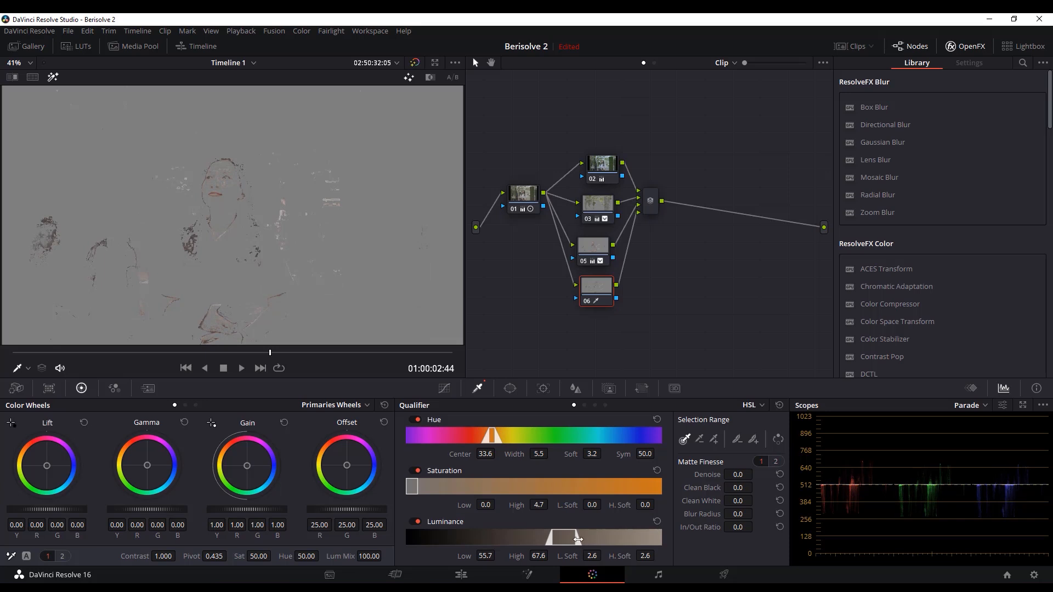
left_click_drag(578, 540, 559, 542)
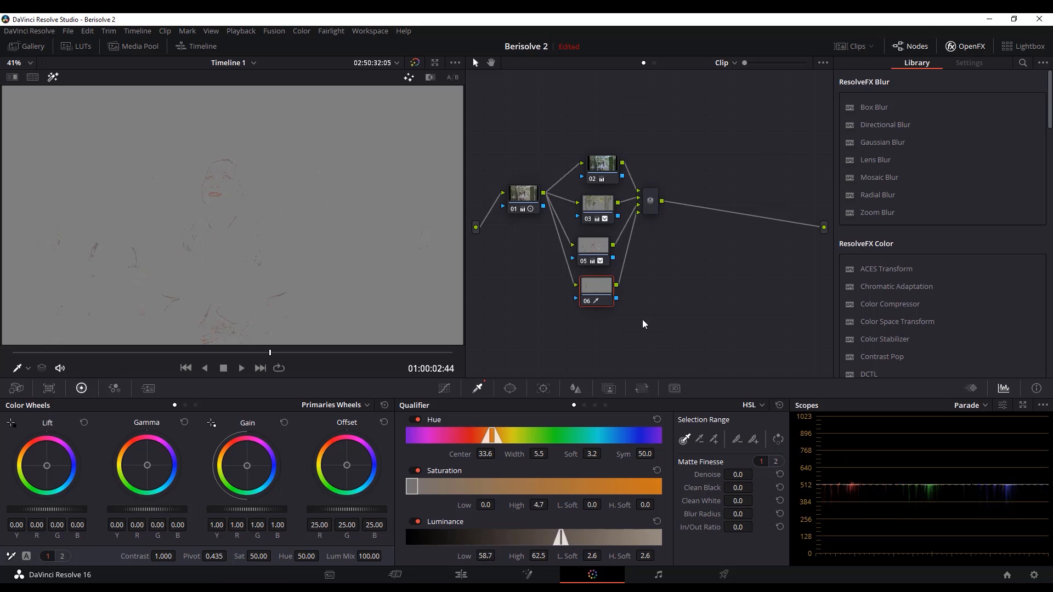
Step: Turn Highlight off, set node 06's lift to 0.04, -0.01, -0.05 and blur radius to 10.6, and compare the parallel nodes on and off
left_click(53, 77)
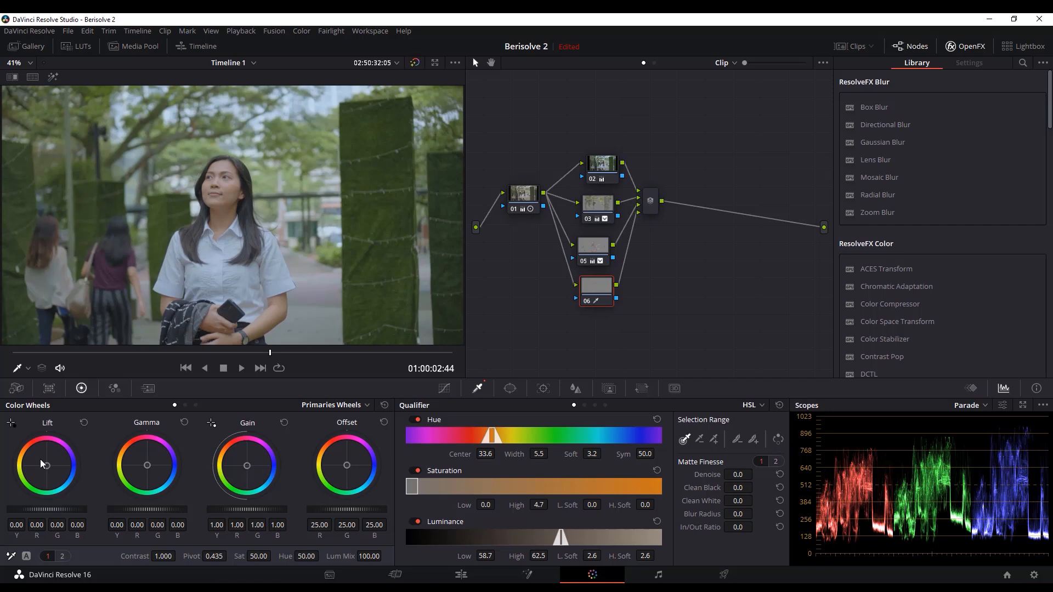
left_click_drag(50, 466, 44, 464)
key("ctrl+d")
key("ctrl+d")
key("ctrl+d")
key("ctrl+d")
key("ctrl+d")
key("ctrl+d")
key("ctrl+d")
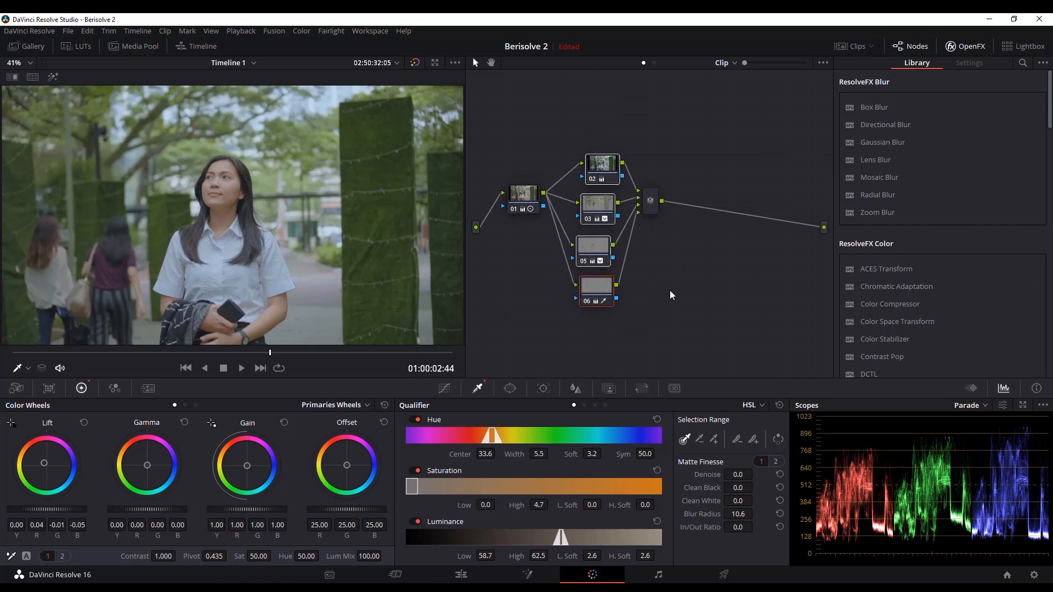
Step: Add a corrector node in series between the parallel mixer and the output
right_click(692, 279)
mouse_move(748, 297)
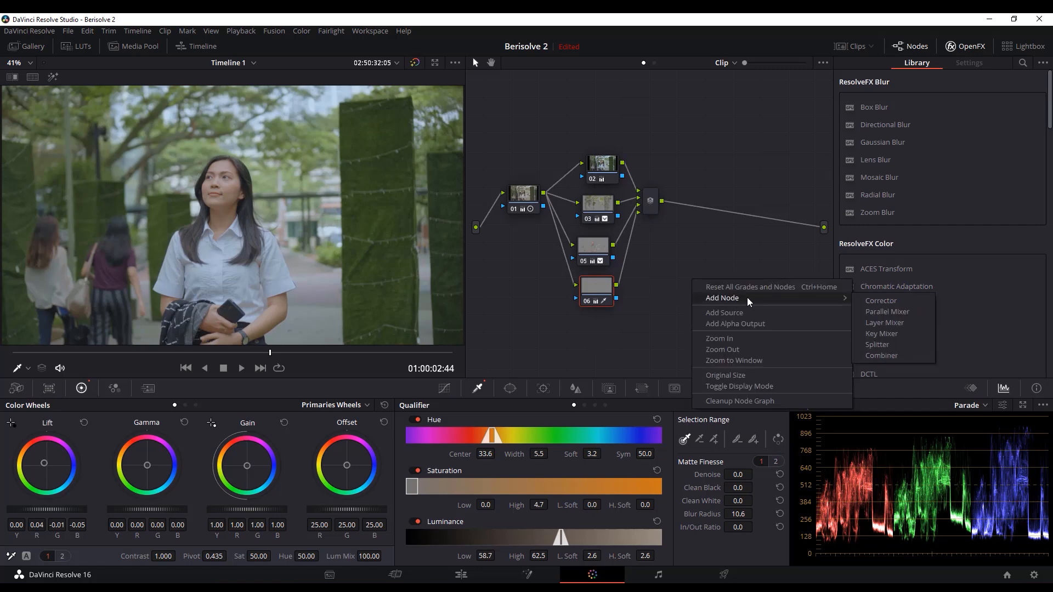
left_click(901, 302)
left_click_drag(708, 285, 706, 208)
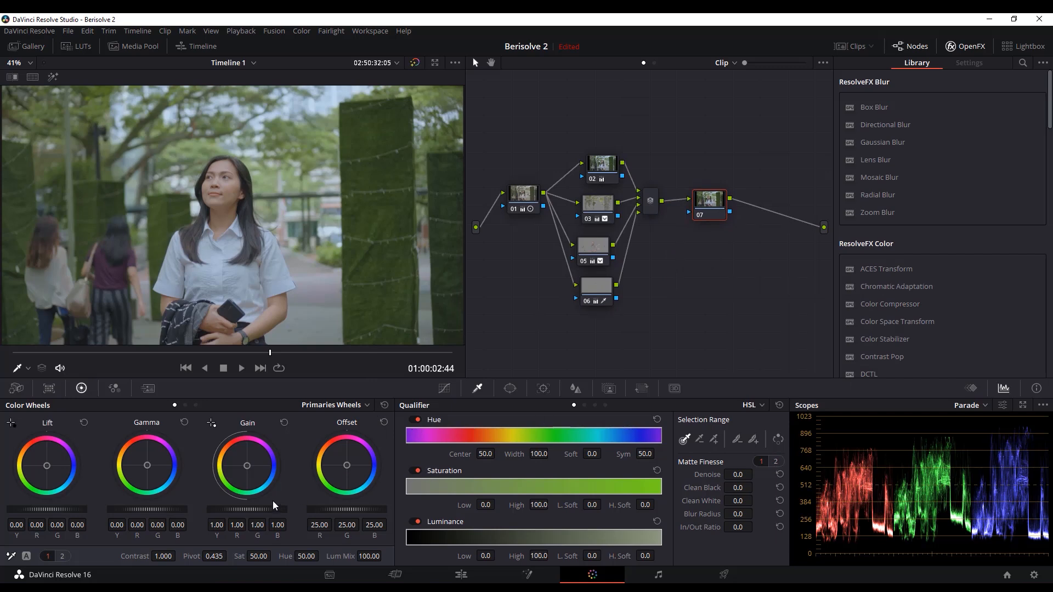
Step: Cool node 07 with gain at 0.99, 1.00, 1.02 and lift at -0.01, 0.00, 0.01 for red, green and blue
left_click_drag(252, 508, 211, 508)
double_click(212, 509)
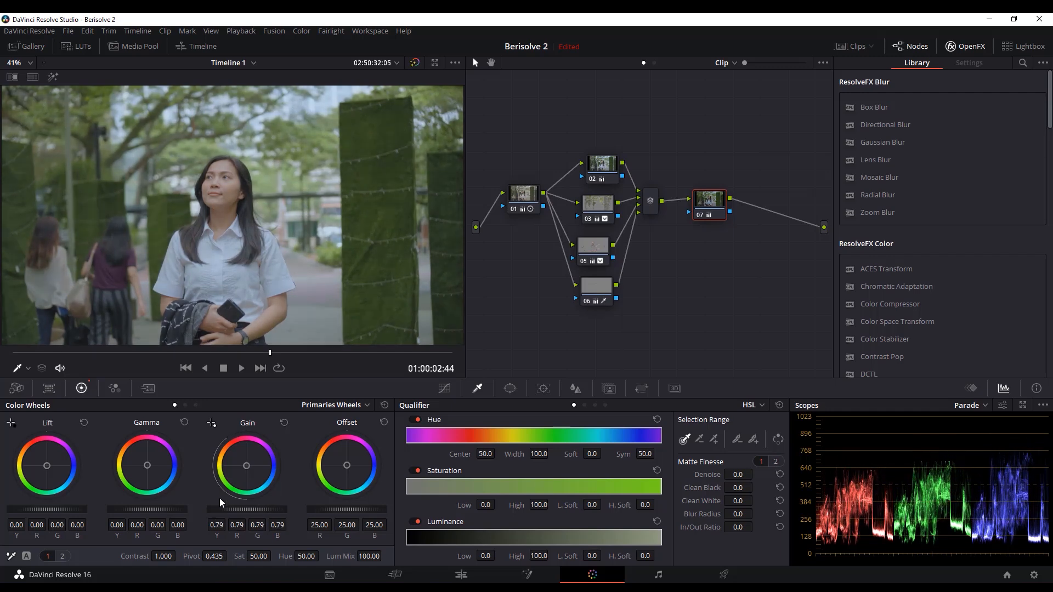
left_click_drag(245, 467, 247, 466)
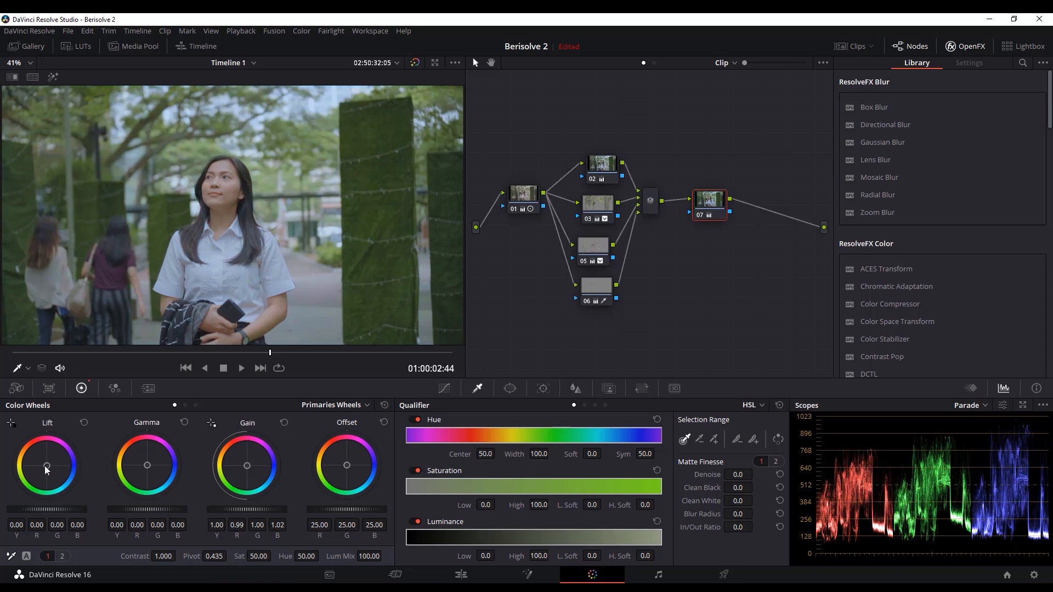
left_click_drag(45, 465, 47, 466)
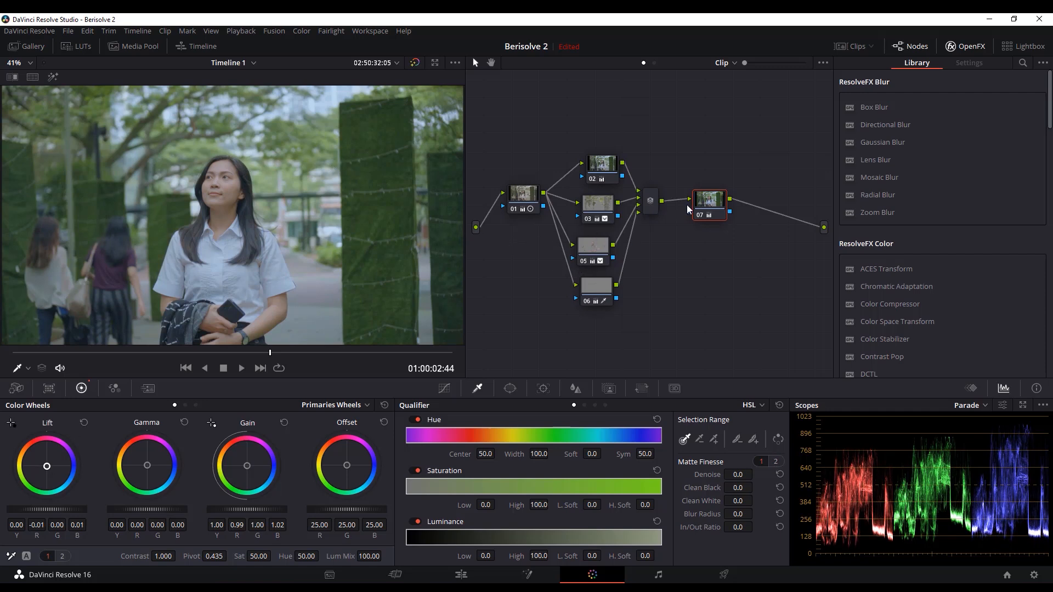
Step: Add another corrector node in series between node 07 and the output
left_click_drag(710, 213, 708, 214)
right_click(728, 258)
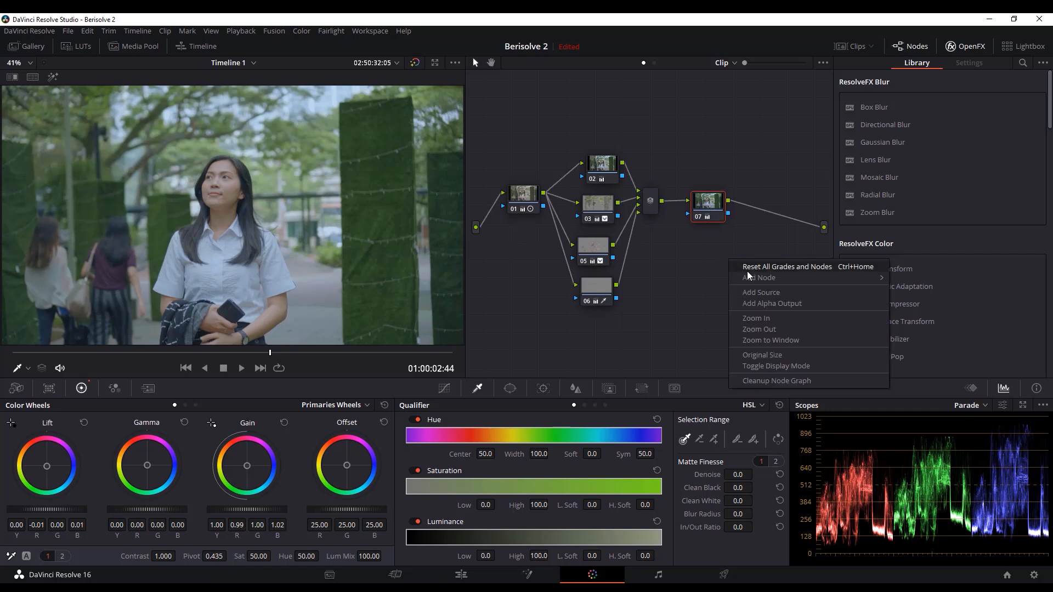
mouse_move(747, 278)
left_click(930, 280)
left_click_drag(738, 266, 782, 210)
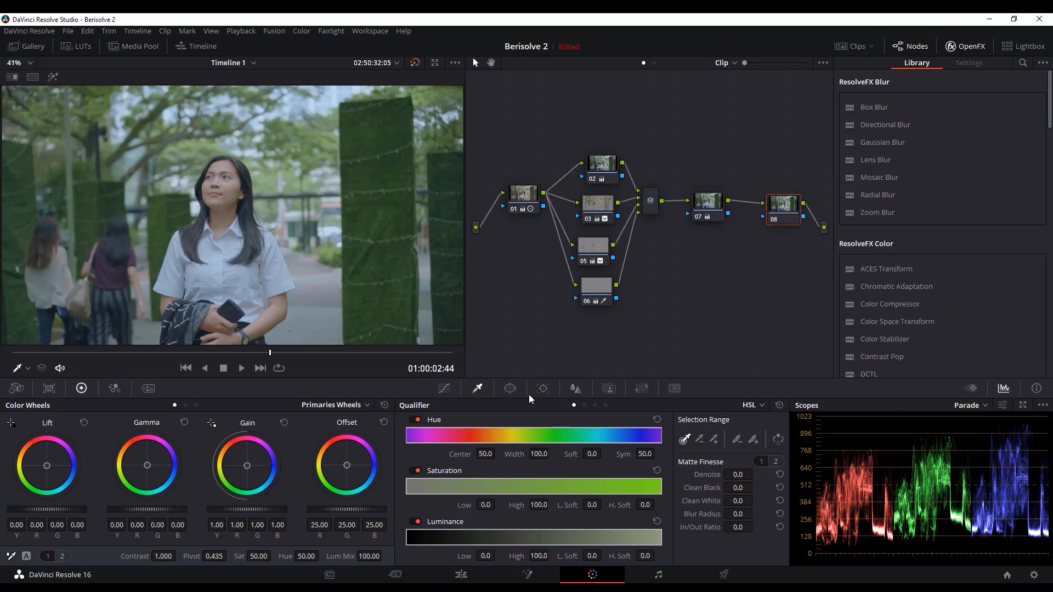
Step: Place a circle window around the woman on node 08 with size 57.87, aspect 61.98 and softness 10.18
left_click(514, 391)
left_click(425, 463)
left_click_drag(315, 218, 382, 215)
left_click_drag(452, 215, 471, 219)
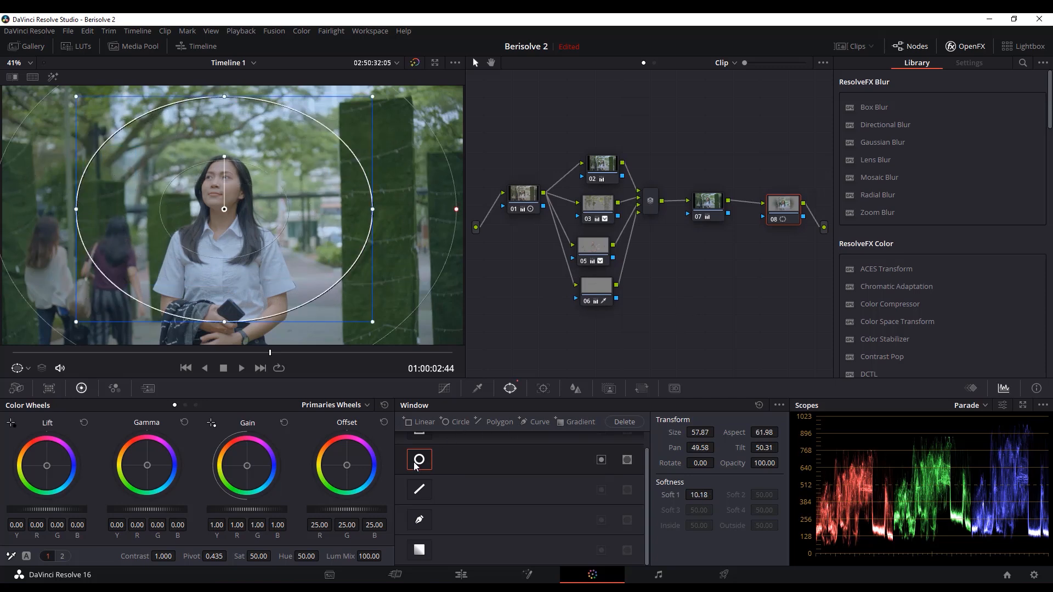
Step: Invert node 08's circle window so that it affects the area outside the ellipse
left_click(603, 461)
left_click(601, 461)
left_click(601, 462)
left_click(601, 462)
left_click(601, 462)
Step: Darken the area around the woman by slightly lowering the midtones on node 08's custom curve
left_click(452, 393)
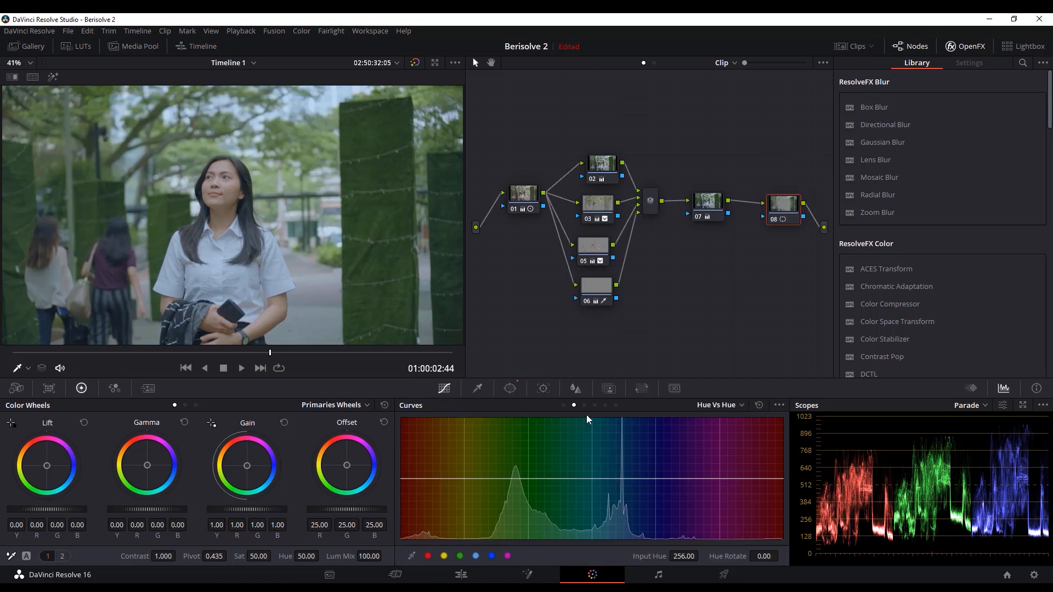
left_click(564, 406)
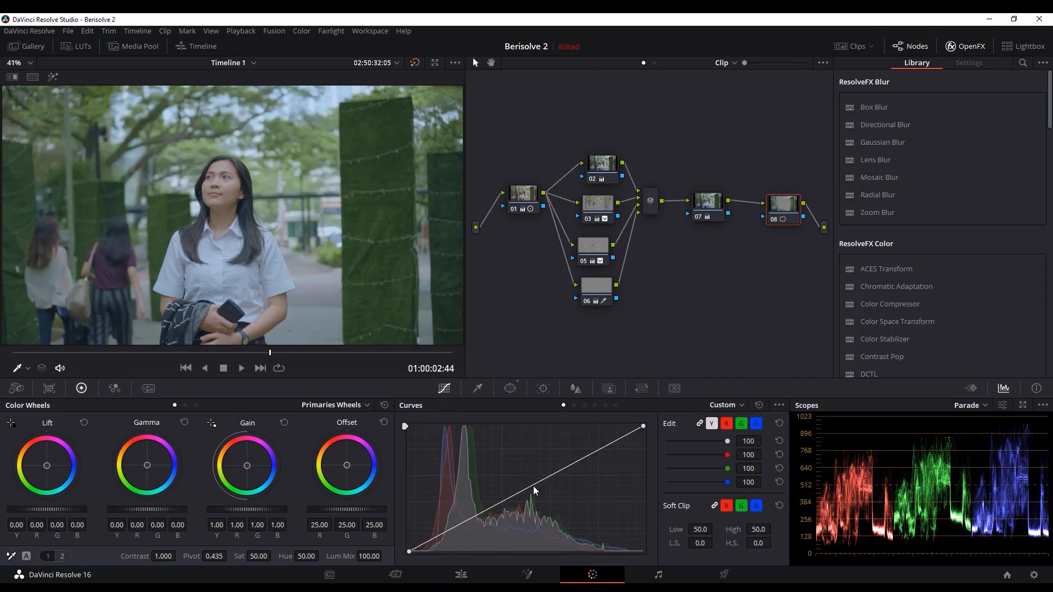
left_click_drag(532, 486, 536, 492)
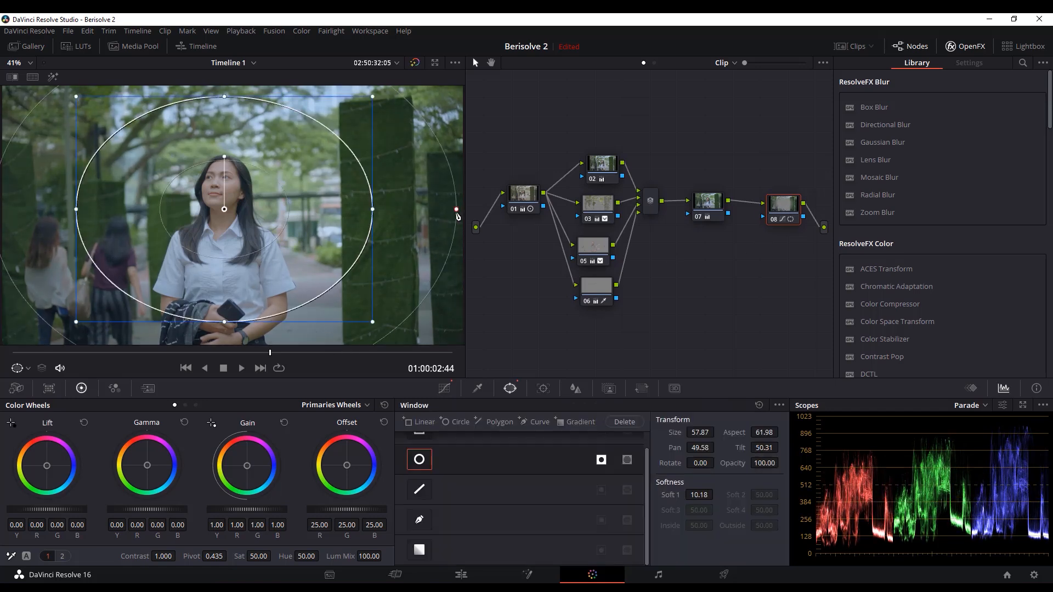
Step: Widen node 08's circle window to an aspect of 76.17 with softness 11.17, and return to the custom curve
left_click_drag(458, 210, 465, 210)
left_click_drag(375, 209, 461, 210)
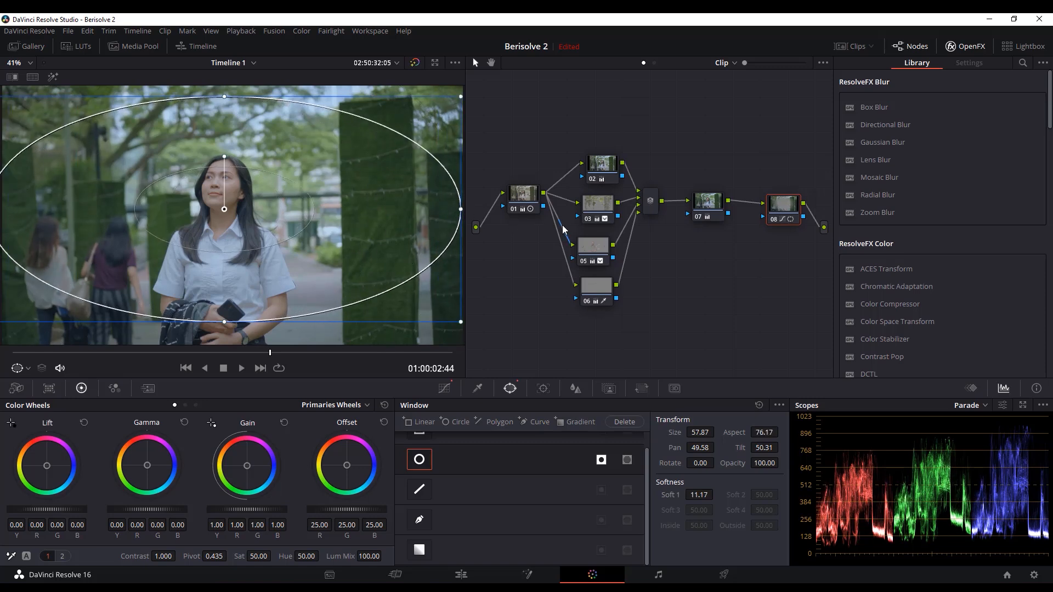
left_click(444, 388)
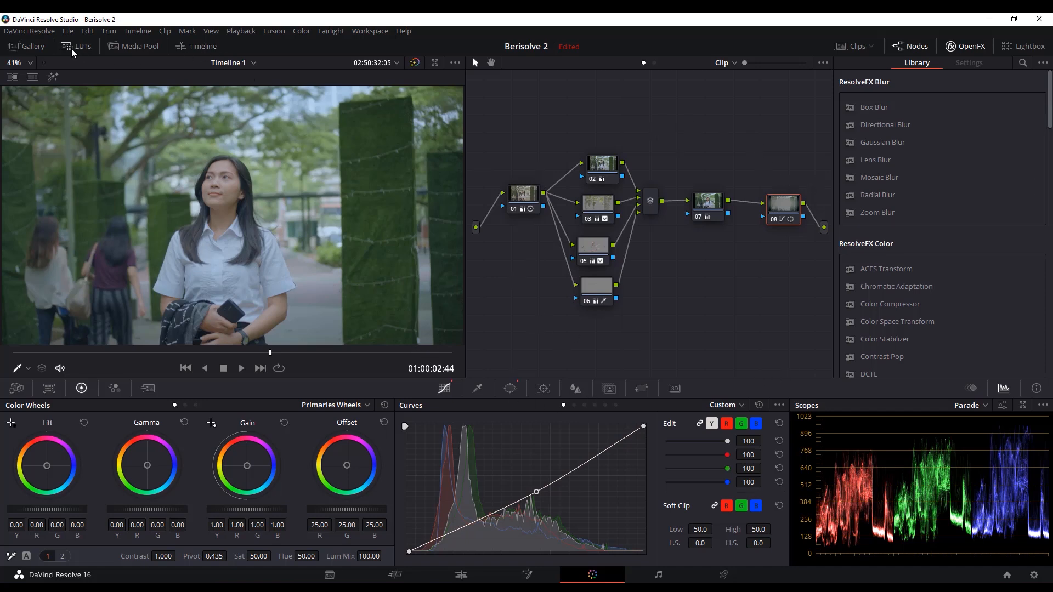
Step: Show the still gallery, enlarge the viewer, and grab a still of the graded frame
left_click(42, 47)
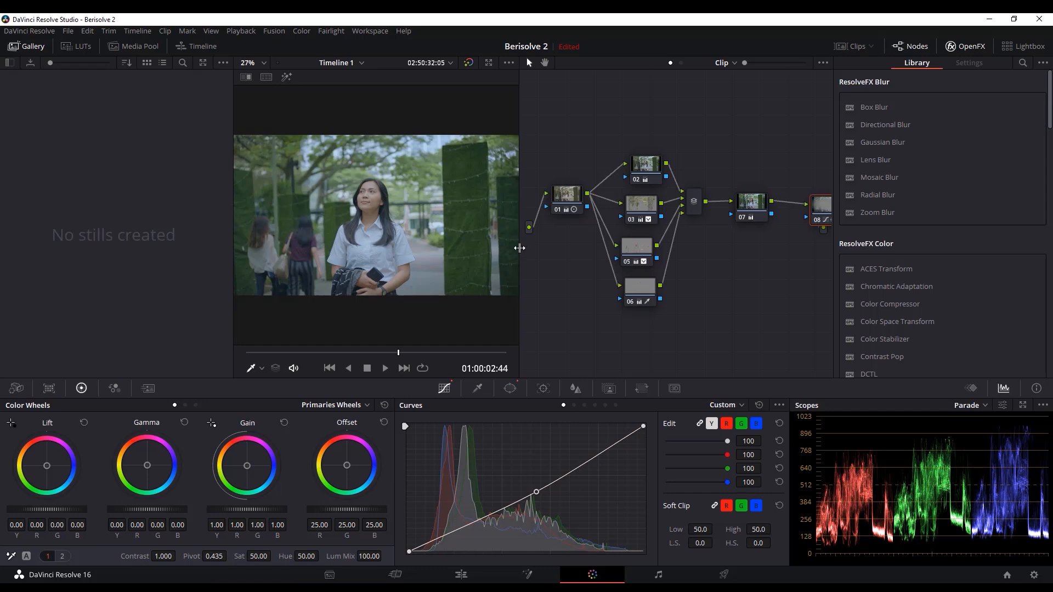
left_click_drag(522, 249, 565, 252)
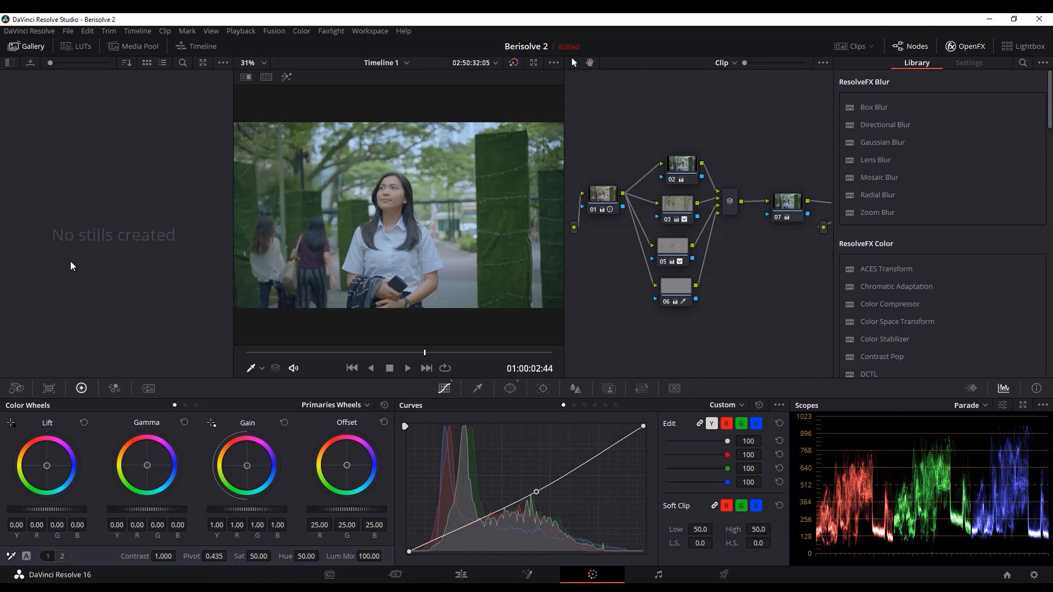
right_click(332, 183)
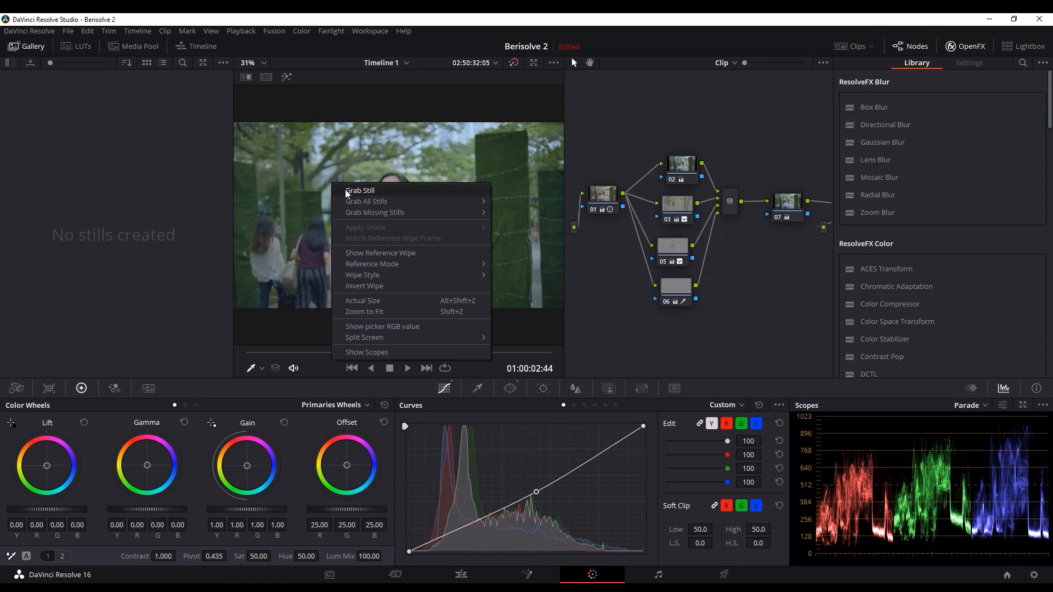
left_click(347, 192)
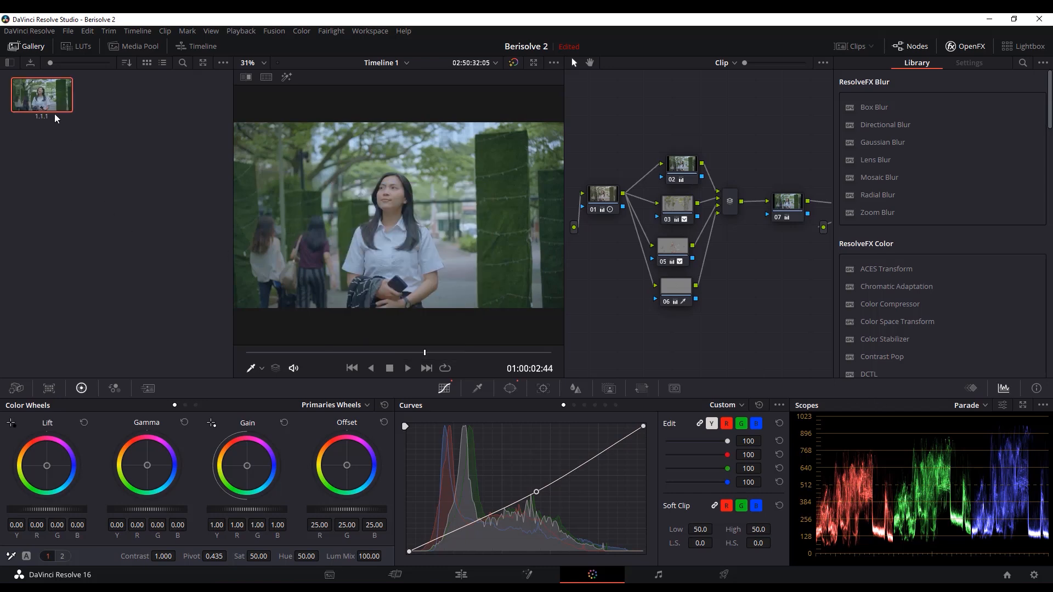
Step: Label the grabbed still "Outdoor 1"
right_click(39, 102)
left_click(46, 124)
type("Outdoor 1")
key("Return")
Step: Show the clip thumbnails, preview the Outdoor 1 still's grade on clips 02 and 03, and compare clips 04, 02 and 01
left_click(855, 46)
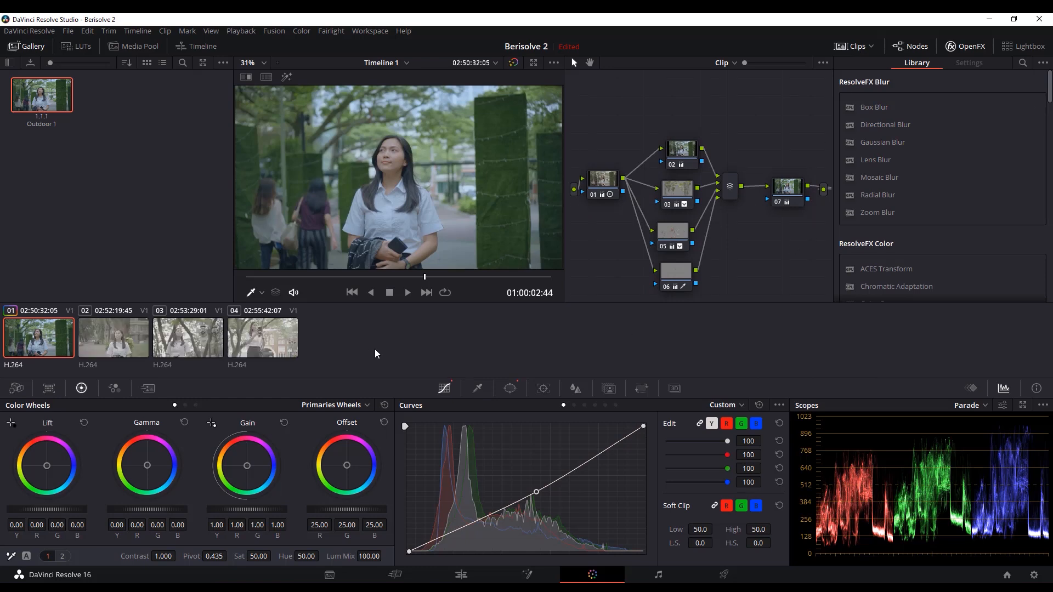
key("space")
left_click(118, 345)
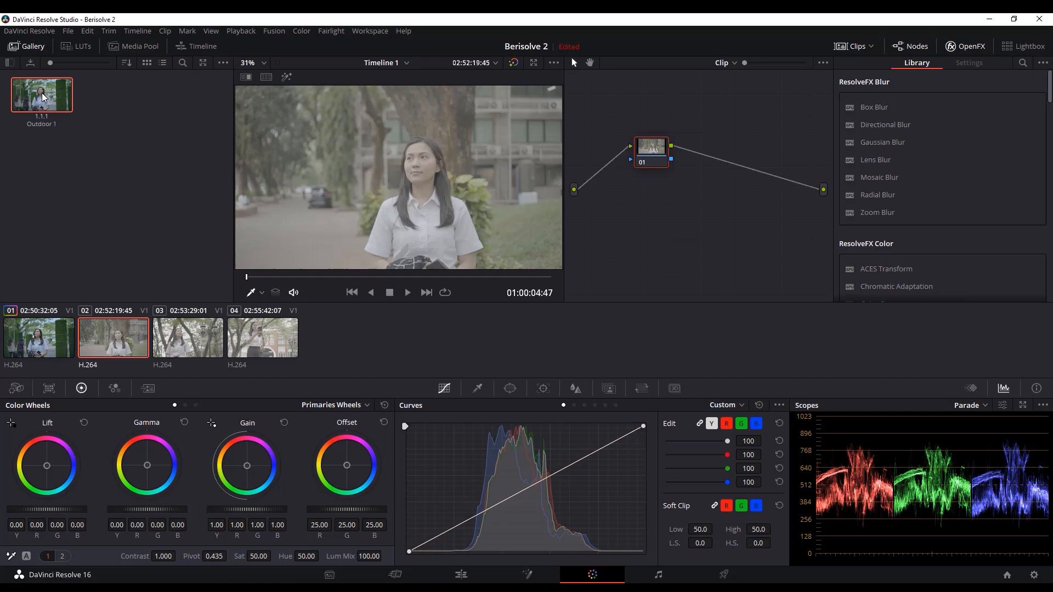
mouse_move(47, 99)
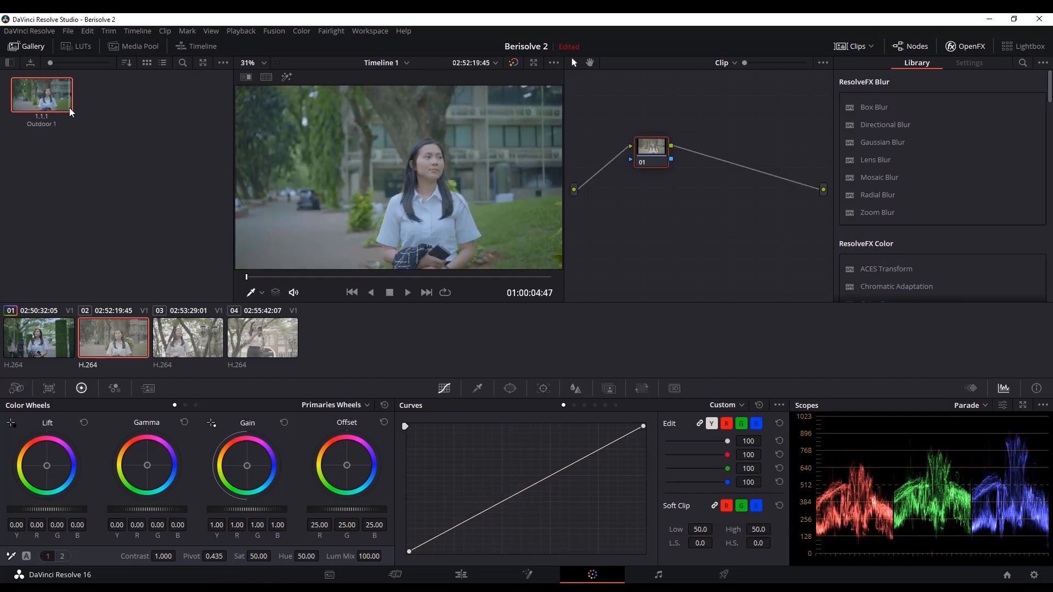
left_click(181, 350)
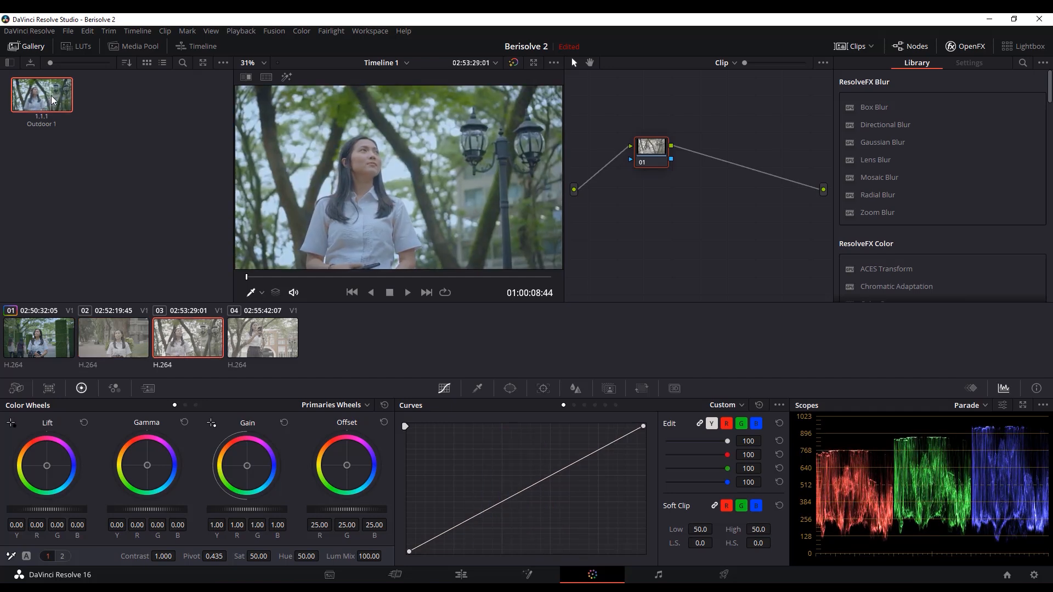
key("Down")
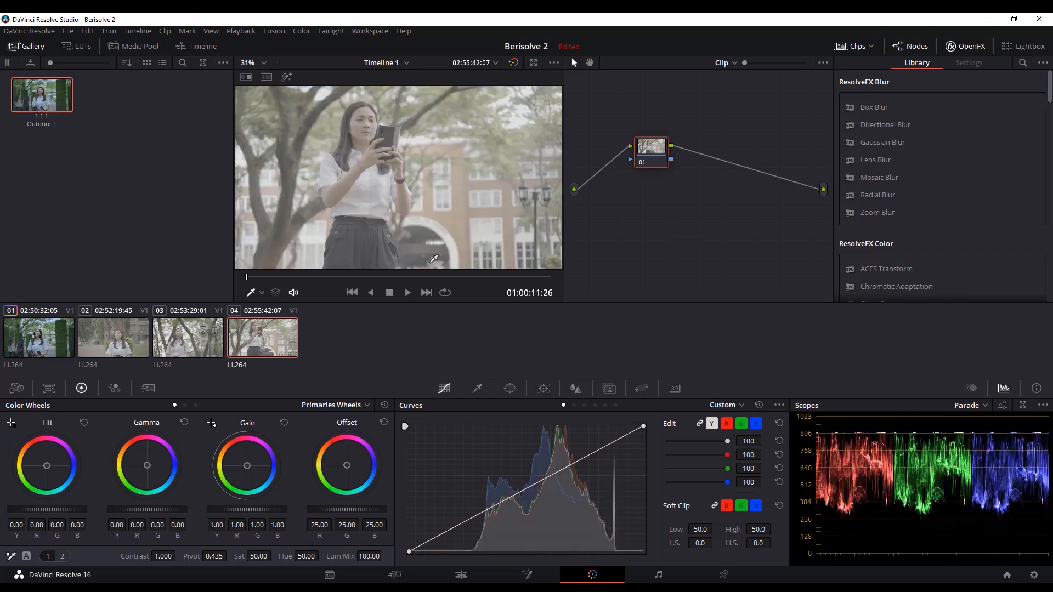
left_click(103, 326)
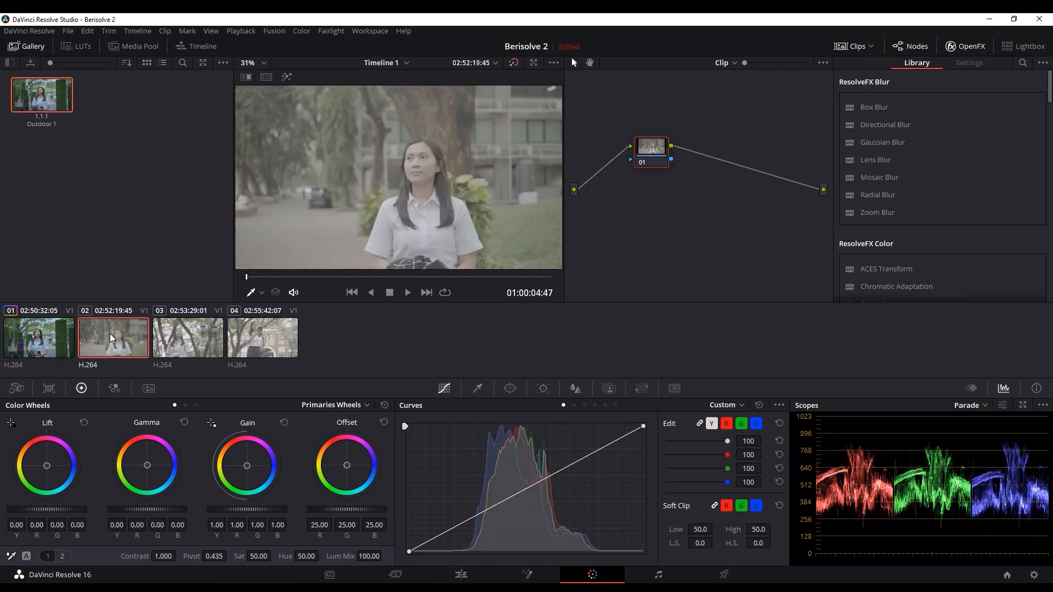
left_click(32, 326)
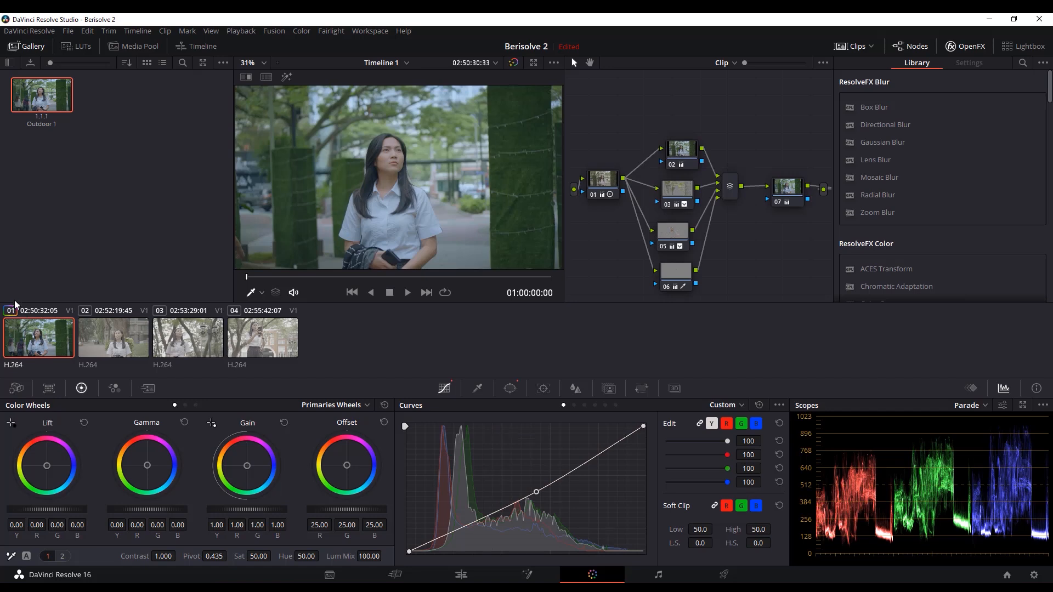
Step: Apply the Outdoor 1 still's grade to clips 02, 03 and 04
left_click(91, 337)
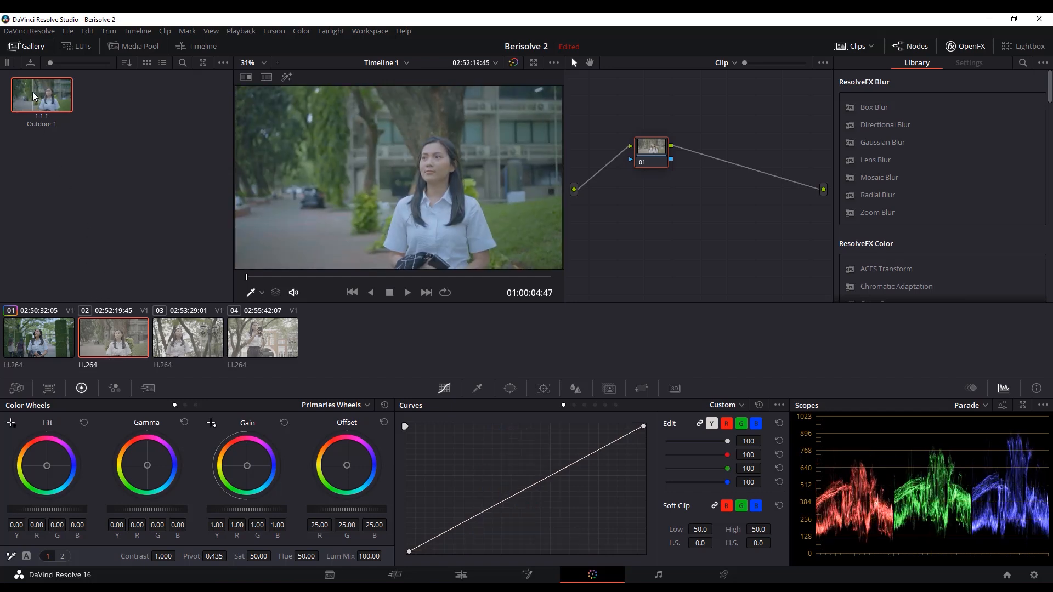
right_click(54, 103)
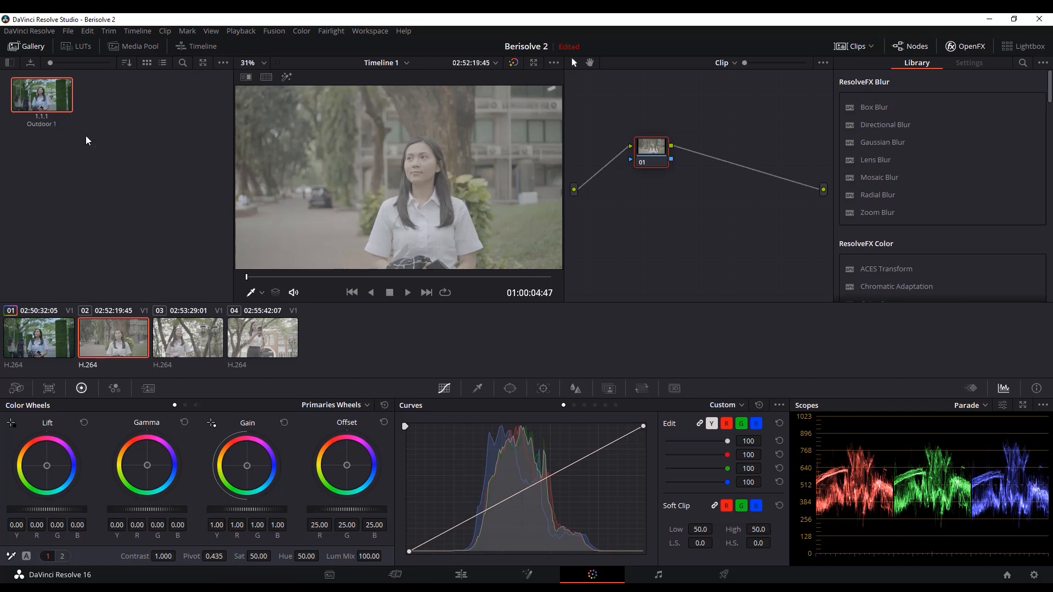
left_click(86, 136)
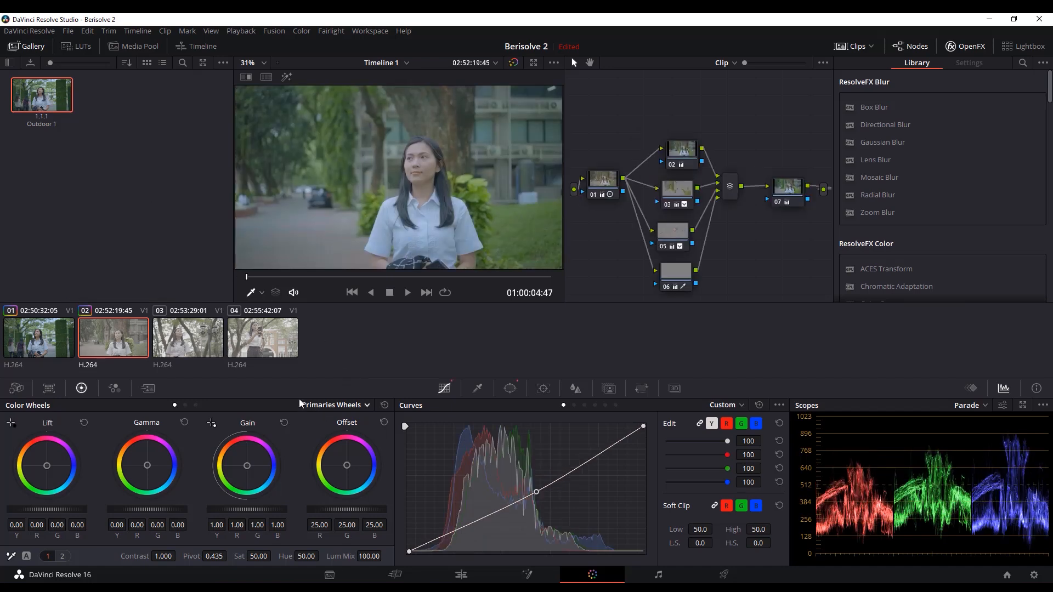
left_click(209, 347)
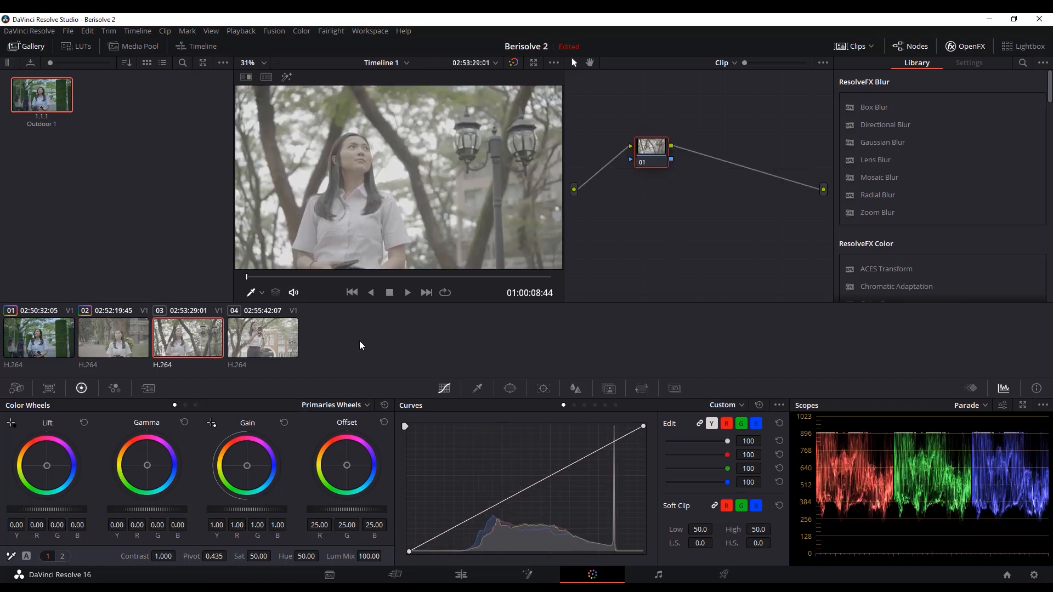
right_click(54, 95)
left_click(89, 129)
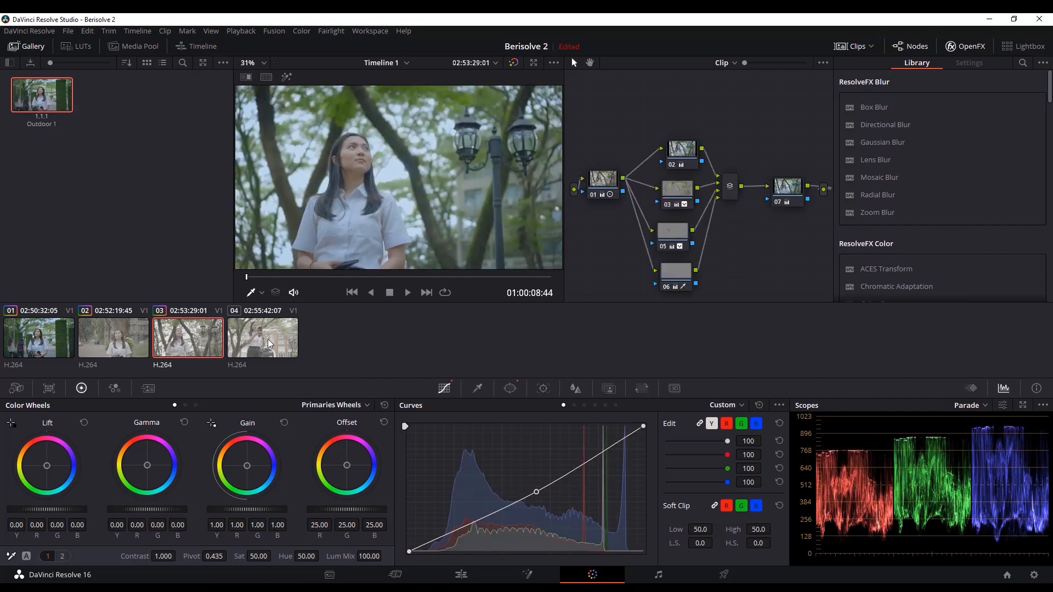
left_click(281, 329)
right_click(41, 90)
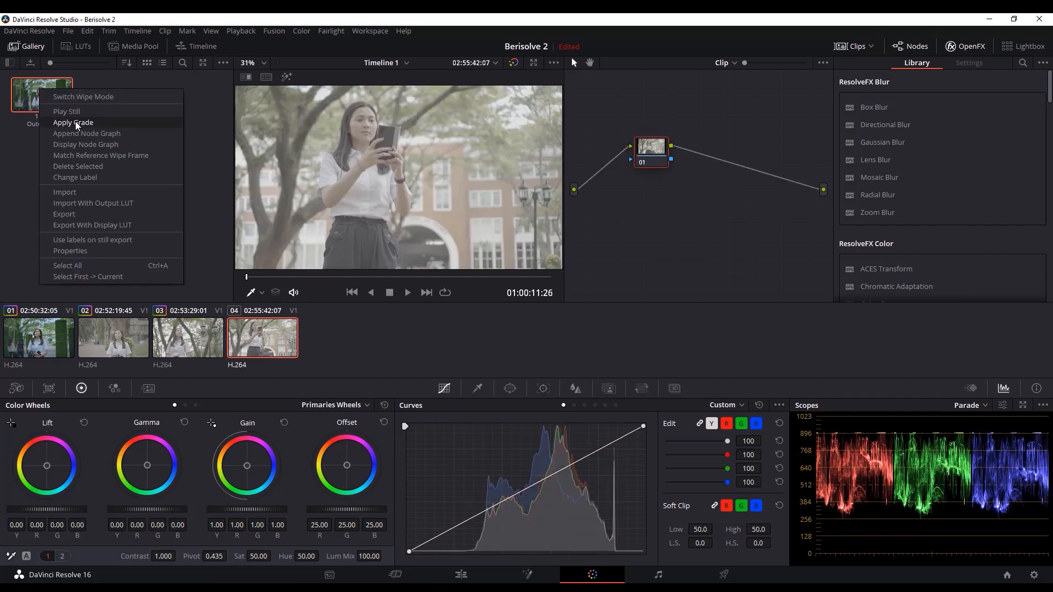
left_click(74, 121)
Step: Compare the look of the four graded clips and scrub through clip 01
left_click(69, 338)
left_click(130, 342)
left_click(199, 343)
left_click(253, 344)
left_click(63, 344)
left_click(241, 344)
left_click(59, 344)
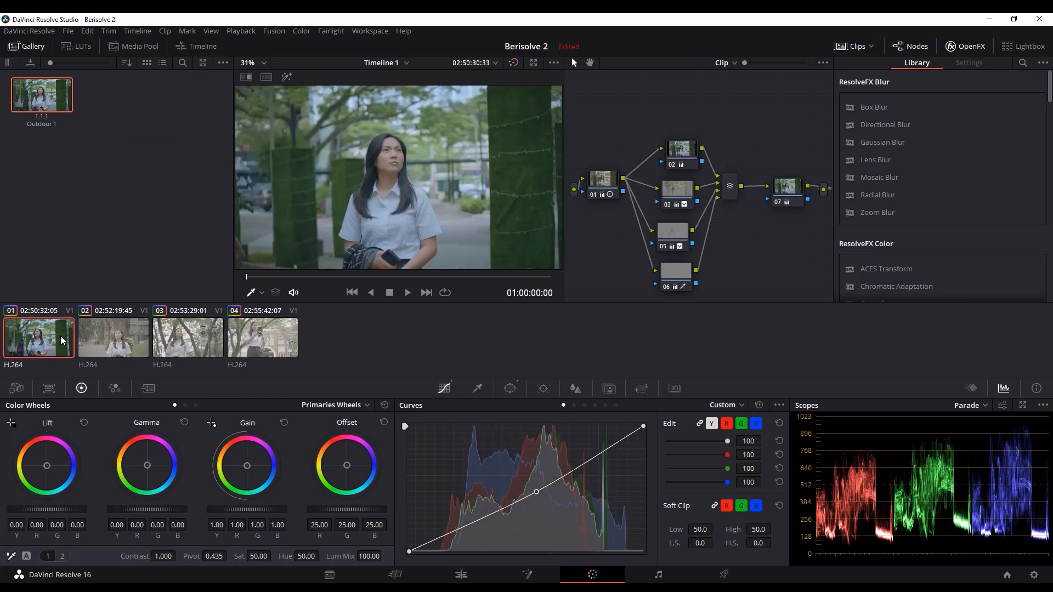
left_click(102, 346)
left_click(45, 342)
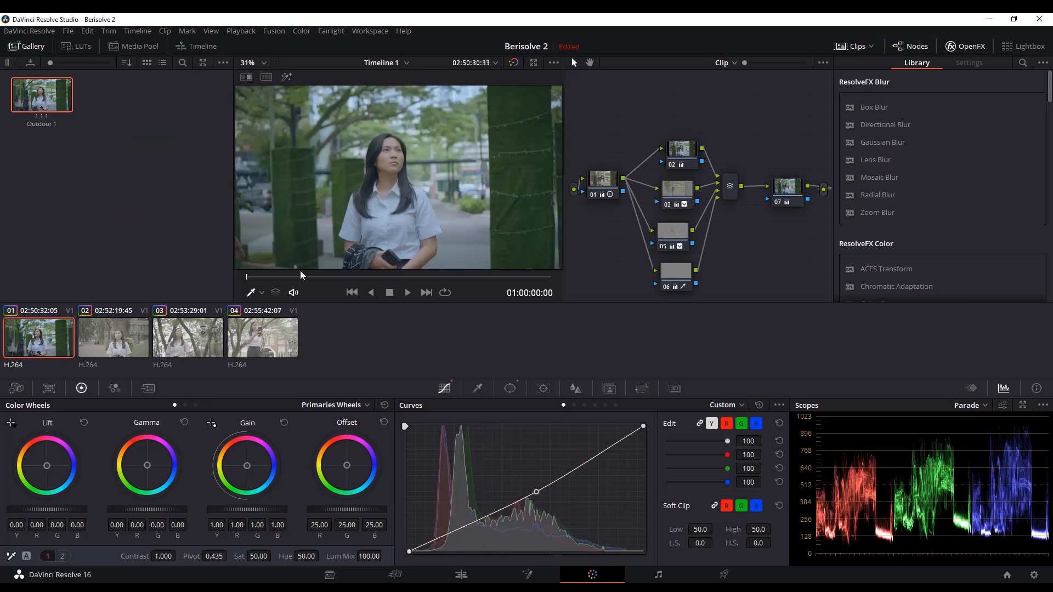
left_click(261, 277)
left_click_drag(272, 282, 334, 282)
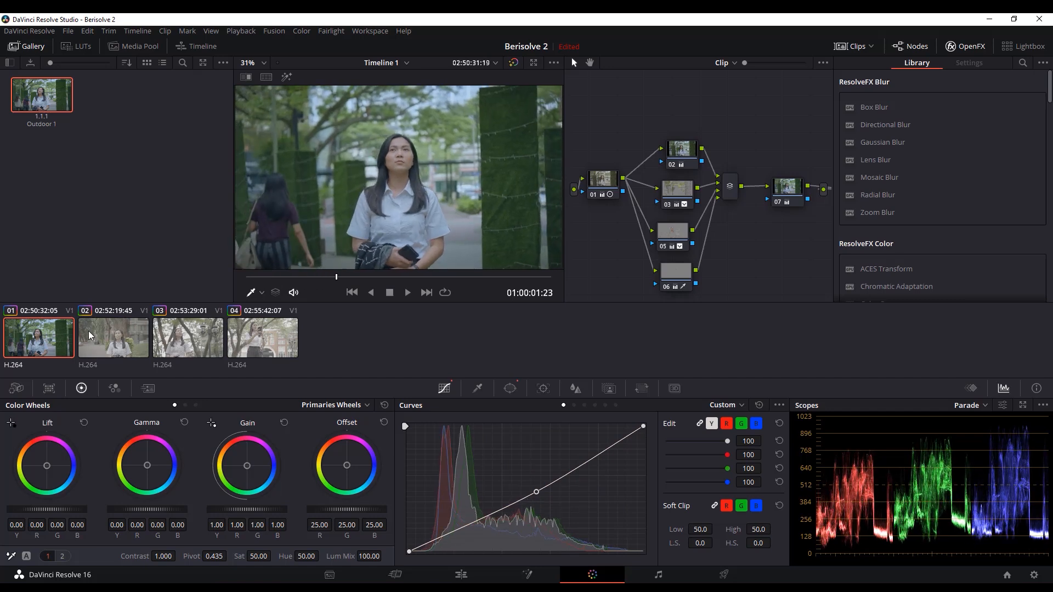
Step: Highlight node 05's qualifier selection on clip 02 to check the skin tone on the woman's face
left_click(131, 343)
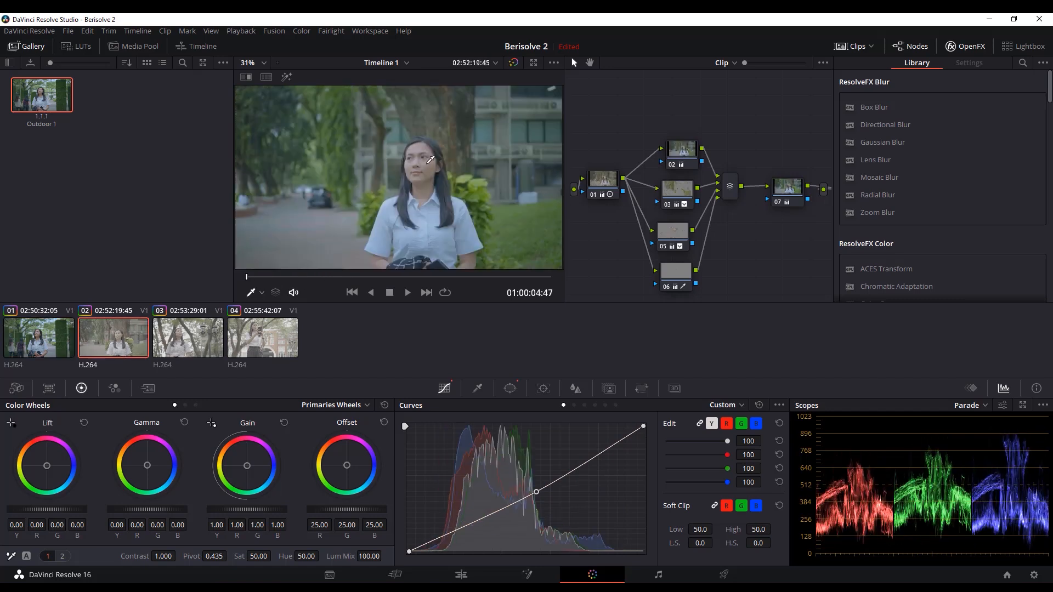
left_click(687, 238)
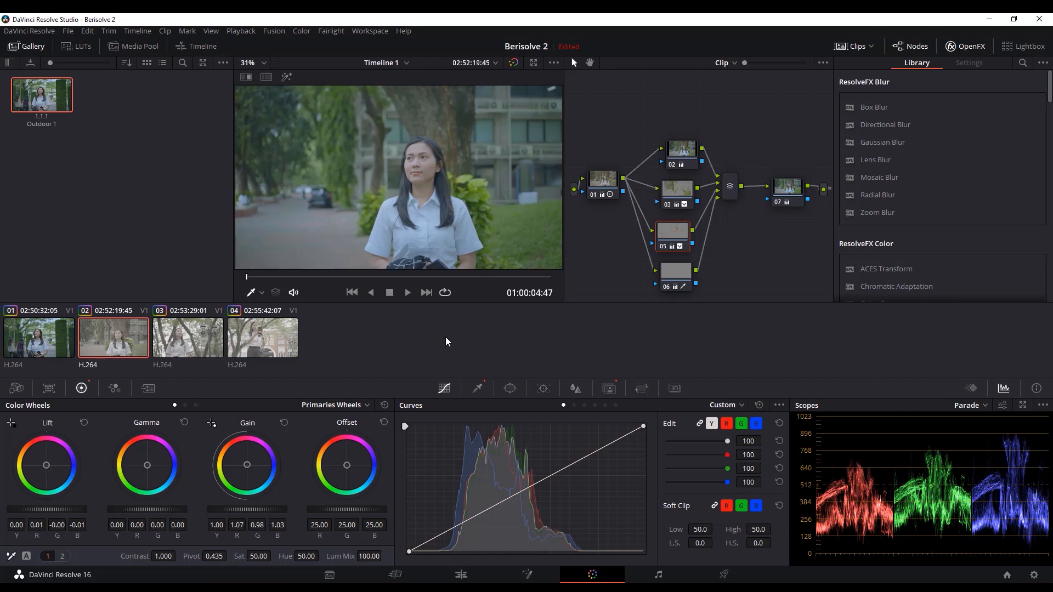
left_click(479, 389)
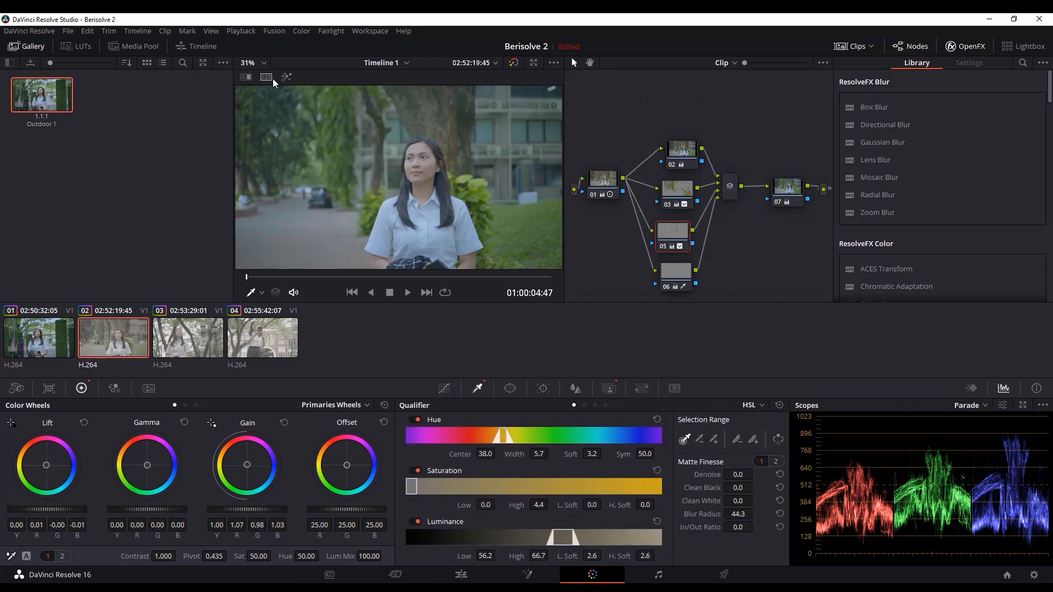
left_click(287, 77)
left_click_drag(421, 169, 430, 163)
Step: Return to the start of clip 01, reopen its custom curve, and grab another still of its graded frame
left_click(172, 343)
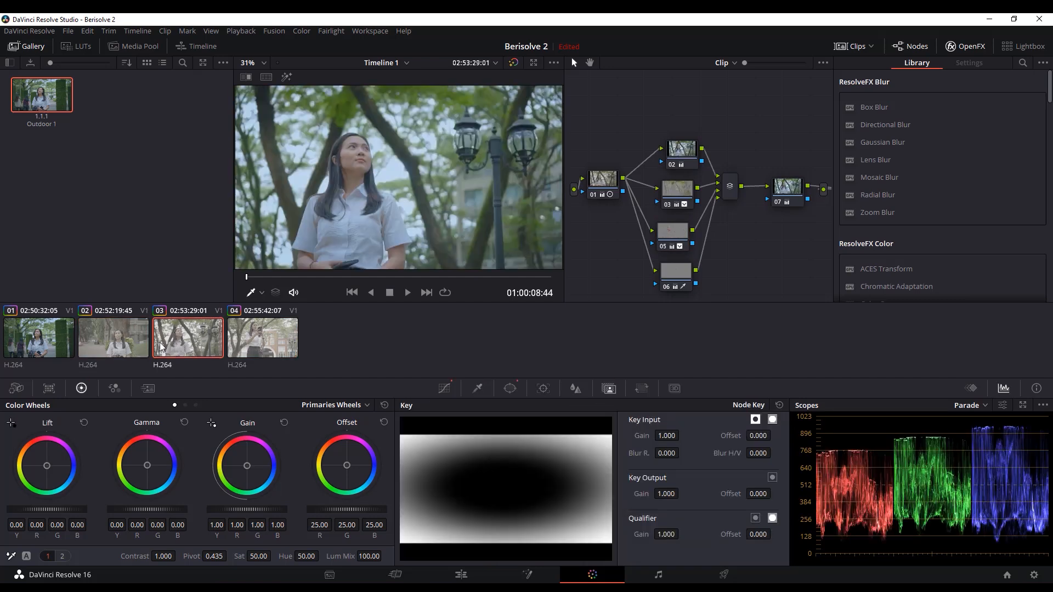
left_click(124, 341)
left_click(62, 341)
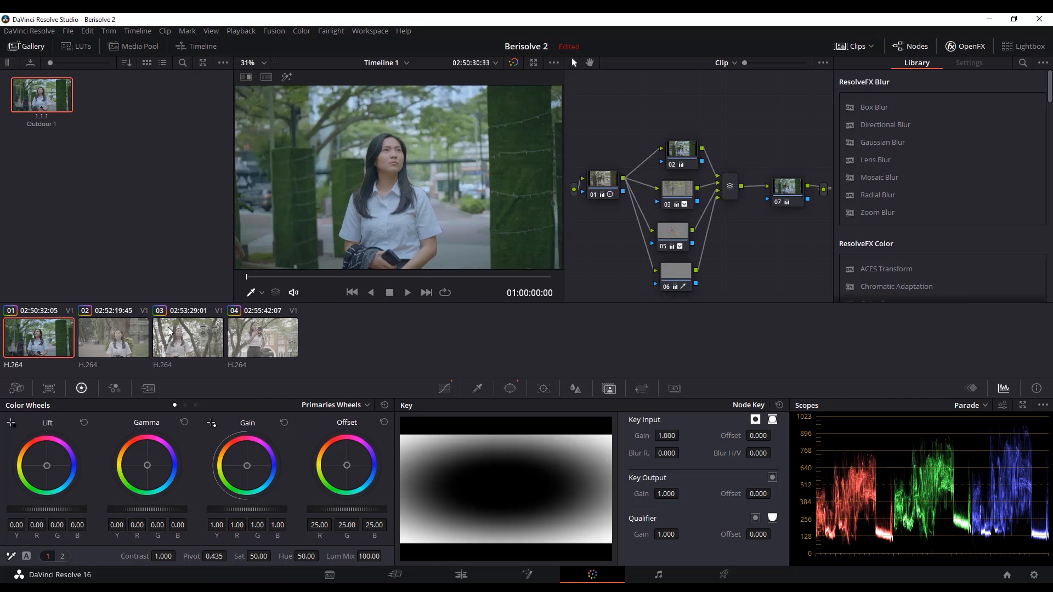
left_click(451, 387)
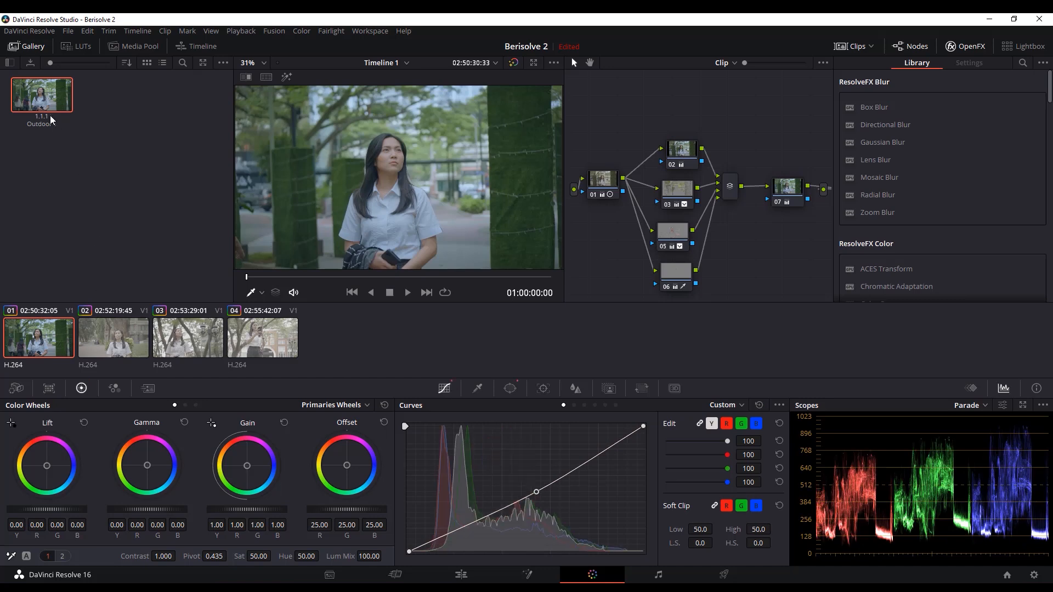
right_click(448, 125)
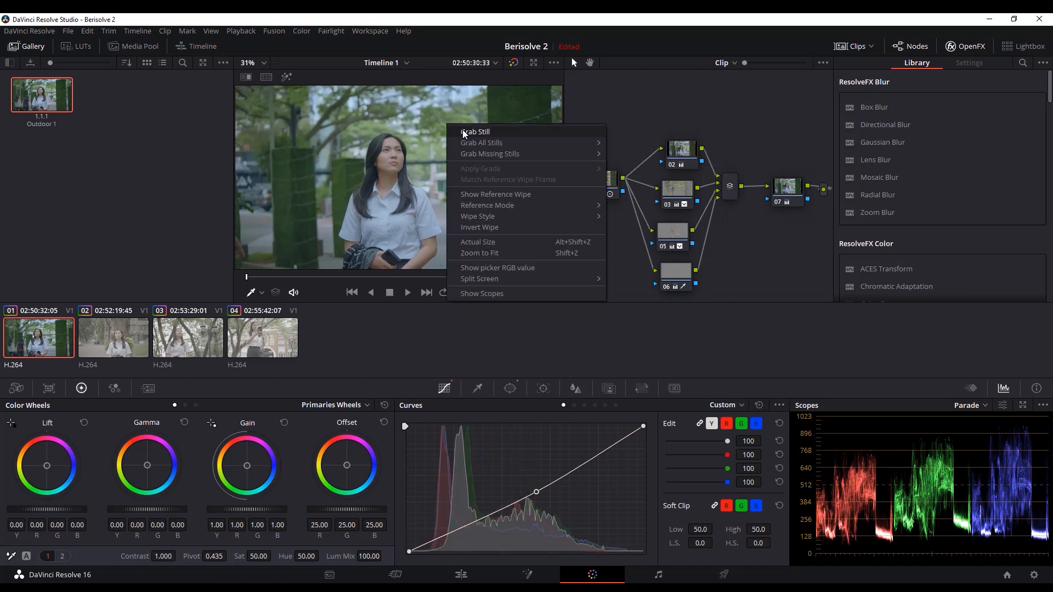
left_click(464, 133)
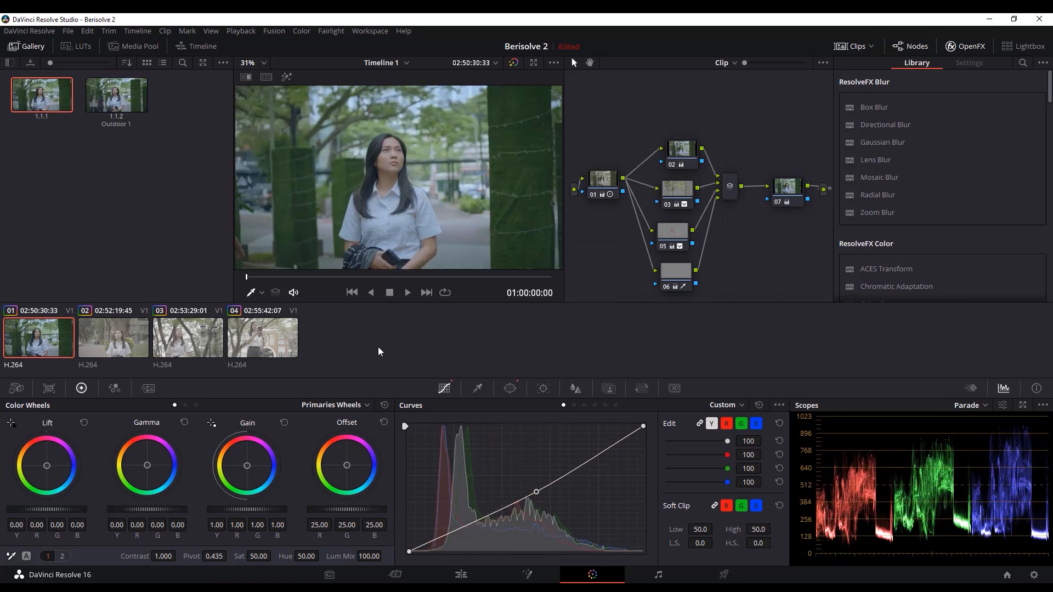
Step: Update the thumbnails of all clips in the clip strip
left_click(140, 344)
right_click(110, 103)
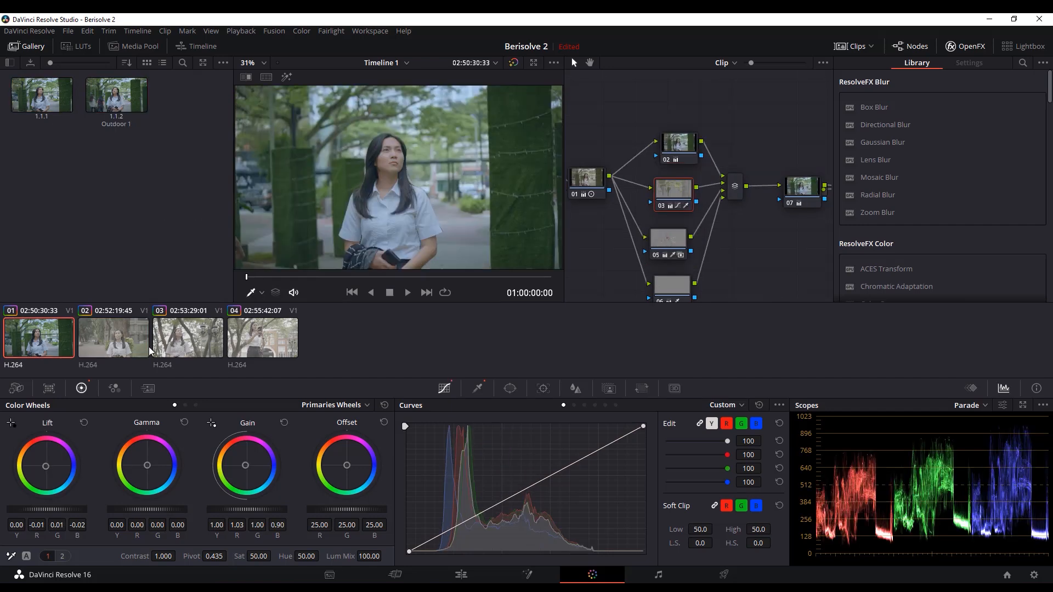
right_click(120, 334)
mouse_move(123, 335)
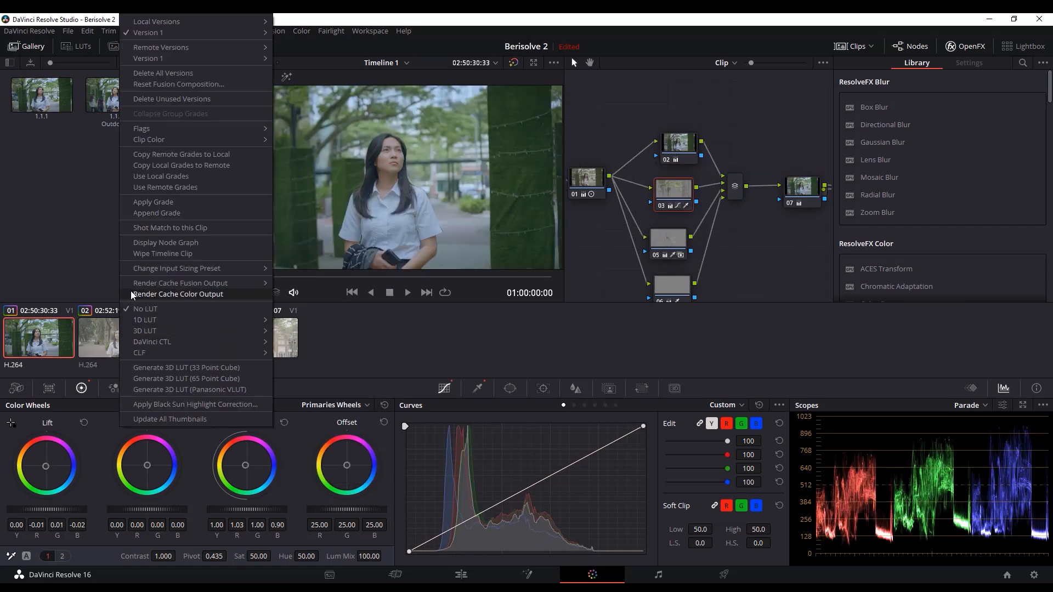
left_click(204, 419)
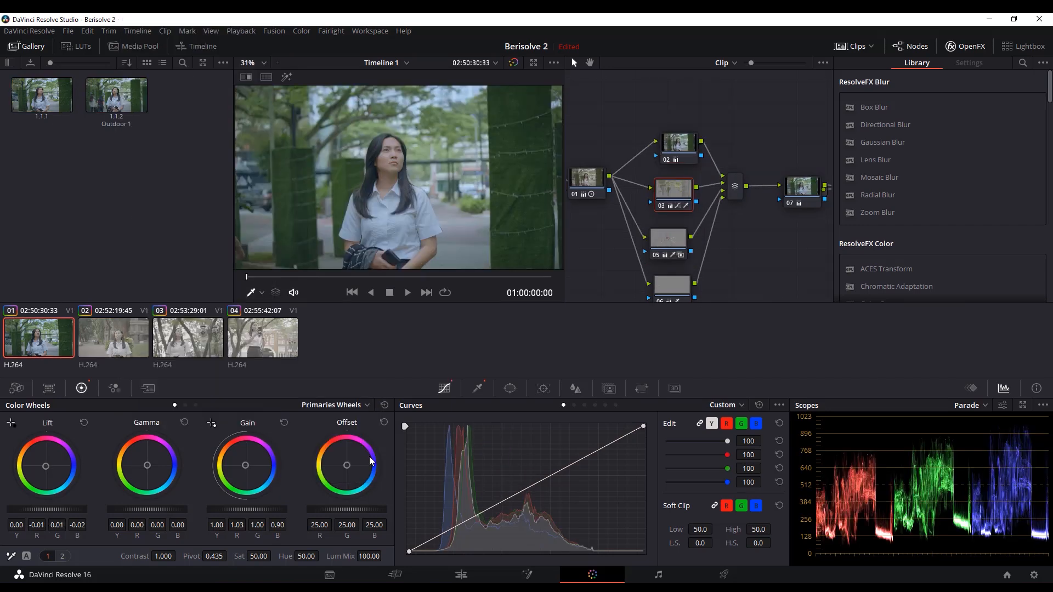